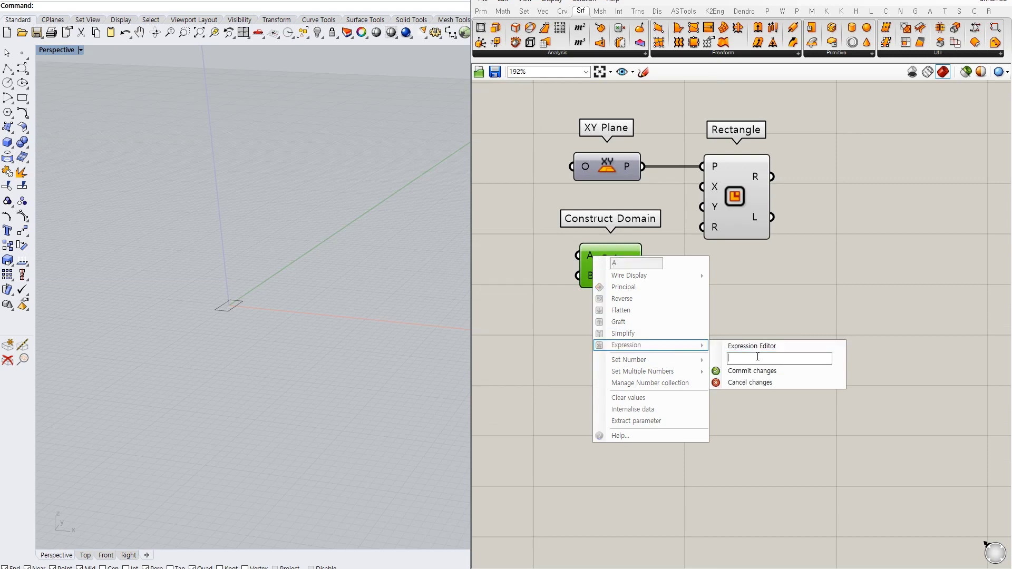
Negate the Construct Domain's A input with an expression and feed both A and B from a new number slider set to 50.
{"action": "type", "text": "-"}
{"action": "key", "text": "Return"}
{"action": "scroll", "coordinate": [832, 324], "scroll_direction": "down", "scroll_amount": 3}
{"action": "double_click", "coordinate": [612, 275]}
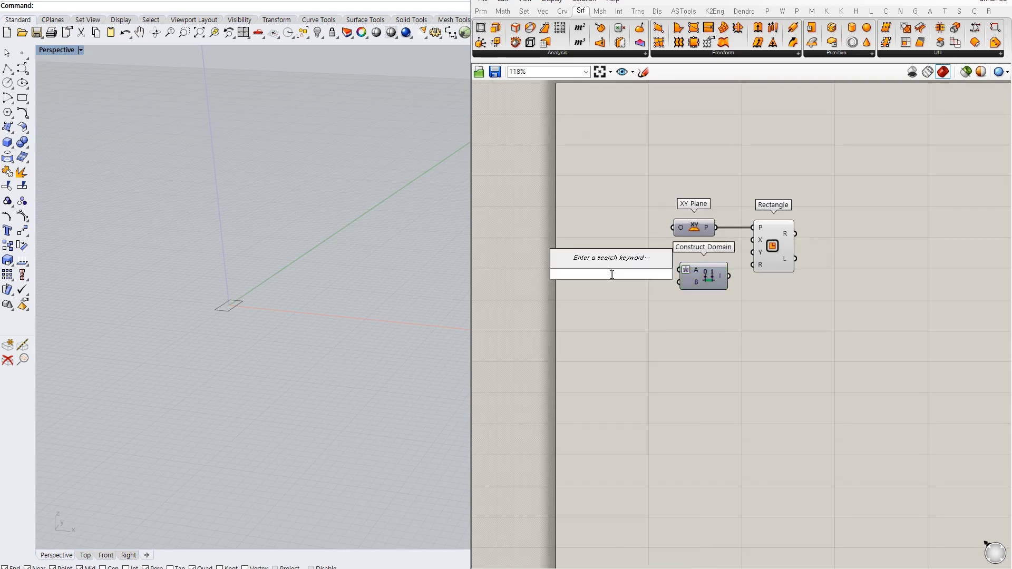
{"action": "type", "text": "50"}
{"action": "key", "text": "Return"}
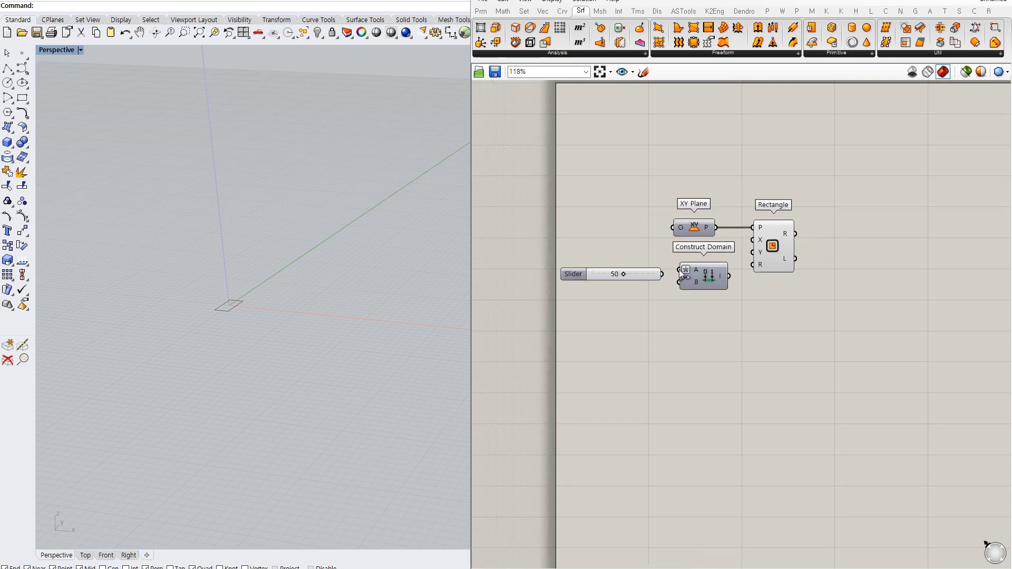
{"action": "left_click_drag", "start_coordinate": [679, 270], "coordinate": [662, 274]}
Connect the Construct Domain output to both the X and Y inputs of the Rectangle component.
{"action": "mouse_move", "coordinate": [730, 276]}
{"action": "left_mouse_down"}
{"action": "mouse_move", "coordinate": [752, 240]}
{"action": "mouse_move", "coordinate": [766, 267]}
{"action": "left_mouse_up"}
{"action": "scroll", "coordinate": [339, 265], "scroll_direction": "down", "scroll_amount": 3}
{"action": "left_click", "coordinate": [752, 349]}
{"action": "right_click_drag", "start_coordinate": [752, 349], "coordinate": [699, 338]}
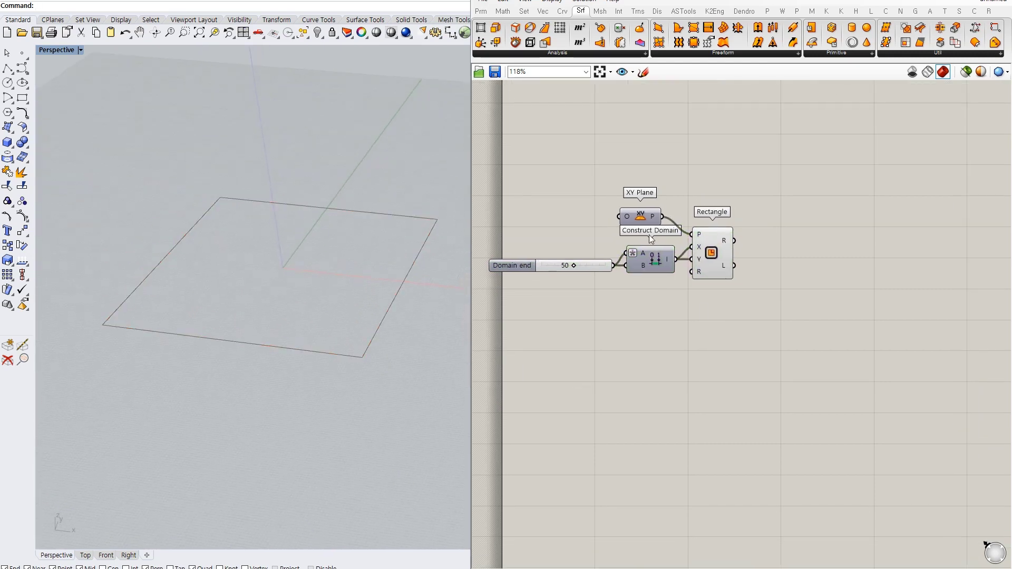
Place an Explode component after the Rectangle and feed its curve input from the rectangle output.
{"action": "double_click", "coordinate": [754, 260]}
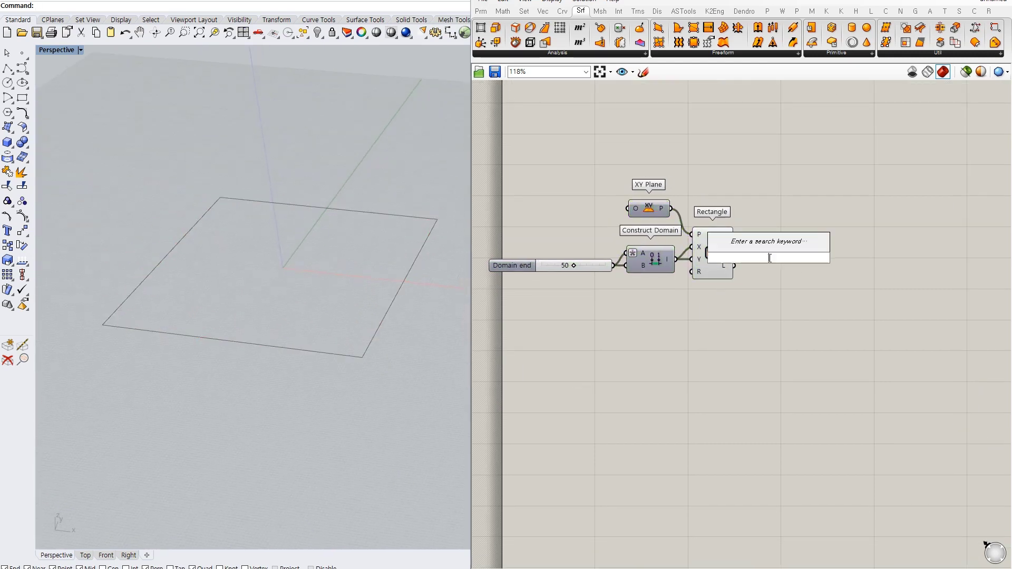
{"action": "type", "text": "explode"}
{"action": "key", "text": "Return"}
{"action": "left_click_drag", "start_coordinate": [734, 241], "coordinate": [767, 250]}
{"action": "right_click_drag", "start_coordinate": [810, 313], "coordinate": [782, 296]}
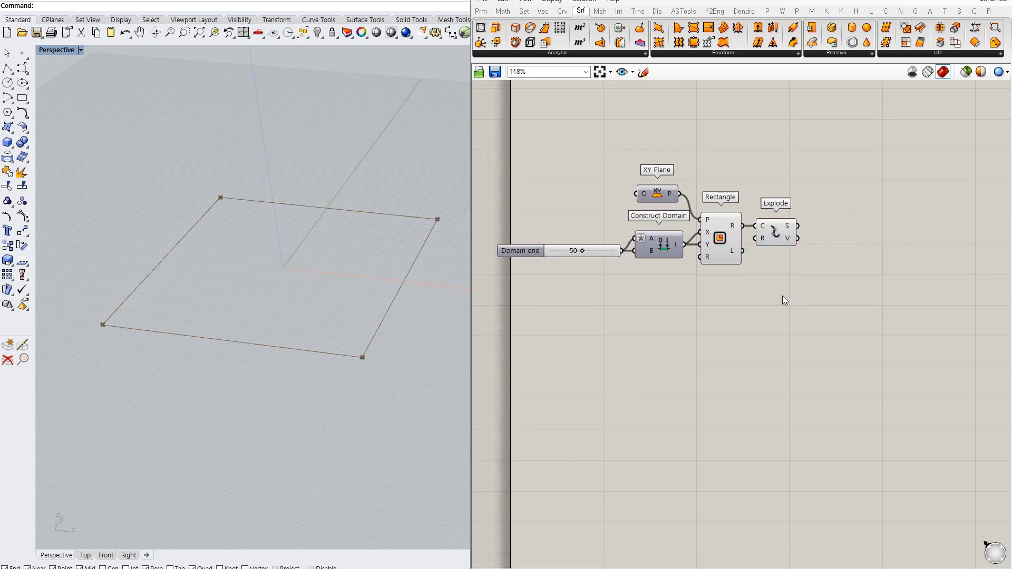
Place an Extend Curve component and connect the exploded segments to its curve input.
{"action": "double_click", "coordinate": [727, 264]}
{"action": "type", "text": "exten"}
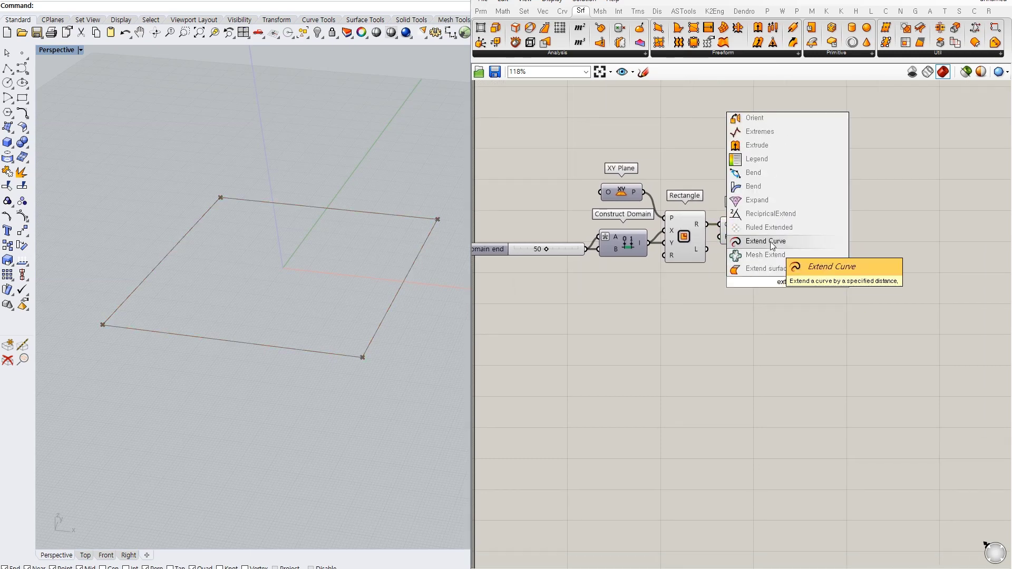
{"action": "left_click", "coordinate": [770, 232]}
{"action": "left_click_drag", "start_coordinate": [762, 224], "coordinate": [780, 263]}
{"action": "right_click", "coordinate": [785, 280]}
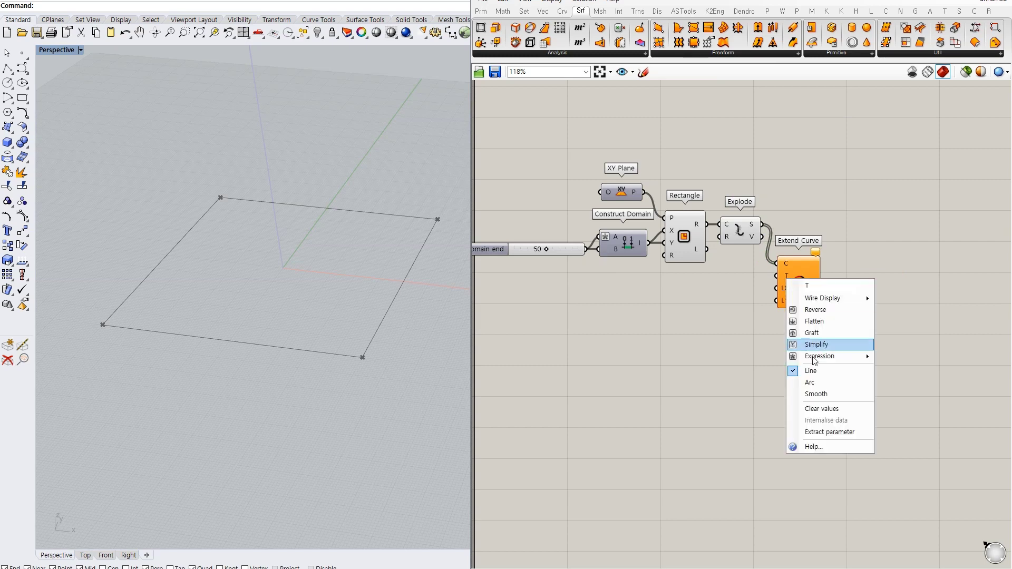
Place a Negative component and connect its output to the L0 and L1 inputs of Extend Curve.
{"action": "double_click", "coordinate": [727, 302]}
{"action": "type", "text": "neg"}
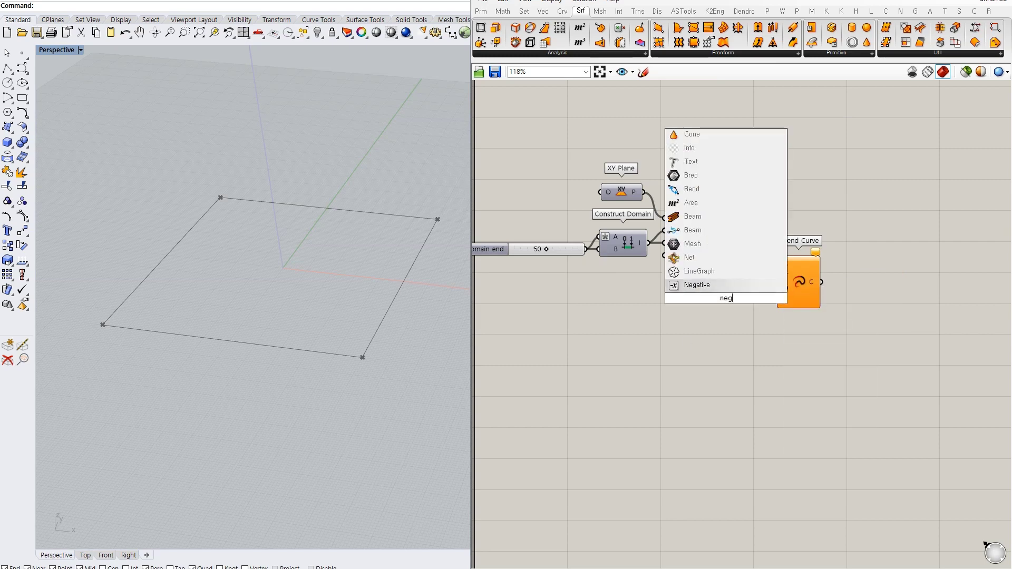
{"action": "key", "text": "Return"}
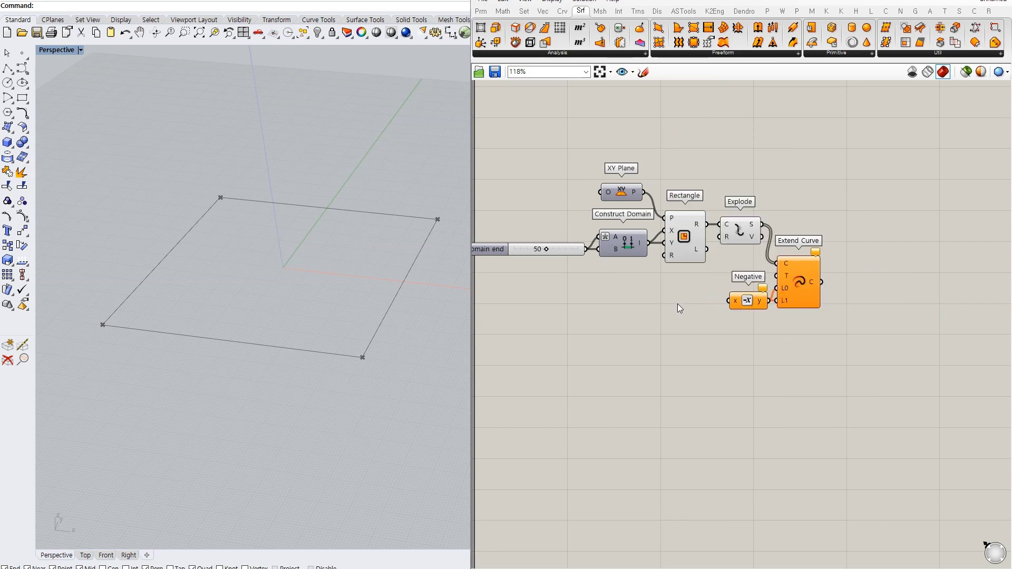
Add a Division component that divides the domain slider's value by a new number slider set to 5.
{"action": "double_click", "coordinate": [678, 303]}
{"action": "type", "text": "/"}
{"action": "key", "text": "Return"}
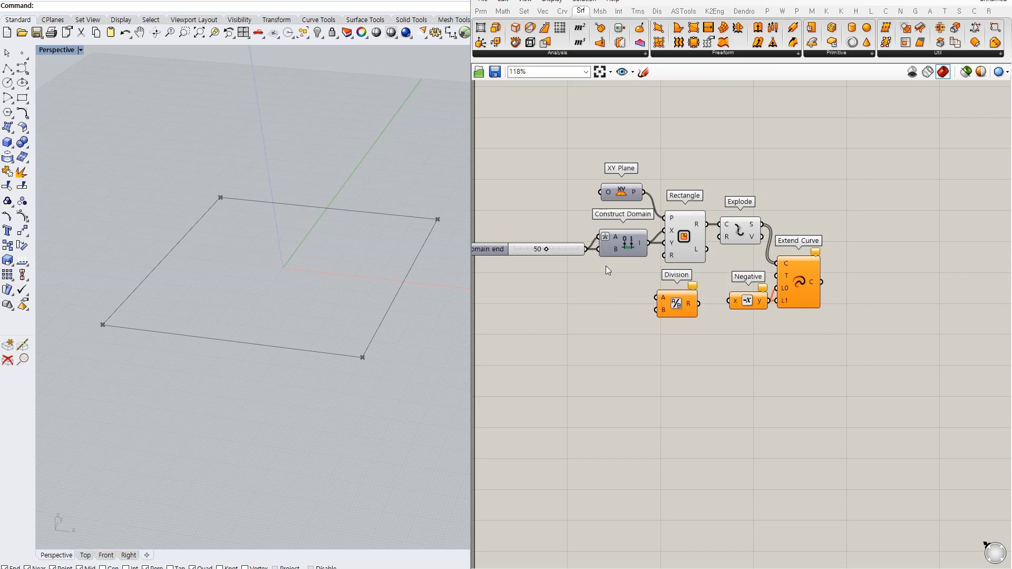
{"action": "left_click_drag", "start_coordinate": [653, 300], "coordinate": [615, 306]}
{"action": "double_click", "coordinate": [547, 311]}
{"action": "type", "text": "5"}
{"action": "key", "text": "Return"}
{"action": "left_click_drag", "start_coordinate": [499, 313], "coordinate": [509, 306]}
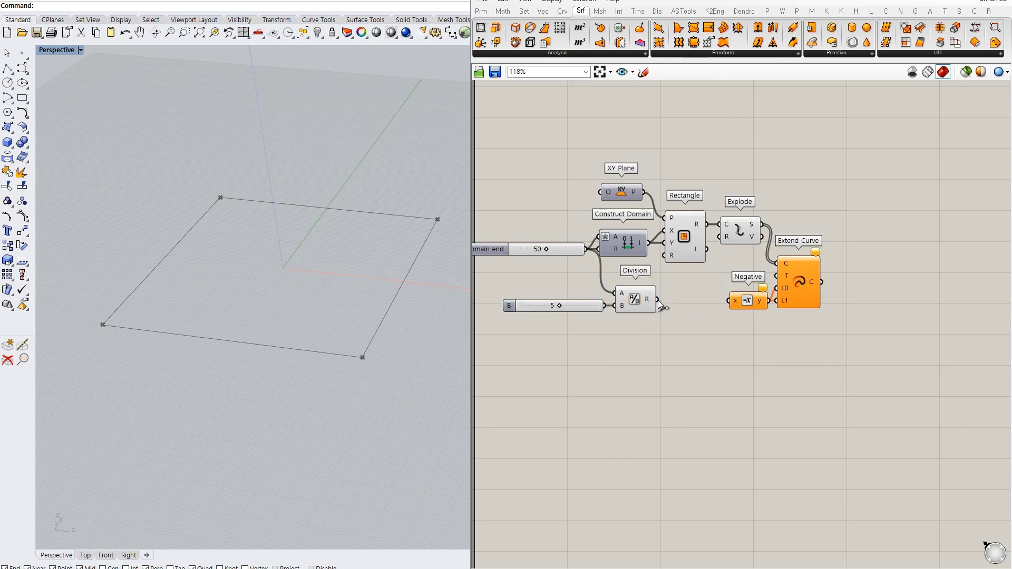
Insert an Integer parameter between Division and Negative, and hide the previews of the Rectangle and Explode components.
{"action": "double_click", "coordinate": [688, 298]}
{"action": "type", "text": "int"}
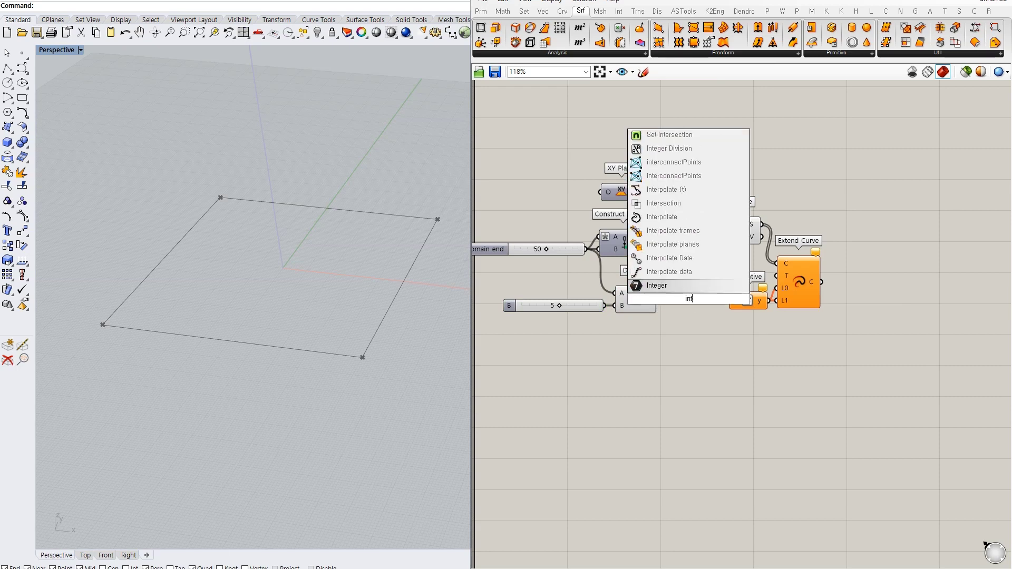
{"action": "key", "text": "Return"}
{"action": "left_click_drag", "start_coordinate": [658, 300], "coordinate": [735, 299]}
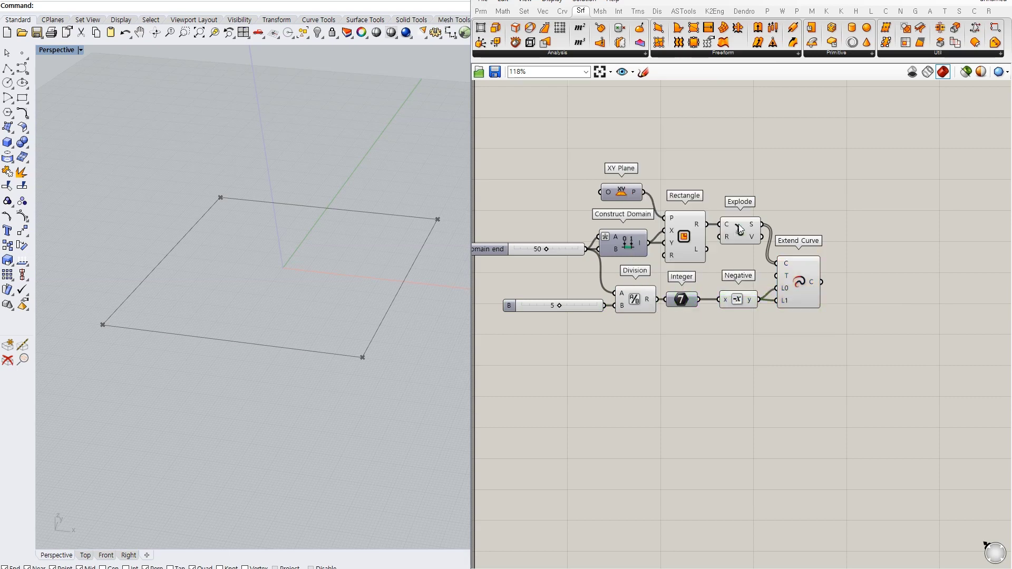
{"action": "left_click", "coordinate": [774, 276]}
{"action": "right_click_drag", "start_coordinate": [873, 275], "coordinate": [824, 273]}
Place a Divide Curve component and feed its curve input from the Extend Curve output.
{"action": "double_click", "coordinate": [824, 273]}
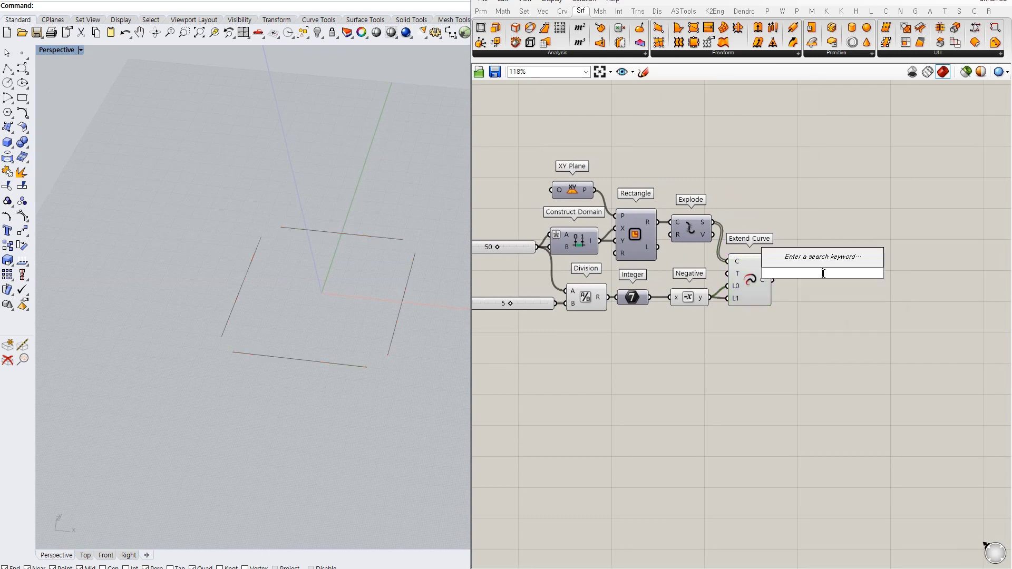
{"action": "type", "text": "divide"}
{"action": "key", "text": "Return"}
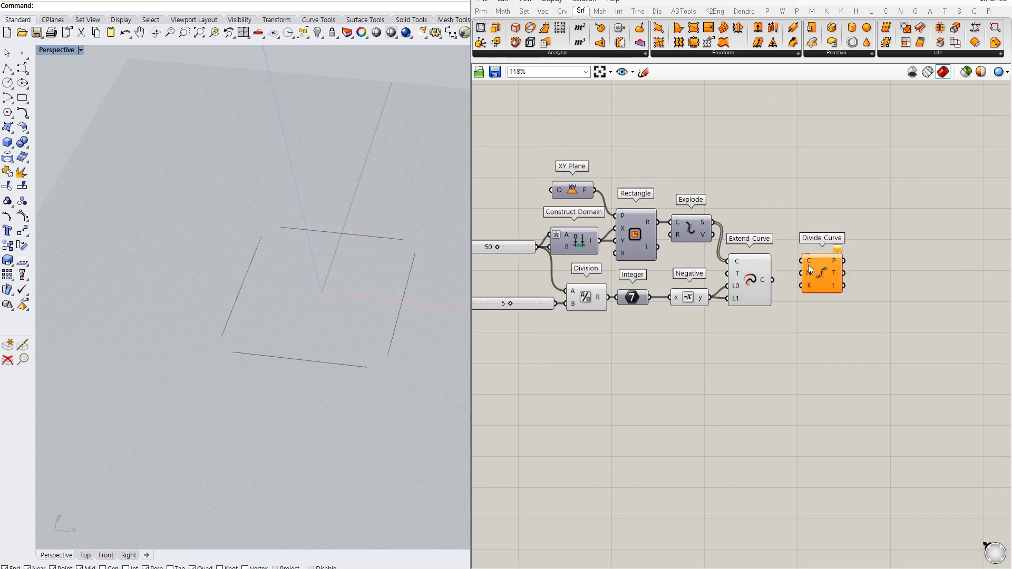
{"action": "left_click_drag", "start_coordinate": [772, 280], "coordinate": [798, 280]}
Set the Divide Curve count with a new panel containing 3 and hide the Extend Curve preview.
{"action": "double_click", "coordinate": [766, 330]}
{"action": "type", "text": "3"}
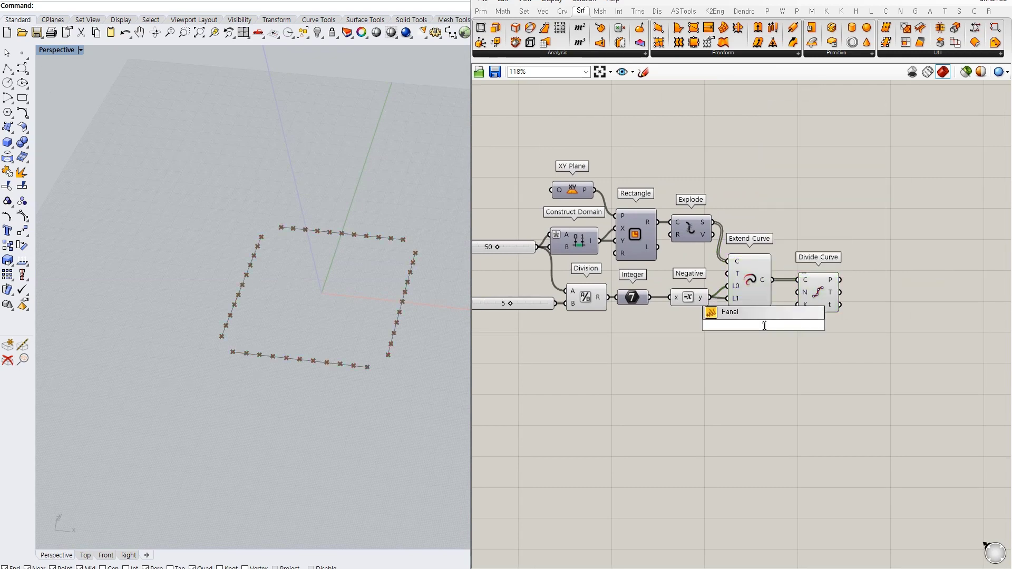
{"action": "key", "text": "Return"}
{"action": "left_click", "coordinate": [814, 292]}
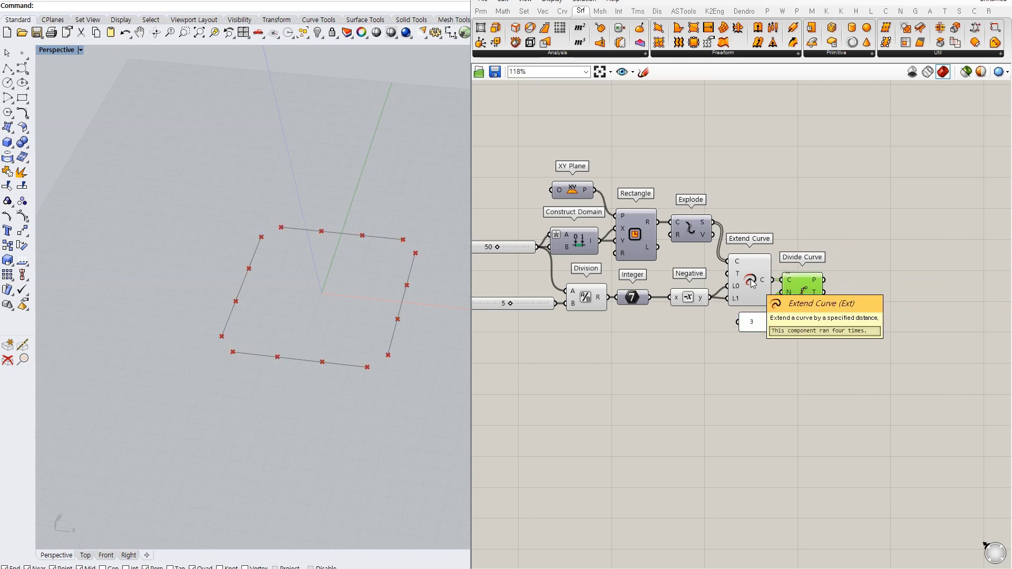
{"action": "left_click_drag", "start_coordinate": [815, 291], "coordinate": [800, 290]}
Build a periodic Nurbs Curve from the flattened Divide Curve points, inverting its P input and hiding the division point preview.
{"action": "double_click", "coordinate": [886, 280]}
{"action": "type", "text": "nurbs"}
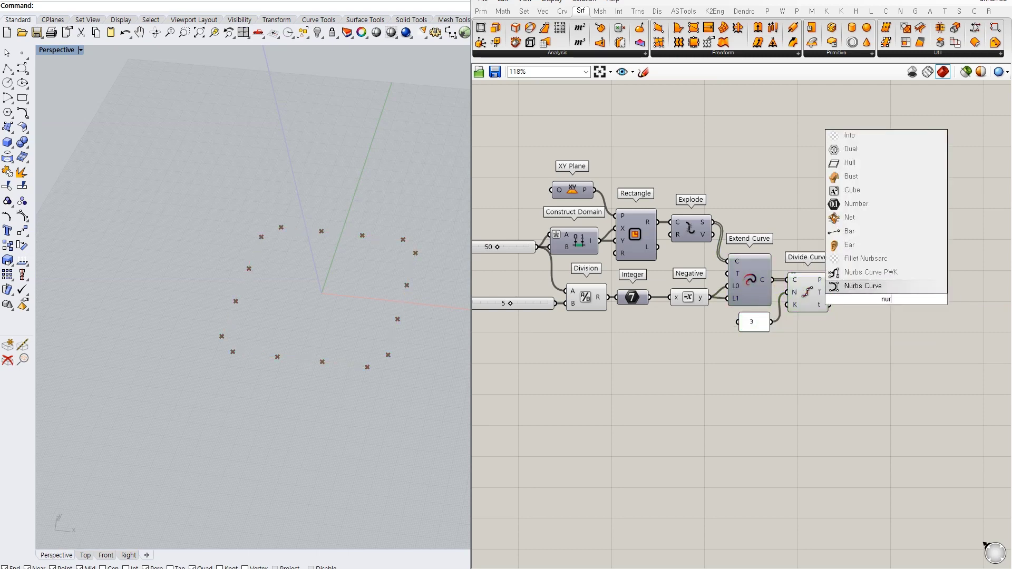
{"action": "left_click", "coordinate": [854, 292]}
{"action": "right_click", "coordinate": [867, 312]}
{"action": "key", "text": "Escape"}
{"action": "mouse_move", "coordinate": [829, 280]}
{"action": "left_mouse_down"}
{"action": "mouse_move", "coordinate": [866, 287]}
{"action": "mouse_move", "coordinate": [856, 285]}
{"action": "left_mouse_up"}
{"action": "right_click", "coordinate": [829, 281]}
{"action": "left_click", "coordinate": [853, 340]}
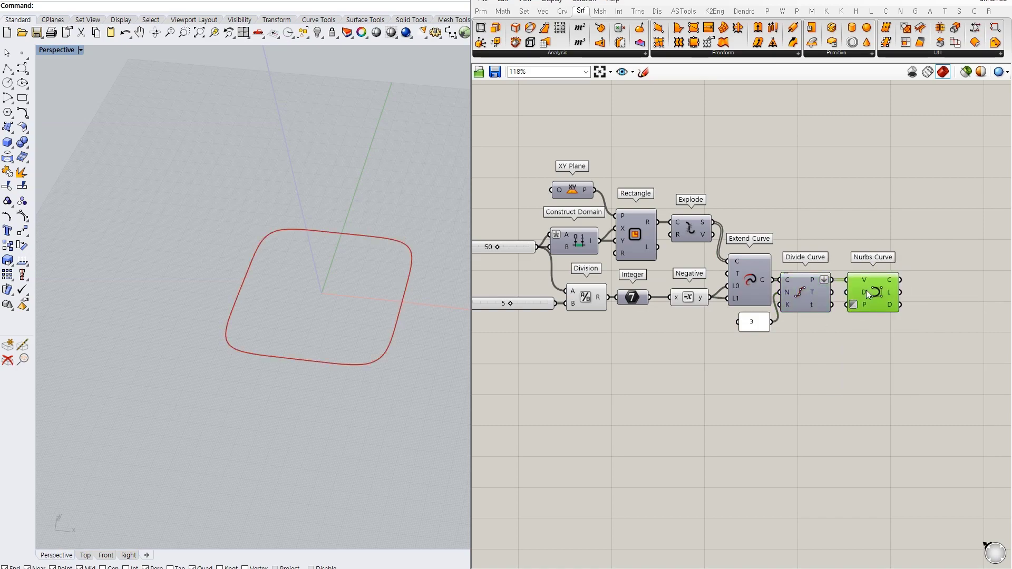
Set the Division's B slider to 4 to round the corners of the closed curve more.
{"action": "left_click", "coordinate": [686, 348]}
{"action": "scroll", "coordinate": [551, 313], "scroll_direction": "up", "scroll_amount": 4}
{"action": "left_click_drag", "start_coordinate": [552, 309], "coordinate": [544, 310]}
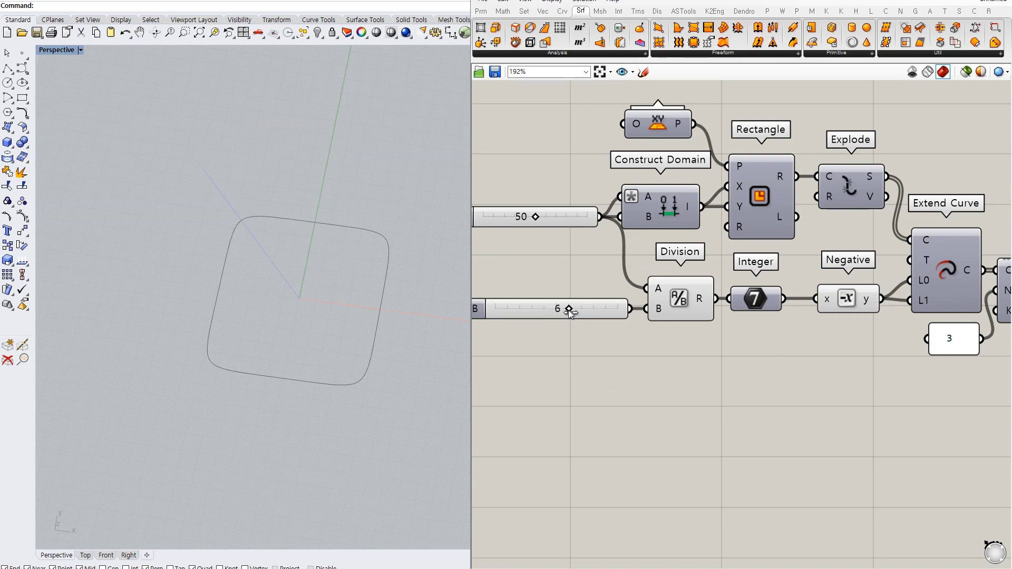
{"action": "left_click_drag", "start_coordinate": [539, 316], "coordinate": [546, 327]}
{"action": "scroll", "coordinate": [369, 224], "scroll_direction": "down", "scroll_amount": 3}
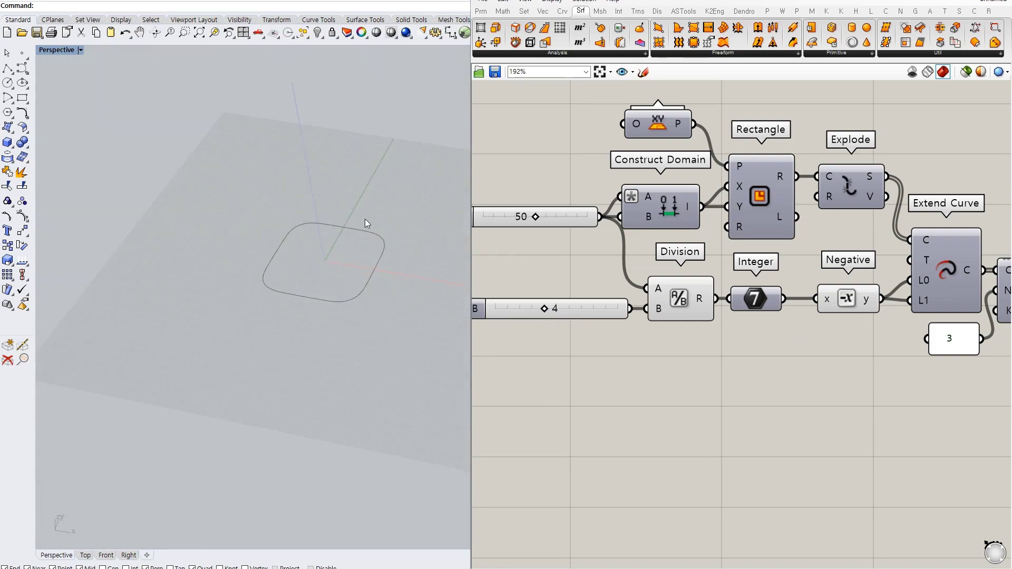
{"action": "right_click_drag", "start_coordinate": [368, 224], "coordinate": [350, 285]}
{"action": "scroll", "coordinate": [368, 278], "scroll_direction": "up", "scroll_amount": 4}
{"action": "scroll", "coordinate": [735, 283], "scroll_direction": "down", "scroll_amount": 4}
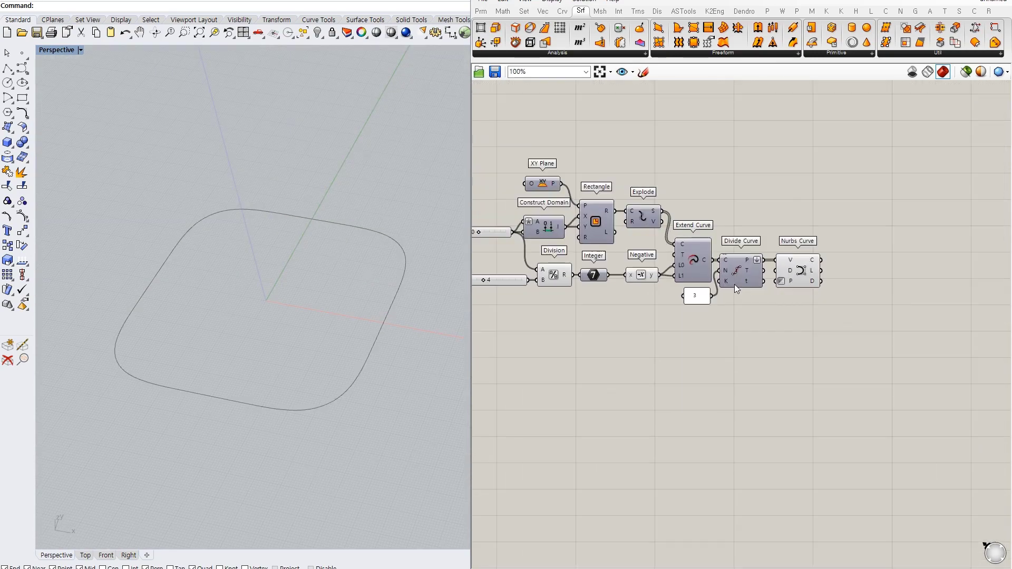
Place a Range component below the Nurbs Curve component.
{"action": "left_click", "coordinate": [763, 288]}
{"action": "right_click_drag", "start_coordinate": [761, 272], "coordinate": [810, 265]}
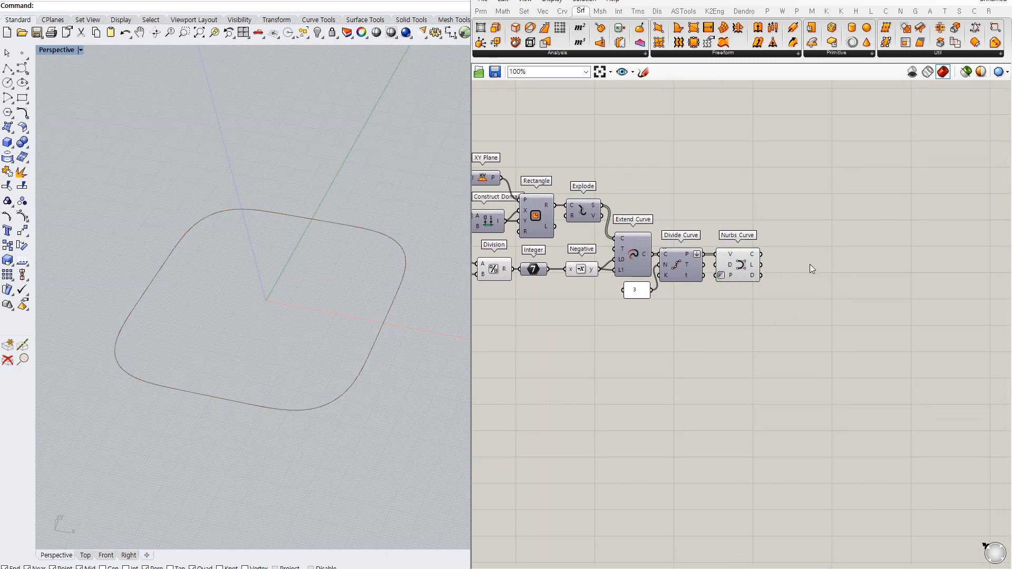
{"action": "double_click", "coordinate": [810, 265]}
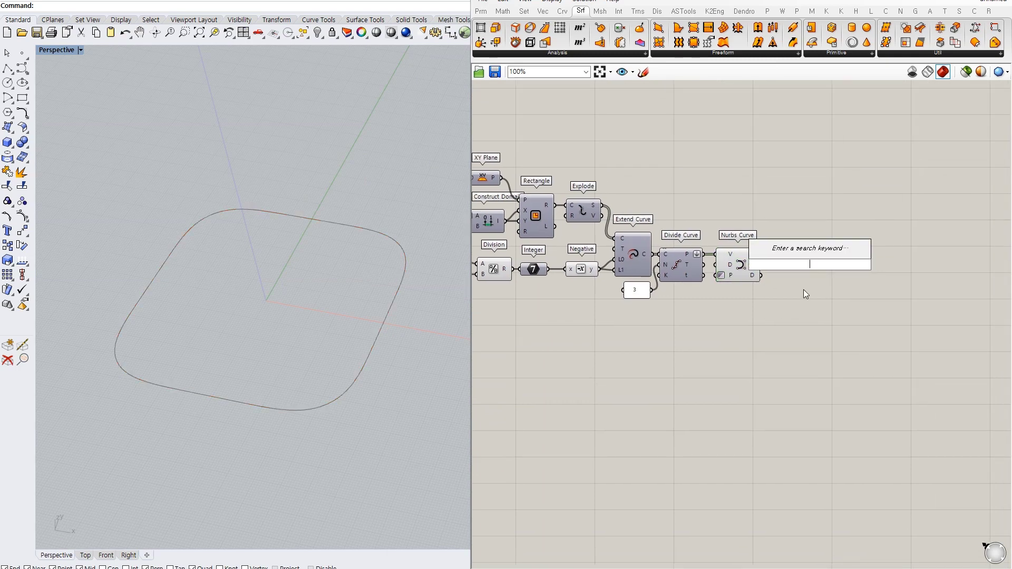
{"action": "right_click_drag", "start_coordinate": [802, 324], "coordinate": [832, 326]}
{"action": "double_click", "coordinate": [832, 260]}
{"action": "type", "text": "range"}
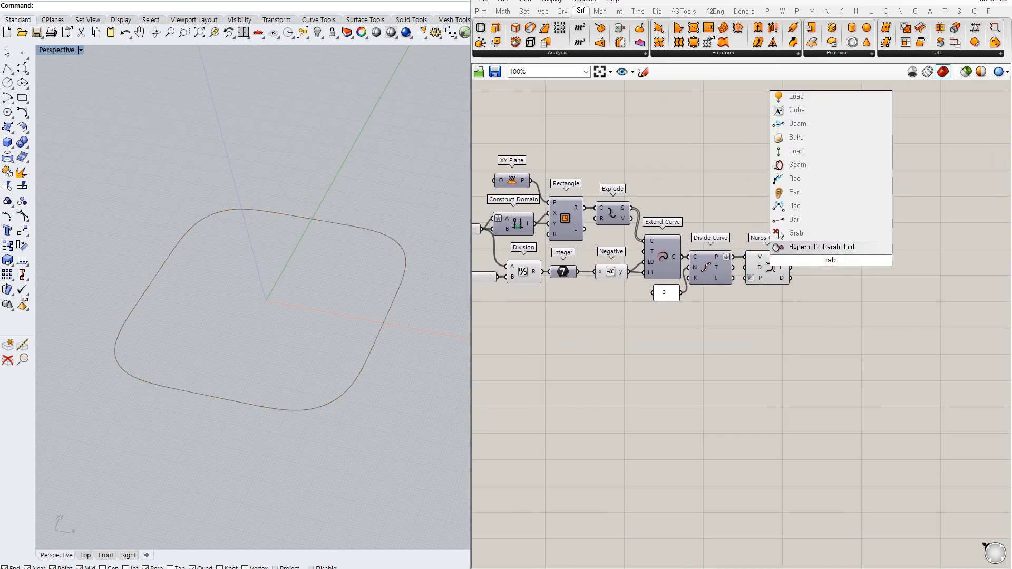
{"action": "key", "text": "Return"}
{"action": "left_click_drag", "start_coordinate": [832, 261], "coordinate": [736, 329]}
Feed the Range with a domain slider of 50 and a steps slider of 5, and group the two sliders.
{"action": "double_click", "coordinate": [684, 341]}
{"action": "type", "text": "50"}
{"action": "key", "text": "Return"}
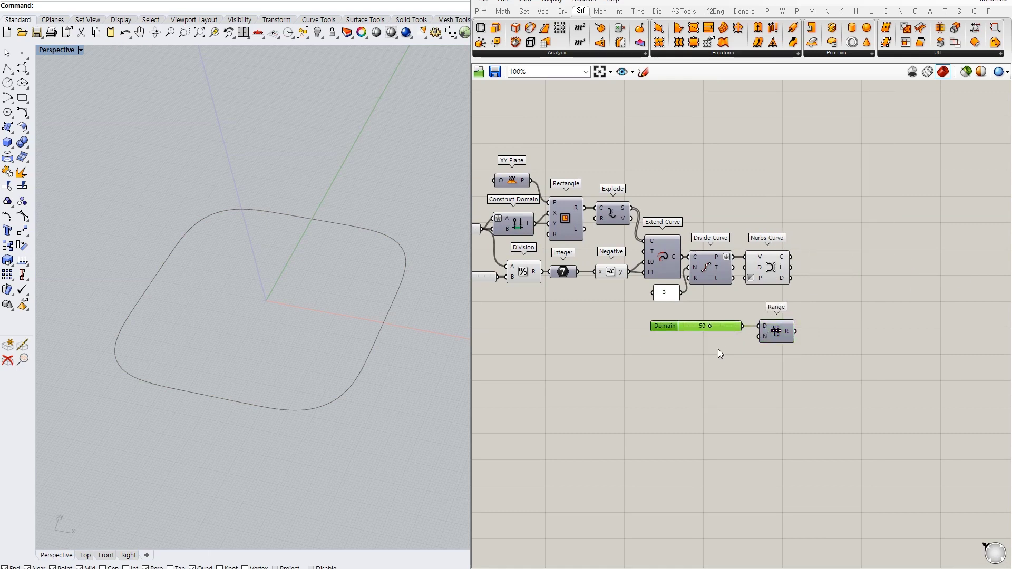
{"action": "double_click", "coordinate": [700, 349]}
{"action": "type", "text": "5"}
{"action": "key", "text": "Return"}
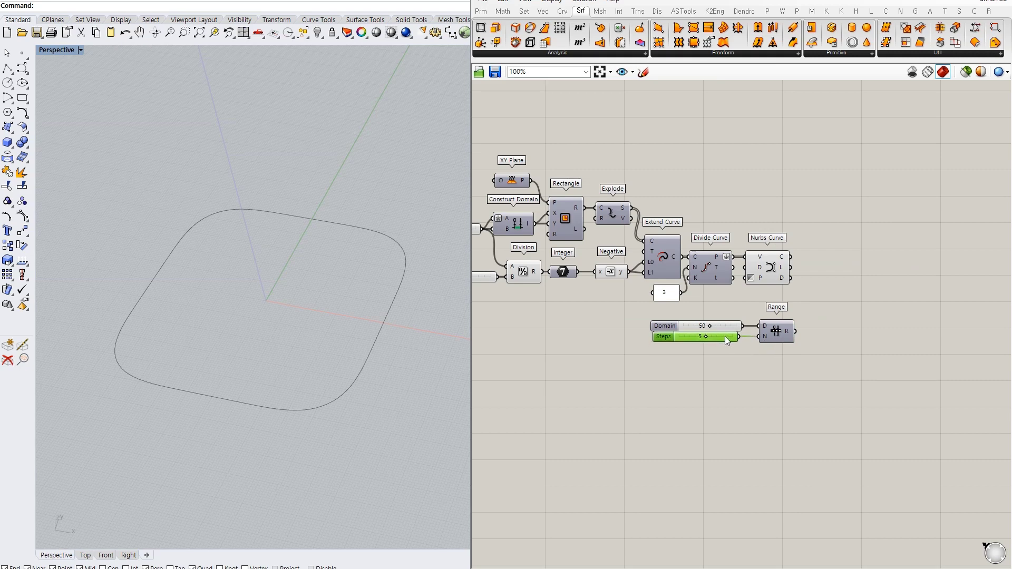
{"action": "left_click", "coordinate": [702, 323], "text": "shift"}
{"action": "key", "text": "ctrl+g"}
Place a Numbers to Points component that takes its numbers from the Range and its mask from a new panel containing z.
{"action": "right_click_drag", "start_coordinate": [858, 301], "coordinate": [820, 289]}
{"action": "double_click", "coordinate": [820, 289]}
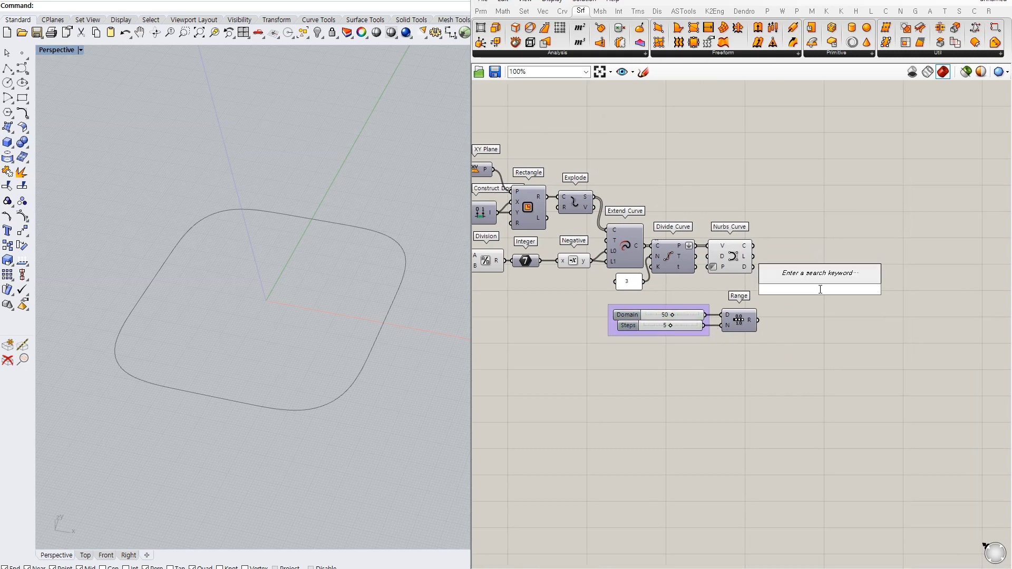
{"action": "type", "text": "number"}
{"action": "left_click", "coordinate": [805, 262]}
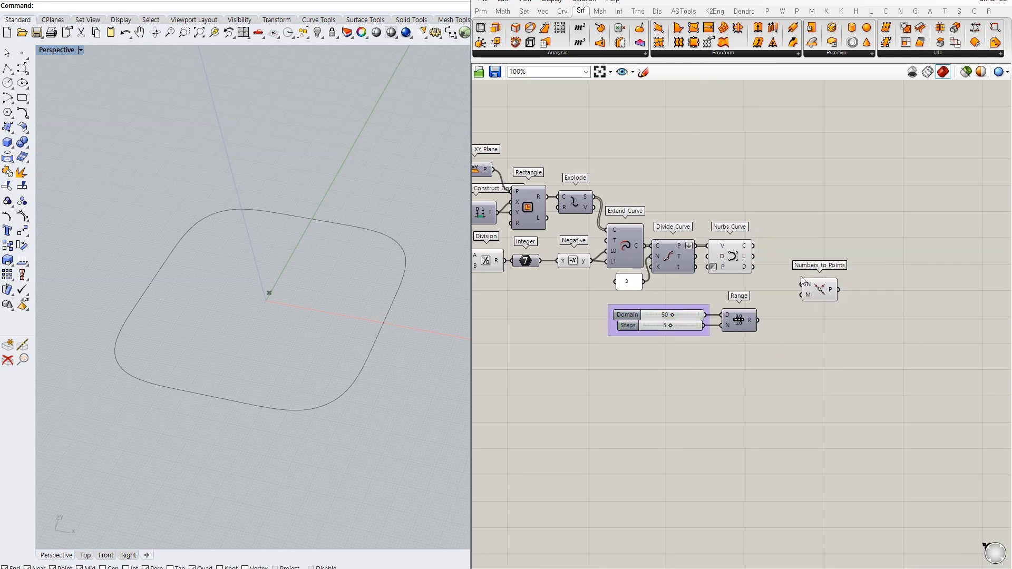
{"action": "double_click", "coordinate": [793, 319]}
{"action": "type", "text": "\"Z"}
{"action": "key", "text": "Return"}
{"action": "left_click_drag", "start_coordinate": [812, 290], "coordinate": [824, 305]}
{"action": "left_click_drag", "start_coordinate": [815, 309], "coordinate": [822, 281]}
{"action": "right_click_drag", "start_coordinate": [390, 285], "coordinate": [402, 242]}
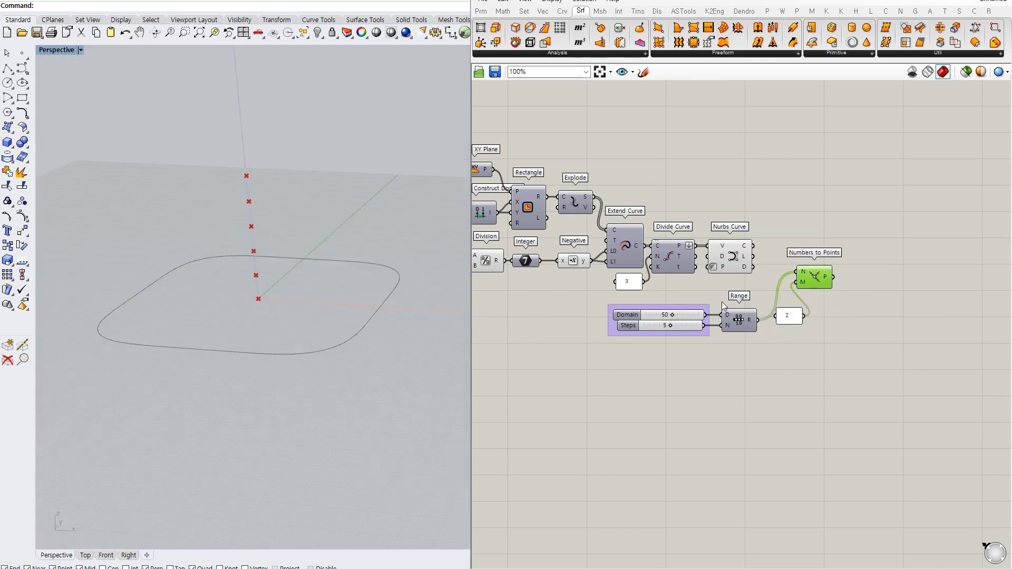
Tidy the layout by placing the z panel beside Numbers to Points and shifting the Range and its slider group below.
{"action": "right_click_drag", "start_coordinate": [724, 306], "coordinate": [713, 313]}
{"action": "left_click_drag", "start_coordinate": [787, 319], "coordinate": [739, 298]}
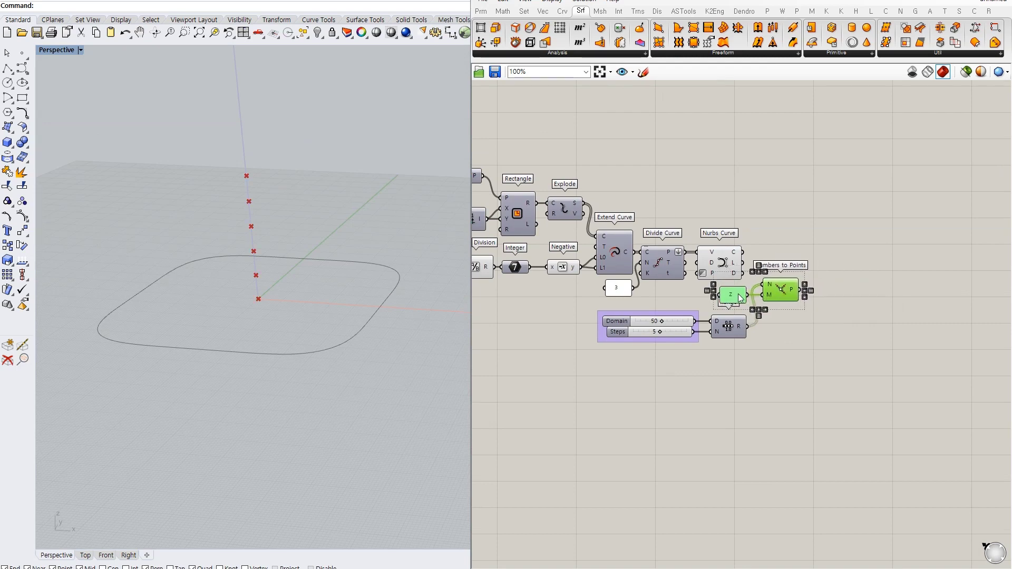
{"action": "left_click_drag", "start_coordinate": [754, 352], "coordinate": [601, 316]}
{"action": "left_click_drag", "start_coordinate": [729, 330], "coordinate": [728, 339]}
{"action": "left_click", "coordinate": [860, 252]}
Add a Move component that copies the Nurbs Curve along the Numbers to Points vectors, and hide the previews of both source components.
{"action": "double_click", "coordinate": [859, 252]}
{"action": "type", "text": "move"}
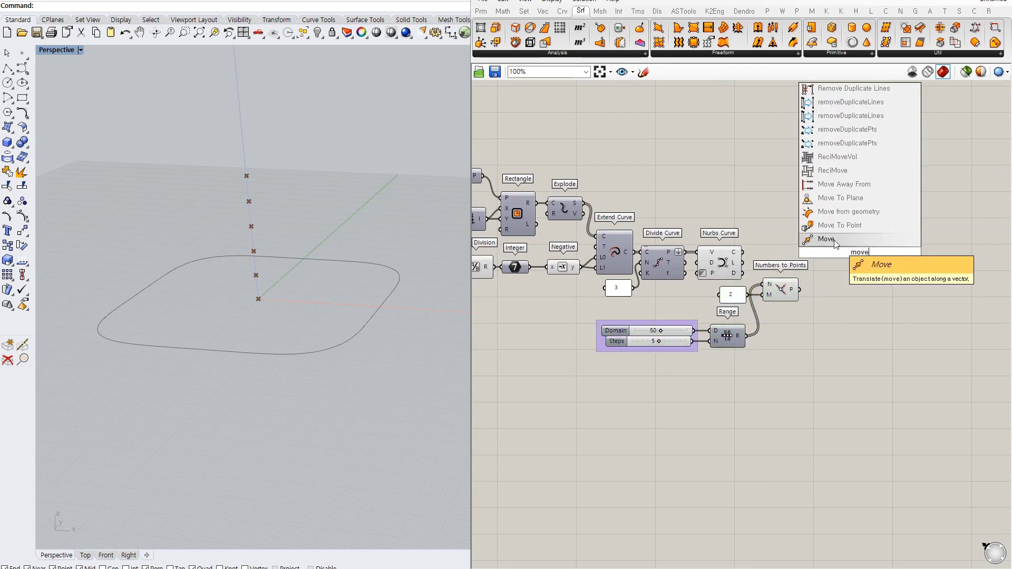
{"action": "left_click", "coordinate": [836, 240]}
{"action": "left_click_drag", "start_coordinate": [742, 252], "coordinate": [827, 252]}
{"action": "left_click", "coordinate": [805, 290]}
{"action": "left_click_drag", "start_coordinate": [799, 289], "coordinate": [827, 257]}
{"action": "left_click", "coordinate": [781, 289]}
{"action": "left_click", "coordinate": [828, 257]}
{"action": "scroll", "coordinate": [302, 321], "scroll_direction": "up", "scroll_amount": 3}
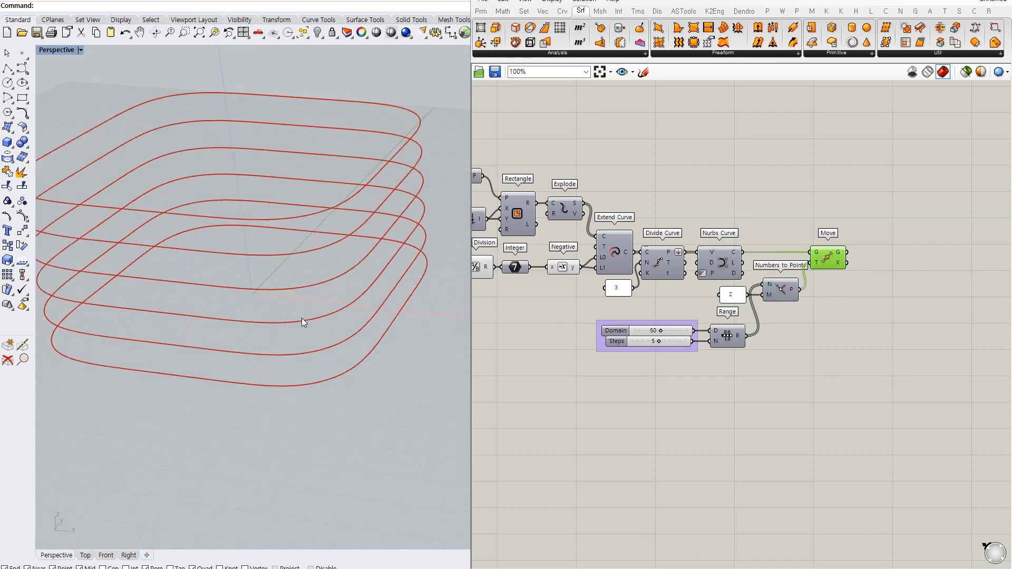
{"action": "scroll", "coordinate": [296, 329], "scroll_direction": "down", "scroll_amount": 3}
Duplicate the Range component below the original, with its N input fed by the same steps slider.
{"action": "left_click", "coordinate": [836, 342]}
{"action": "right_click_drag", "start_coordinate": [836, 342], "coordinate": [775, 343]}
{"action": "double_click", "coordinate": [824, 253]}
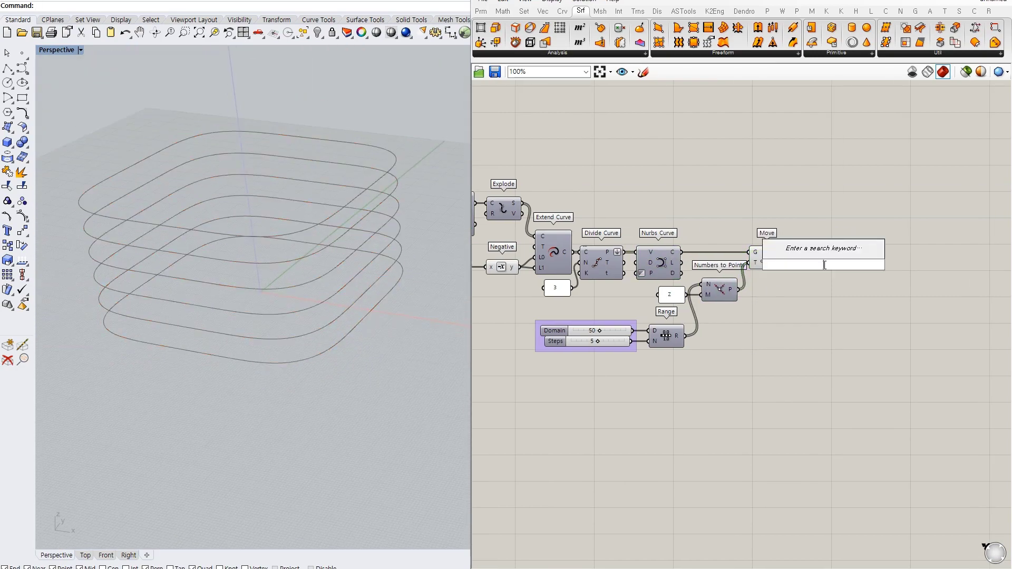
{"action": "left_click_drag", "start_coordinate": [668, 336], "coordinate": [634, 342], "text": "alt"}
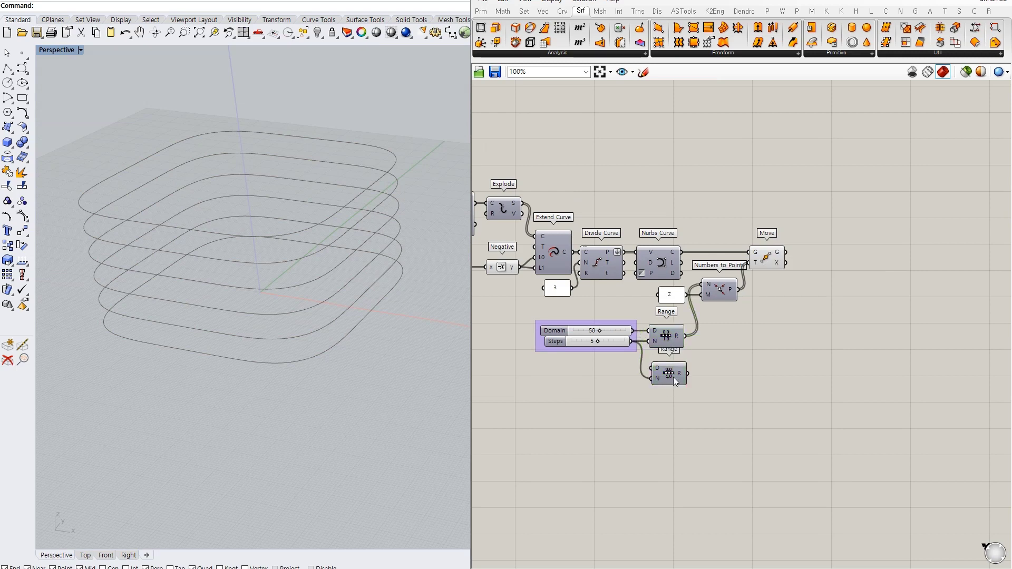
Add a Graph Mapper component fed by the duplicated Range and set its graph type to Bezier.
{"action": "double_click", "coordinate": [694, 352]}
{"action": "type", "text": "mapper"}
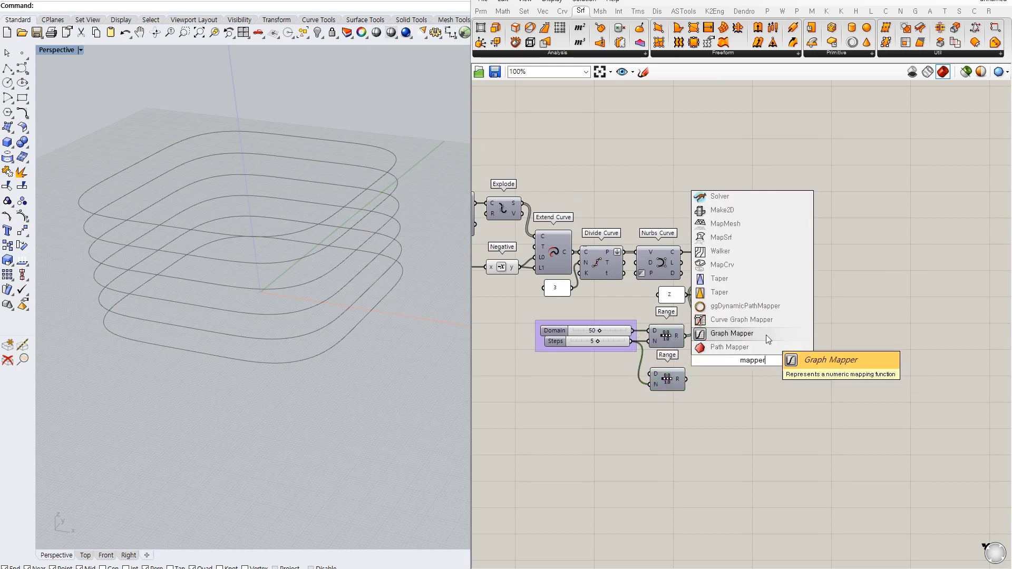
{"action": "left_click", "coordinate": [766, 334]}
{"action": "left_click_drag", "start_coordinate": [764, 378], "coordinate": [740, 385]}
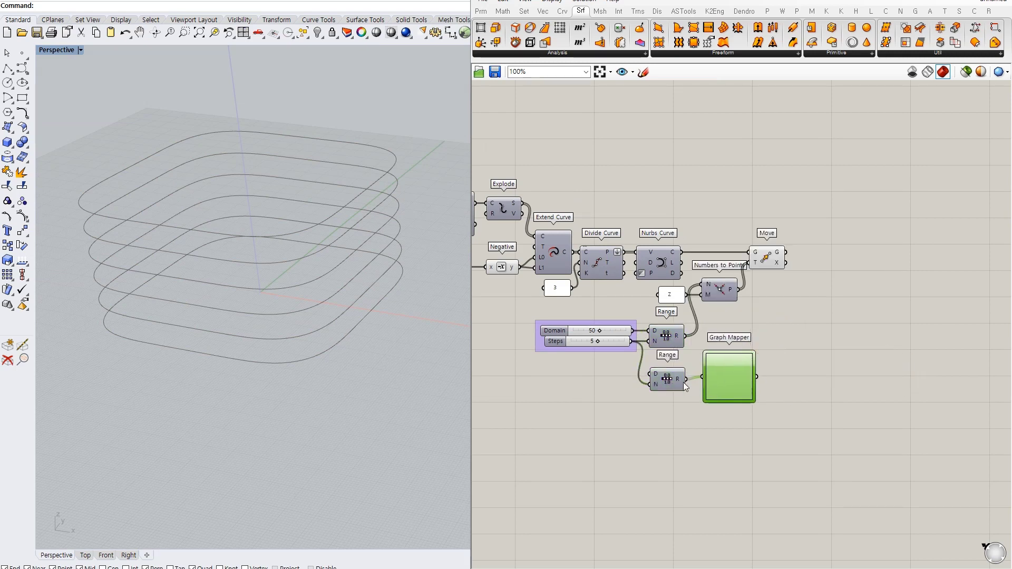
{"action": "left_click", "coordinate": [677, 403]}
{"action": "scroll", "coordinate": [719, 390], "scroll_direction": "up", "scroll_amount": 3}
{"action": "right_click", "coordinate": [719, 375]}
{"action": "mouse_move", "coordinate": [778, 505]}
{"action": "left_click", "coordinate": [844, 480]}
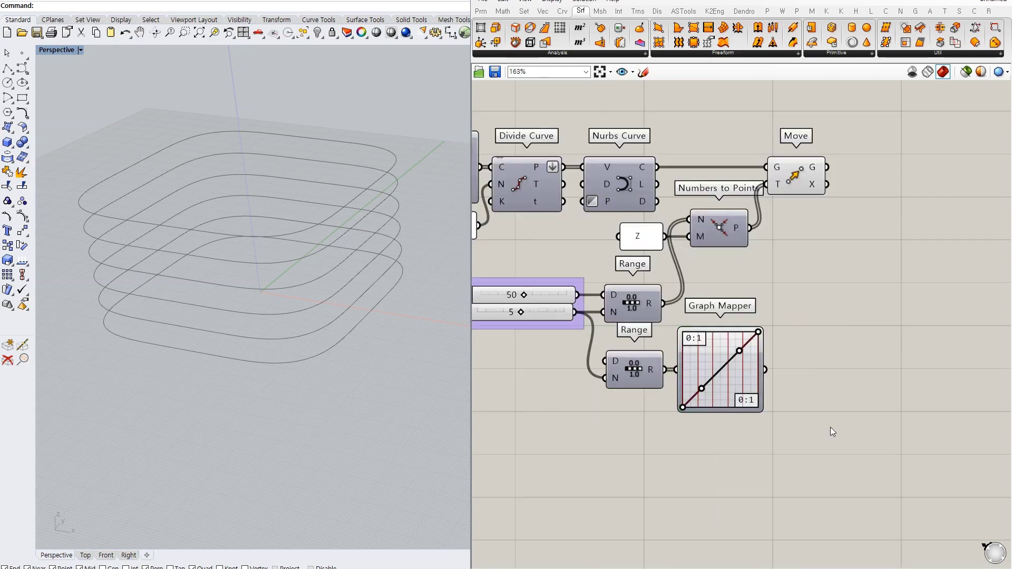
Add a Remap Numbers component fed by the Graph Mapper, with its target domain supplied by a new Construct Domain component below.
{"action": "double_click", "coordinate": [779, 380]}
{"action": "type", "text": "remap"}
{"action": "key", "text": "Return"}
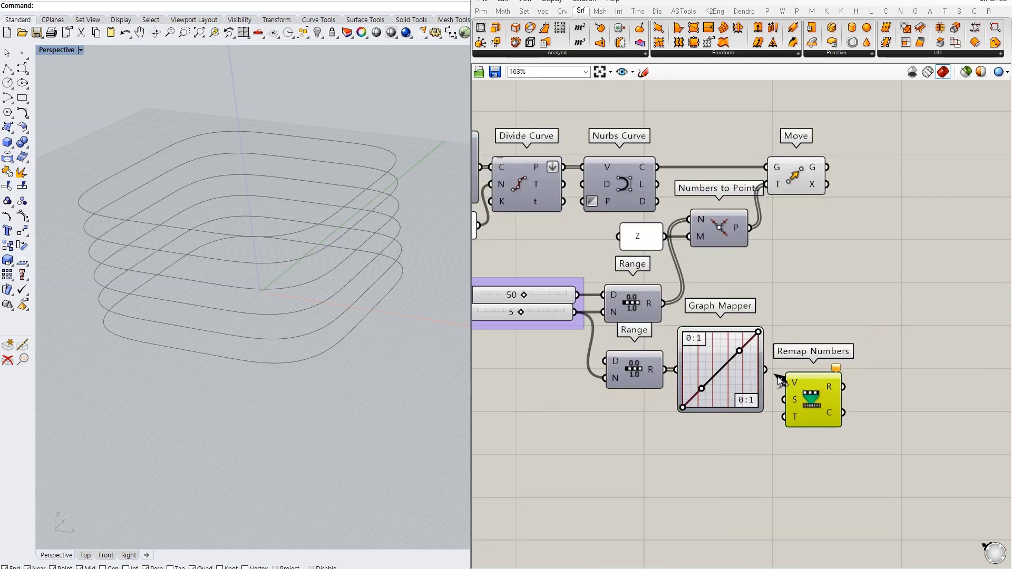
{"action": "double_click", "coordinate": [731, 438]}
{"action": "type", "text": "domain"}
{"action": "key", "text": "Return"}
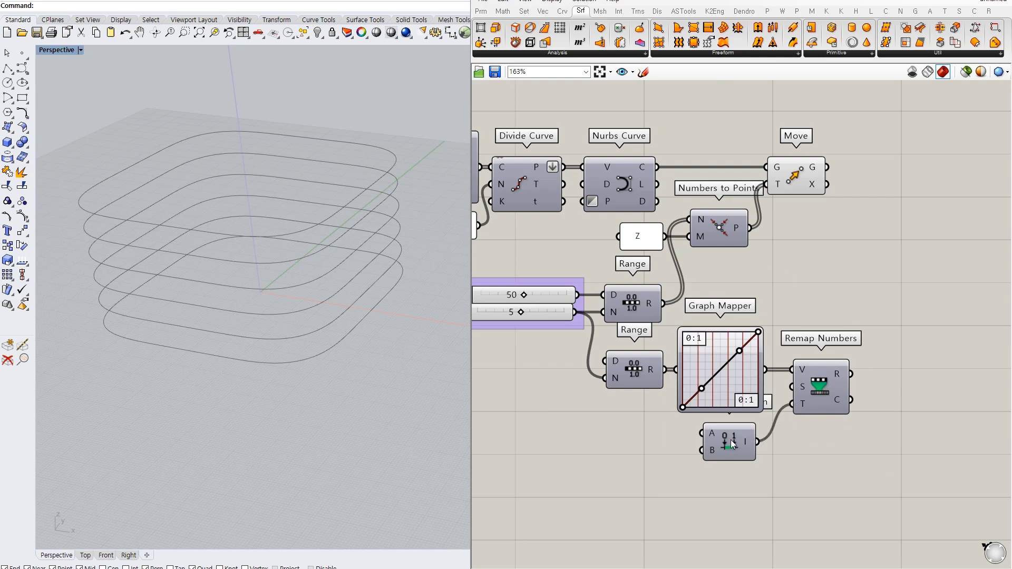
{"action": "left_click_drag", "start_coordinate": [731, 439], "coordinate": [730, 460]}
Feed Construct Domain's A from a panel containing 1 and its B from a 0 to 1.00 slider at 0.75, and group both inputs.
{"action": "double_click", "coordinate": [615, 458]}
{"action": "type", "text": "1"}
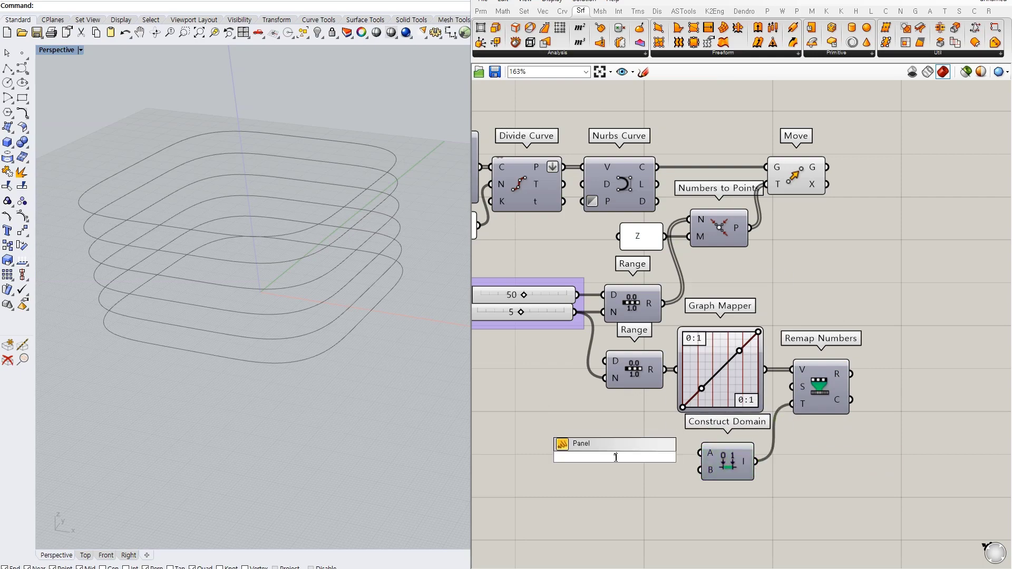
{"action": "key", "text": "Return"}
{"action": "scroll", "coordinate": [685, 370], "scroll_direction": "down", "scroll_amount": 2}
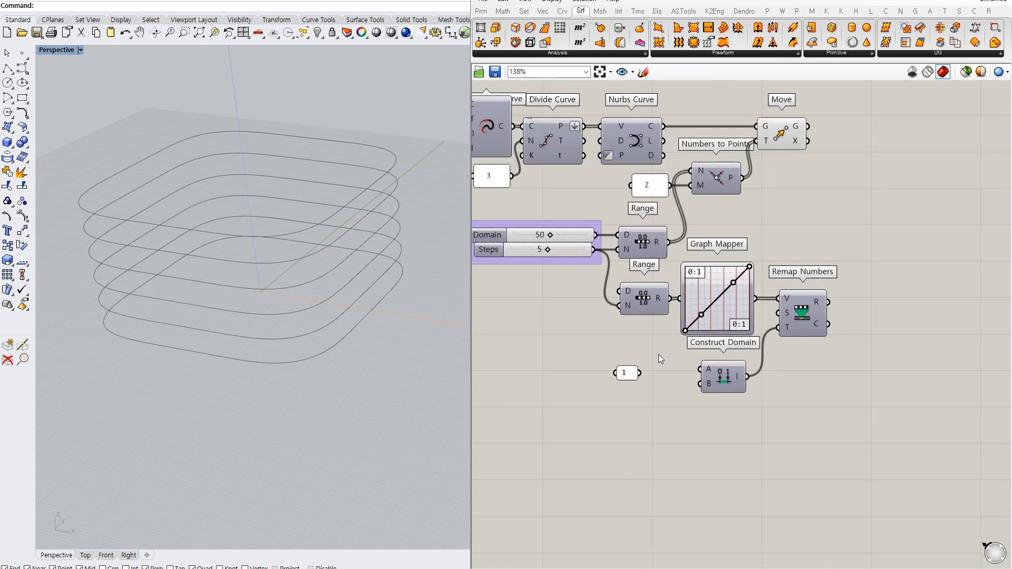
{"action": "double_click", "coordinate": [656, 396]}
{"action": "type", "text": "0<1.00"}
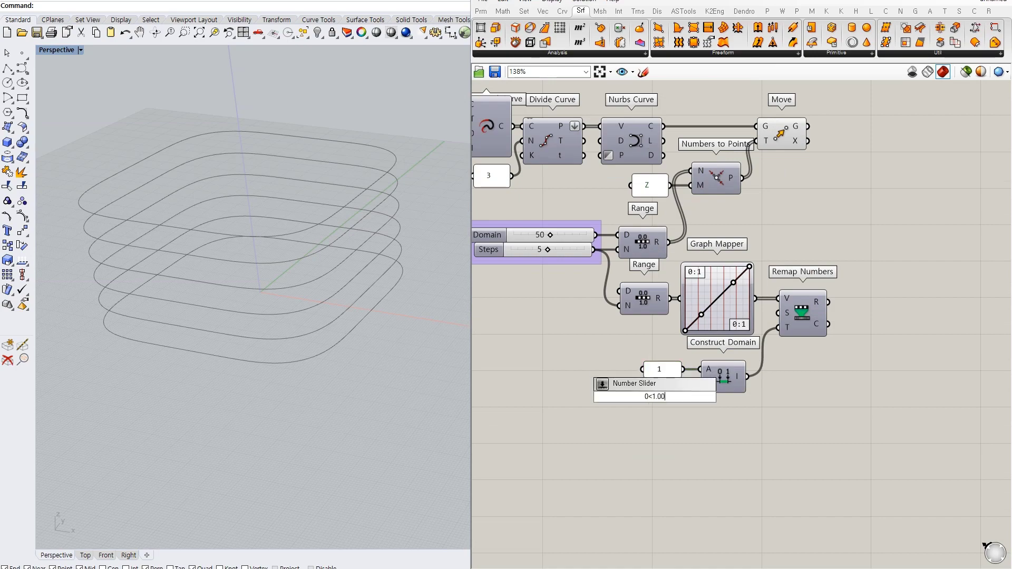
{"action": "key", "text": "Return"}
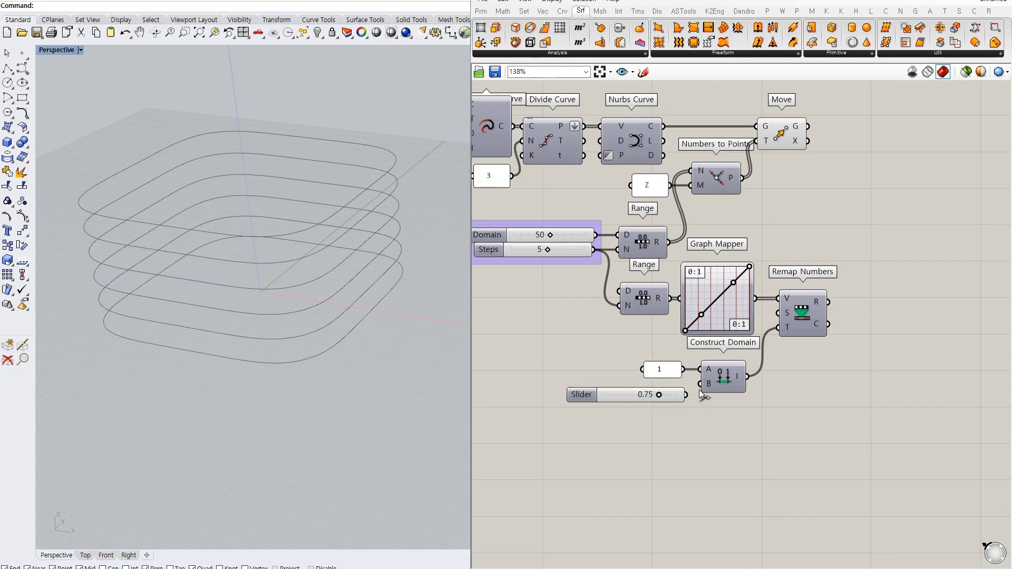
{"action": "left_click_drag", "start_coordinate": [700, 391], "coordinate": [681, 386]}
{"action": "left_click_drag", "start_coordinate": [528, 352], "coordinate": [736, 426]}
{"action": "key", "text": "ctrl+g"}
{"action": "scroll", "coordinate": [735, 427], "scroll_direction": "down", "scroll_amount": 1}
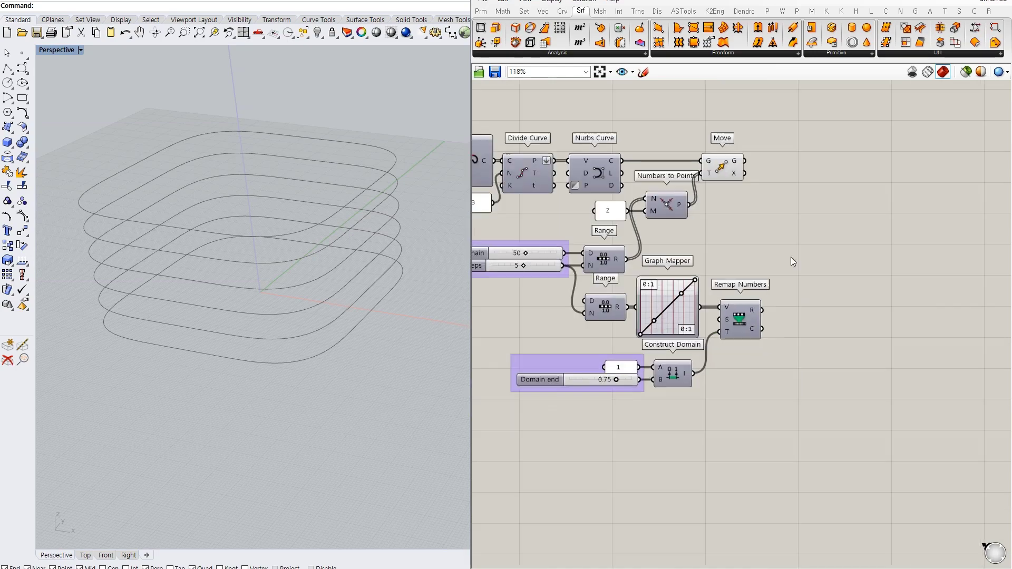
Add a Scale component with Move as geometry, Numbers to Points as centre and Remap Numbers as factor, and hide the Move preview.
{"action": "right_click_drag", "start_coordinate": [791, 261], "coordinate": [854, 273]}
{"action": "double_click", "coordinate": [859, 229]}
{"action": "type", "text": "scale"}
{"action": "key", "text": "Return"}
{"action": "left_click_drag", "start_coordinate": [808, 173], "coordinate": [841, 220]}
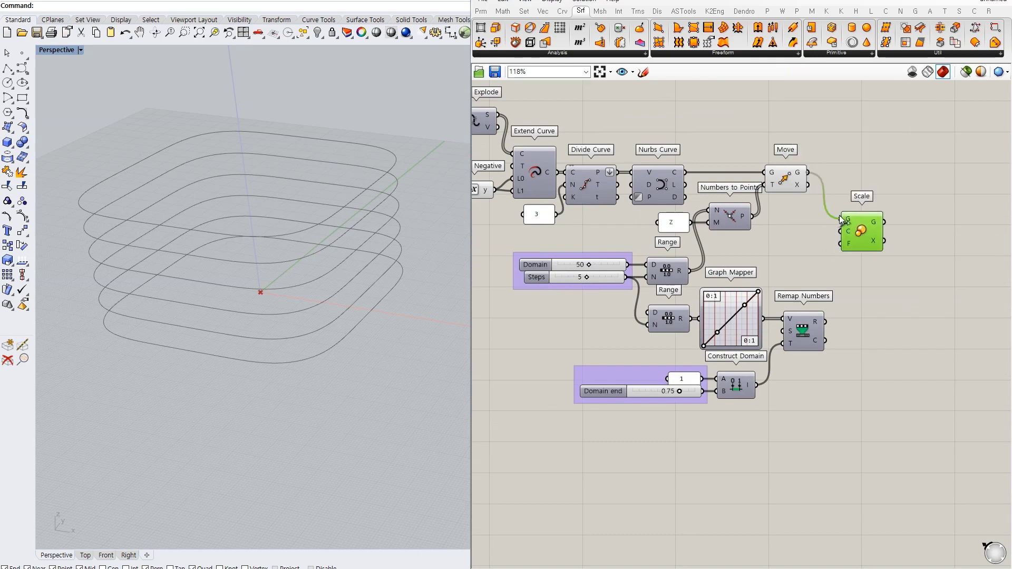
{"action": "left_click_drag", "start_coordinate": [754, 216], "coordinate": [825, 321]}
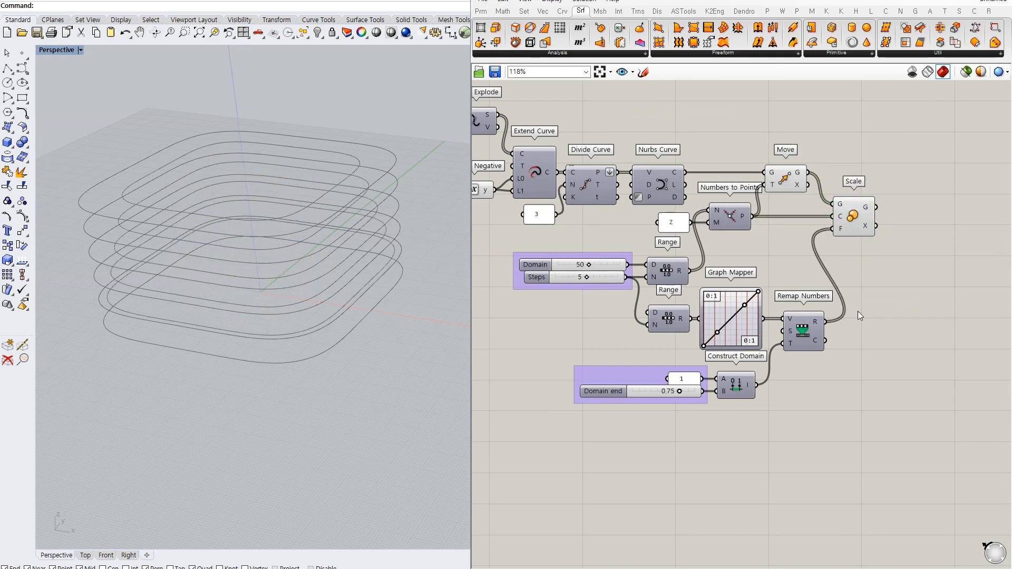
{"action": "scroll", "coordinate": [791, 174], "scroll_direction": "up", "scroll_amount": 2}
{"action": "left_click", "coordinate": [786, 179]}
Bend the Graph Mapper's Bezier curve into an S shape and set the Domain end slider to 0.90.
{"action": "right_click_drag", "start_coordinate": [369, 211], "coordinate": [440, 233]}
{"action": "scroll", "coordinate": [689, 322], "scroll_direction": "up", "scroll_amount": 1}
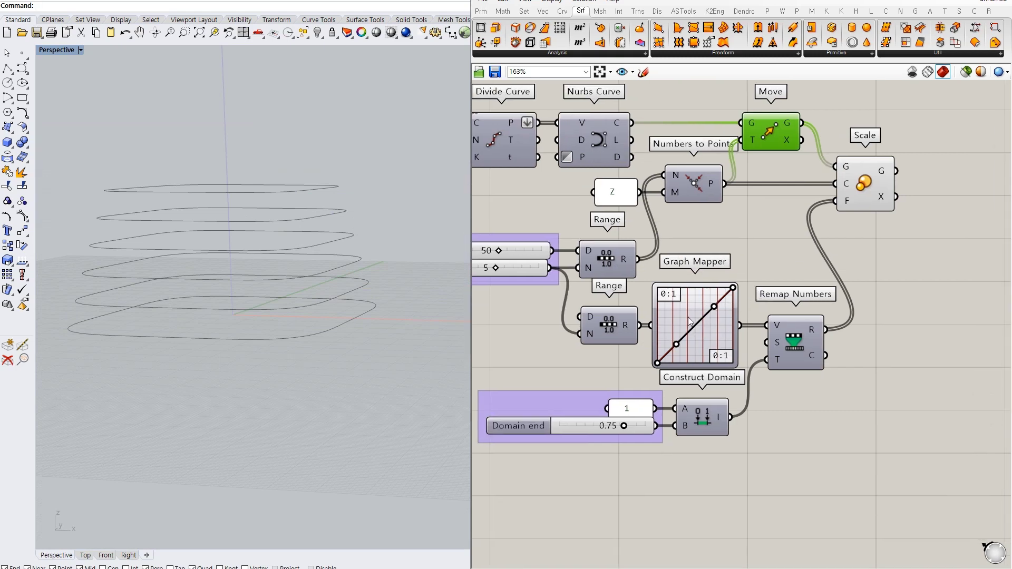
{"action": "left_click_drag", "start_coordinate": [677, 343], "coordinate": [711, 390]}
{"action": "left_click_drag", "start_coordinate": [709, 306], "coordinate": [709, 303]}
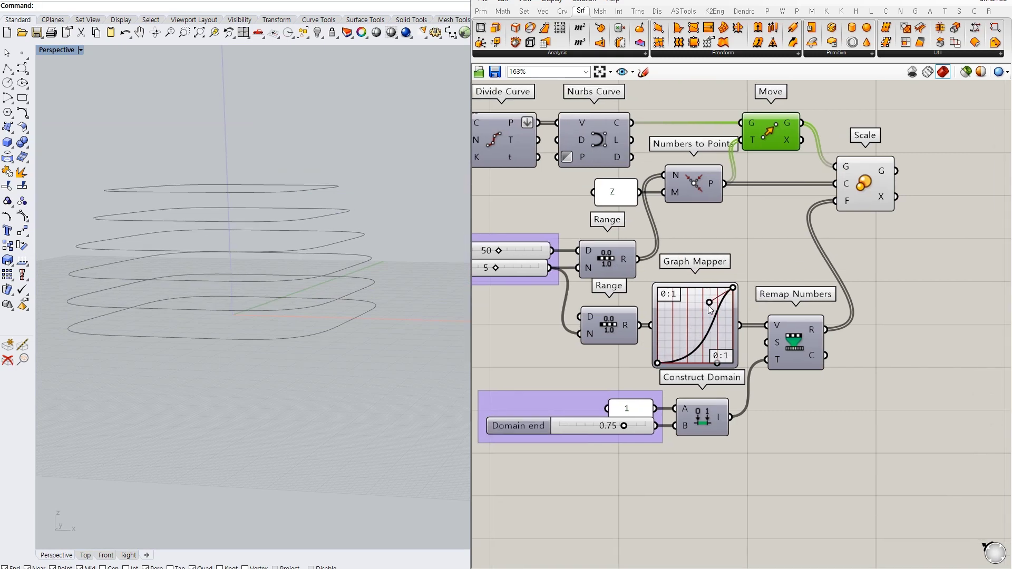
{"action": "left_click_drag", "start_coordinate": [624, 426], "coordinate": [637, 427]}
{"action": "right_click_drag", "start_coordinate": [274, 295], "coordinate": [328, 305]}
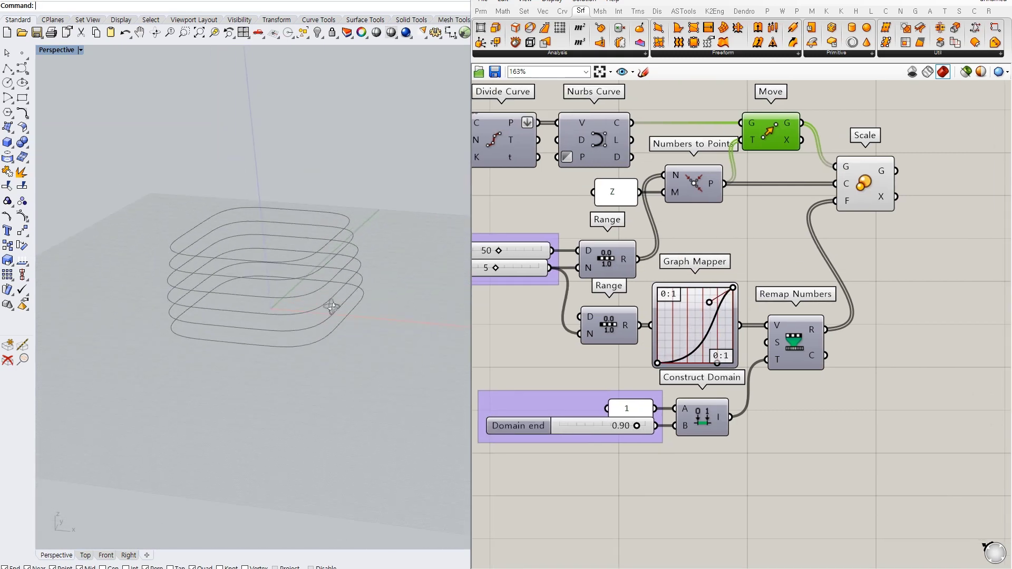
Add a Loft component that builds a surface through the scaled curves.
{"action": "scroll", "coordinate": [837, 226], "scroll_direction": "down", "scroll_amount": 3}
{"action": "double_click", "coordinate": [844, 216]}
{"action": "type", "text": "lf"}
{"action": "left_click", "coordinate": [857, 204]}
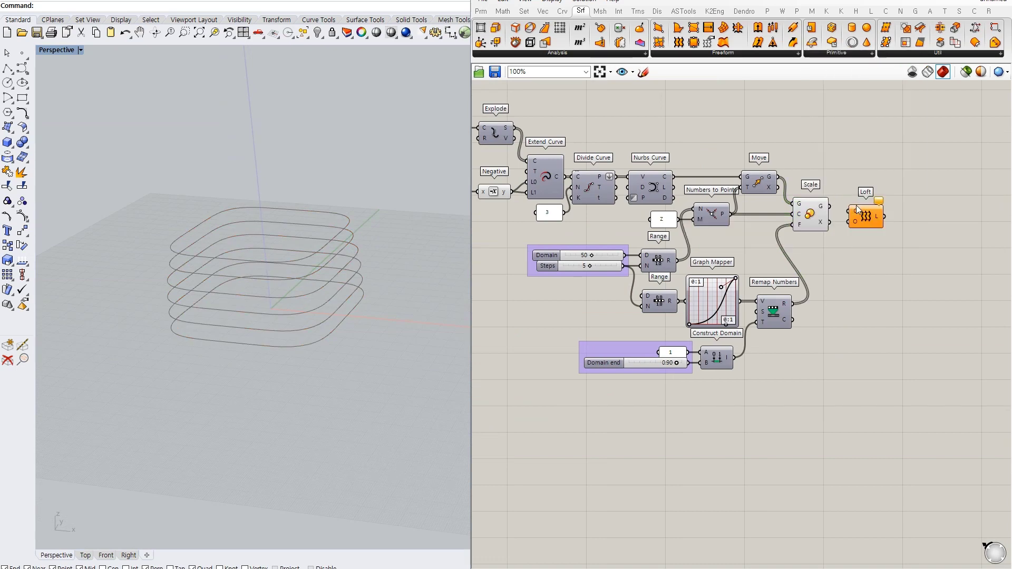
{"action": "left_click_drag", "start_coordinate": [830, 206], "coordinate": [844, 206]}
{"action": "left_click", "coordinate": [742, 263]}
In Front view, reshape the Graph Mapper curve into a smooth upward-steepening arc, and check the loft in Perspective view.
{"action": "scroll", "coordinate": [212, 464], "scroll_direction": "up", "scroll_amount": 2}
{"action": "key", "text": "ctrl+F2"}
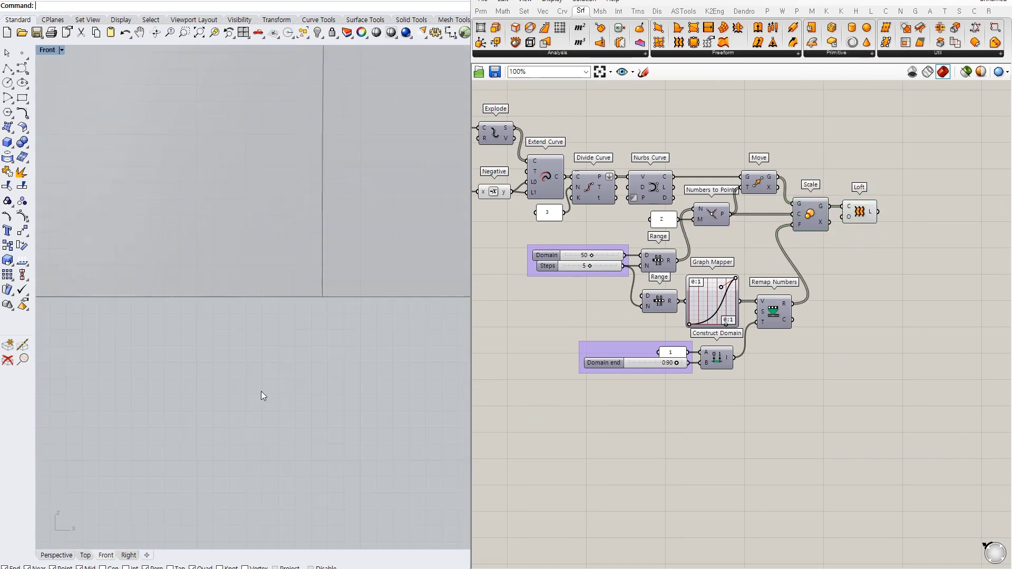
{"action": "scroll", "coordinate": [300, 343], "scroll_direction": "up", "scroll_amount": 3}
{"action": "scroll", "coordinate": [717, 318], "scroll_direction": "up", "scroll_amount": 2}
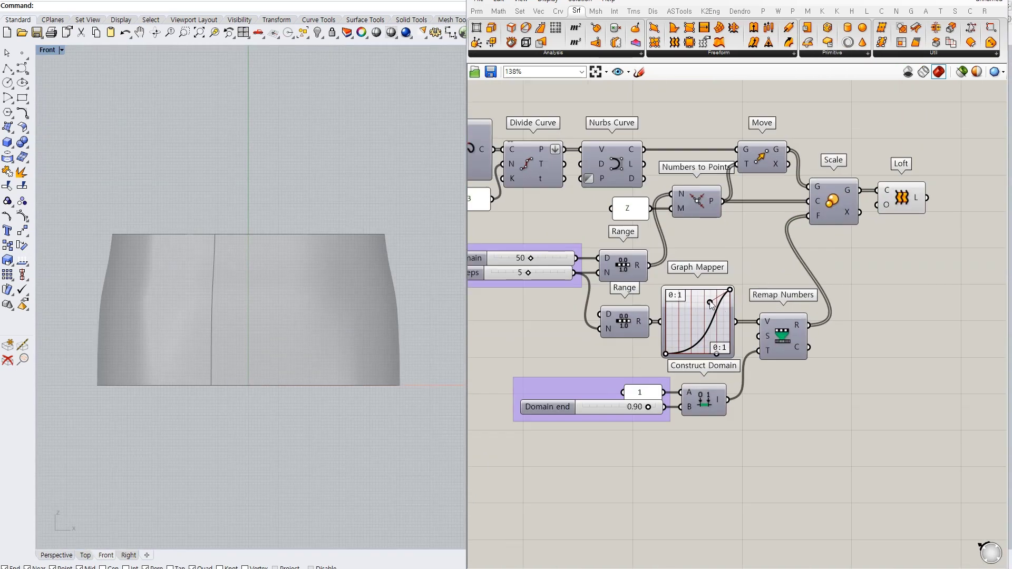
{"action": "left_click_drag", "start_coordinate": [710, 304], "coordinate": [725, 317]}
{"action": "left_click_drag", "start_coordinate": [720, 354], "coordinate": [704, 355]}
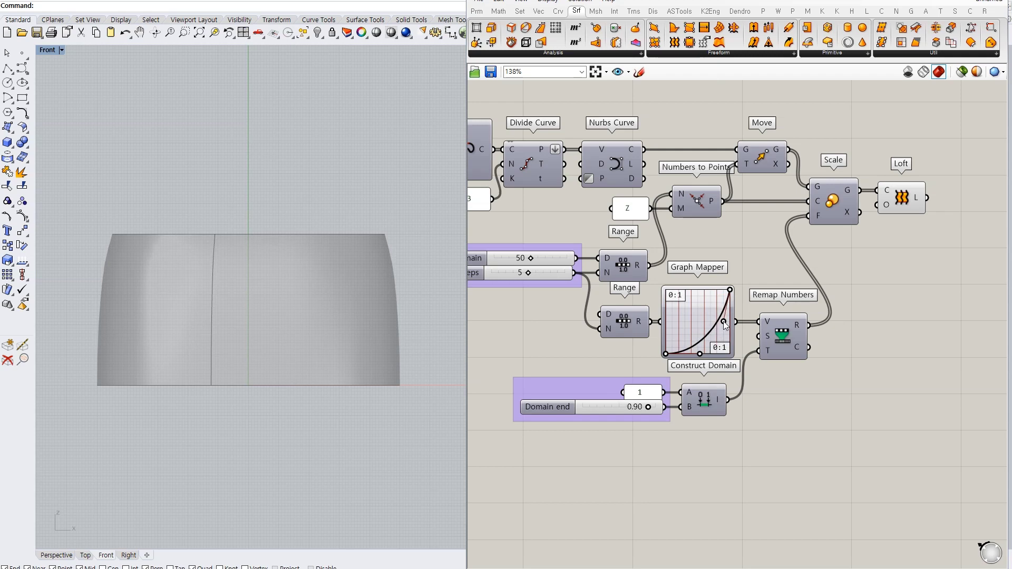
{"action": "right_click_drag", "start_coordinate": [348, 353], "coordinate": [345, 356]}
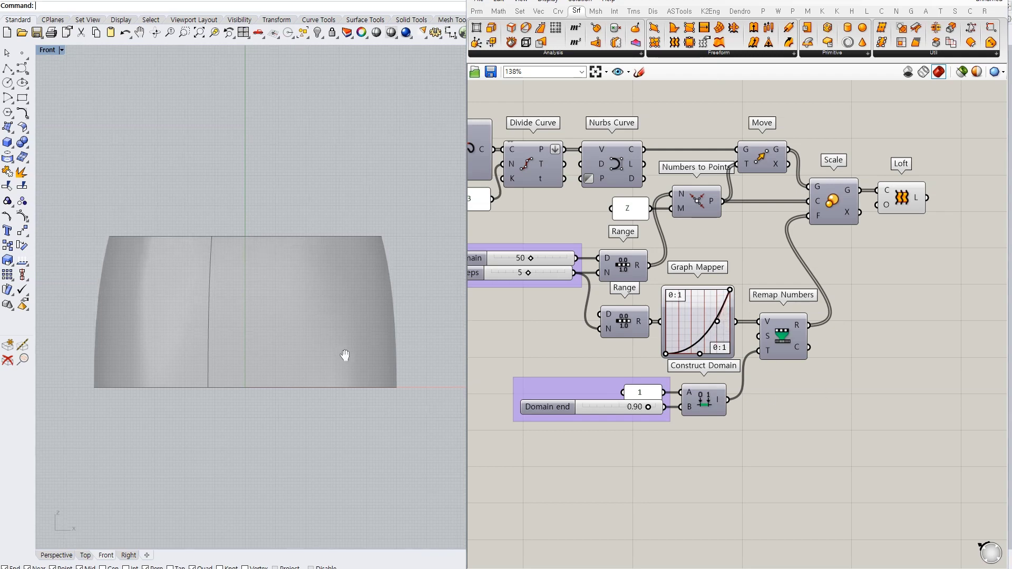
{"action": "left_click", "coordinate": [56, 555]}
{"action": "right_click_drag", "start_coordinate": [238, 399], "coordinate": [191, 353]}
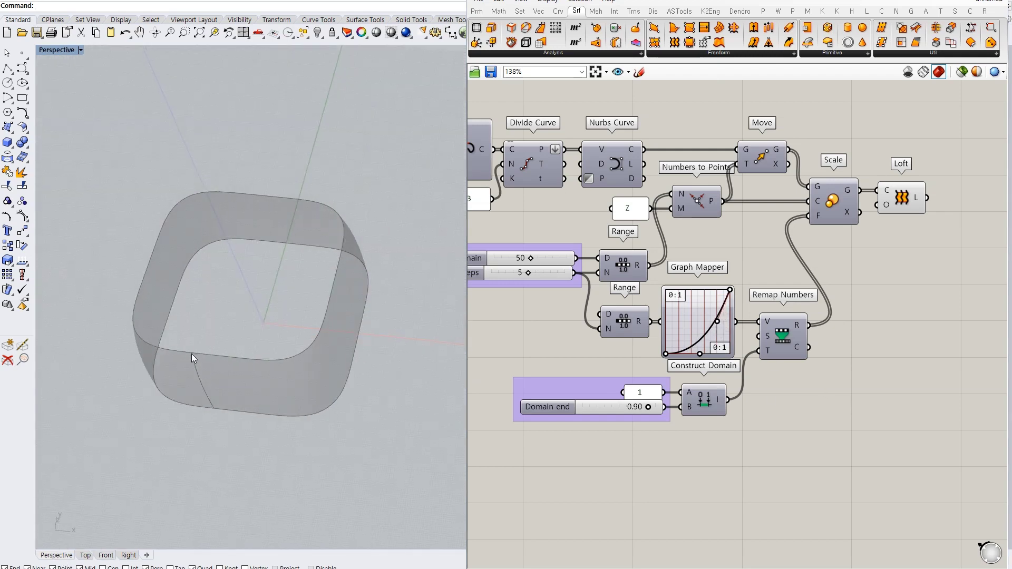
{"action": "right_click_drag", "start_coordinate": [264, 390], "coordinate": [232, 321]}
Add a Line SDL component that starts at the XY Plane and takes its direction from a new Unit Y vector.
{"action": "scroll", "coordinate": [692, 305], "scroll_direction": "down", "scroll_amount": 3}
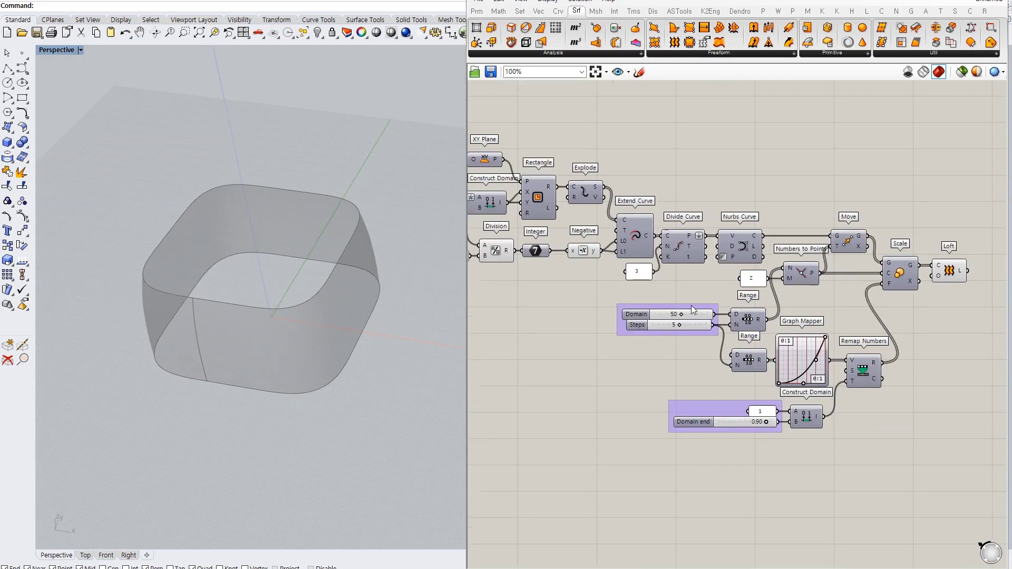
{"action": "double_click", "coordinate": [713, 200]}
{"action": "type", "text": "line"}
{"action": "left_click", "coordinate": [672, 192]}
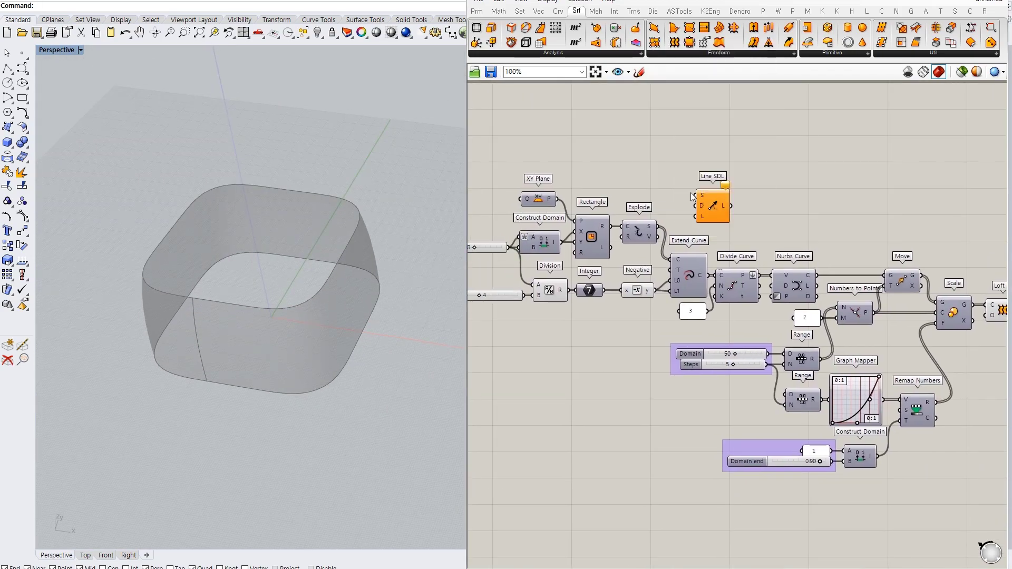
{"action": "left_click_drag", "start_coordinate": [697, 195], "coordinate": [549, 198]}
{"action": "left_click_drag", "start_coordinate": [713, 211], "coordinate": [748, 215]}
{"action": "double_click", "coordinate": [683, 207]}
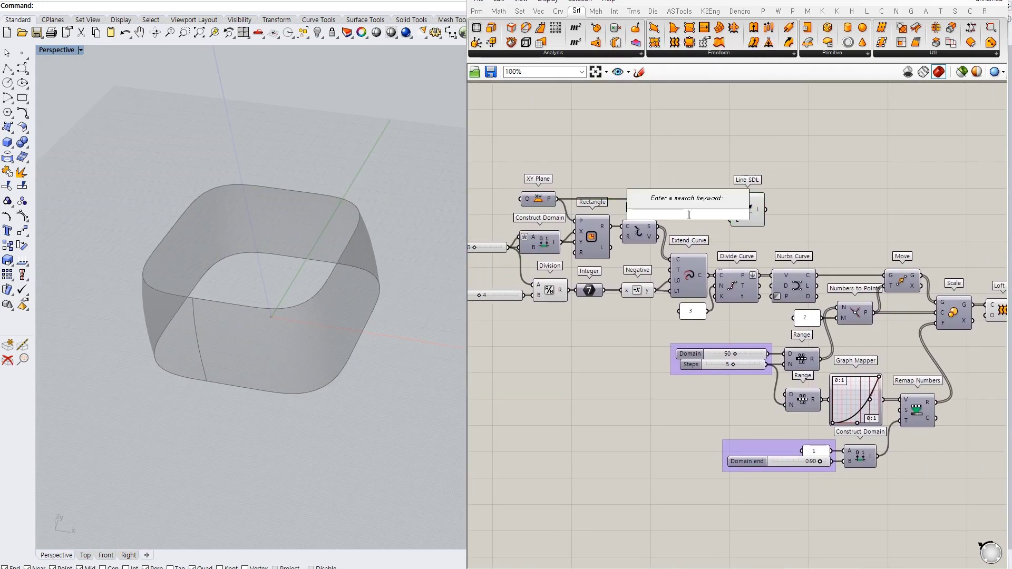
{"action": "type", "text": "y"}
{"action": "left_click", "coordinate": [681, 203]}
Add a Curve | Line component intersecting the Nurbs Curve with the SDL line, and preview the Nurbs Curve instead of the loft.
{"action": "right_click_drag", "start_coordinate": [812, 208], "coordinate": [736, 197]}
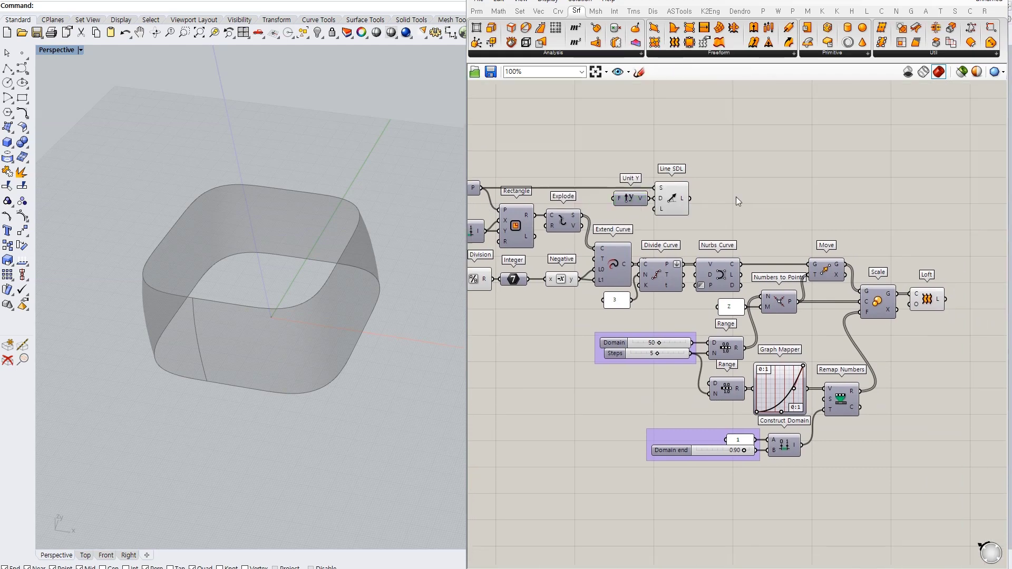
{"action": "double_click", "coordinate": [737, 198]}
{"action": "type", "text": "curve | line"}
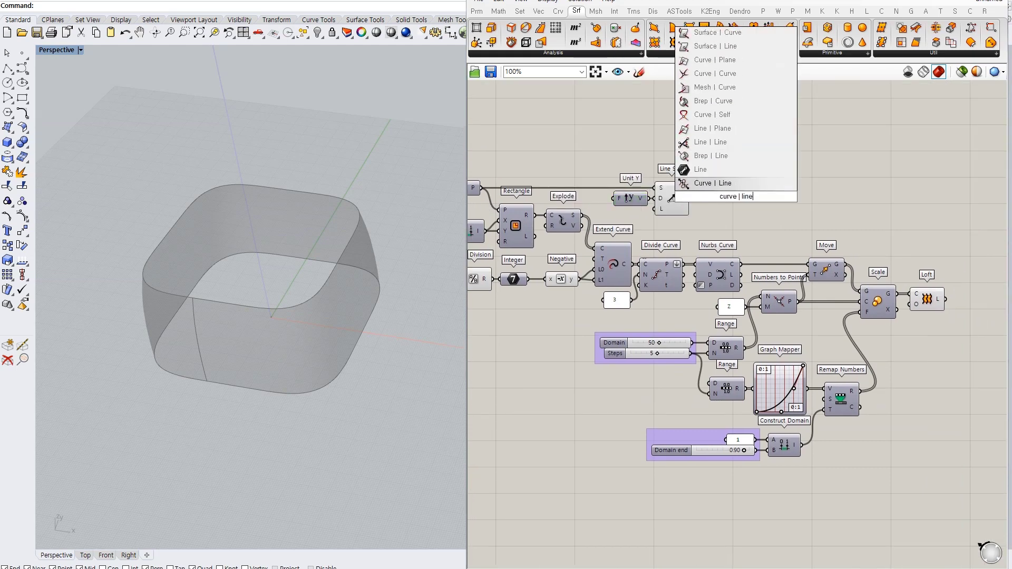
{"action": "key", "text": "Return"}
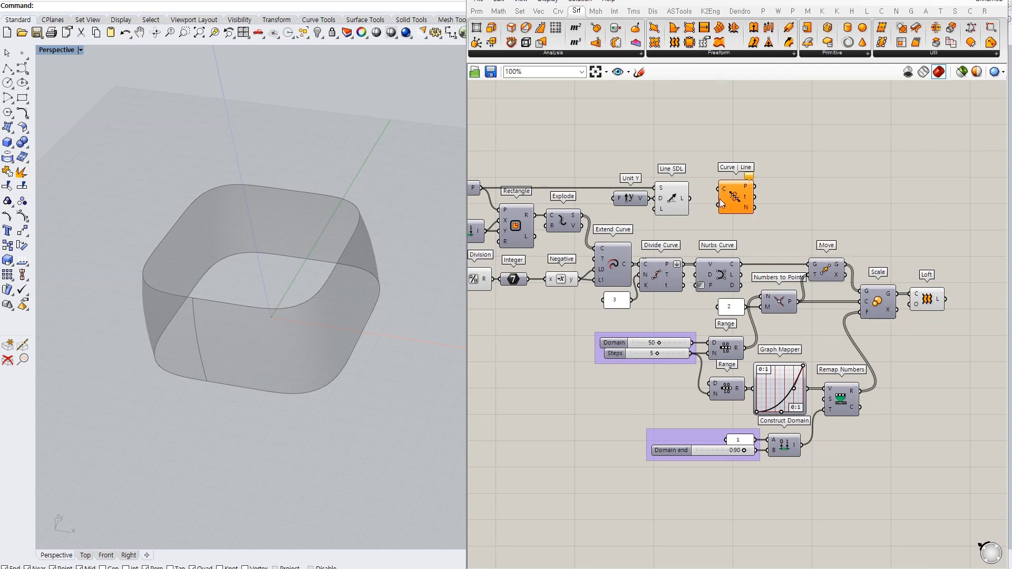
{"action": "left_click_drag", "start_coordinate": [751, 252], "coordinate": [741, 264]}
{"action": "left_click", "coordinate": [719, 274]}
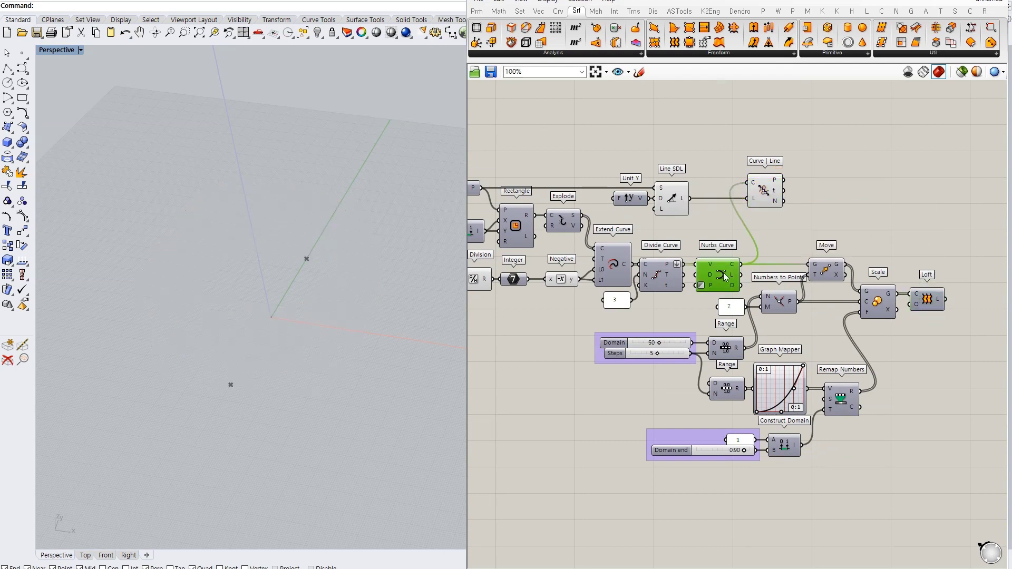
{"action": "left_click", "coordinate": [795, 179]}
Extract item 1 from Curve | Line's t output using a List Item with a panel index, and hide the Curve | Line preview.
{"action": "left_click_drag", "start_coordinate": [753, 191], "coordinate": [824, 200]}
{"action": "type", "text": "list item"}
{"action": "key", "text": "Return"}
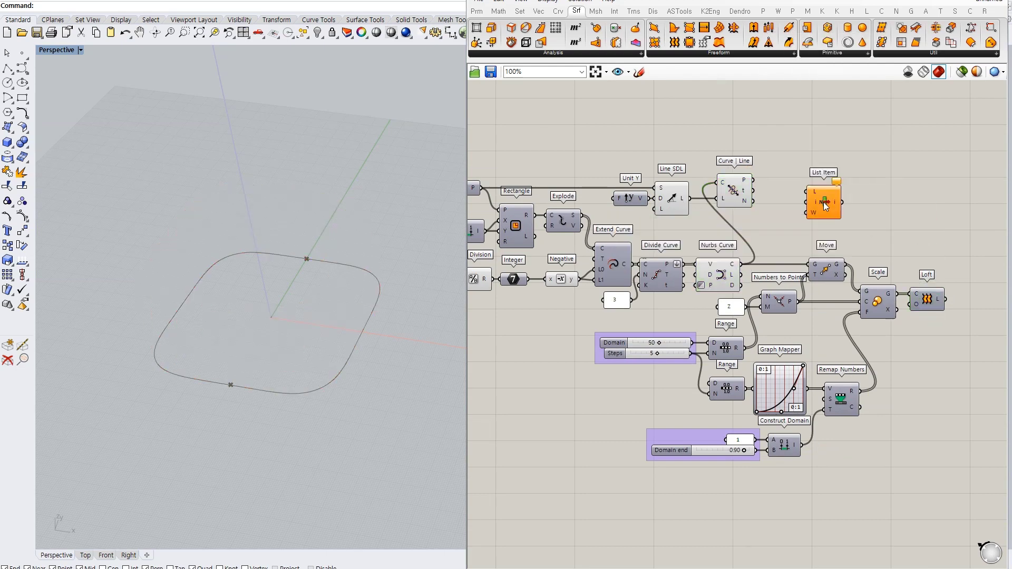
{"action": "double_click", "coordinate": [748, 227]}
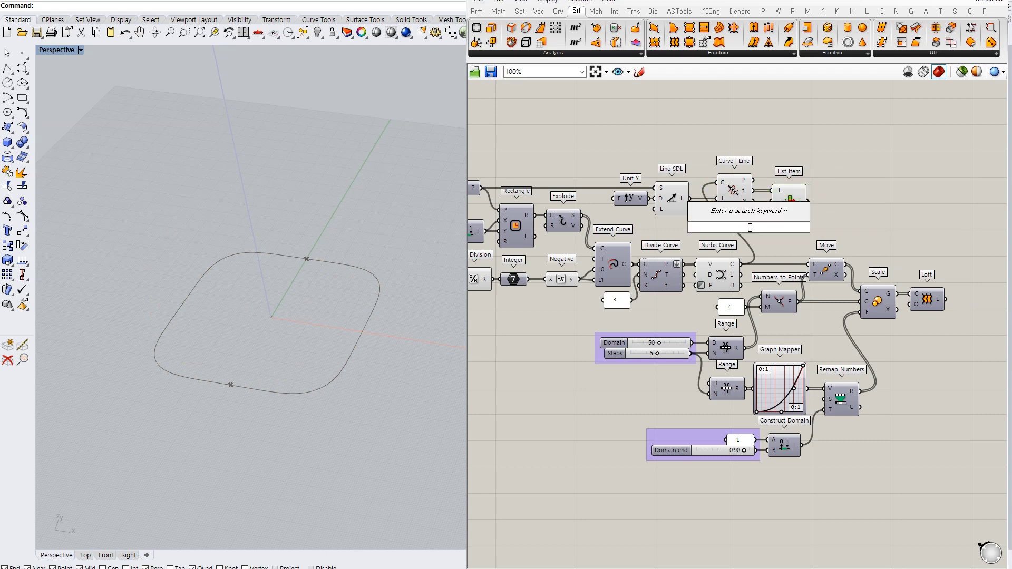
{"action": "key", "text": "Return"}
{"action": "left_click", "coordinate": [790, 202]}
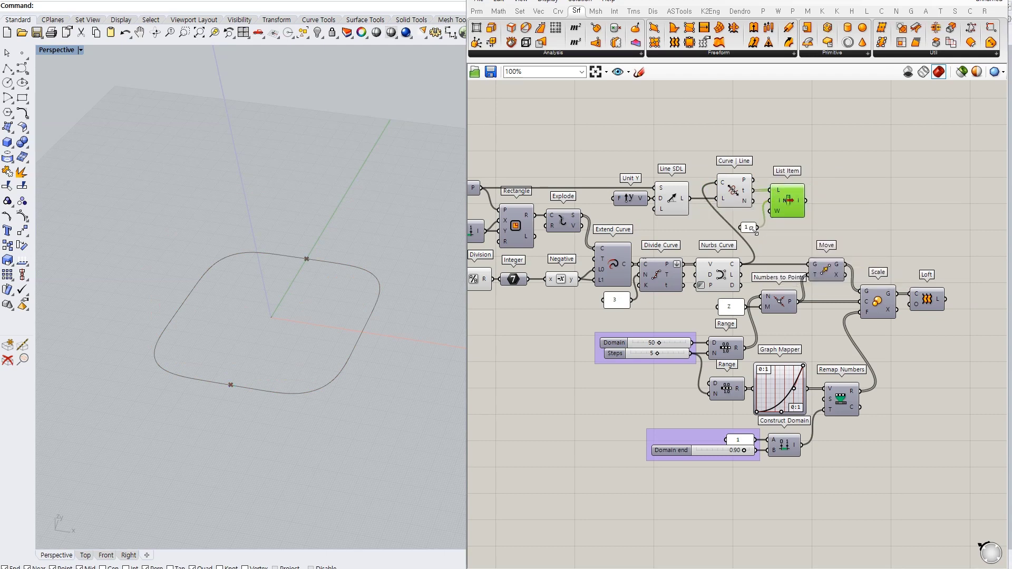
{"action": "left_click_drag", "start_coordinate": [753, 230], "coordinate": [749, 222]}
{"action": "left_click", "coordinate": [796, 200]}
{"action": "left_click_drag", "start_coordinate": [796, 201], "coordinate": [789, 201]}
{"action": "left_click", "coordinate": [741, 191]}
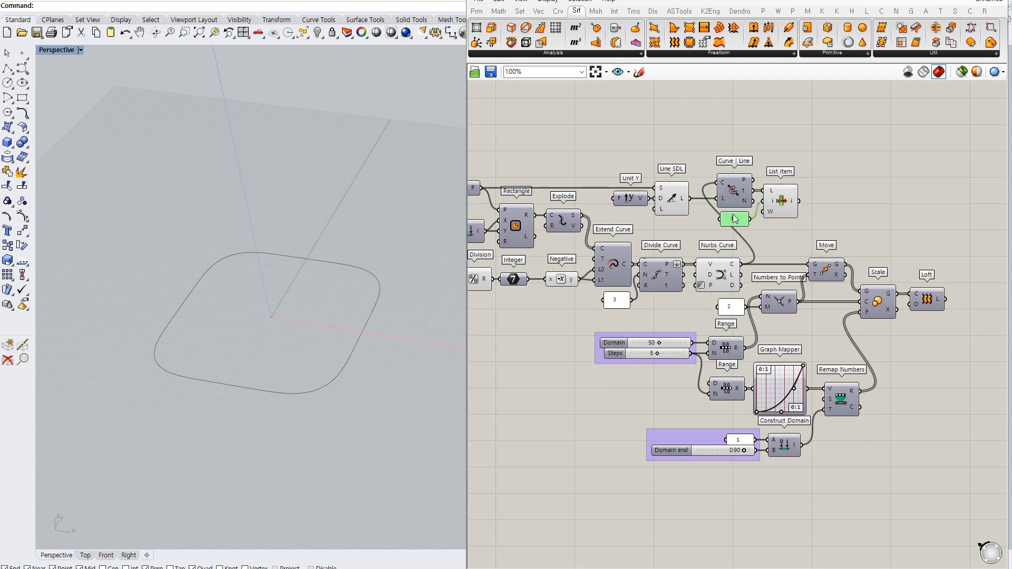
Add a Seam component that takes the Nurbs Curve as its curve and the List Item output as its seam parameter.
{"action": "right_click_drag", "start_coordinate": [848, 187], "coordinate": [784, 183]}
{"action": "double_click", "coordinate": [787, 195]}
{"action": "type", "text": "seam"}
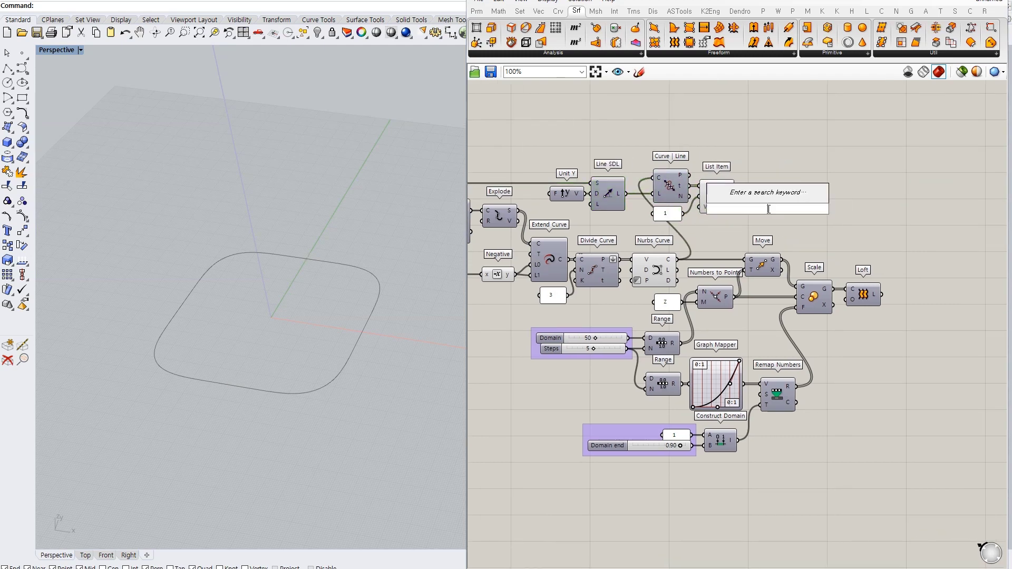
{"action": "key", "text": "Return"}
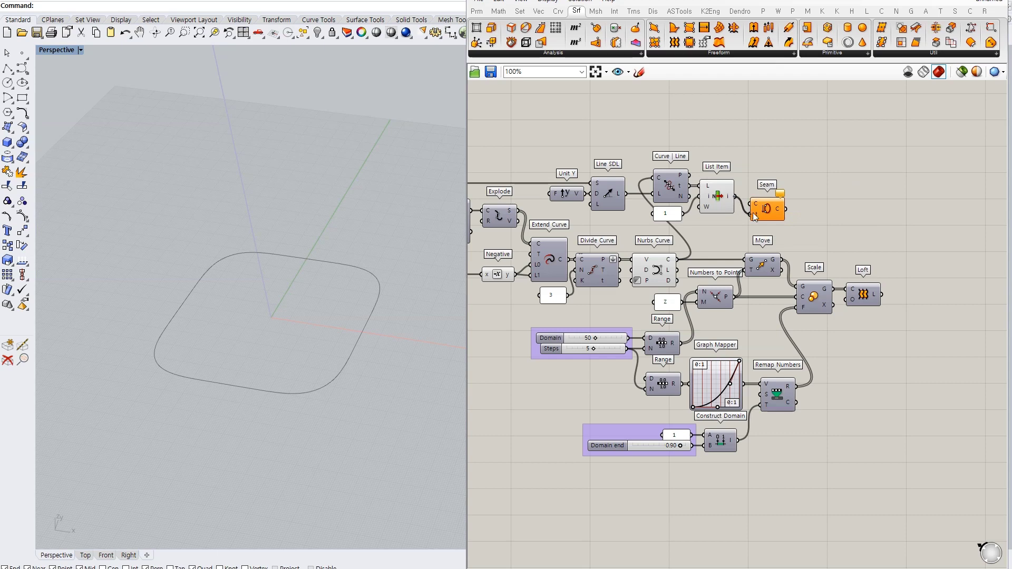
{"action": "left_click_drag", "start_coordinate": [679, 267], "coordinate": [753, 203]}
{"action": "right_click_drag", "start_coordinate": [813, 226], "coordinate": [821, 211]}
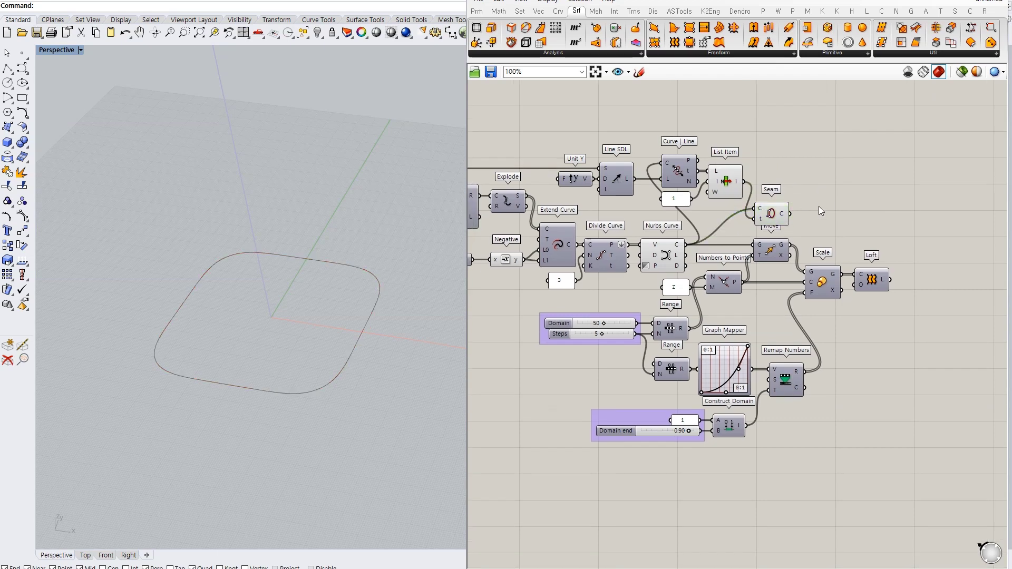
Feed the Seam output into Move's geometry input and rearrange Seam, List Item, its panel and the downstream components.
{"action": "left_click_drag", "start_coordinate": [768, 252], "coordinate": [912, 313]}
{"action": "left_click_drag", "start_coordinate": [822, 282], "coordinate": [877, 282]}
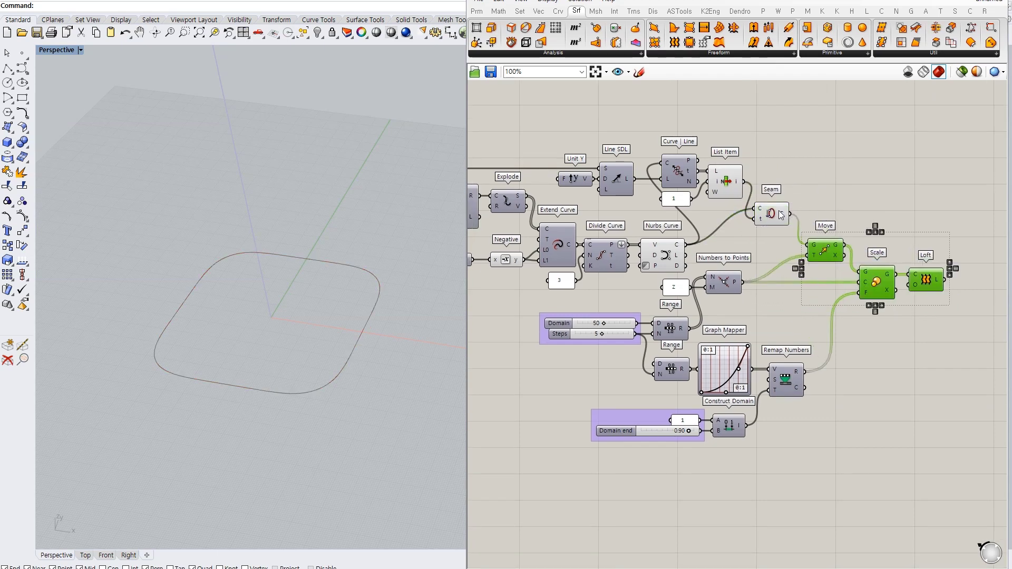
{"action": "left_click_drag", "start_coordinate": [771, 213], "coordinate": [761, 248]}
{"action": "left_click_drag", "start_coordinate": [726, 196], "coordinate": [725, 224]}
{"action": "left_click_drag", "start_coordinate": [675, 199], "coordinate": [675, 211]}
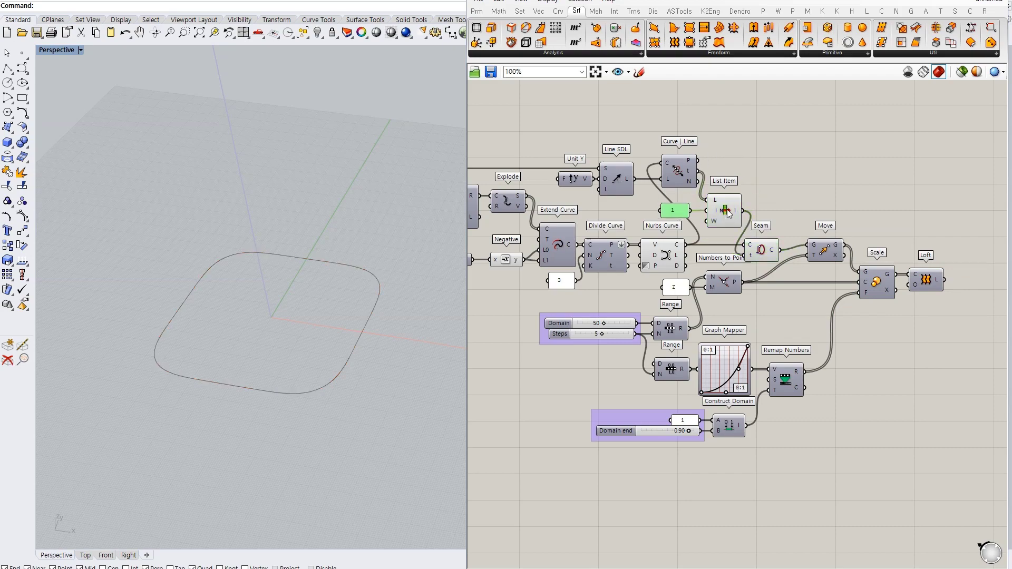
{"action": "left_click", "coordinate": [722, 211]}
Hide the Nurbs Curve preview and tighten the spacing of the Seam, Move, Scale and Loft components.
{"action": "right_click_drag", "start_coordinate": [716, 256], "coordinate": [618, 247]}
{"action": "left_click", "coordinate": [564, 245]}
{"action": "left_click_drag", "start_coordinate": [723, 239], "coordinate": [708, 244]}
{"action": "left_click", "coordinate": [662, 240]}
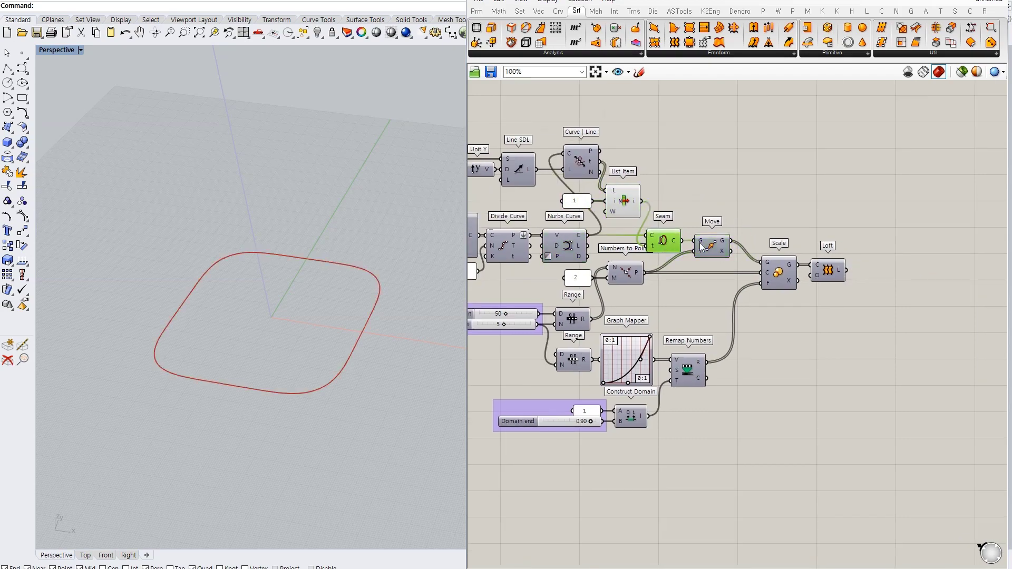
{"action": "mouse_move", "coordinate": [779, 274]}
{"action": "left_mouse_down"}
{"action": "mouse_move", "coordinate": [756, 274]}
{"action": "mouse_move", "coordinate": [791, 275]}
{"action": "left_mouse_up"}
{"action": "left_click_drag", "start_coordinate": [713, 247], "coordinate": [708, 246]}
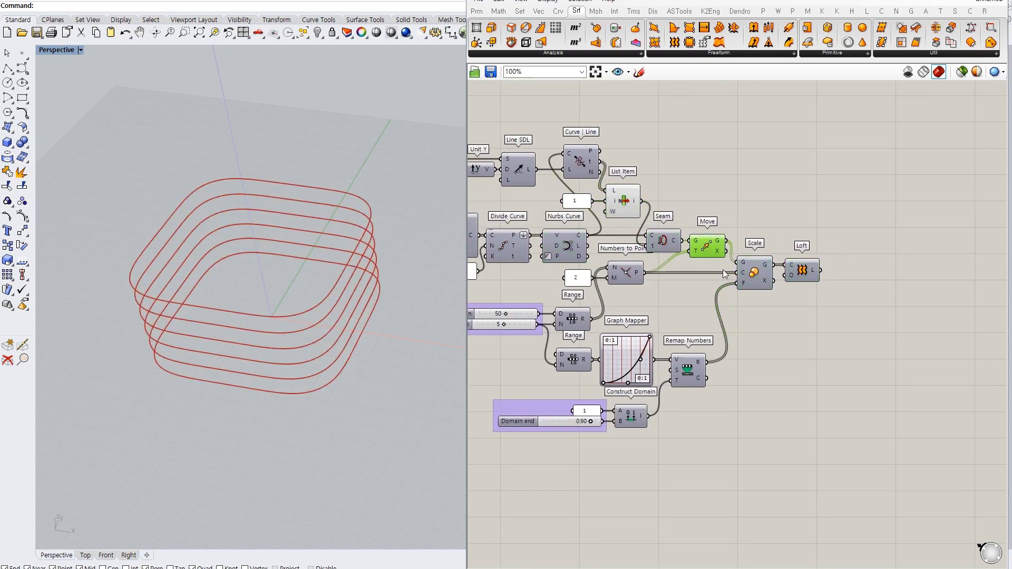
Turn on the Loft preview and examine the seam position on the lofted surface.
{"action": "left_click", "coordinate": [734, 310]}
{"action": "scroll", "coordinate": [355, 284], "scroll_direction": "down", "scroll_amount": 3}
{"action": "scroll", "coordinate": [355, 284], "scroll_direction": "up", "scroll_amount": 5}
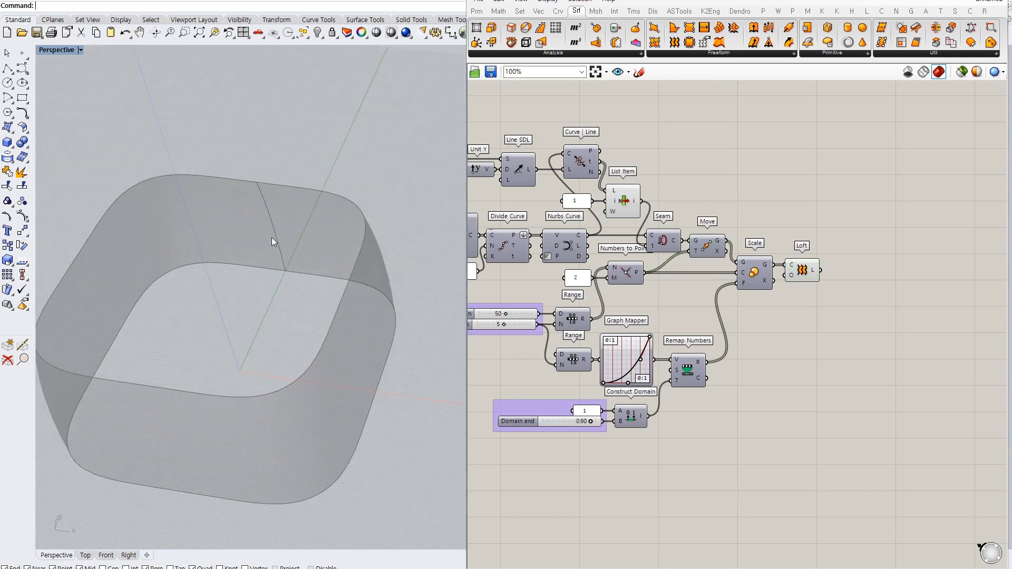
{"action": "scroll", "coordinate": [271, 237], "scroll_direction": "down", "scroll_amount": 3}
{"action": "right_click_drag", "start_coordinate": [328, 314], "coordinate": [317, 295]}
{"action": "scroll", "coordinate": [318, 296], "scroll_direction": "up", "scroll_amount": 3}
{"action": "scroll", "coordinate": [818, 264], "scroll_direction": "down", "scroll_amount": 1}
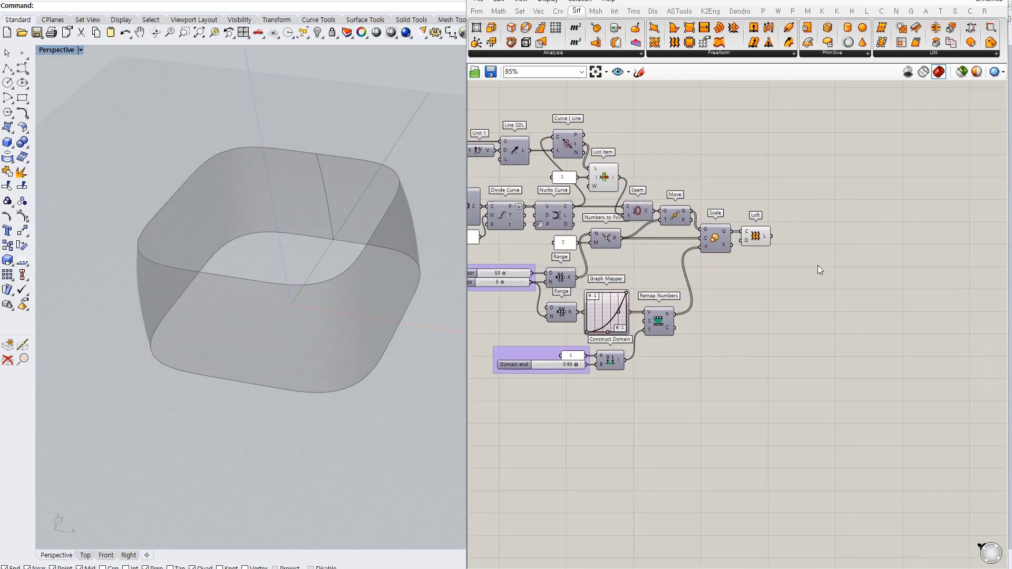
Add a Scale NU component and connect the Loft output to its geometry input.
{"action": "double_click", "coordinate": [794, 282]}
{"action": "type", "text": "scale"}
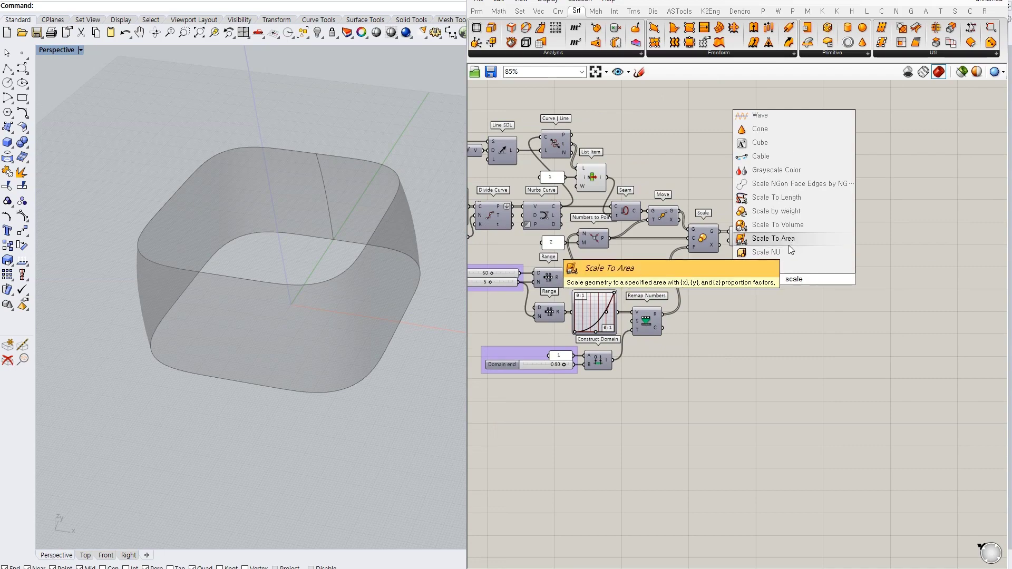
{"action": "left_click", "coordinate": [791, 251]}
{"action": "scroll", "coordinate": [788, 248], "scroll_direction": "up", "scroll_amount": 2}
{"action": "left_click_drag", "start_coordinate": [815, 267], "coordinate": [798, 259]}
{"action": "right_click_drag", "start_coordinate": [824, 276], "coordinate": [842, 216]}
{"action": "left_click_drag", "start_coordinate": [746, 194], "coordinate": [759, 229]}
Add a number slider with a maximum of 1.00, set it to 0.98, and connect it to Scale NU's X and Y inputs.
{"action": "scroll", "coordinate": [759, 229], "scroll_direction": "down", "scroll_amount": 2}
{"action": "double_click", "coordinate": [747, 250]}
{"action": "type", "text": "0"}
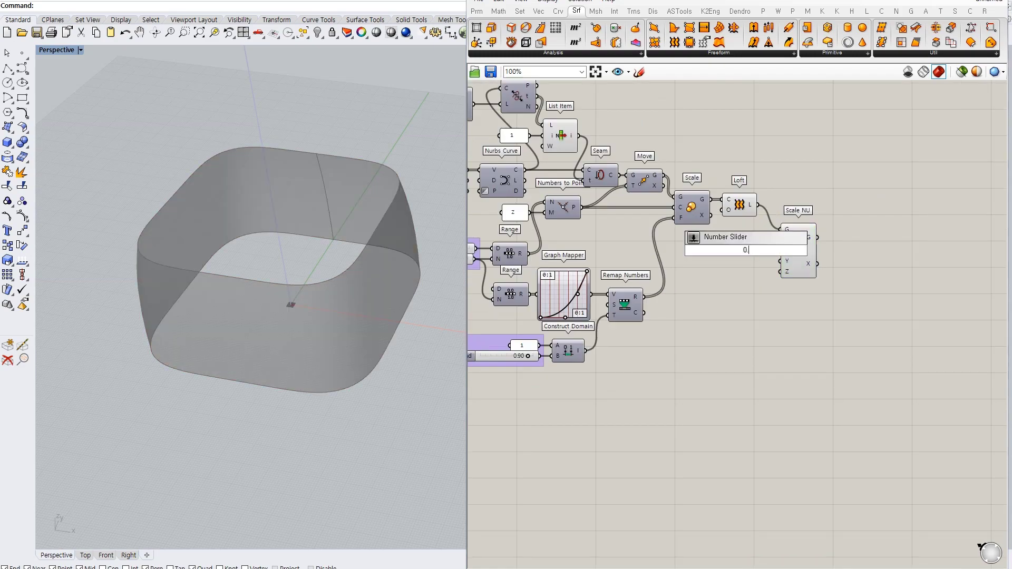
{"action": "type", "text": ".9<1.00"}
{"action": "key", "text": "Return"}
{"action": "scroll", "coordinate": [681, 269], "scroll_direction": "up", "scroll_amount": 3}
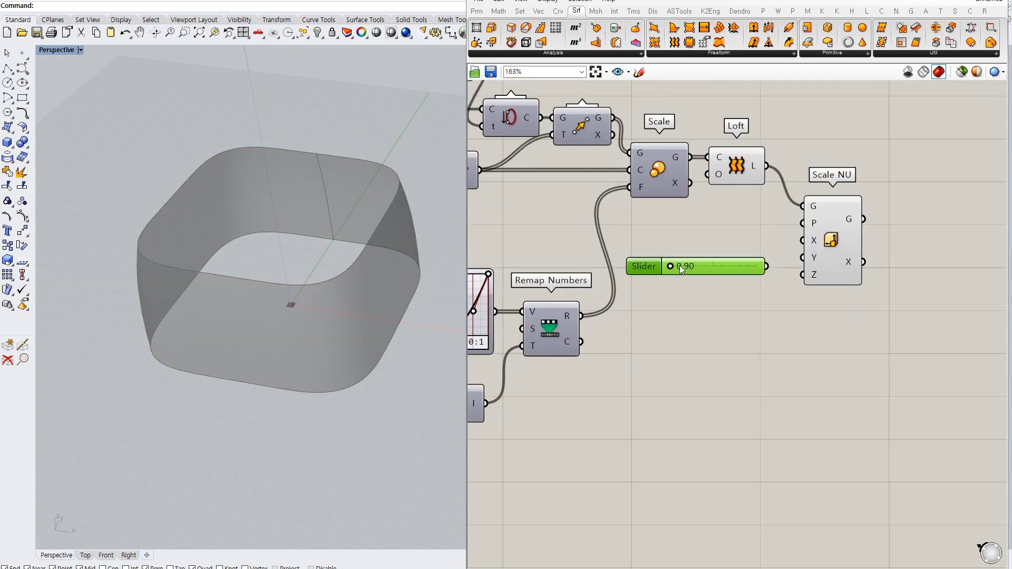
{"action": "left_click", "coordinate": [780, 258]}
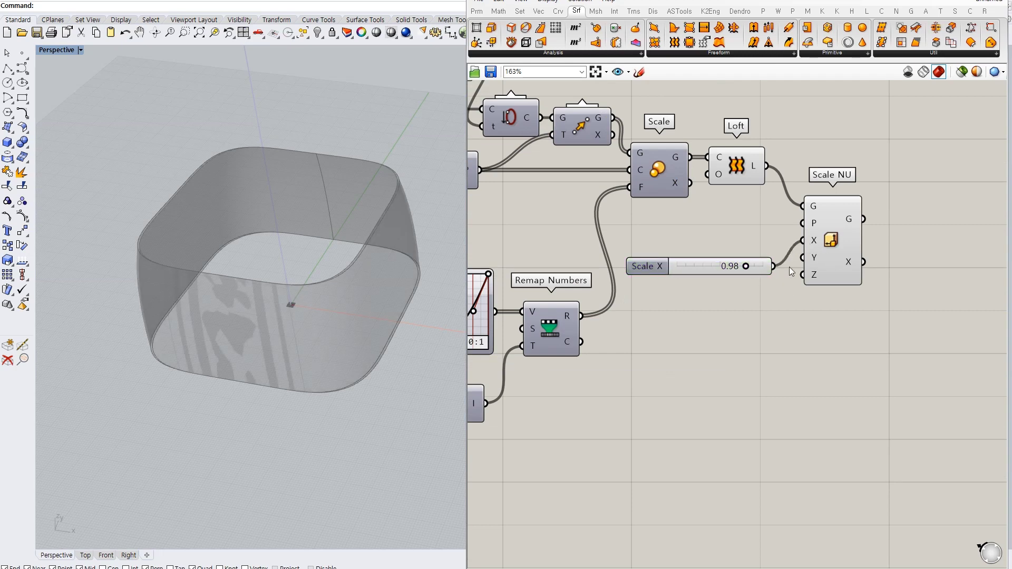
{"action": "left_click_drag", "start_coordinate": [759, 268], "coordinate": [773, 251]}
{"action": "right_click_drag", "start_coordinate": [751, 284], "coordinate": [726, 292]}
{"action": "right_click_drag", "start_coordinate": [449, 258], "coordinate": [412, 275]}
{"action": "right_click_drag", "start_coordinate": [808, 237], "coordinate": [771, 264]}
Check the inner surface from Scale NU, align the Scale X slider beside it, and group the slider.
{"action": "left_click", "coordinate": [645, 267]}
{"action": "left_click", "coordinate": [758, 255]}
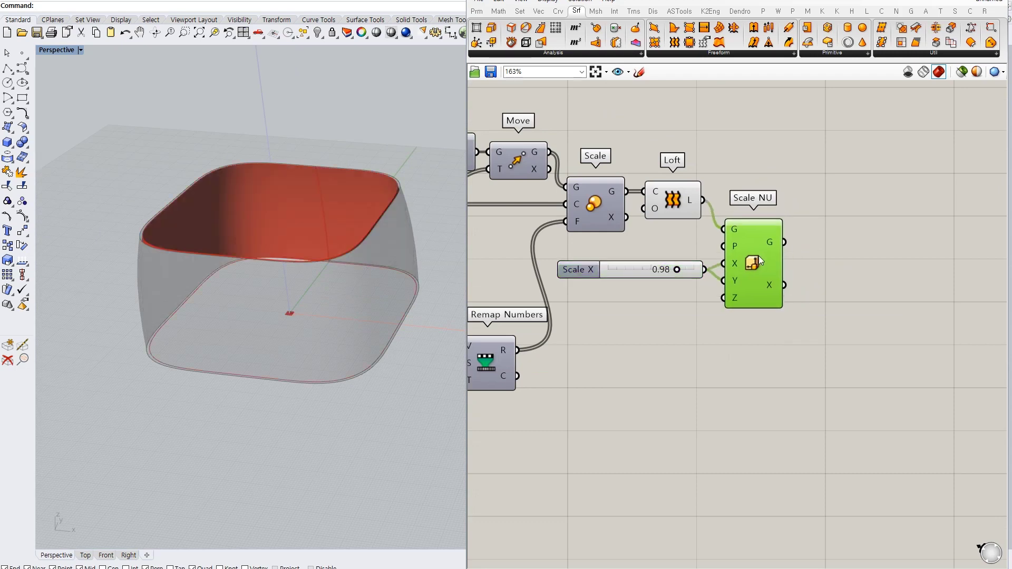
{"action": "left_click", "coordinate": [659, 271]}
{"action": "right_click_drag", "start_coordinate": [755, 224], "coordinate": [760, 285]}
{"action": "left_click_drag", "start_coordinate": [668, 360], "coordinate": [651, 318]}
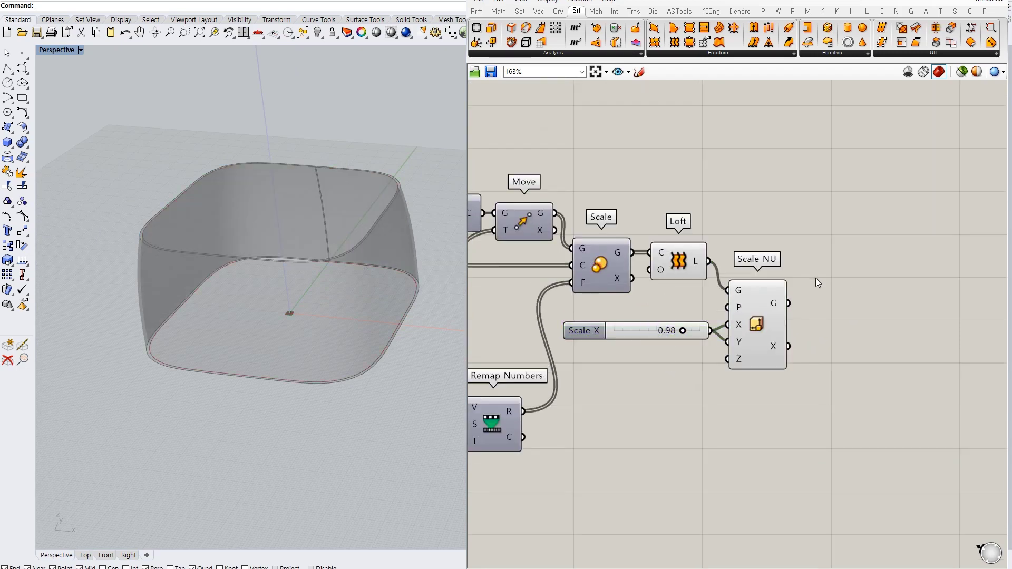
{"action": "left_click", "coordinate": [686, 331]}
{"action": "key", "text": "ctrl+g"}
{"action": "right_click_drag", "start_coordinate": [664, 364], "coordinate": [641, 340]}
Add a Brep Edges component and connect the Loft output to its brep input.
{"action": "double_click", "coordinate": [782, 191]}
{"action": "type", "text": "be"}
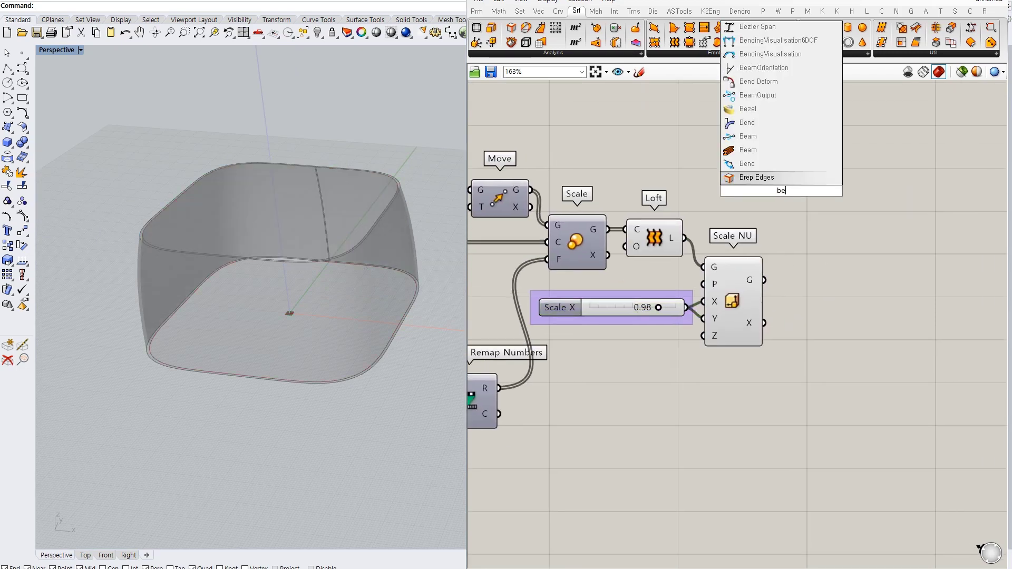
{"action": "key", "text": "Return"}
{"action": "left_click_drag", "start_coordinate": [684, 238], "coordinate": [686, 163]}
{"action": "double_click", "coordinate": [818, 176]}
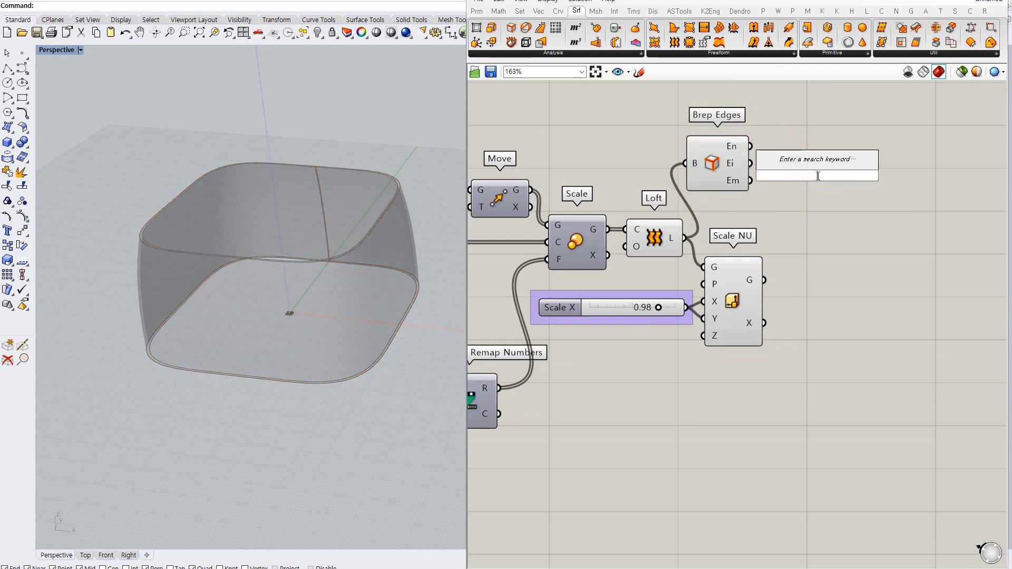
Duplicate the Brep Edges component and connect Scale NU's geometry output to the copy.
{"action": "left_click_drag", "start_coordinate": [799, 144], "coordinate": [802, 281], "text": "alt"}
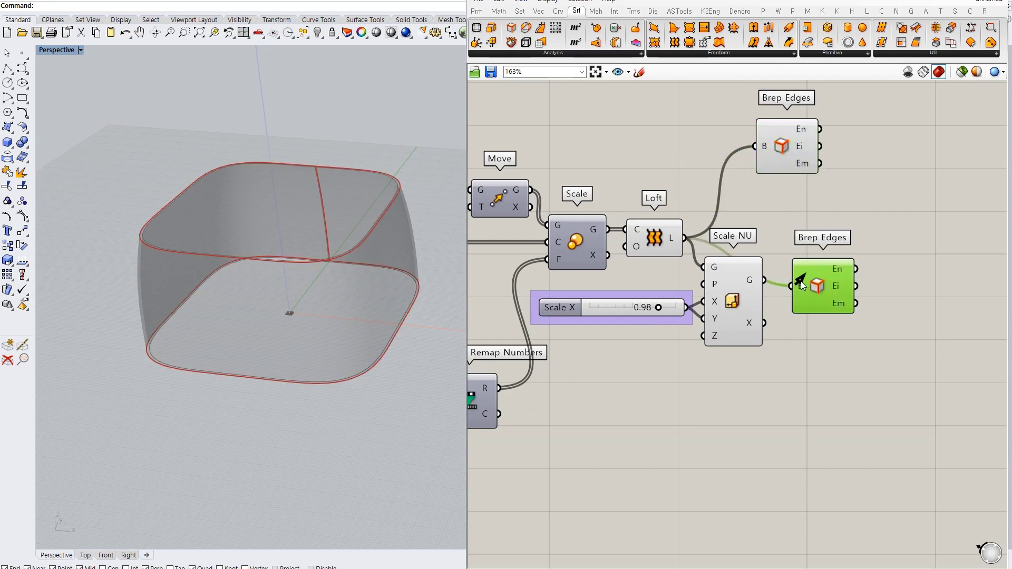
{"action": "right_click_drag", "start_coordinate": [814, 277], "coordinate": [788, 276]}
{"action": "left_click_drag", "start_coordinate": [765, 280], "coordinate": [779, 312]}
{"action": "left_click", "coordinate": [757, 179]}
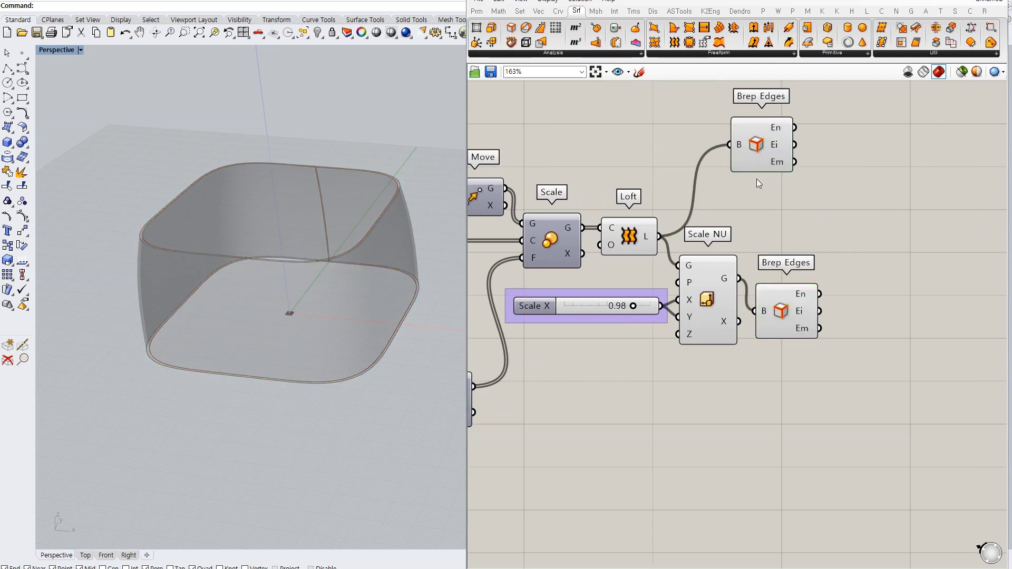
{"action": "left_click_drag", "start_coordinate": [759, 158], "coordinate": [778, 158]}
Add a Ruled Surface component and graft both its A and B curve inputs.
{"action": "double_click", "coordinate": [868, 169]}
{"action": "type", "text": "rule"}
{"action": "key", "text": "Return"}
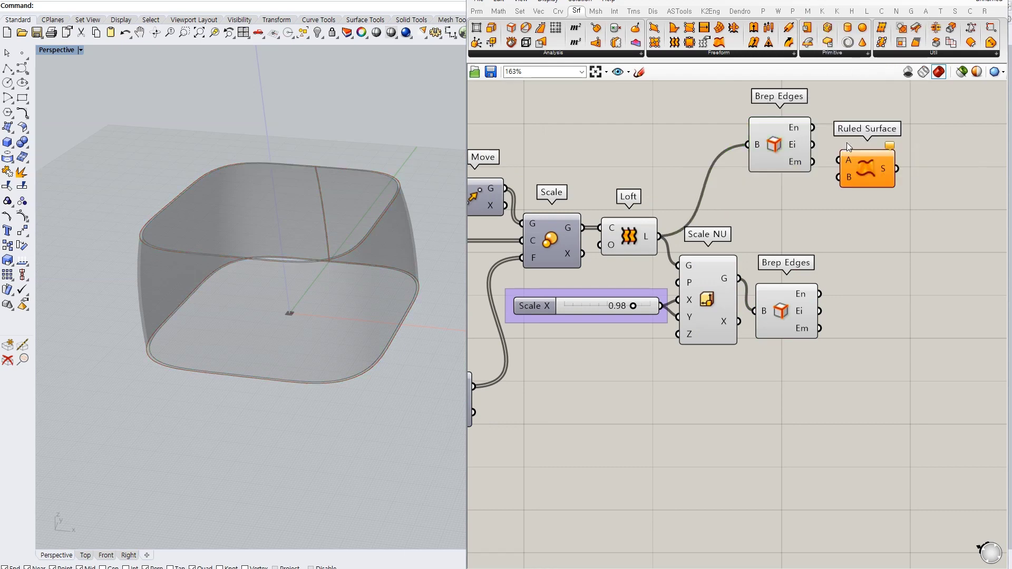
{"action": "right_click", "coordinate": [846, 160]}
{"action": "left_click", "coordinate": [865, 254]}
{"action": "right_click", "coordinate": [834, 178]}
{"action": "left_click", "coordinate": [856, 273]}
{"action": "left_click_drag", "start_coordinate": [857, 167], "coordinate": [872, 131]}
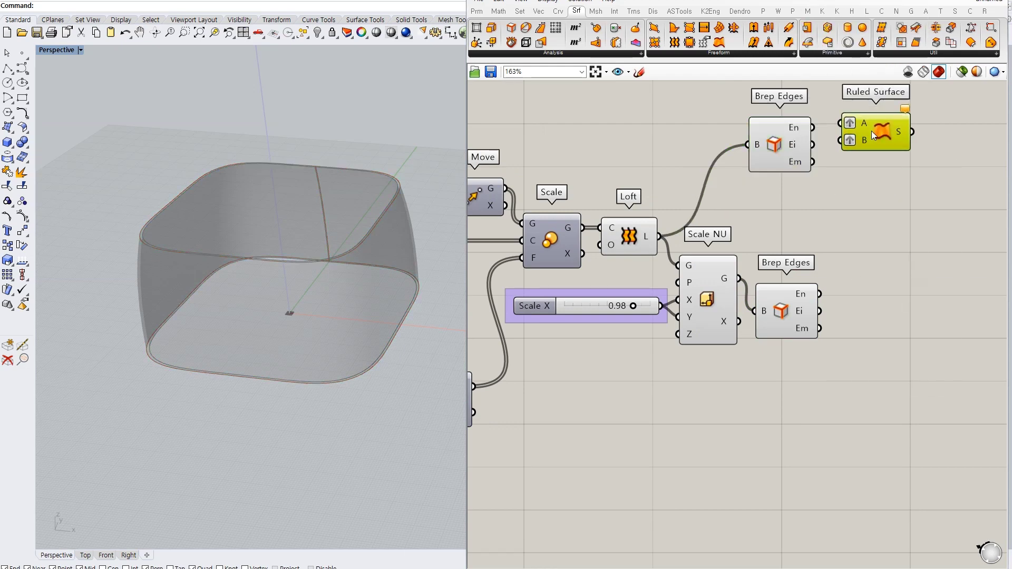
Connect the naked edges of both Brep Edges components to Ruled Surface's A and B inputs, and hide both edge previews.
{"action": "left_click_drag", "start_coordinate": [838, 302], "coordinate": [838, 302]}
{"action": "left_click", "coordinate": [894, 135]}
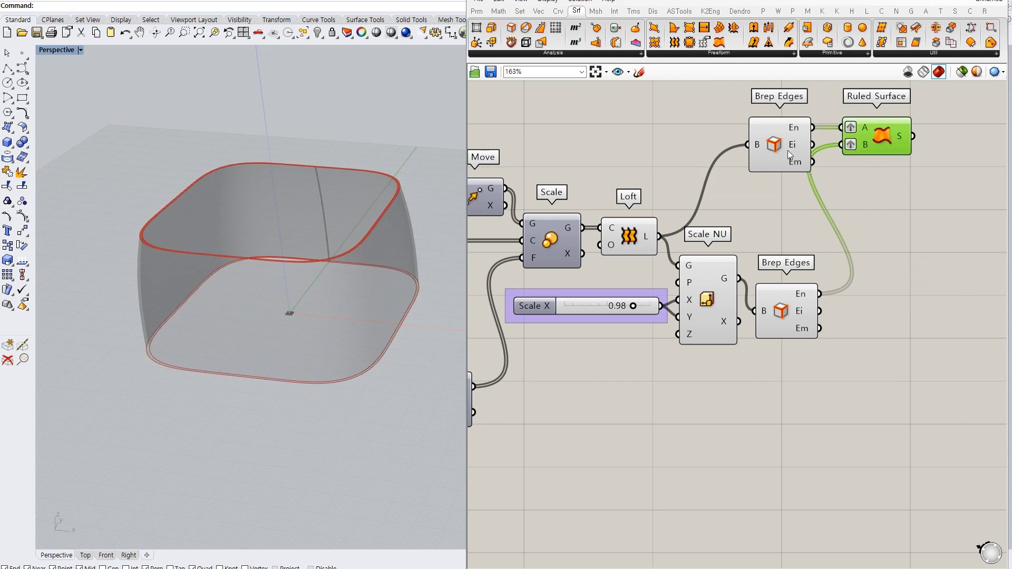
{"action": "left_click", "coordinate": [785, 311]}
{"action": "left_click", "coordinate": [850, 299]}
{"action": "scroll", "coordinate": [833, 201], "scroll_direction": "down", "scroll_amount": 2}
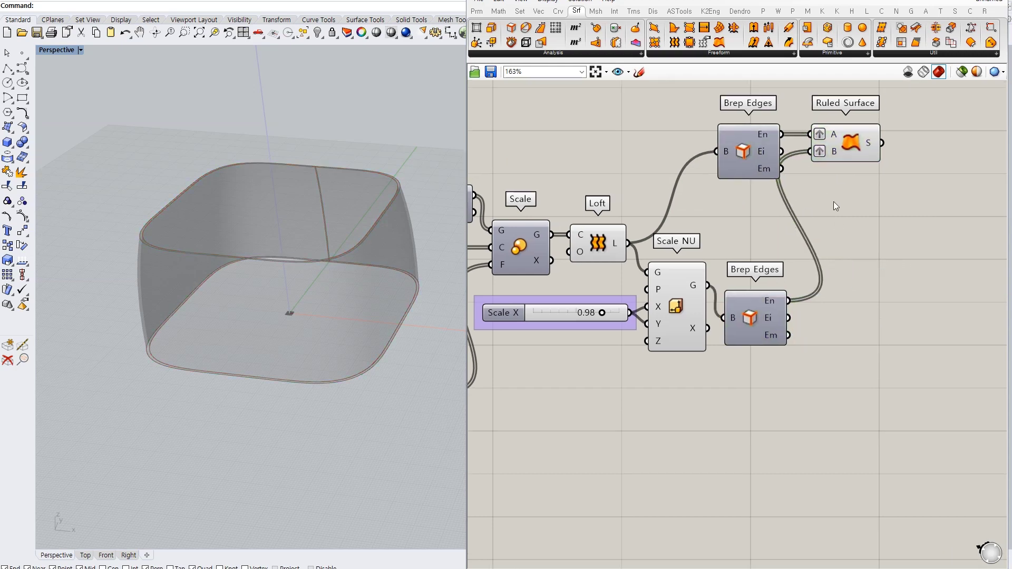
Add a Brep Join component with a flattened brep input and feed it the Ruled Surface output.
{"action": "double_click", "coordinate": [867, 246]}
{"action": "type", "text": "brep join"}
{"action": "key", "text": "Return"}
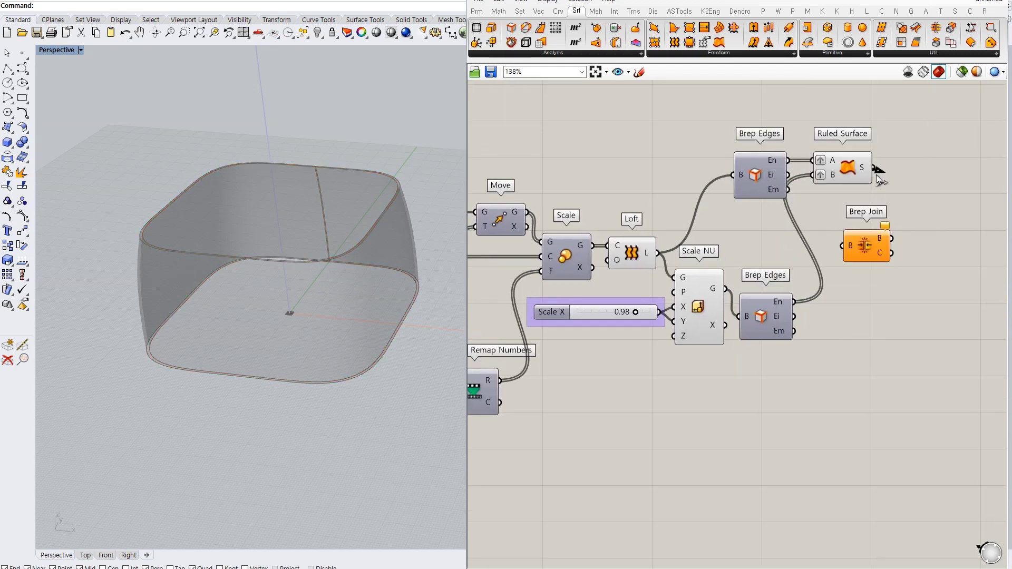
{"action": "right_click", "coordinate": [853, 247]}
{"action": "left_click_drag", "start_coordinate": [874, 168], "coordinate": [892, 246]}
{"action": "left_click", "coordinate": [875, 322]}
Rearrange the edge and ruled surface components, and add the Loft and Scale NU surfaces to Brep Join's input.
{"action": "left_click_drag", "start_coordinate": [841, 162], "coordinate": [740, 173]}
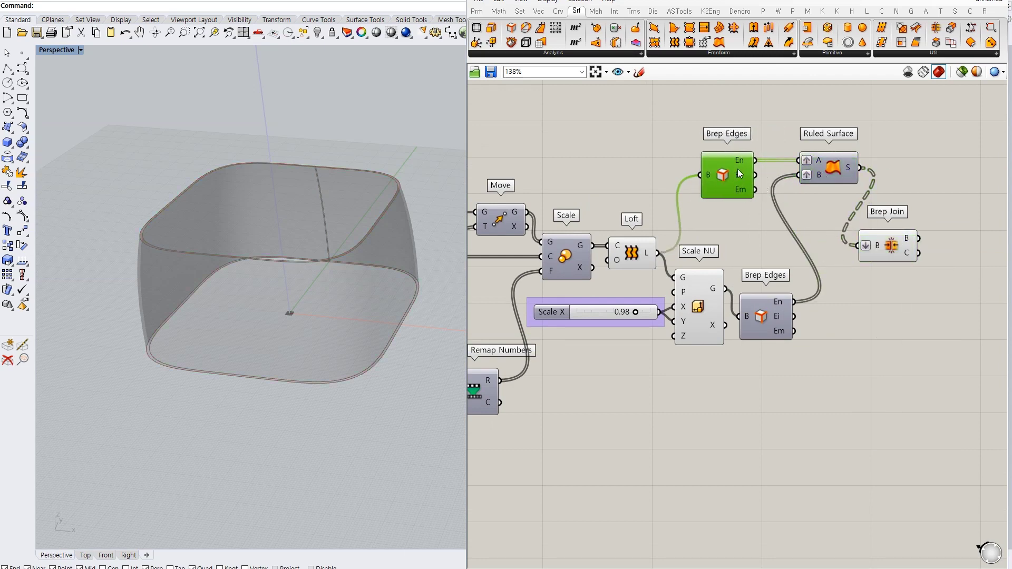
{"action": "left_click_drag", "start_coordinate": [821, 169], "coordinate": [779, 170]}
{"action": "left_click", "coordinate": [735, 231]}
{"action": "left_click_drag", "start_coordinate": [860, 250], "coordinate": [838, 257]}
{"action": "left_click", "coordinate": [708, 290]}
{"action": "left_click_drag", "start_coordinate": [726, 289], "coordinate": [838, 256]}
{"action": "left_click", "coordinate": [864, 253]}
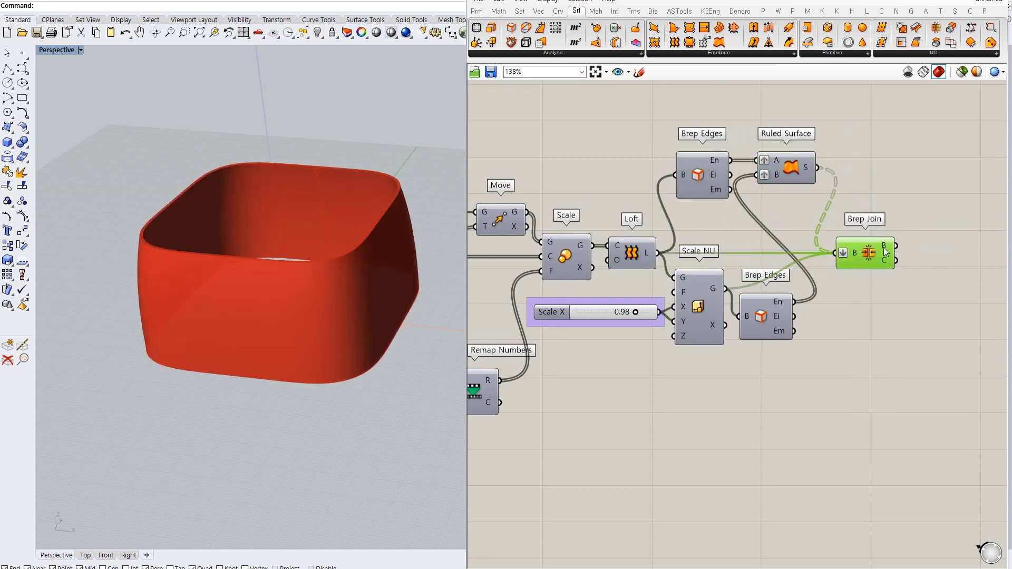
{"action": "right_click_drag", "start_coordinate": [369, 237], "coordinate": [387, 286]}
{"action": "right_click_drag", "start_coordinate": [848, 340], "coordinate": [865, 246]}
{"action": "right_click_drag", "start_coordinate": [401, 332], "coordinate": [422, 275]}
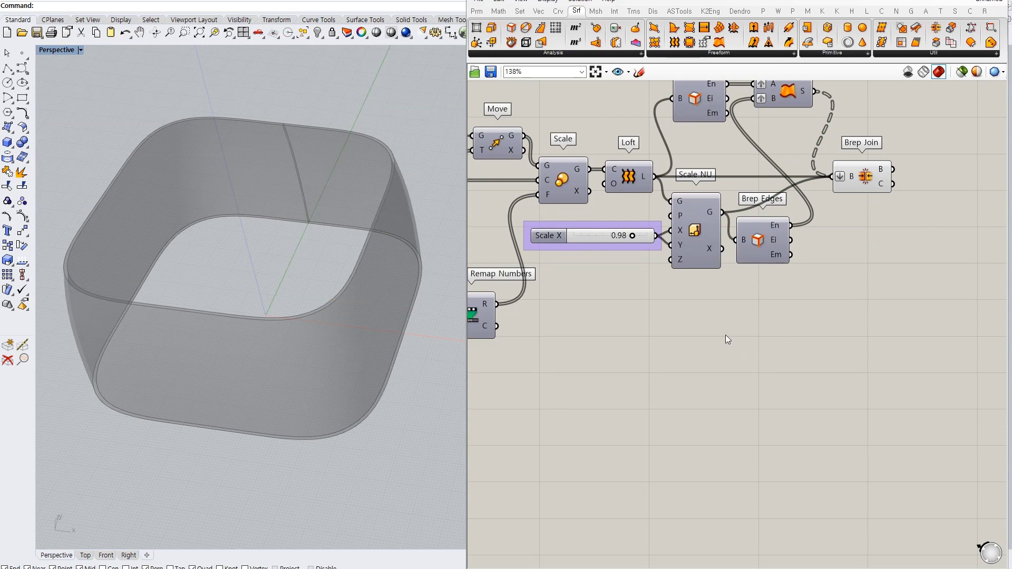
Add a Hexagonal grid component below the Brep Join.
{"action": "type", "text": "hex"}
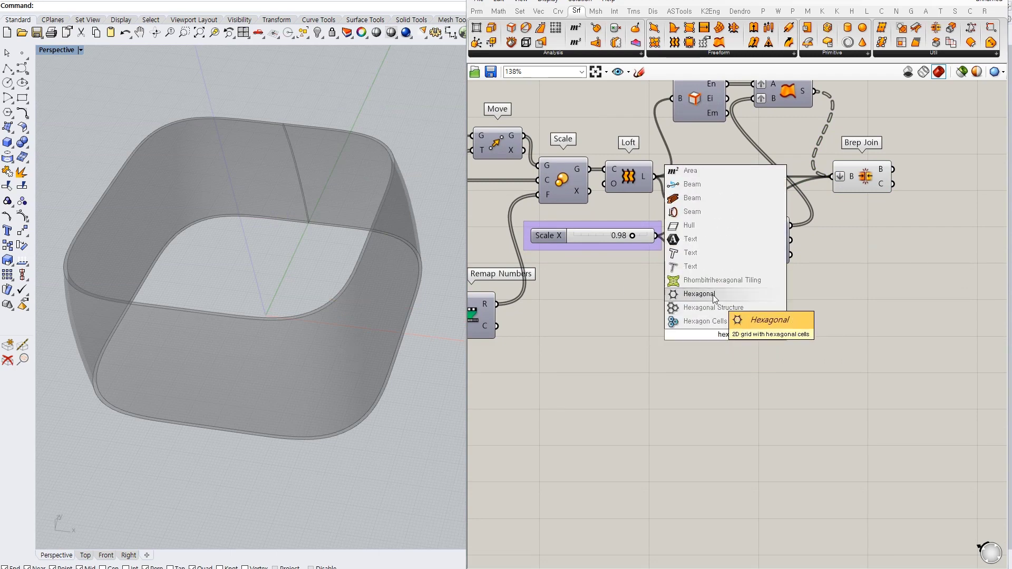
{"action": "left_click_drag", "start_coordinate": [707, 319], "coordinate": [868, 350]}
{"action": "right_click_drag", "start_coordinate": [868, 350], "coordinate": [808, 335]}
{"action": "scroll", "coordinate": [242, 290], "scroll_direction": "up", "scroll_amount": 8}
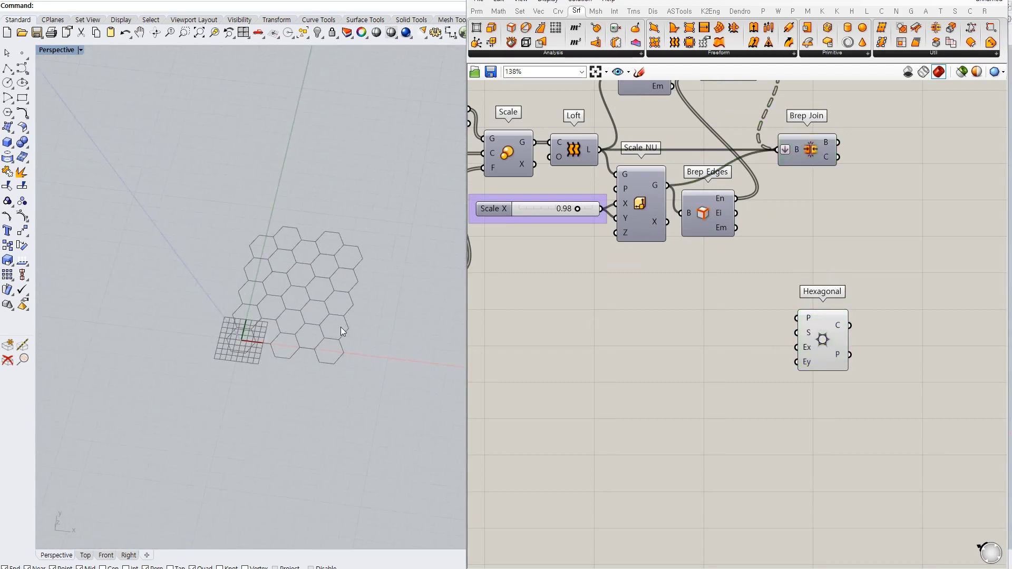
Group the Brep Join component and make room beside the Hexagonal component.
{"action": "scroll", "coordinate": [340, 327], "scroll_direction": "down", "scroll_amount": 4}
{"action": "key", "text": "ctrl+g"}
{"action": "left_click", "coordinate": [821, 332]}
{"action": "right_click_drag", "start_coordinate": [785, 349], "coordinate": [821, 322]}
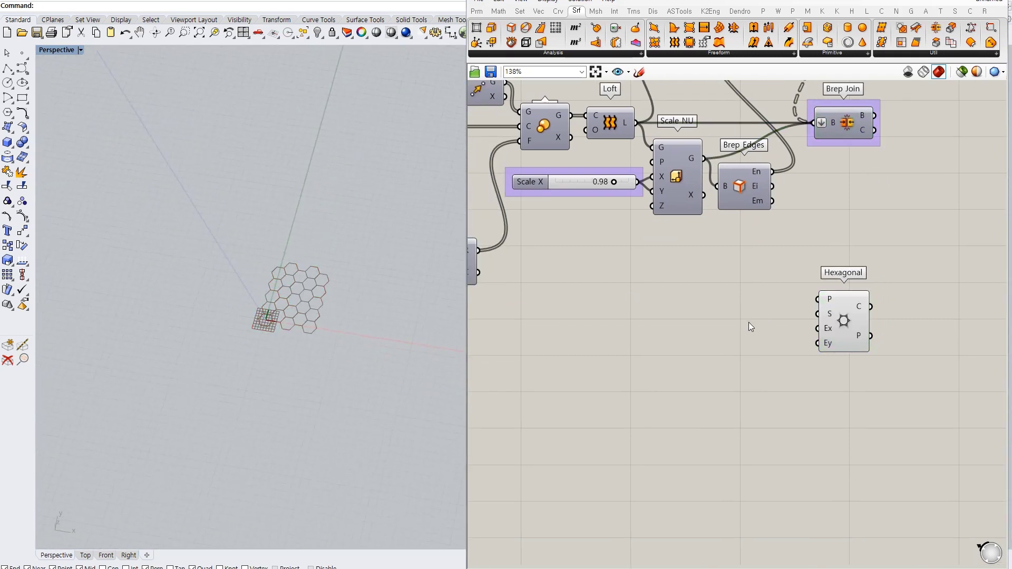
Add a Division component and wire an output from the upstream part of the definition into its A input.
{"action": "double_click", "coordinate": [749, 320]}
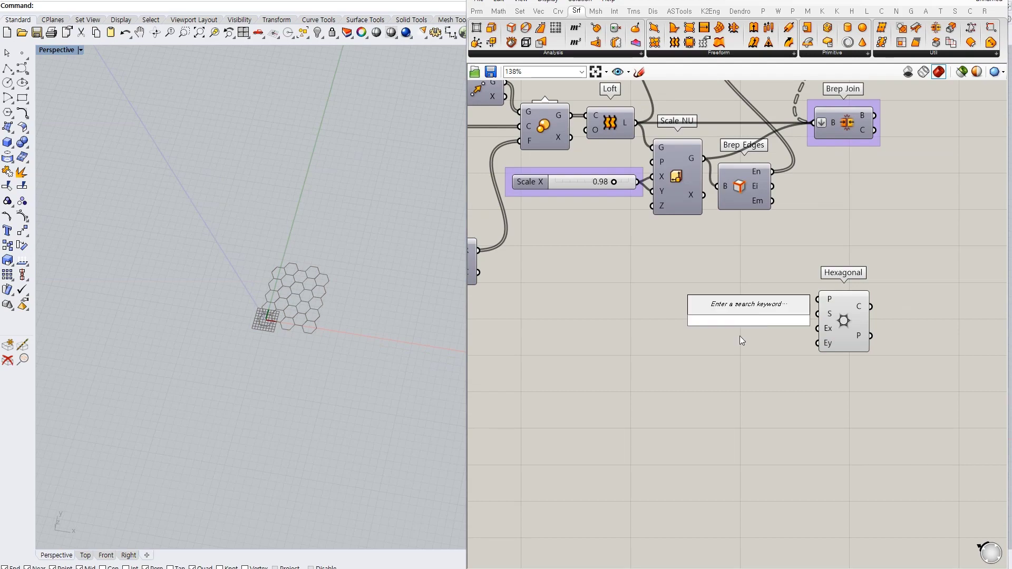
{"action": "type", "text": "division"}
{"action": "key", "text": "Return"}
{"action": "scroll", "coordinate": [736, 347], "scroll_direction": "down", "scroll_amount": 2}
{"action": "right_click_drag", "start_coordinate": [546, 275], "coordinate": [857, 288]}
{"action": "scroll", "coordinate": [686, 264], "scroll_direction": "down", "scroll_amount": 1}
{"action": "left_click_drag", "start_coordinate": [533, 179], "coordinate": [809, 304]}
{"action": "scroll", "coordinate": [870, 347], "scroll_direction": "up", "scroll_amount": 3}
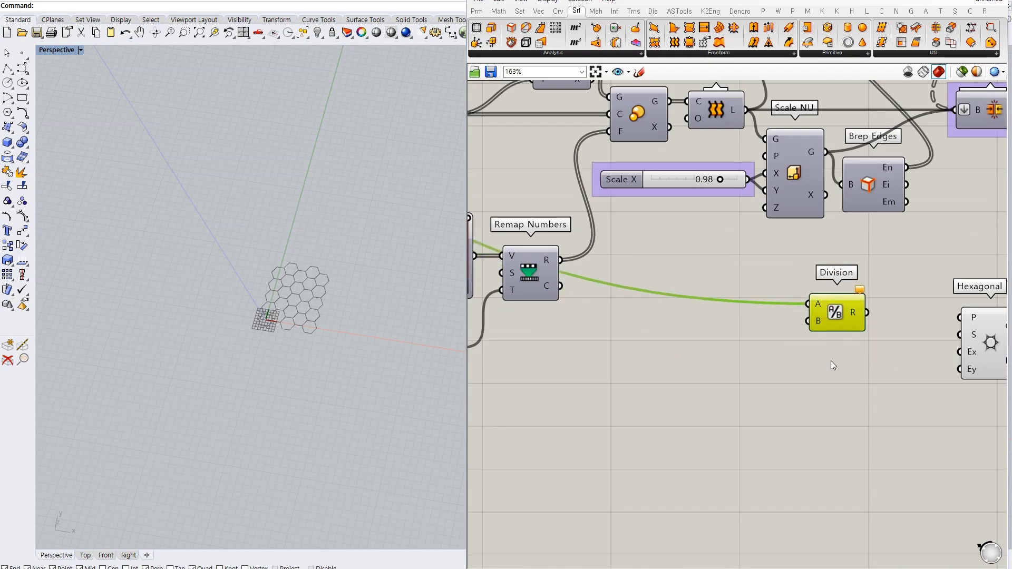
Add an integer number slider, connect it to Division's B input, and set it to 3.
{"action": "double_click", "coordinate": [790, 355]}
{"action": "type", "text": "5"}
{"action": "key", "text": "Return"}
{"action": "left_click_drag", "start_coordinate": [852, 352], "coordinate": [835, 343]}
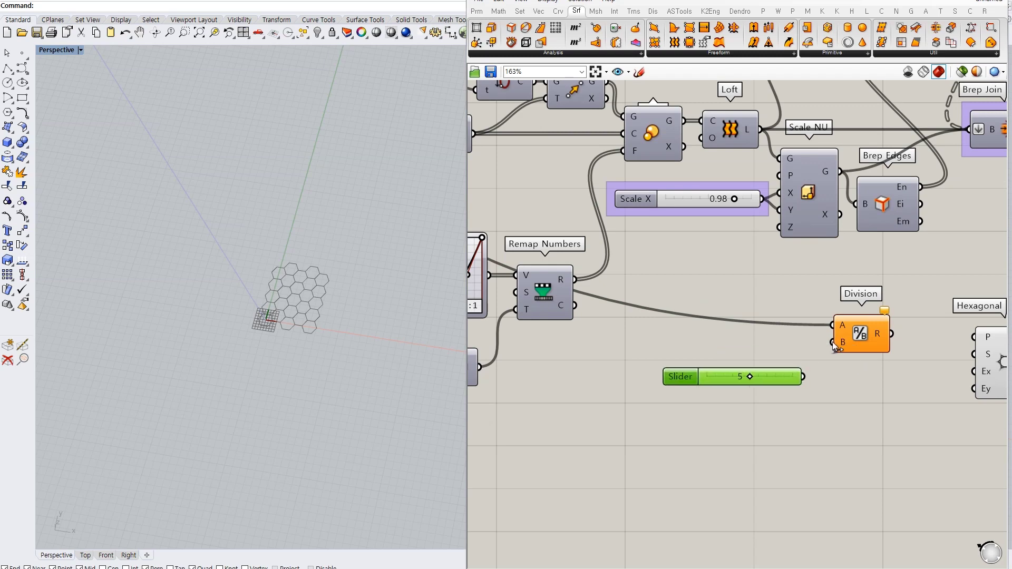
{"action": "left_click_drag", "start_coordinate": [756, 362], "coordinate": [733, 366]}
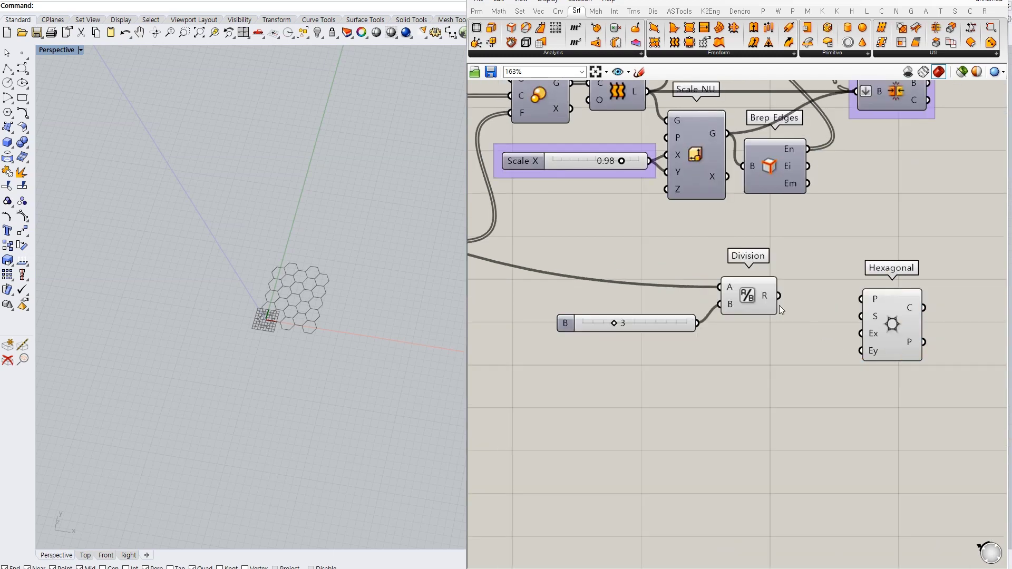
Place the Hexagonal component next to Division and connect the B slider to its Ex and Ey inputs.
{"action": "left_click", "coordinate": [897, 312]}
{"action": "left_click_drag", "start_coordinate": [896, 312], "coordinate": [831, 307]}
{"action": "left_click", "coordinate": [657, 320]}
{"action": "left_click_drag", "start_coordinate": [657, 320], "coordinate": [663, 325]}
{"action": "left_click", "coordinate": [688, 354]}
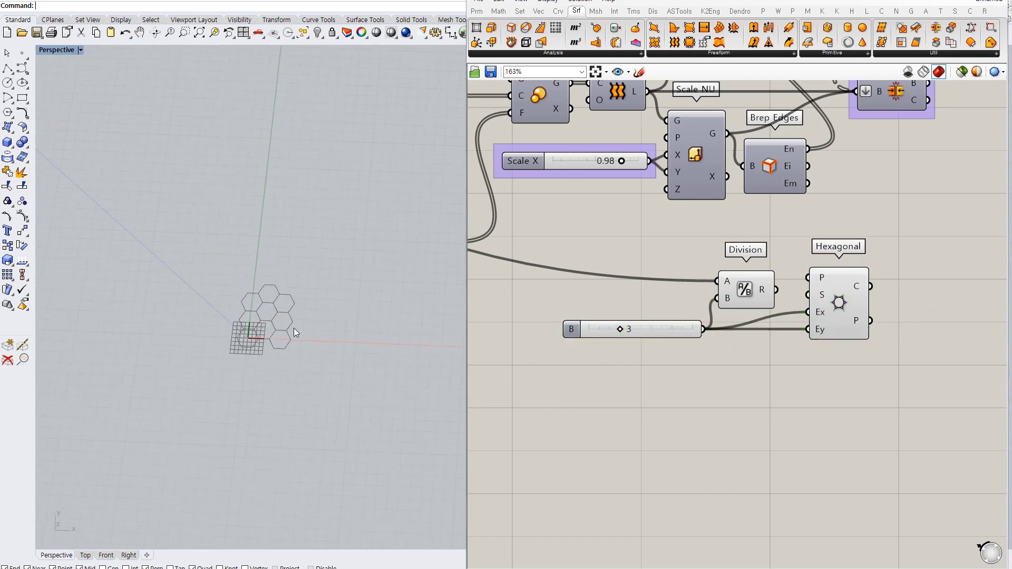
Connect the Division result to the Hexagonal grid's size input and check the resized cells.
{"action": "scroll", "coordinate": [293, 328], "scroll_direction": "up", "scroll_amount": 1}
{"action": "left_click_drag", "start_coordinate": [743, 302], "coordinate": [846, 295]}
{"action": "scroll", "coordinate": [317, 352], "scroll_direction": "down", "scroll_amount": 3}
{"action": "right_click_drag", "start_coordinate": [317, 353], "coordinate": [339, 321]}
{"action": "left_click", "coordinate": [807, 313]}
{"action": "scroll", "coordinate": [496, 358], "scroll_direction": "down", "scroll_amount": 2}
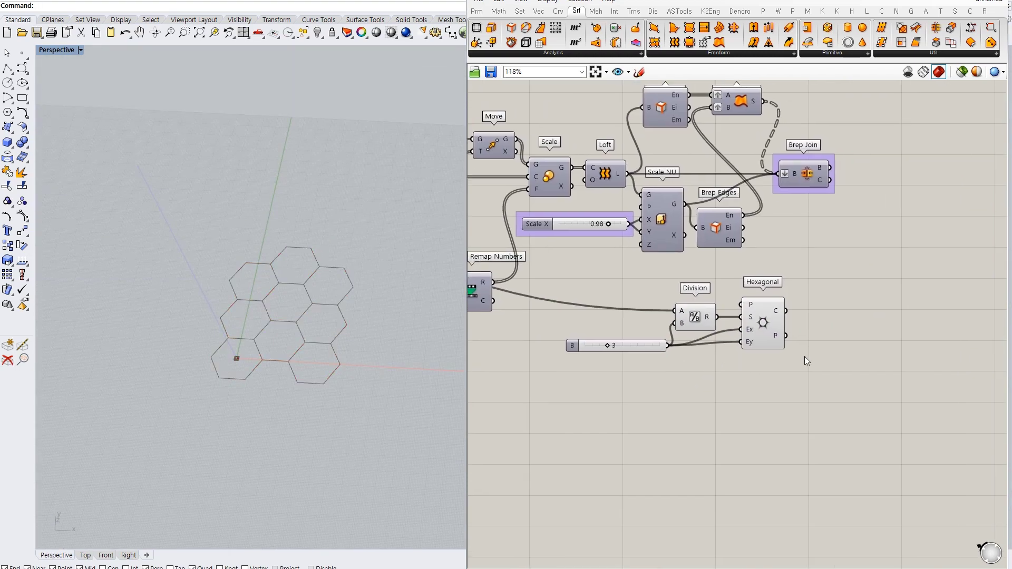
Flatten the C and P outputs of the Hexagonal grid component.
{"action": "right_click_drag", "start_coordinate": [294, 311], "coordinate": [335, 323]}
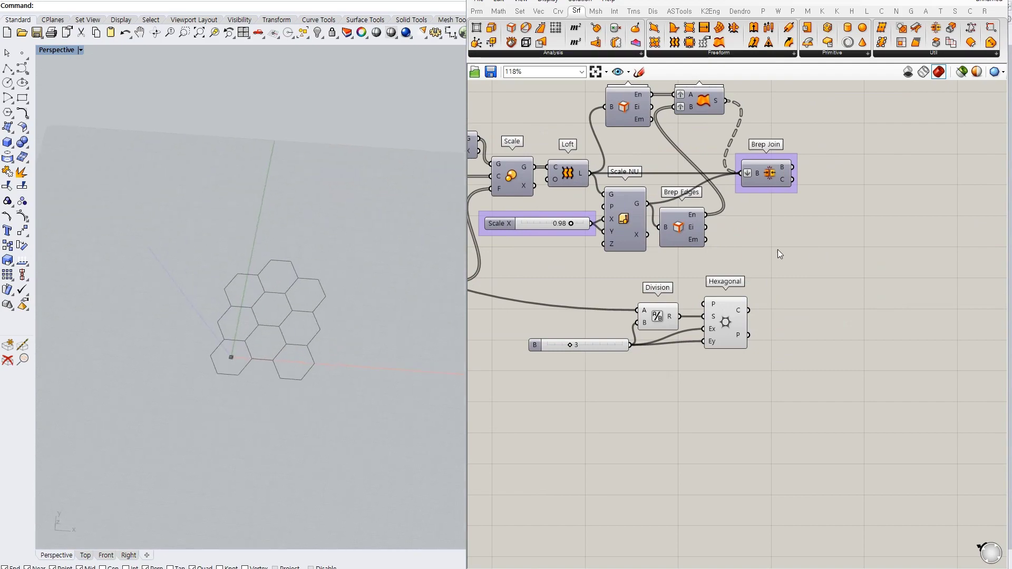
{"action": "scroll", "coordinate": [778, 249], "scroll_direction": "down", "scroll_amount": 2}
{"action": "scroll", "coordinate": [607, 178], "scroll_direction": "up", "scroll_amount": 2}
{"action": "left_click", "coordinate": [606, 178]}
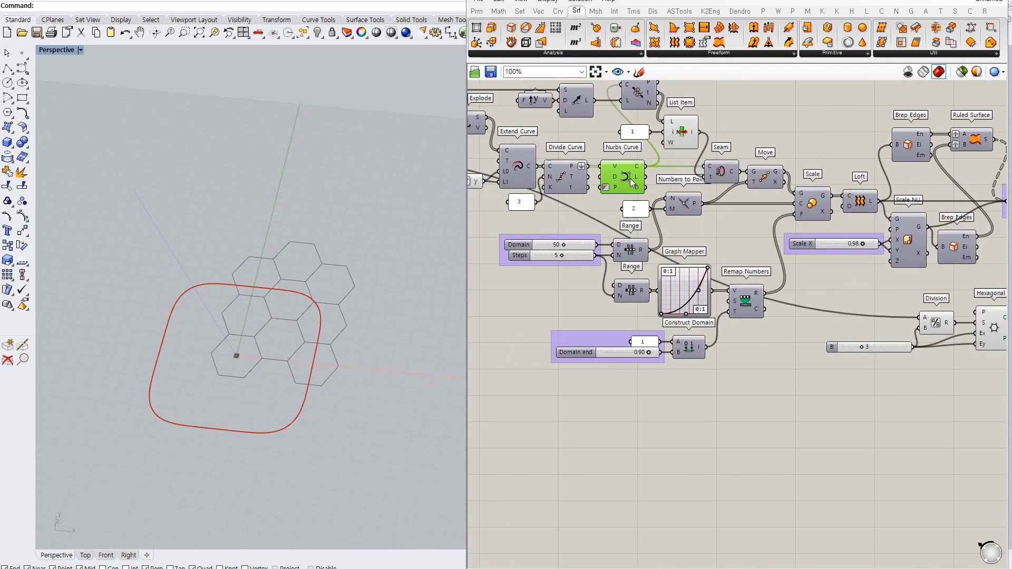
{"action": "right_click_drag", "start_coordinate": [971, 355], "coordinate": [706, 352]}
{"action": "scroll", "coordinate": [754, 350], "scroll_direction": "up", "scroll_amount": 3}
{"action": "right_click", "coordinate": [706, 304]}
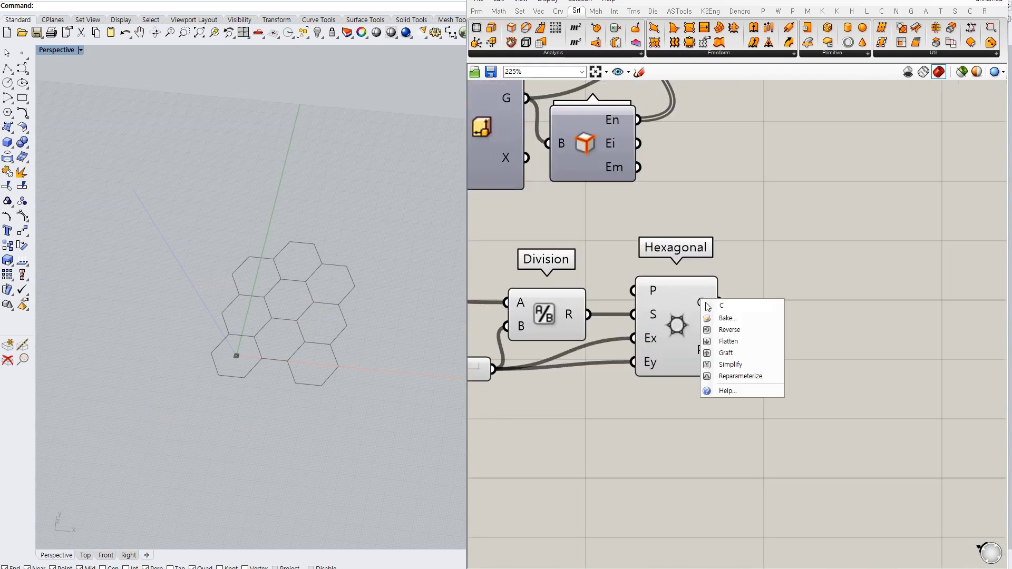
{"action": "left_click", "coordinate": [731, 343]}
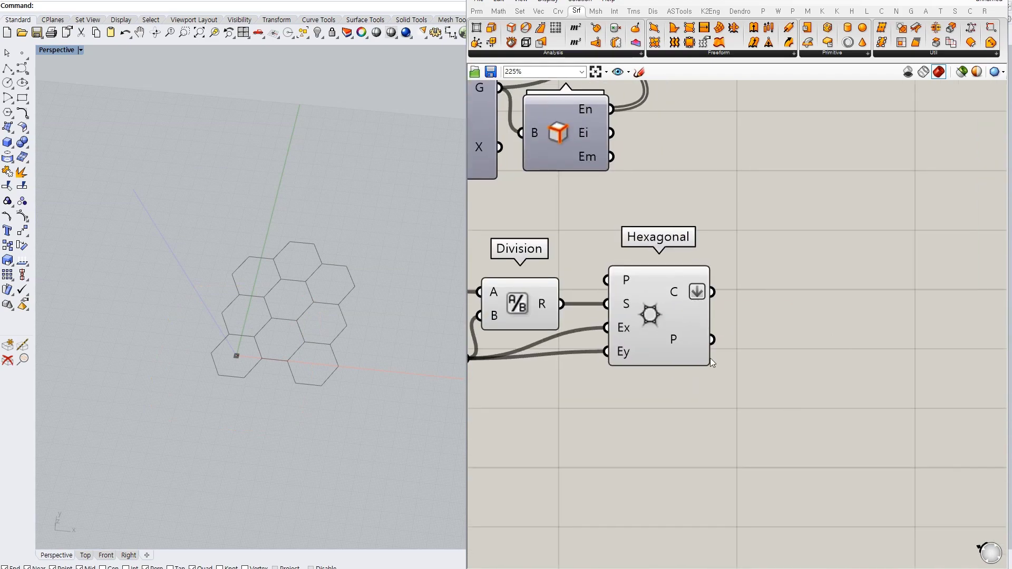
{"action": "right_click", "coordinate": [699, 337]}
{"action": "left_click", "coordinate": [719, 378]}
Add a Deconstruct point component and connect the Hexagonal grid's P output to its input.
{"action": "double_click", "coordinate": [767, 342]}
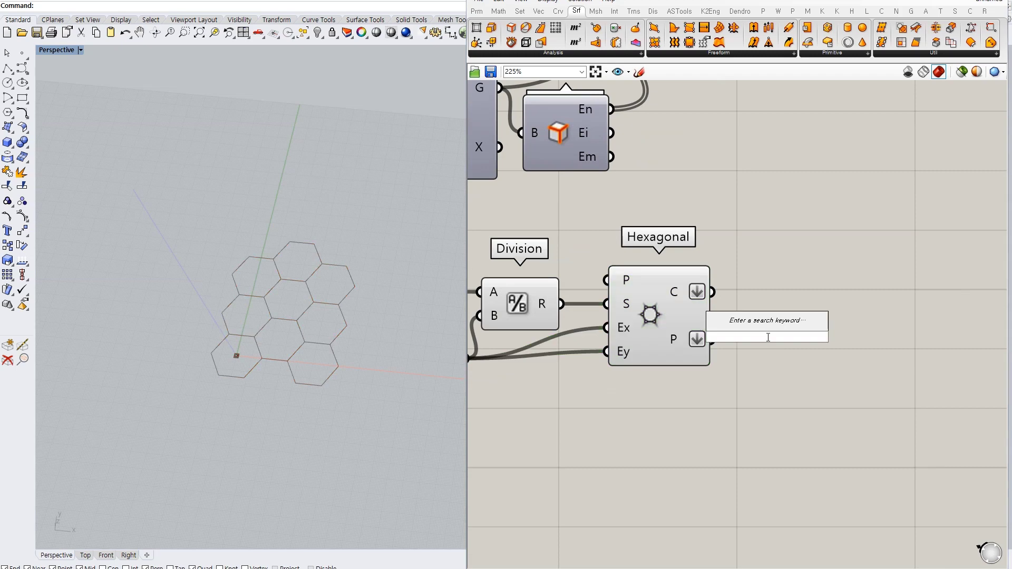
{"action": "type", "text": "de"}
{"action": "left_click", "coordinate": [743, 297]}
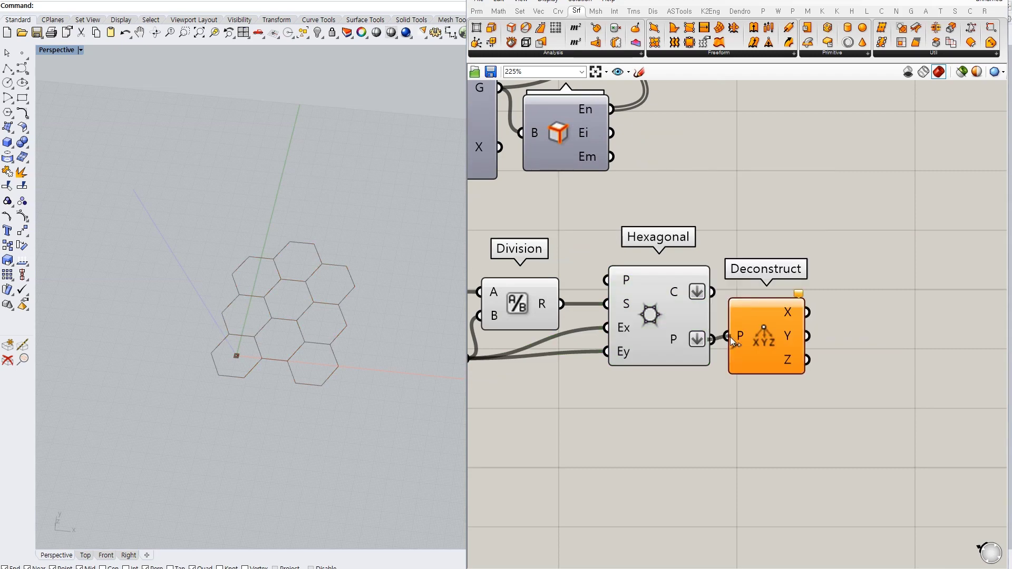
{"action": "left_click_drag", "start_coordinate": [730, 337], "coordinate": [730, 366]}
{"action": "right_click_drag", "start_coordinate": [791, 422], "coordinate": [731, 355]}
{"action": "left_click_drag", "start_coordinate": [652, 274], "coordinate": [666, 300]}
Add a Sort List keyed by Deconstruct's Y output with the hexagon cells as A, and hide the Hexagonal preview.
{"action": "double_click", "coordinate": [816, 305]}
{"action": "type", "text": "sor"}
{"action": "left_click", "coordinate": [785, 277]}
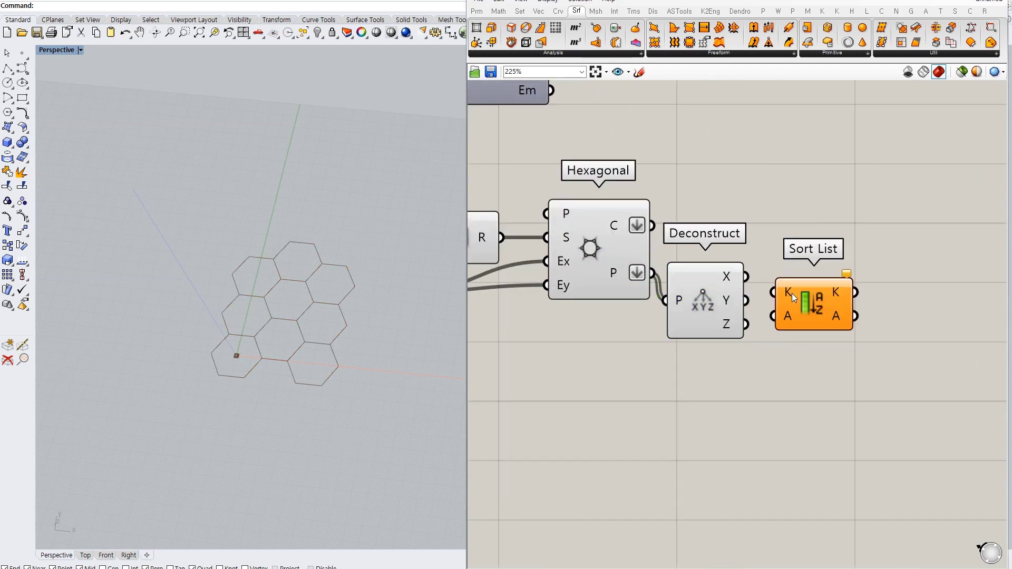
{"action": "left_click_drag", "start_coordinate": [792, 293], "coordinate": [808, 238]}
{"action": "left_click_drag", "start_coordinate": [794, 235], "coordinate": [772, 280]}
{"action": "left_click_drag", "start_coordinate": [830, 247], "coordinate": [787, 214]}
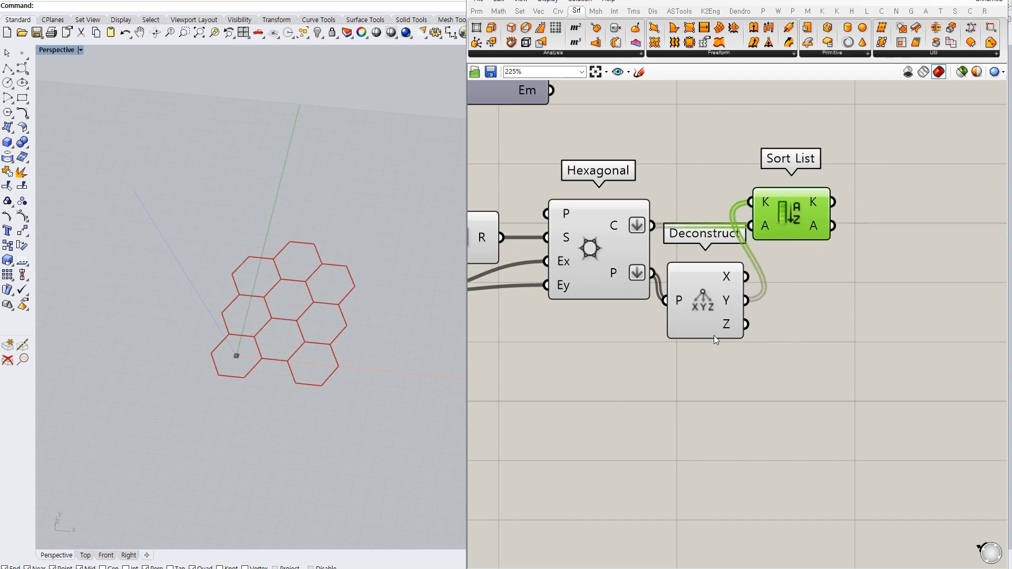
{"action": "left_click", "coordinate": [701, 279]}
{"action": "left_click_drag", "start_coordinate": [701, 280], "coordinate": [696, 253]}
{"action": "left_click", "coordinate": [786, 300]}
Add a Cull Index for the sorted cells, feed its I input a panel listing 0 and 1, and hide the Sort List preview.
{"action": "scroll", "coordinate": [733, 327], "scroll_direction": "down", "scroll_amount": 3}
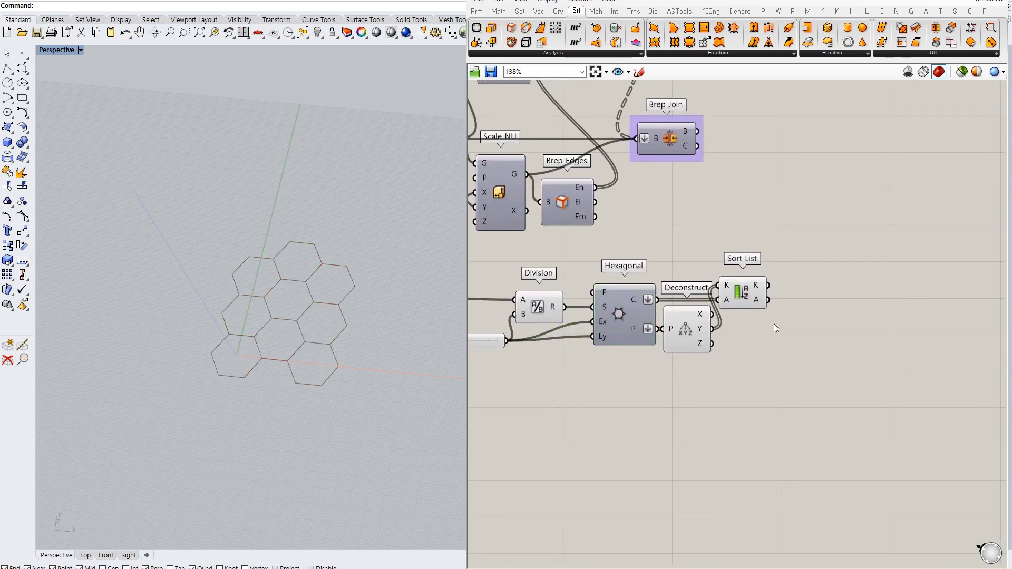
{"action": "type", "text": "cull"}
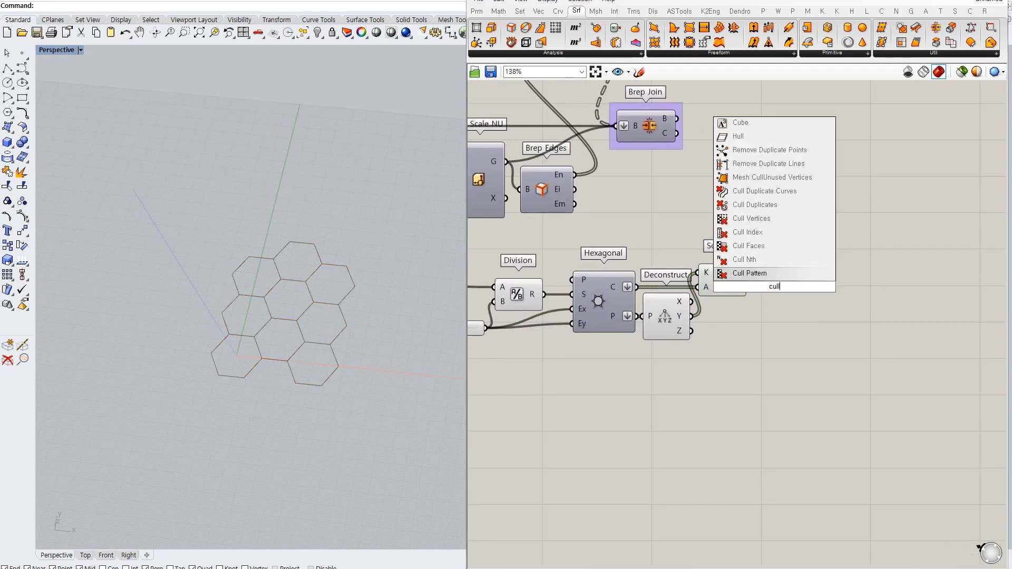
{"action": "left_click", "coordinate": [749, 245]}
{"action": "double_click", "coordinate": [743, 322]}
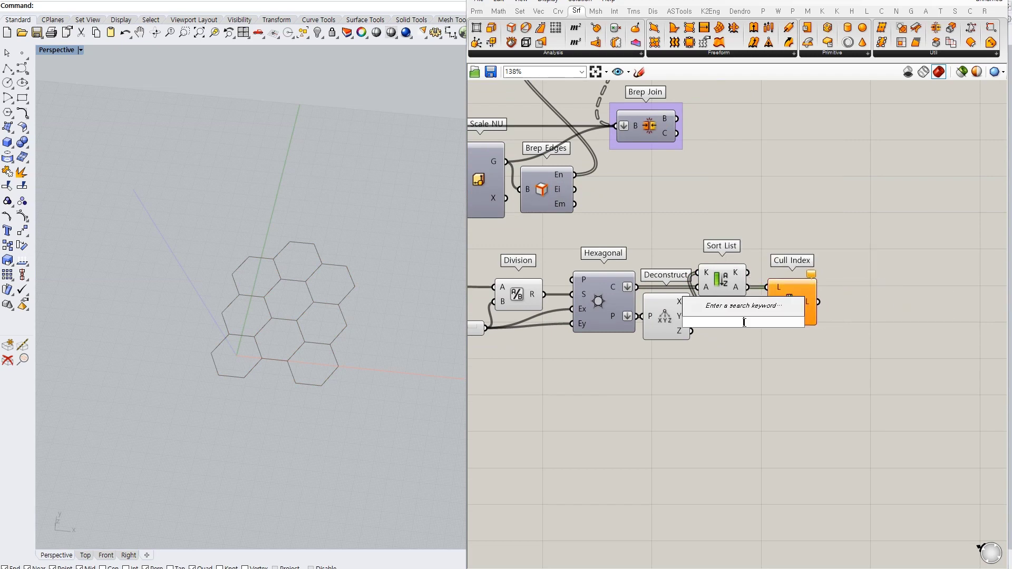
{"action": "type", "text": "0"}
{"action": "key", "text": "Return"}
{"action": "double_click", "coordinate": [733, 331]}
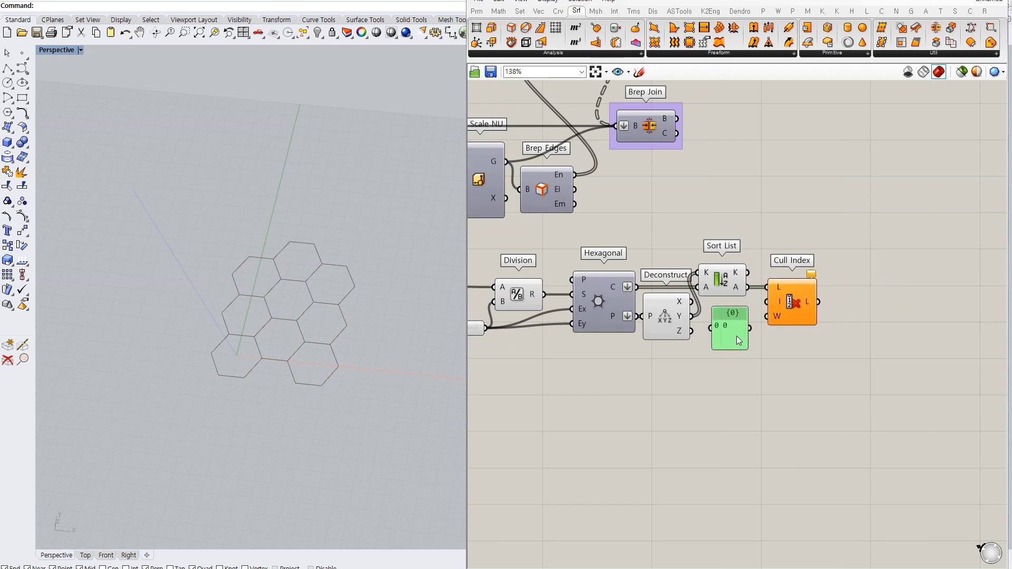
{"action": "left_click", "coordinate": [771, 413]}
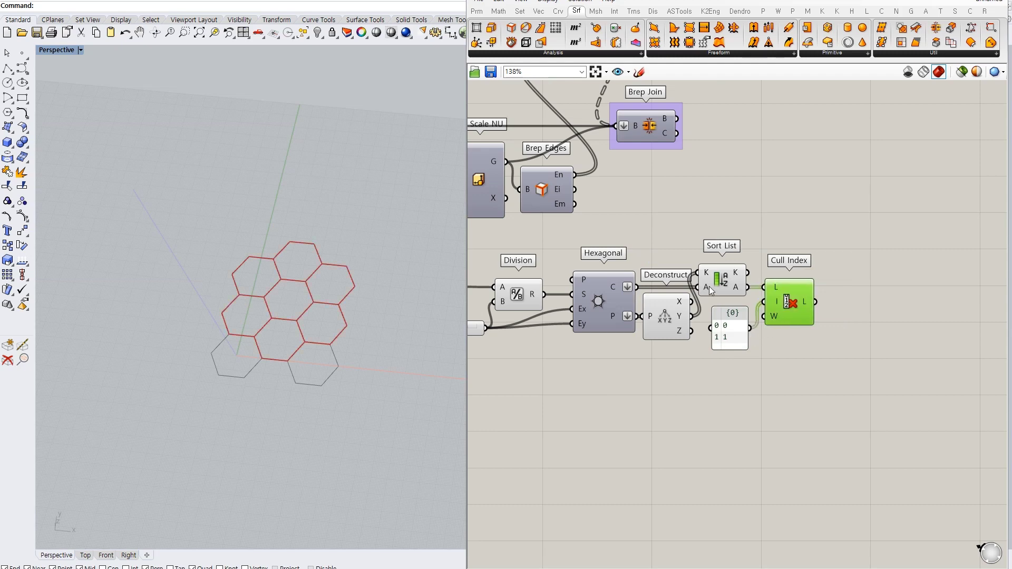
{"action": "scroll", "coordinate": [317, 342], "scroll_direction": "up", "scroll_amount": 3}
{"action": "right_click_drag", "start_coordinate": [848, 344], "coordinate": [765, 309]}
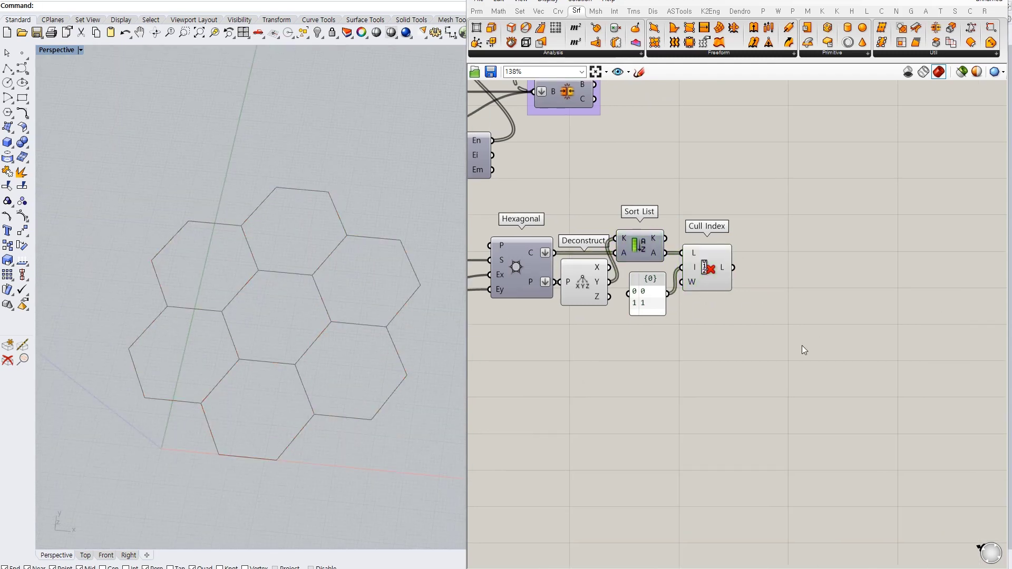
Add a Discontinuity component and connect the Cull Index output to its C input.
{"action": "right_click_drag", "start_coordinate": [802, 346], "coordinate": [902, 331]}
{"action": "left_click", "coordinate": [815, 258]}
{"action": "left_click", "coordinate": [857, 287]}
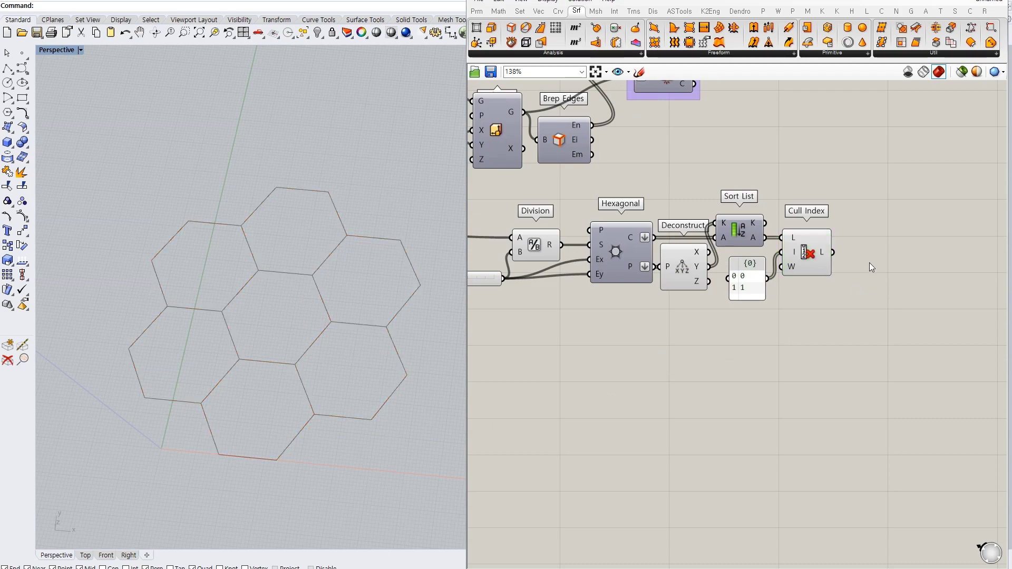
{"action": "right_click_drag", "start_coordinate": [869, 263], "coordinate": [704, 282]}
{"action": "scroll", "coordinate": [705, 282], "scroll_direction": "down", "scroll_amount": 1}
{"action": "type", "text": "disc"}
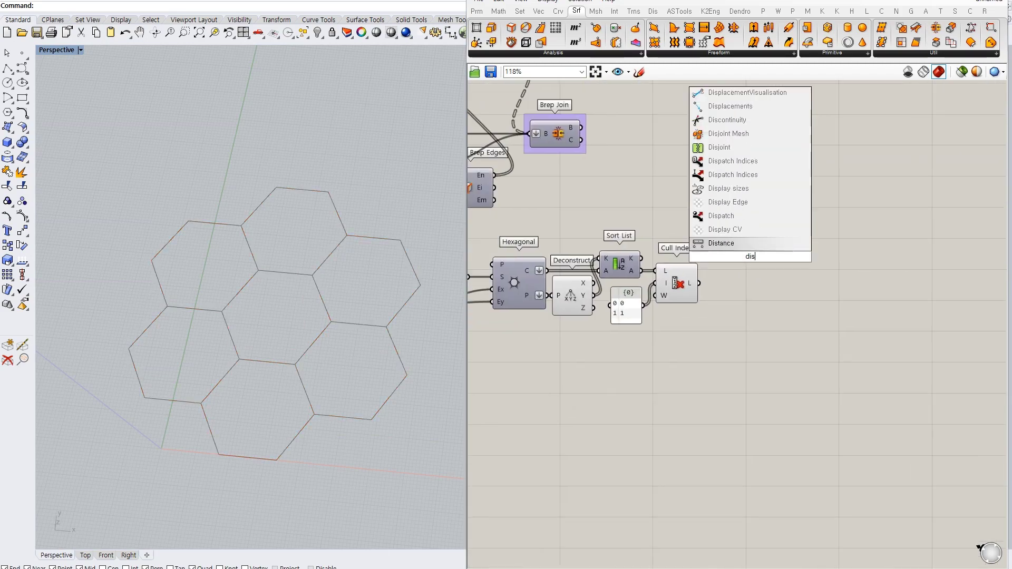
{"action": "left_click", "coordinate": [717, 249]}
{"action": "left_click_drag", "start_coordinate": [730, 247], "coordinate": [750, 251]}
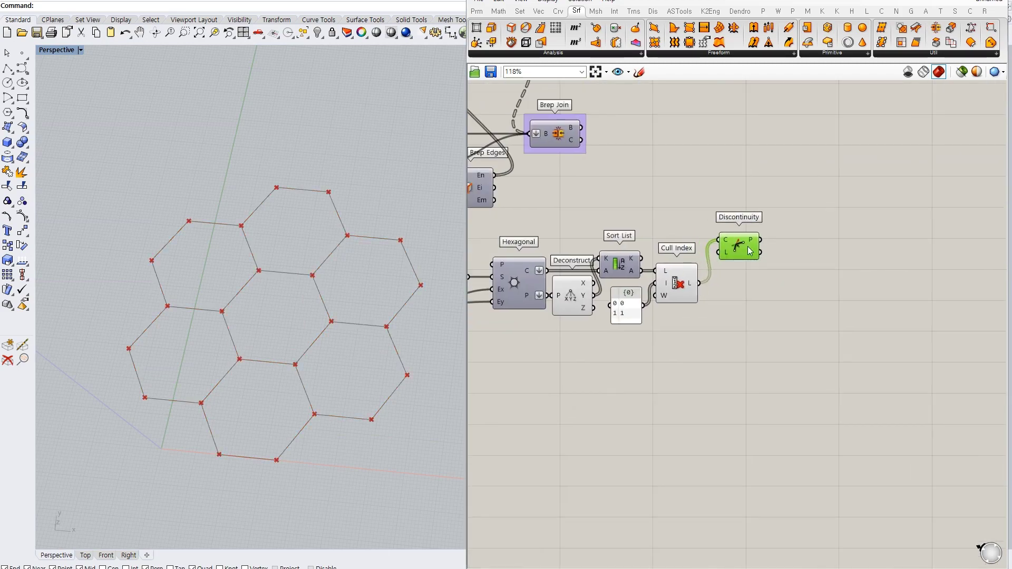
Flatten Discontinuity's P output and connect it to a new Average component.
{"action": "right_click", "coordinate": [748, 240]}
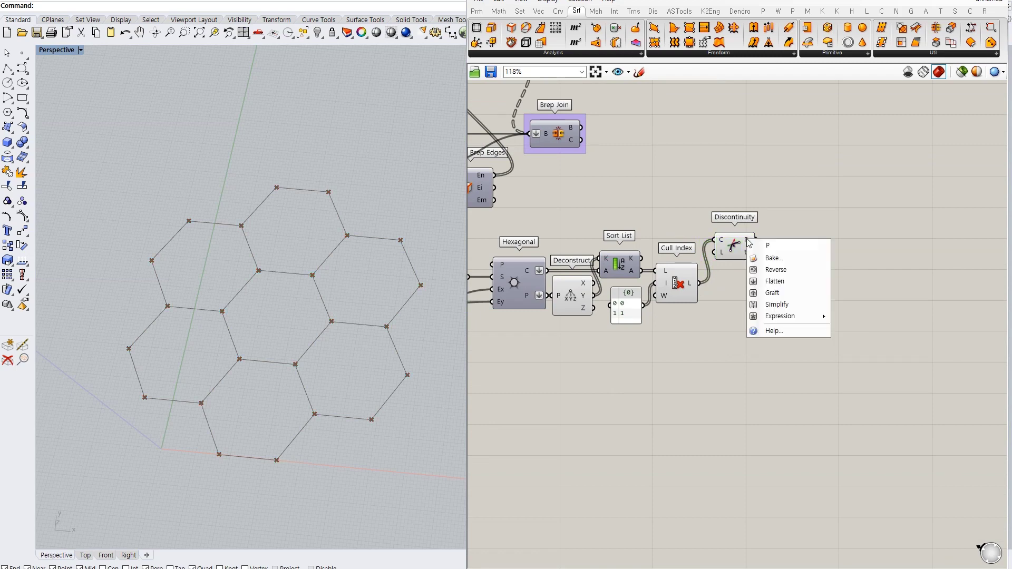
{"action": "left_click", "coordinate": [786, 278]}
{"action": "type", "text": "average"}
{"action": "key", "text": "Return"}
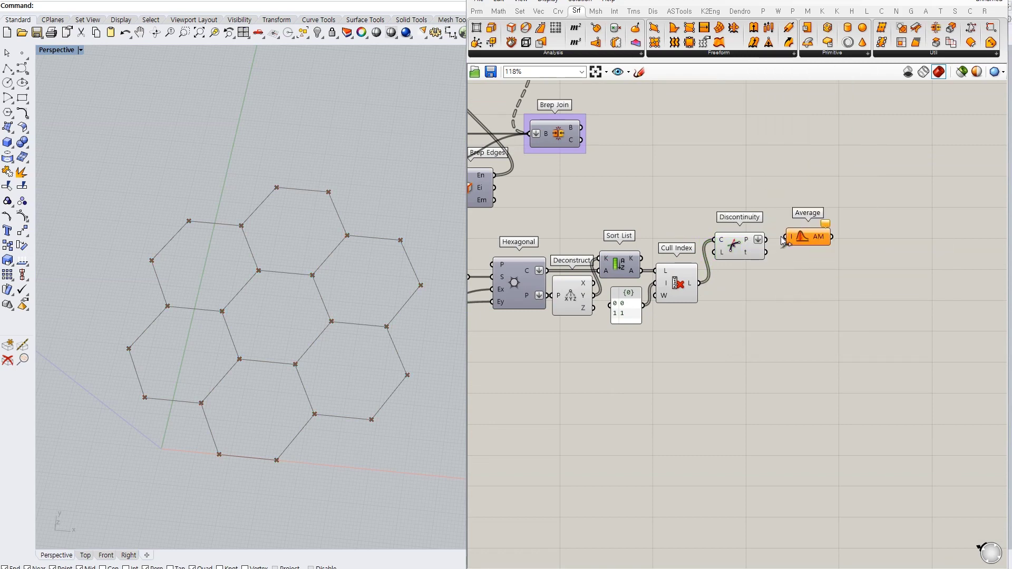
{"action": "left_click_drag", "start_coordinate": [766, 240], "coordinate": [796, 244]}
Add a List Item component and connect the En output of the scaled shell's Brep Edges to its L input.
{"action": "right_click_drag", "start_coordinate": [555, 148], "coordinate": [718, 187]}
{"action": "double_click", "coordinate": [709, 191]}
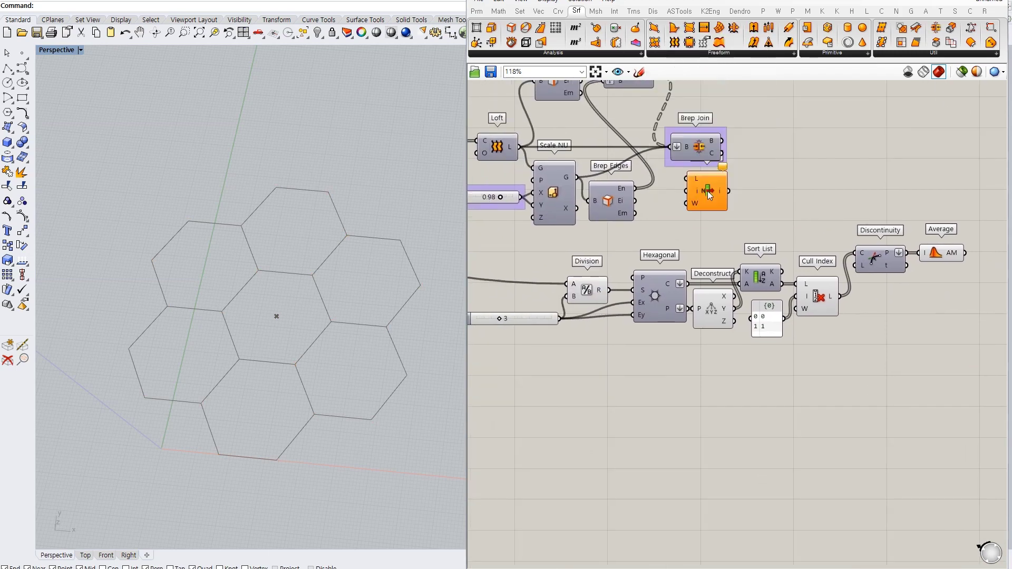
{"action": "left_click_drag", "start_coordinate": [635, 188], "coordinate": [702, 196]}
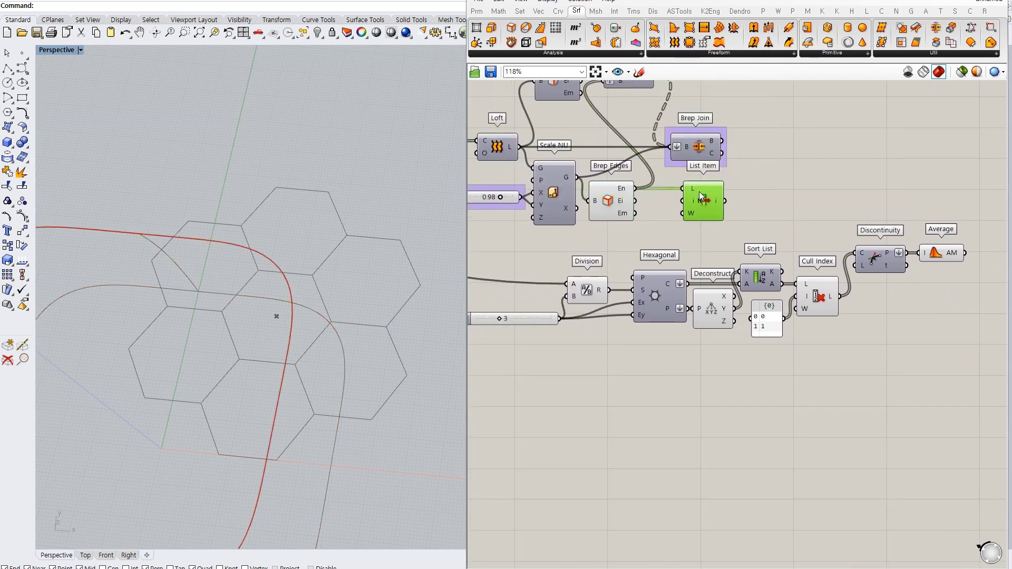
Add a +1 output to the List Item and check the edge curves it picks.
{"action": "scroll", "coordinate": [701, 195], "scroll_direction": "up", "scroll_amount": 8}
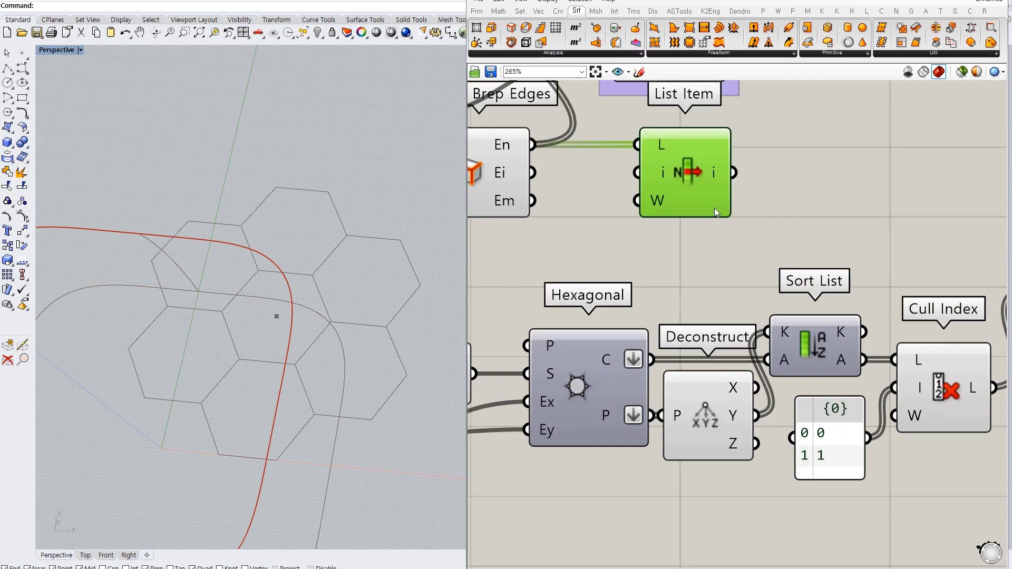
{"action": "scroll", "coordinate": [311, 314], "scroll_direction": "down", "scroll_amount": 4}
{"action": "scroll", "coordinate": [327, 302], "scroll_direction": "down", "scroll_amount": 2}
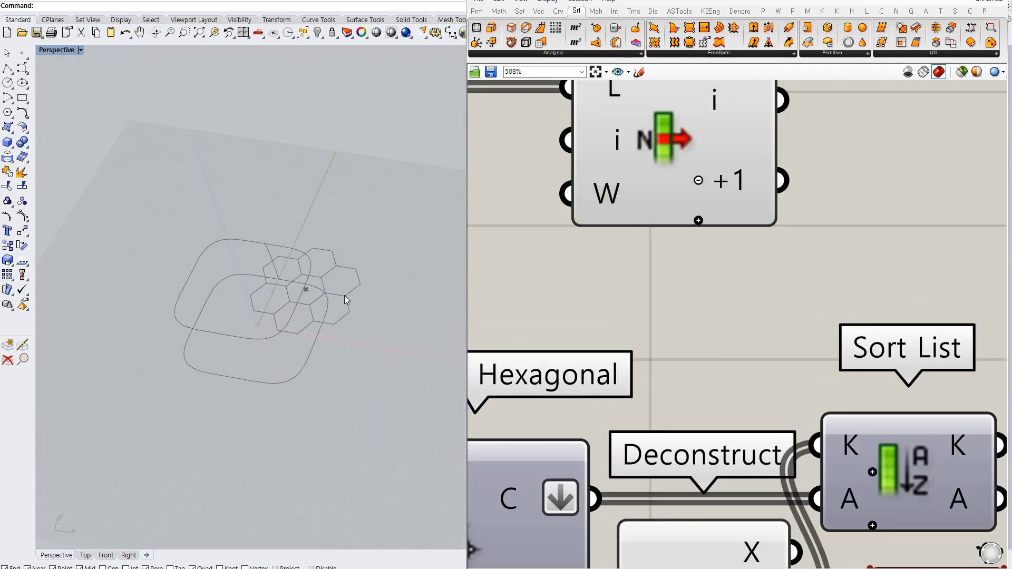
{"action": "scroll", "coordinate": [363, 243], "scroll_direction": "up", "scroll_amount": 3}
{"action": "scroll", "coordinate": [701, 238], "scroll_direction": "down", "scroll_amount": 6}
{"action": "left_click_drag", "start_coordinate": [691, 221], "coordinate": [675, 222]}
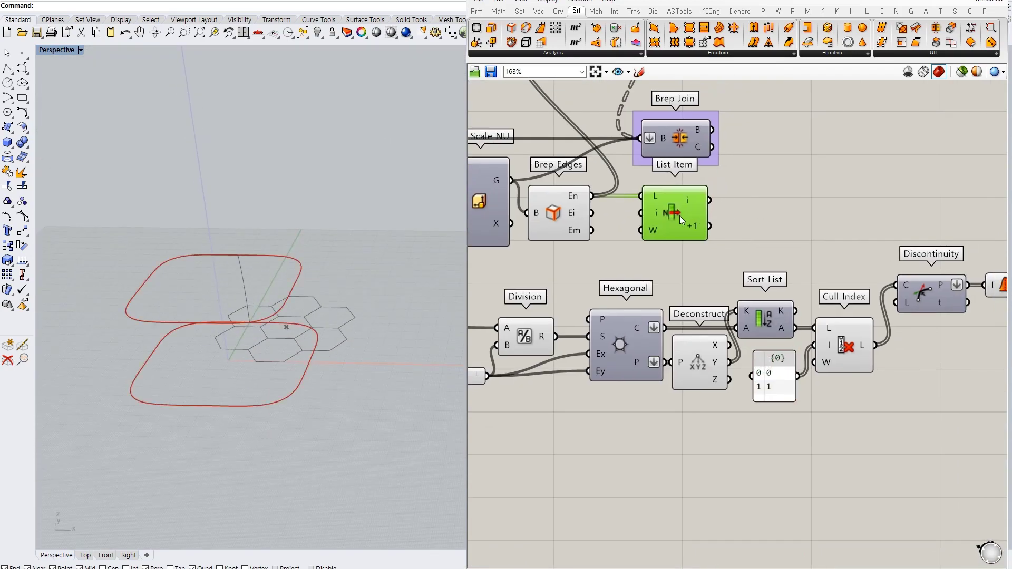
{"action": "left_click", "coordinate": [559, 222]}
{"action": "left_click", "coordinate": [675, 221]}
Add a Boundary Surfaces component and connect the List Item's i output to its E input.
{"action": "double_click", "coordinate": [760, 214]}
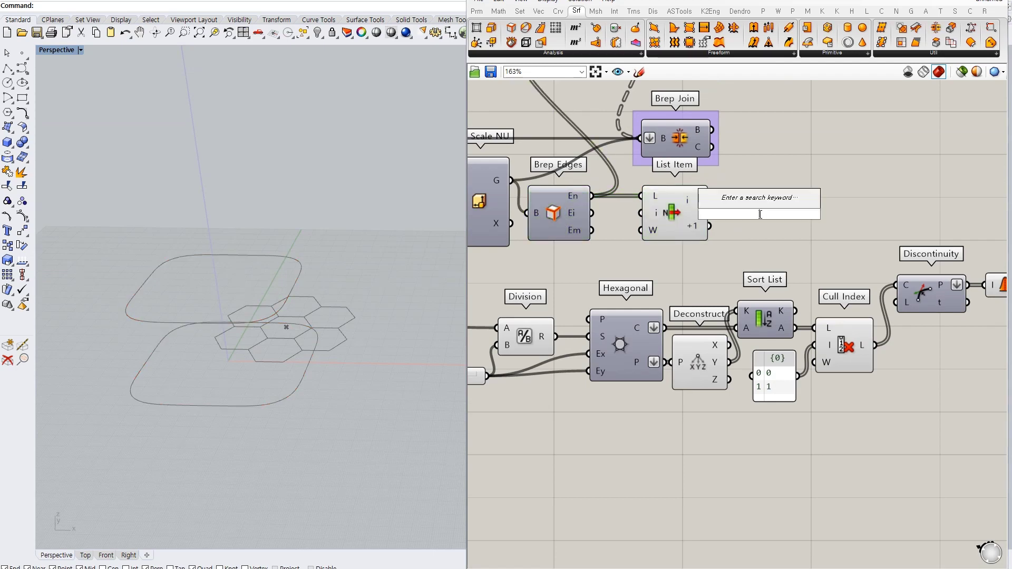
{"action": "type", "text": "bou"}
{"action": "key", "text": "Return"}
{"action": "left_click_drag", "start_coordinate": [710, 200], "coordinate": [741, 219]}
{"action": "left_click", "coordinate": [758, 224]}
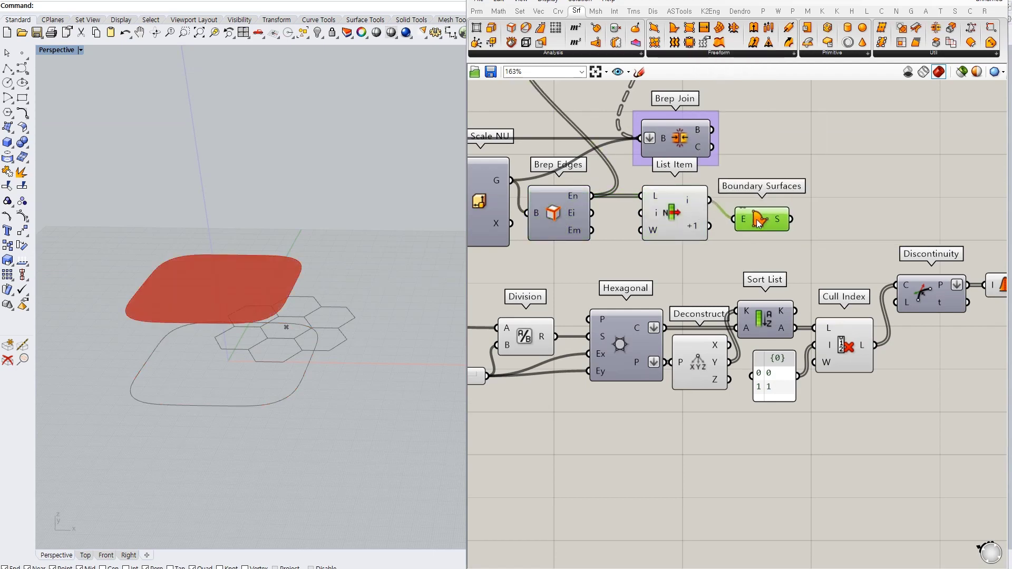
{"action": "left_click", "coordinate": [675, 211]}
{"action": "left_click", "coordinate": [759, 221]}
Add a Dimensions component that measures the boundary surface and place it next to Boundary Surfaces.
{"action": "right_click_drag", "start_coordinate": [752, 210], "coordinate": [663, 176]}
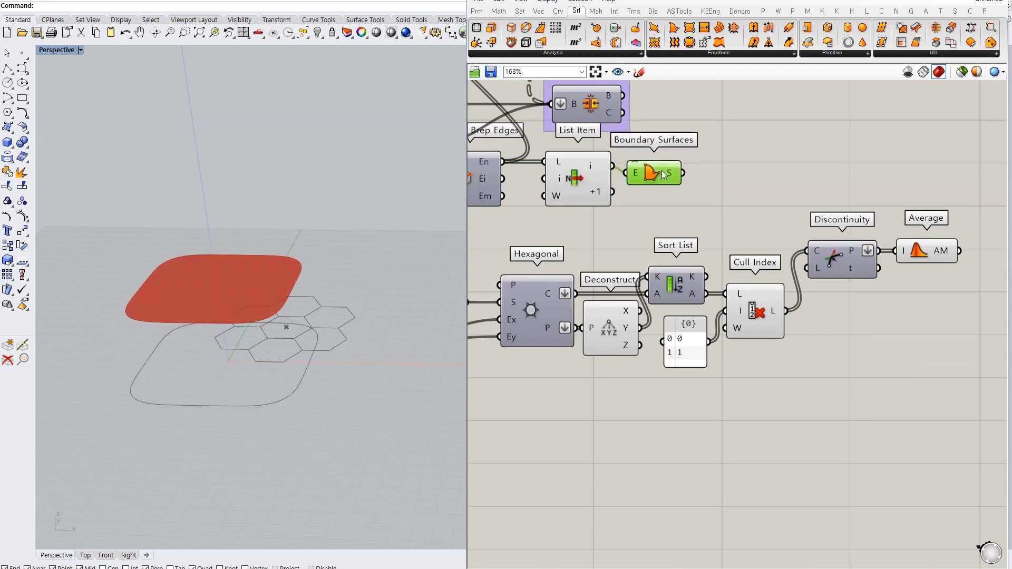
{"action": "double_click", "coordinate": [746, 176]}
{"action": "left_click_drag", "start_coordinate": [663, 175], "coordinate": [682, 196]}
{"action": "type", "text": "dim"}
{"action": "key", "text": "Return"}
{"action": "left_click_drag", "start_coordinate": [745, 189], "coordinate": [730, 229]}
{"action": "scroll", "coordinate": [839, 262], "scroll_direction": "down", "scroll_amount": 5}
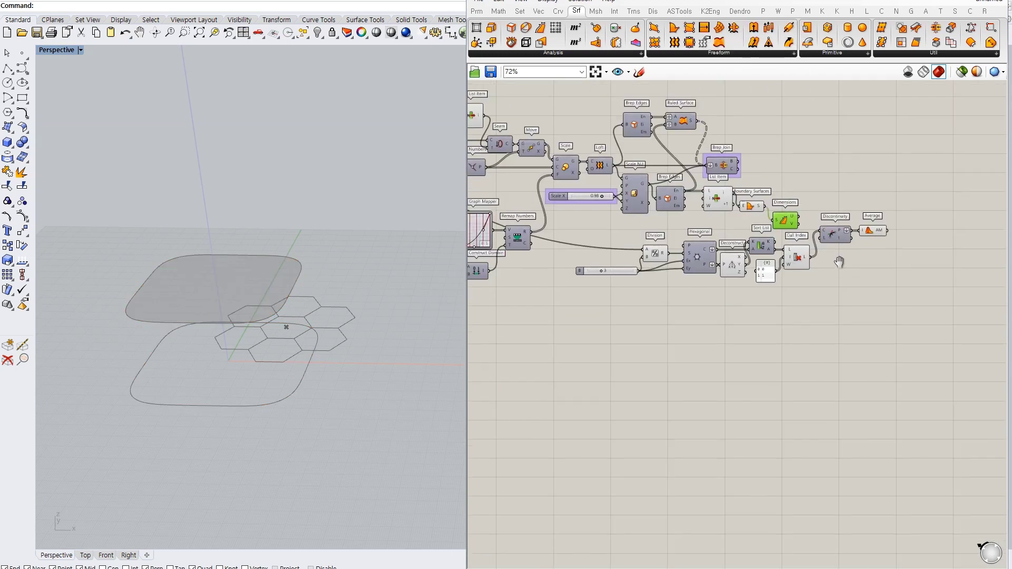
Move the whole hexagonal grid branch, from Division to Average, further down the canvas to make room.
{"action": "left_click_drag", "start_coordinate": [582, 232], "coordinate": [873, 341]}
{"action": "left_click_drag", "start_coordinate": [754, 247], "coordinate": [722, 278]}
{"action": "scroll", "coordinate": [771, 237], "scroll_direction": "up", "scroll_amount": 2}
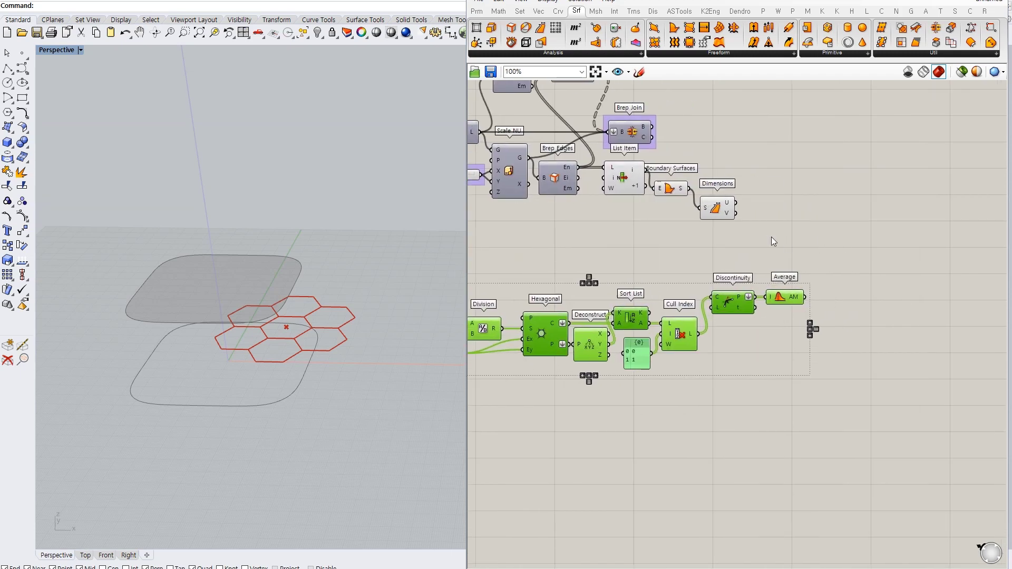
Reposition Dimensions and add a Rectangle component with Dimensions' U and V outputs connected to its X and Y inputs.
{"action": "left_click_drag", "start_coordinate": [717, 207], "coordinate": [769, 239]}
{"action": "double_click", "coordinate": [767, 222]}
{"action": "type", "text": "rect"}
{"action": "key", "text": "Return"}
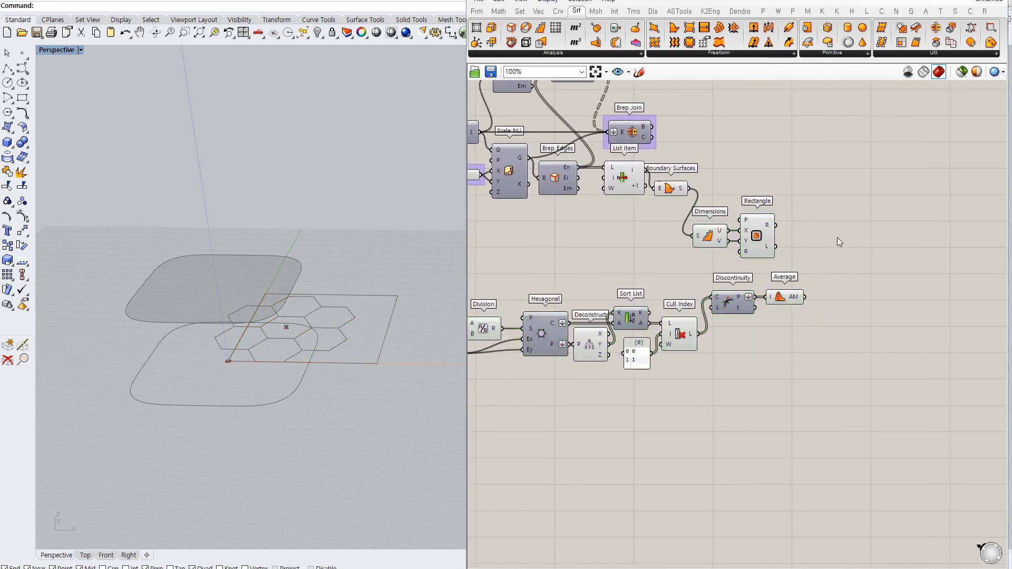
{"action": "scroll", "coordinate": [838, 237], "scroll_direction": "up", "scroll_amount": 2}
{"action": "scroll", "coordinate": [264, 317], "scroll_direction": "up", "scroll_amount": 5}
{"action": "scroll", "coordinate": [314, 332], "scroll_direction": "down", "scroll_amount": 3}
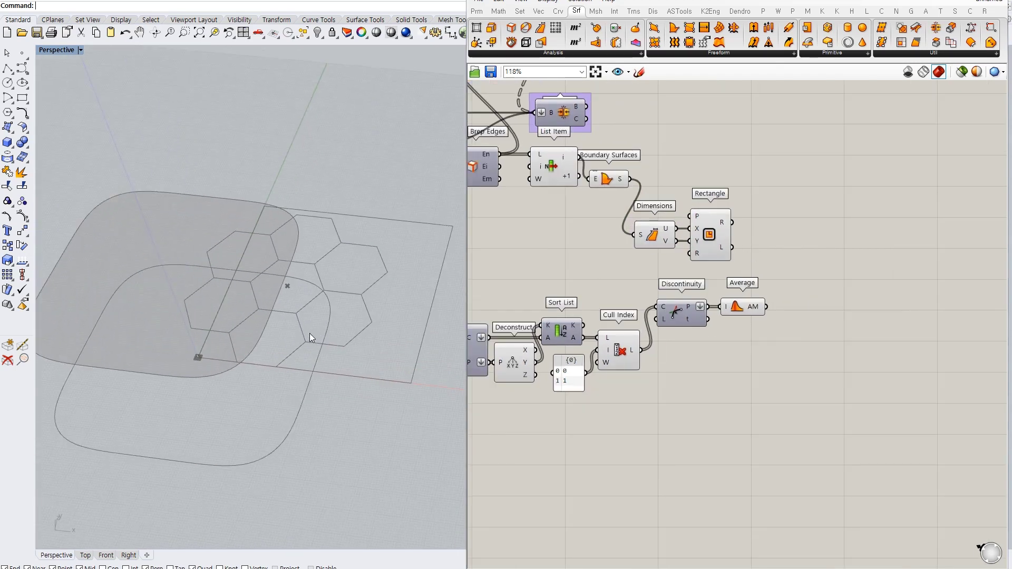
Hide the previews of the List Item and Boundary Surfaces components.
{"action": "right_click_drag", "start_coordinate": [747, 238], "coordinate": [698, 235]}
{"action": "left_click", "coordinate": [587, 173]}
{"action": "left_click", "coordinate": [633, 211]}
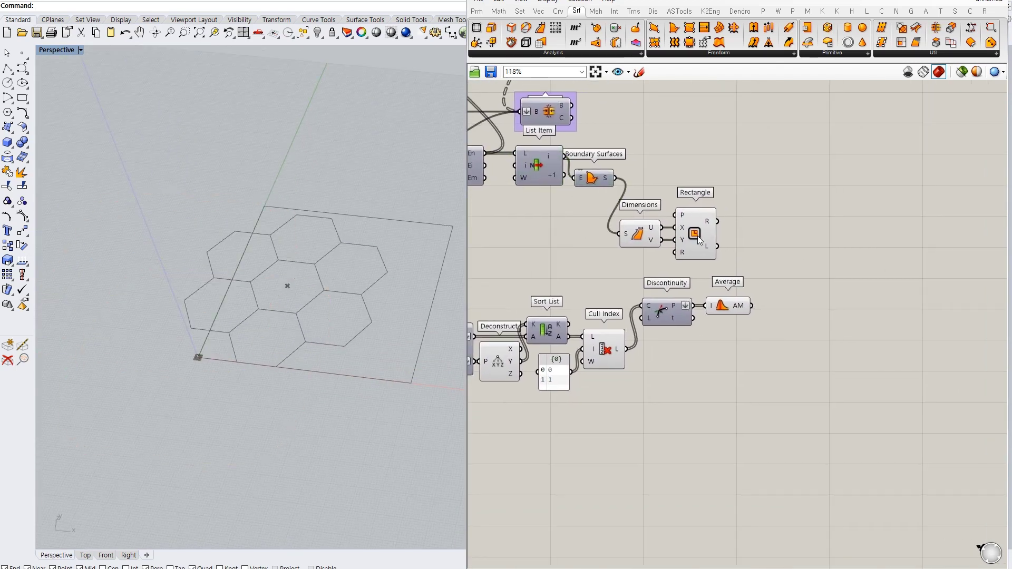
Add Area and Vector 2Pt components, and connect the Rectangle's R output to Area's G input.
{"action": "type", "text": "area"}
{"action": "key", "text": "Return"}
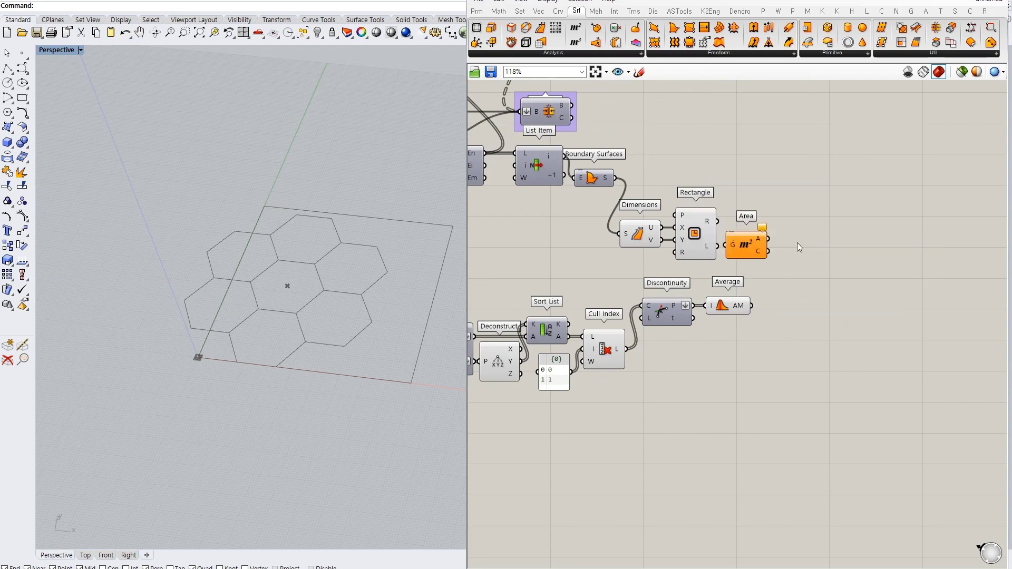
{"action": "double_click", "coordinate": [817, 244]}
{"action": "type", "text": "vector 2pt"}
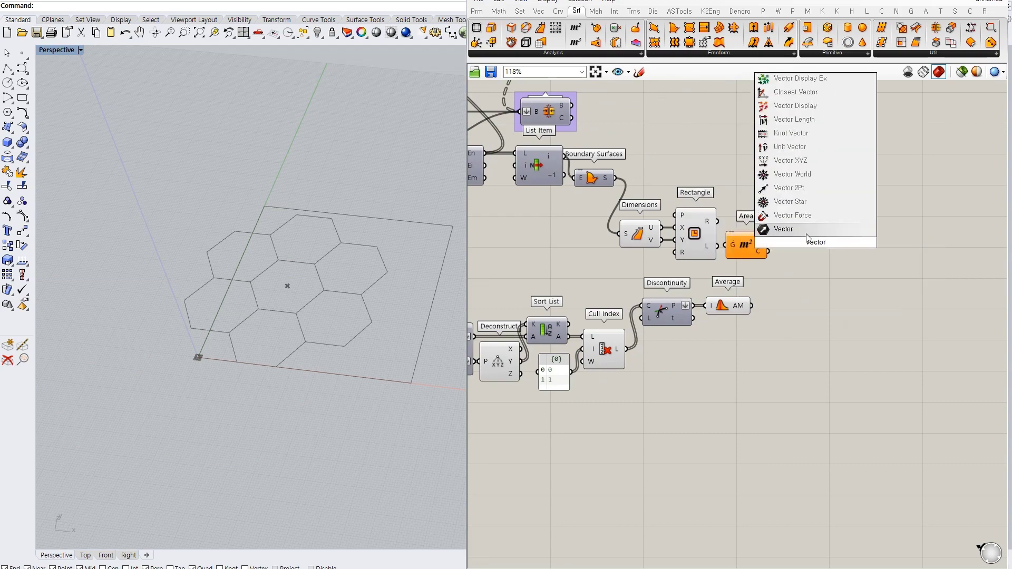
{"action": "key", "text": "Return"}
{"action": "scroll", "coordinate": [767, 248], "scroll_direction": "up", "scroll_amount": 3}
{"action": "left_click_drag", "start_coordinate": [675, 203], "coordinate": [699, 249]}
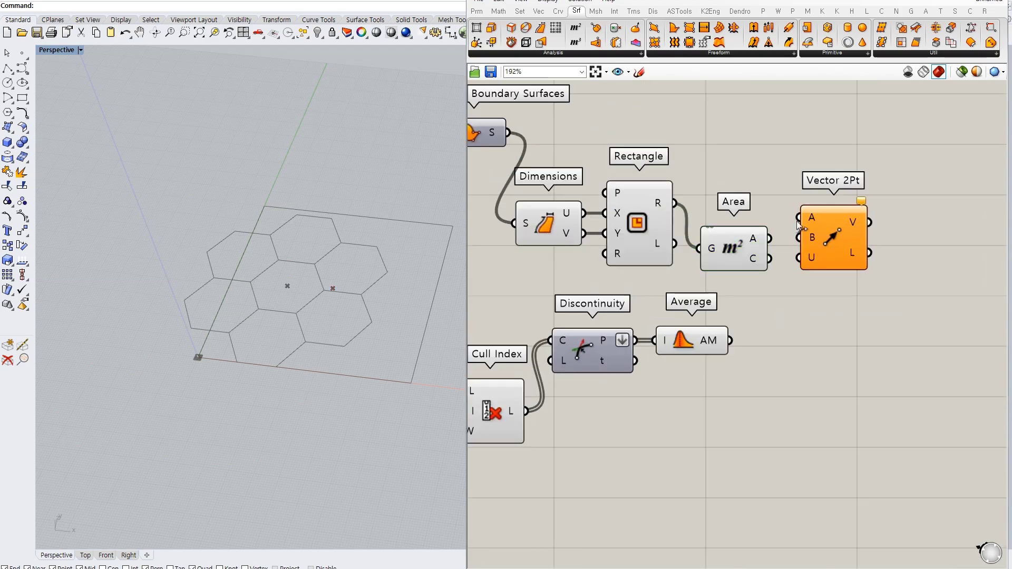
Connect Average's AM output to Vector 2Pt's A input and Area's C output to B, and hide Area's preview.
{"action": "left_click_drag", "start_coordinate": [770, 258], "coordinate": [810, 269]}
{"action": "left_click_drag", "start_coordinate": [739, 259], "coordinate": [731, 257]}
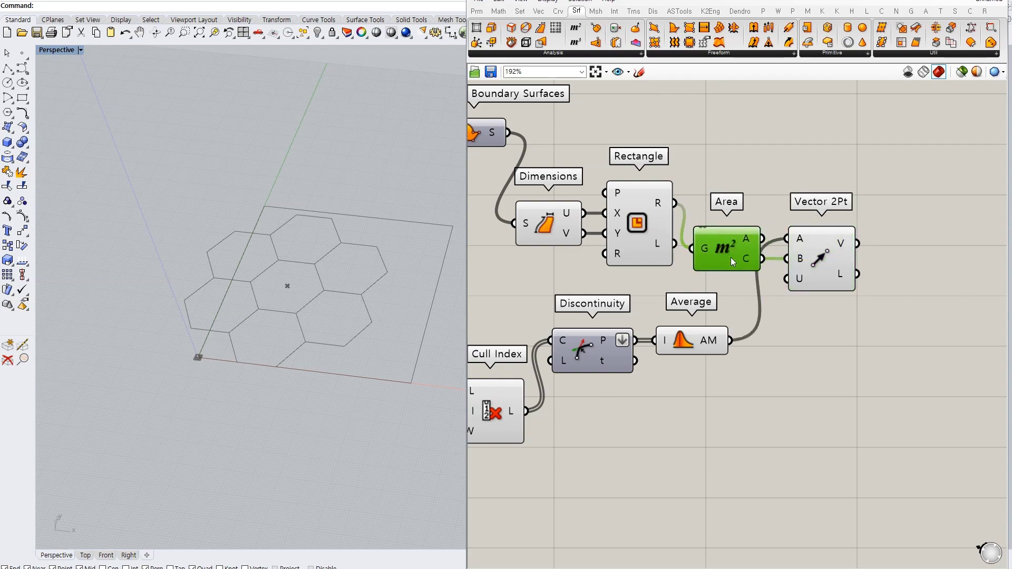
{"action": "right_click_drag", "start_coordinate": [817, 308], "coordinate": [847, 281]}
{"action": "left_click", "coordinate": [758, 223]}
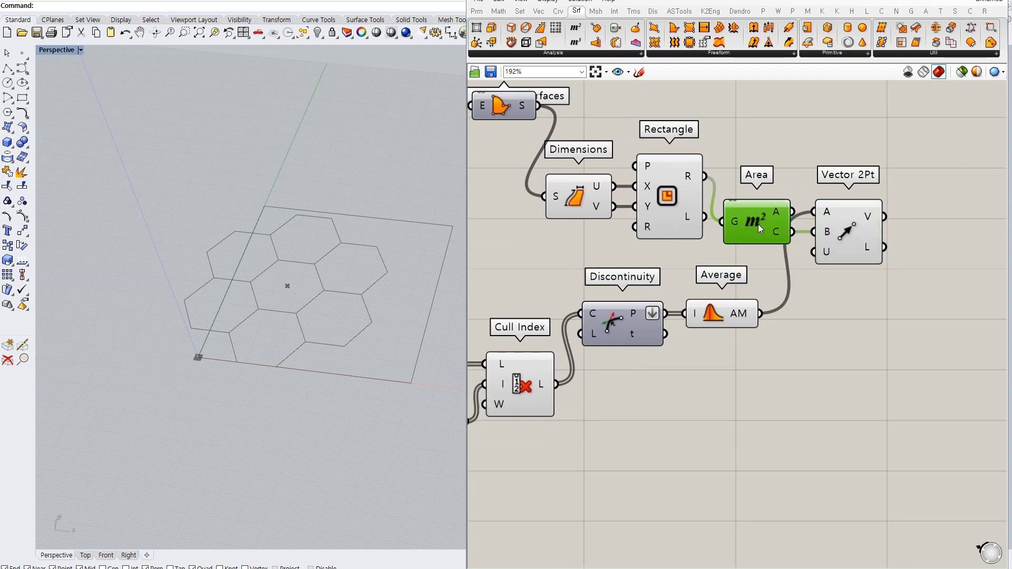
{"action": "left_click", "coordinate": [835, 221]}
{"action": "left_click", "coordinate": [838, 292]}
{"action": "scroll", "coordinate": [838, 292], "scroll_direction": "down", "scroll_amount": 2}
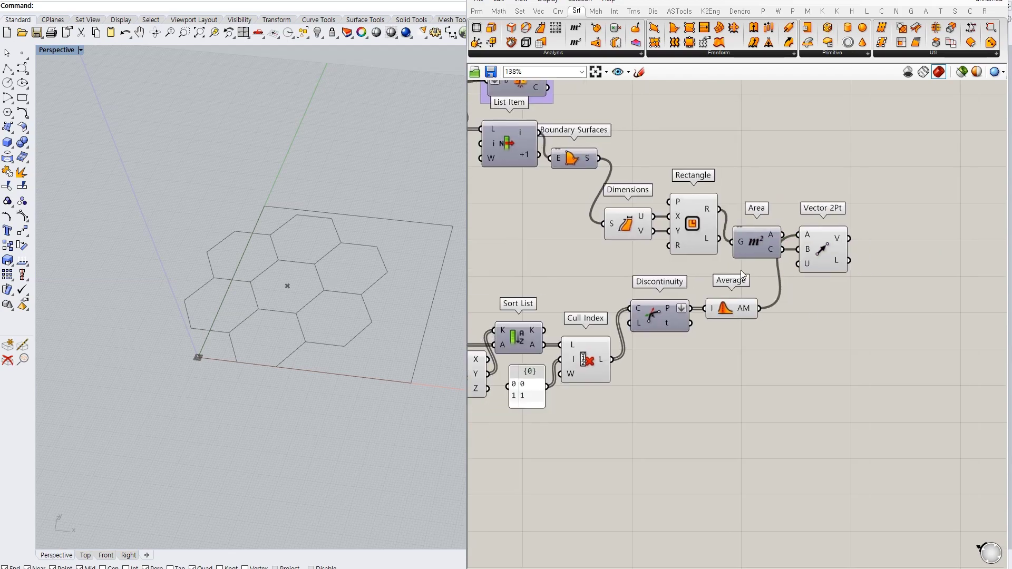
{"action": "left_click", "coordinate": [688, 229]}
{"action": "left_click", "coordinate": [824, 265]}
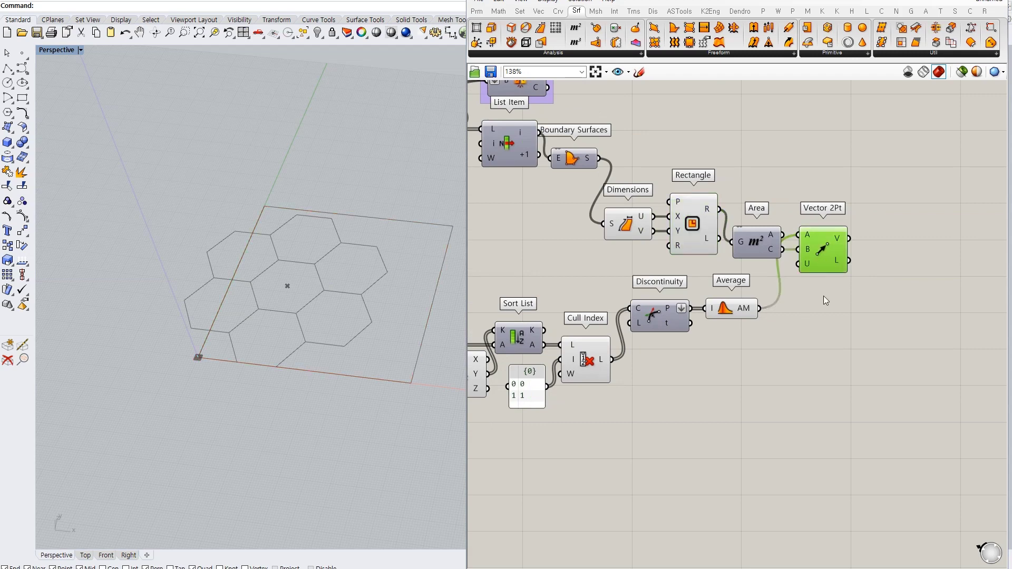
Add a Group component and connect Cull Index's L output to its O input.
{"action": "right_click_drag", "start_coordinate": [679, 311], "coordinate": [675, 269]}
{"action": "double_click", "coordinate": [682, 332]}
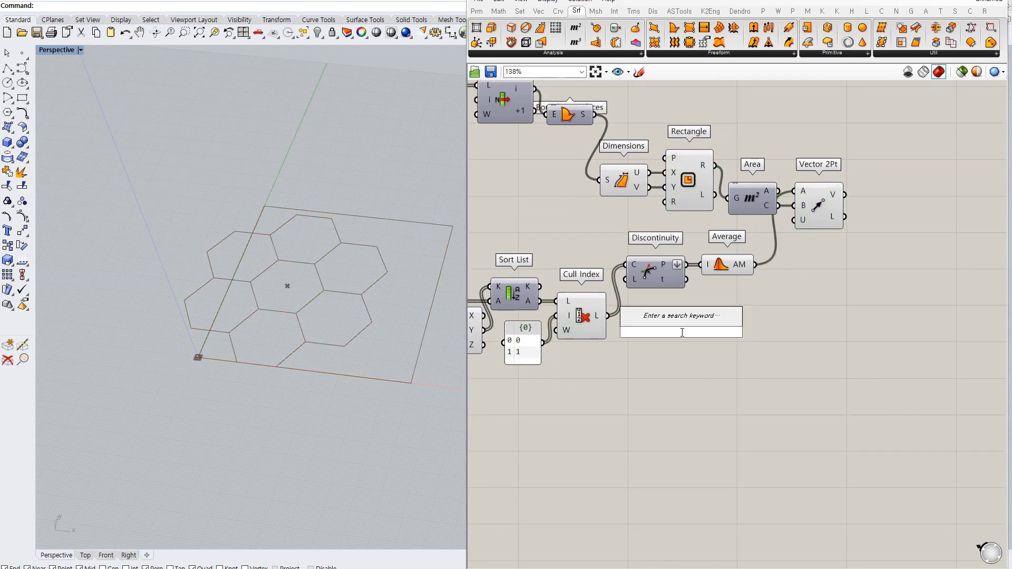
{"action": "type", "text": "group"}
{"action": "key", "text": "Return"}
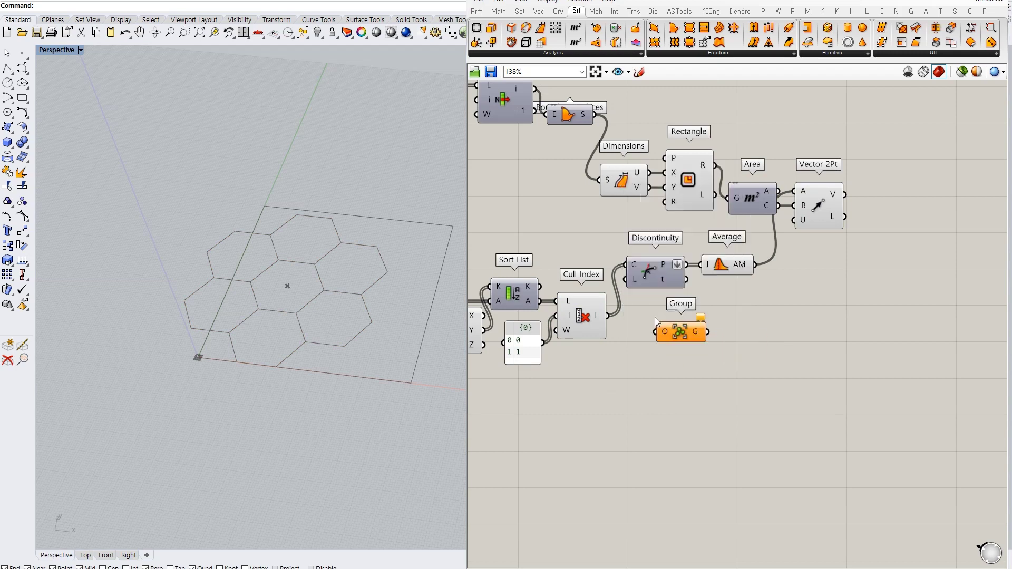
{"action": "left_click_drag", "start_coordinate": [608, 316], "coordinate": [711, 317]}
Add a Move component, connecting Group's G output to its G input and Vector 2Pt's V output to T.
{"action": "double_click", "coordinate": [835, 273]}
{"action": "type", "text": "m"}
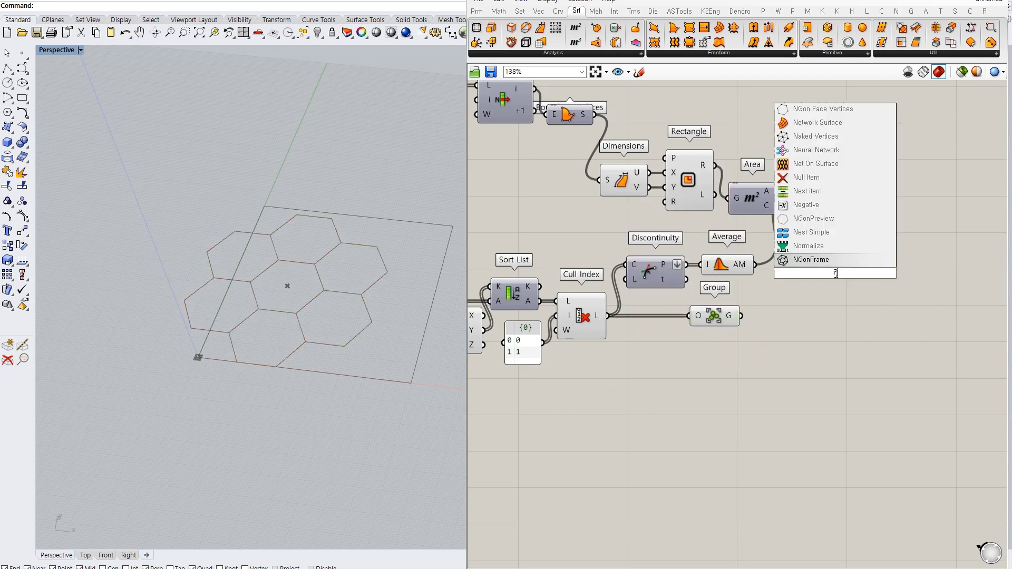
{"action": "type", "text": "ove"}
{"action": "key", "text": "Return"}
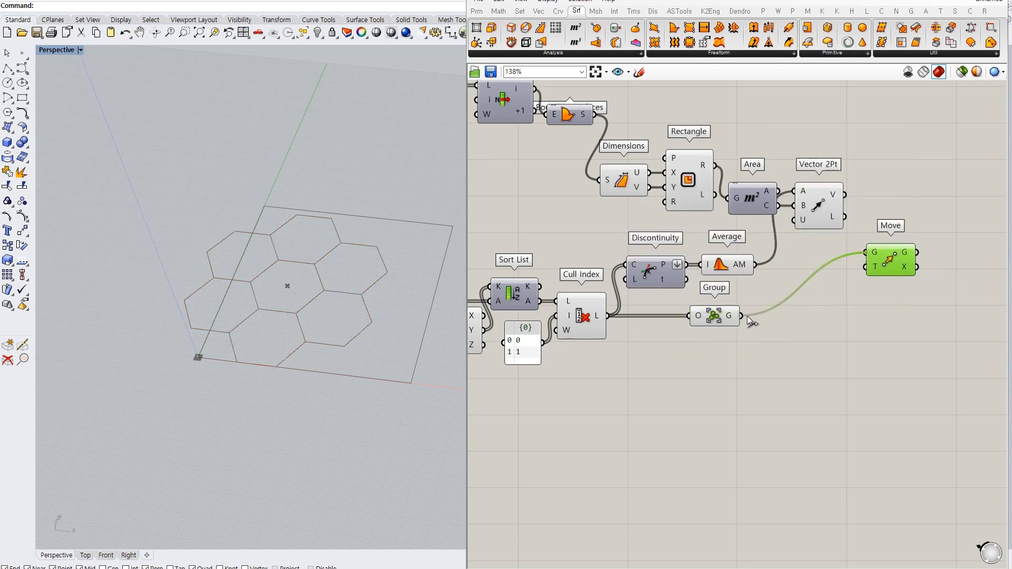
{"action": "left_click_drag", "start_coordinate": [748, 316], "coordinate": [743, 316]}
{"action": "left_click_drag", "start_coordinate": [845, 195], "coordinate": [864, 267]}
{"action": "left_click_drag", "start_coordinate": [891, 261], "coordinate": [886, 250]}
Hide the previews of the Rectangle, Cull Index and Group components.
{"action": "left_click", "coordinate": [818, 206]}
{"action": "left_click", "coordinate": [690, 179]}
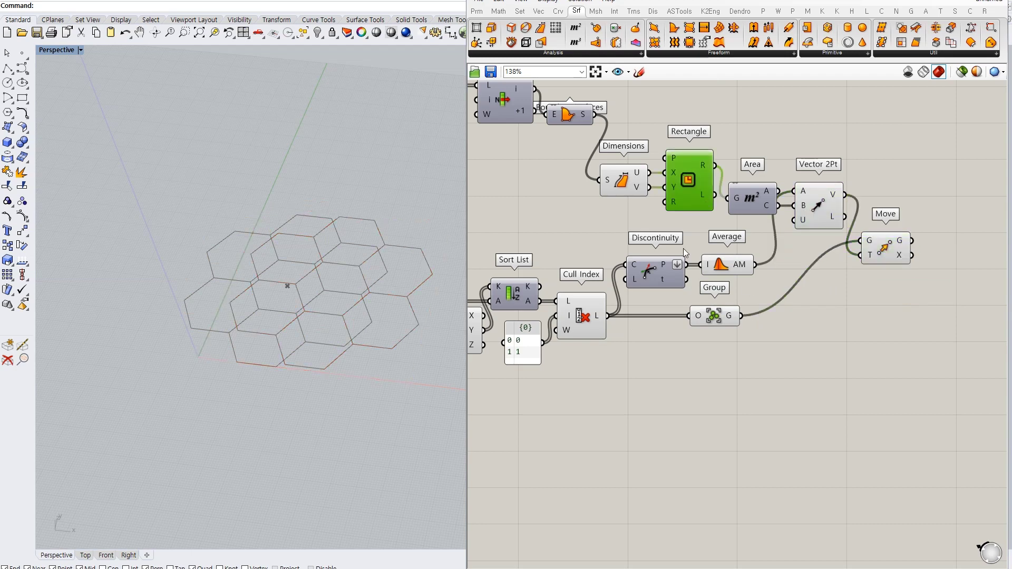
{"action": "left_click", "coordinate": [624, 181]}
{"action": "left_click", "coordinate": [582, 316]}
{"action": "left_click", "coordinate": [714, 317]}
{"action": "left_click", "coordinate": [727, 269]}
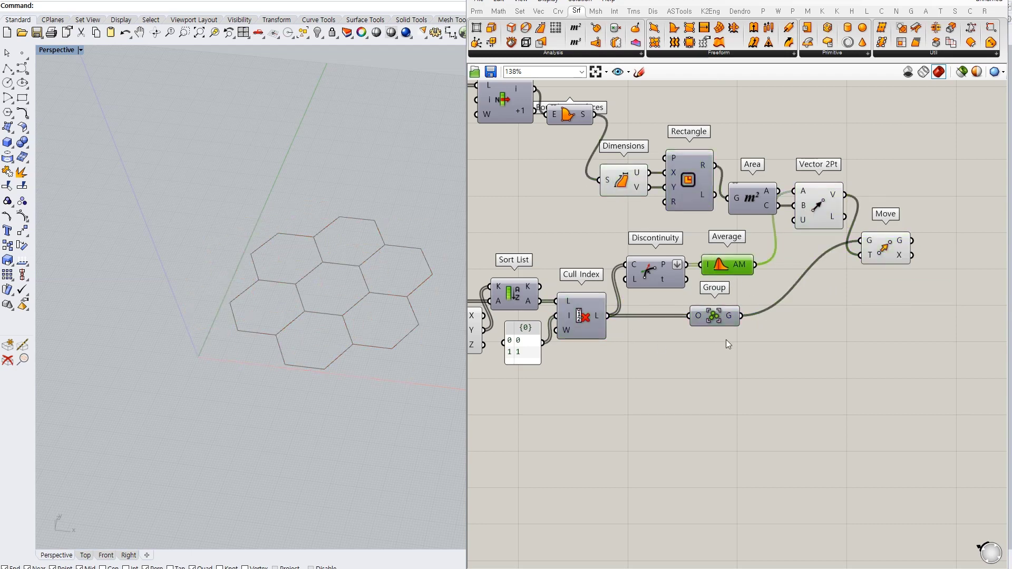
Turn the Rectangle component's preview back on to compare its outline with the moved hexagons.
{"action": "right_click_drag", "start_coordinate": [400, 290], "coordinate": [338, 284]}
{"action": "left_click", "coordinate": [613, 308]}
{"action": "left_click", "coordinate": [678, 197]}
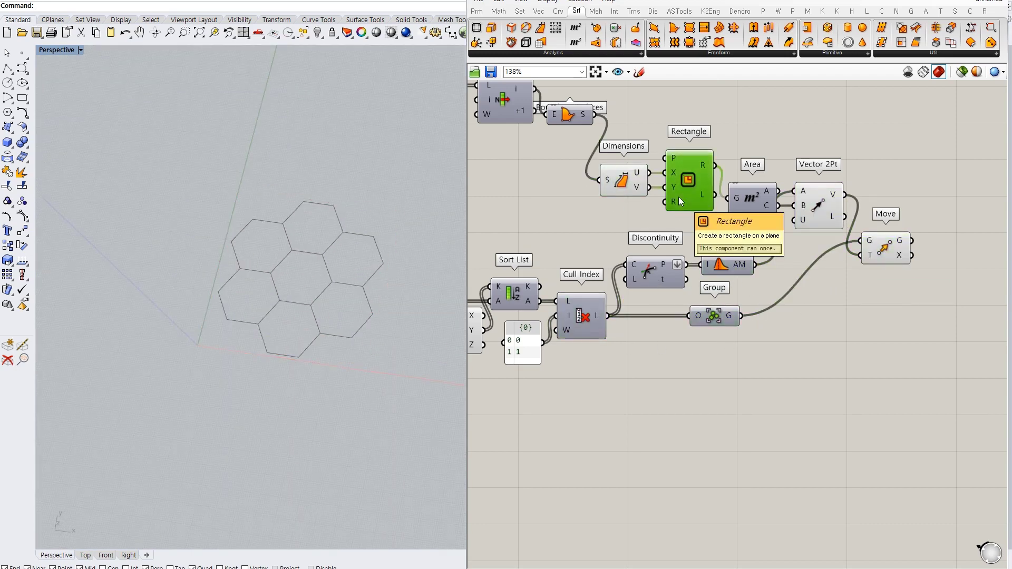
{"action": "scroll", "coordinate": [271, 186], "scroll_direction": "up", "scroll_amount": 3}
{"action": "scroll", "coordinate": [317, 258], "scroll_direction": "down", "scroll_amount": 1}
{"action": "scroll", "coordinate": [633, 295], "scroll_direction": "down", "scroll_amount": 2}
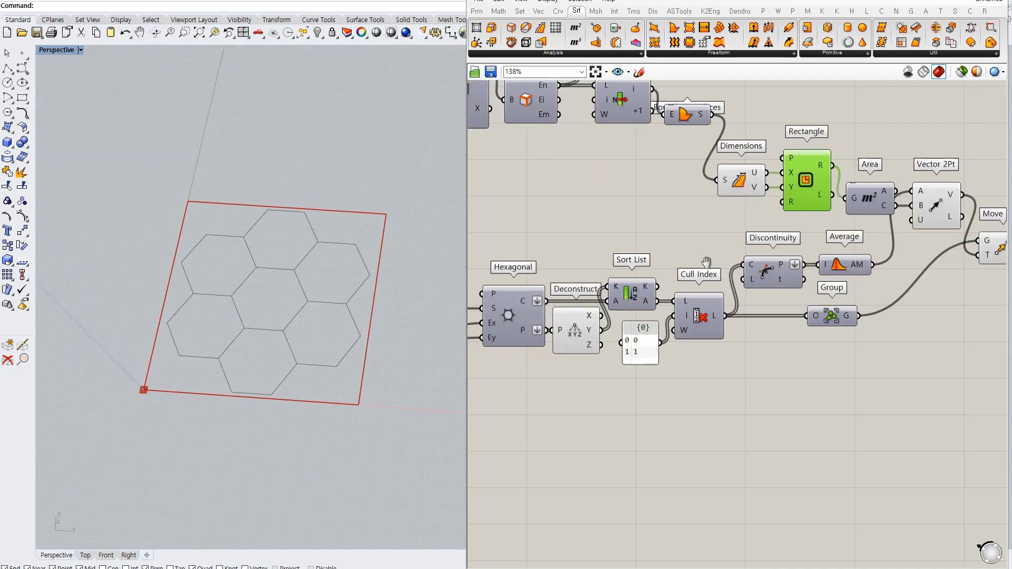
{"action": "scroll", "coordinate": [641, 306], "scroll_direction": "up", "scroll_amount": 2}
Move Division away from Hexagonal, add a Subtraction component, and connect Division's R output to its A input.
{"action": "left_click", "coordinate": [620, 288]}
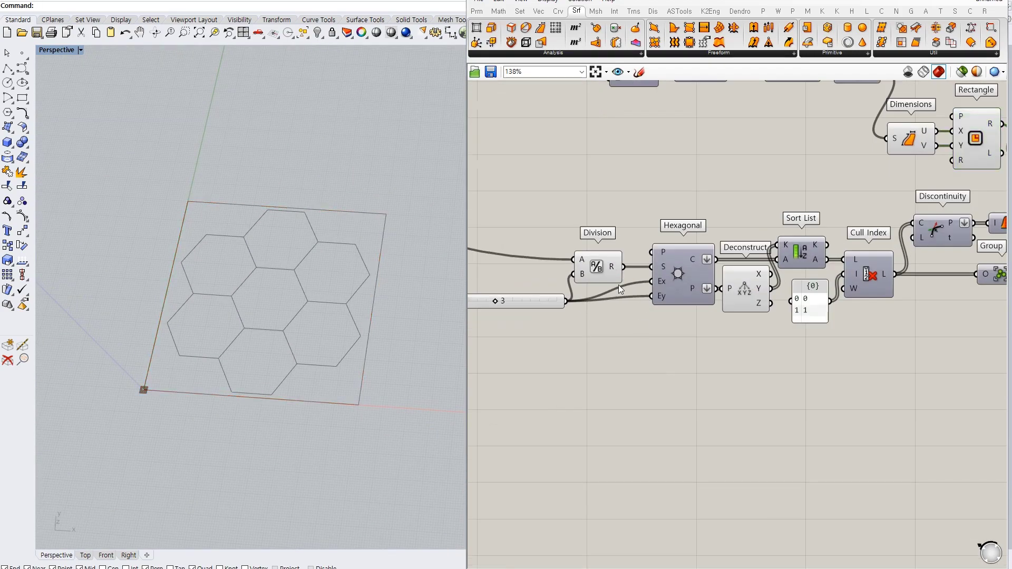
{"action": "left_click_drag", "start_coordinate": [580, 276], "coordinate": [529, 276]}
{"action": "double_click", "coordinate": [618, 217]}
{"action": "type", "text": "sub"}
{"action": "key", "text": "Return"}
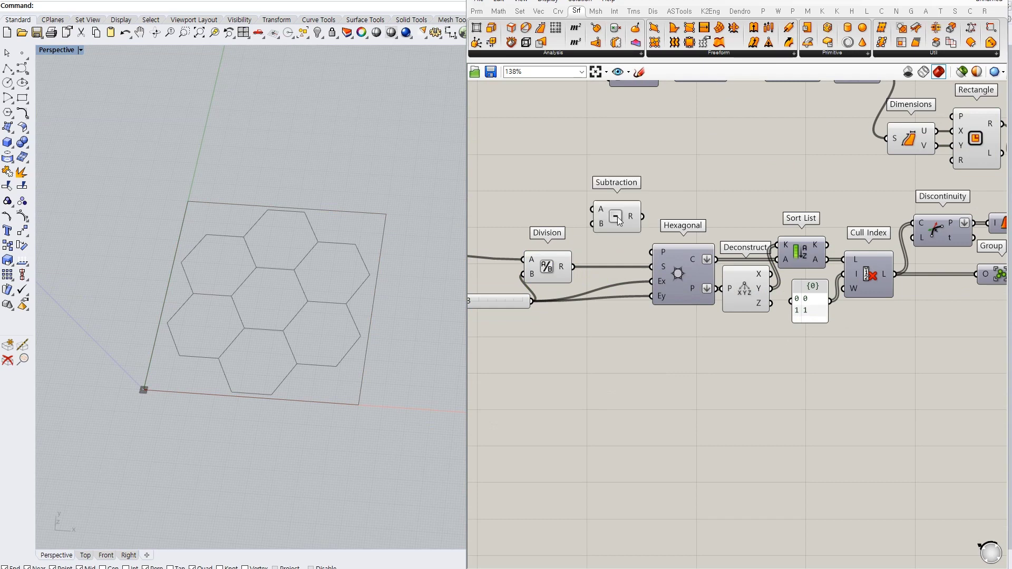
{"action": "mouse_move", "coordinate": [618, 227]}
{"action": "left_mouse_down"}
{"action": "mouse_move", "coordinate": [611, 240]}
{"action": "mouse_move", "coordinate": [587, 226]}
{"action": "mouse_move", "coordinate": [615, 225]}
{"action": "left_mouse_up"}
Feed Subtraction's B input with a 0 to 2.0 number slider set to 1.0, and connect its R output to Hexagonal's S.
{"action": "double_click", "coordinate": [534, 206]}
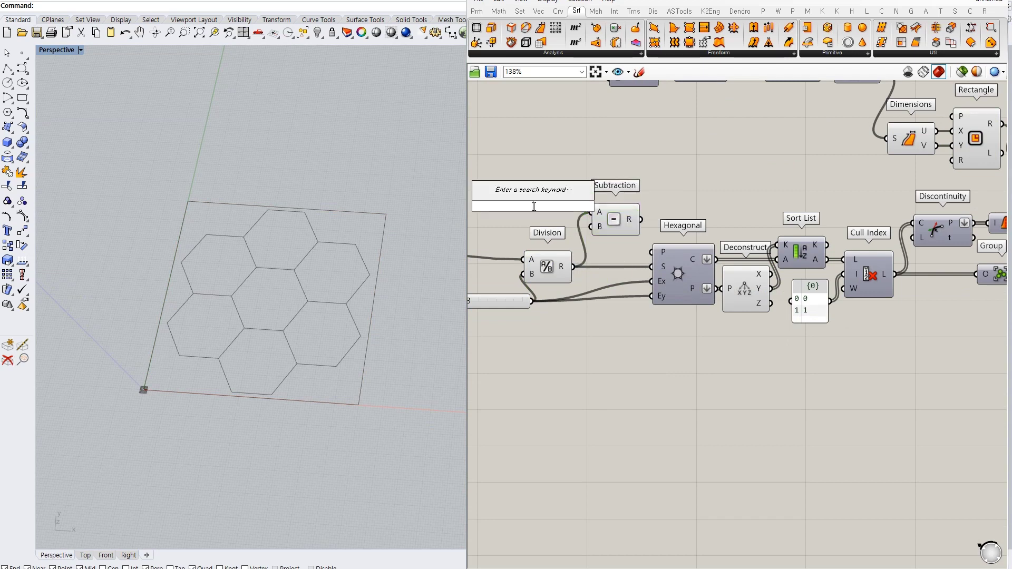
{"action": "type", "text": "0<2.0"}
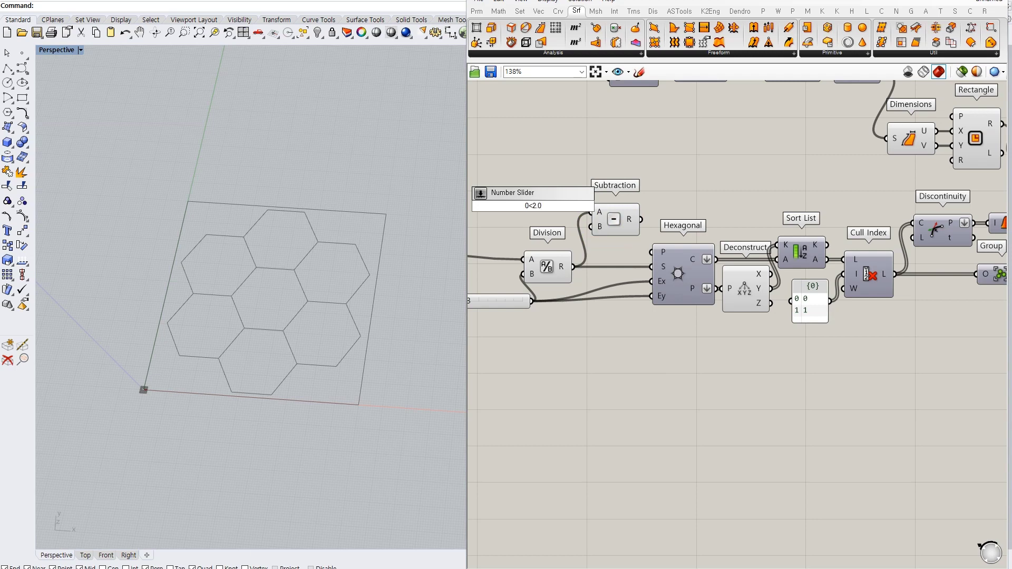
{"action": "key", "text": "Return"}
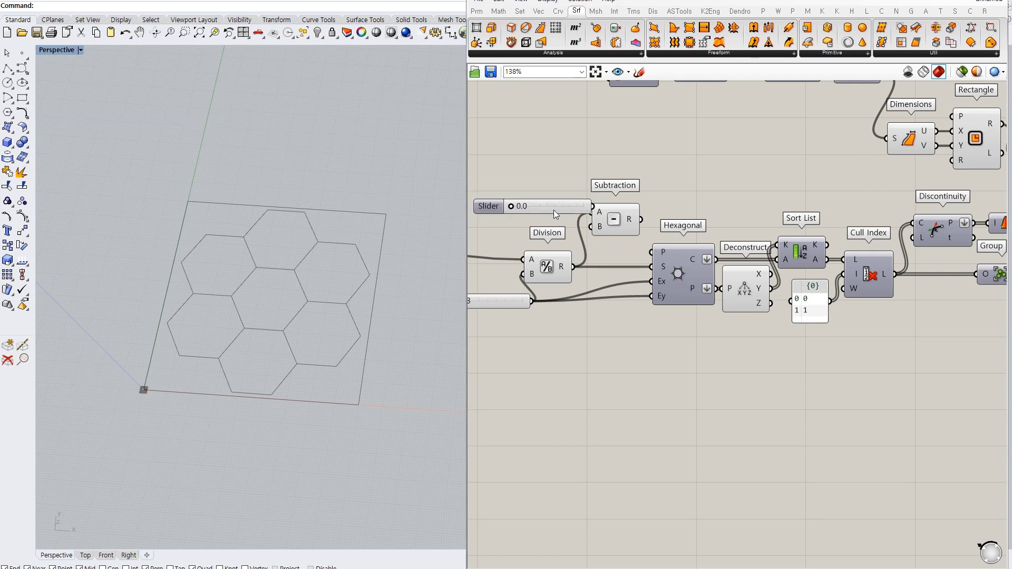
{"action": "left_click_drag", "start_coordinate": [558, 221], "coordinate": [558, 228]}
{"action": "left_click_drag", "start_coordinate": [610, 230], "coordinate": [652, 268]}
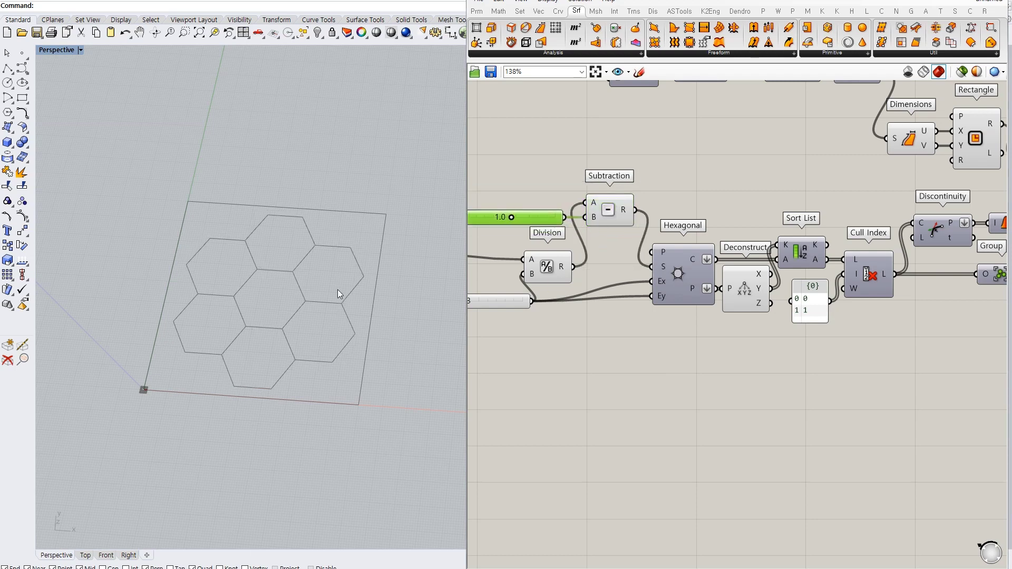
{"action": "scroll", "coordinate": [502, 227], "scroll_direction": "up", "scroll_amount": 2}
{"action": "mouse_move", "coordinate": [584, 223]}
{"action": "left_mouse_down"}
{"action": "mouse_move", "coordinate": [556, 227]}
{"action": "mouse_move", "coordinate": [581, 230]}
{"action": "left_mouse_up"}
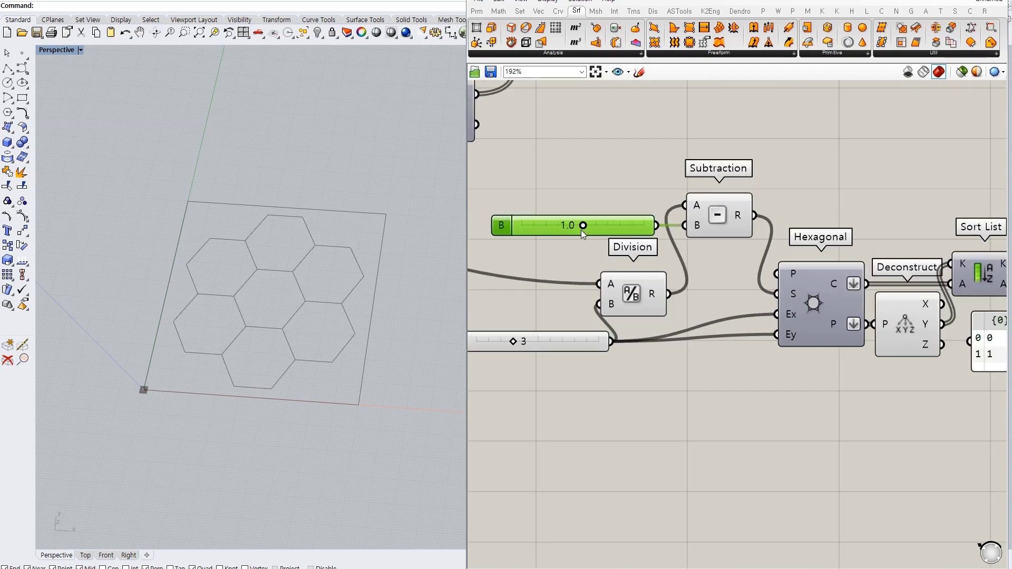
Add an Ungroup component and connect Move's G output to its G input.
{"action": "scroll", "coordinate": [581, 230], "scroll_direction": "down", "scroll_amount": 3}
{"action": "scroll", "coordinate": [797, 273], "scroll_direction": "up", "scroll_amount": 1}
{"action": "left_click", "coordinate": [732, 276]}
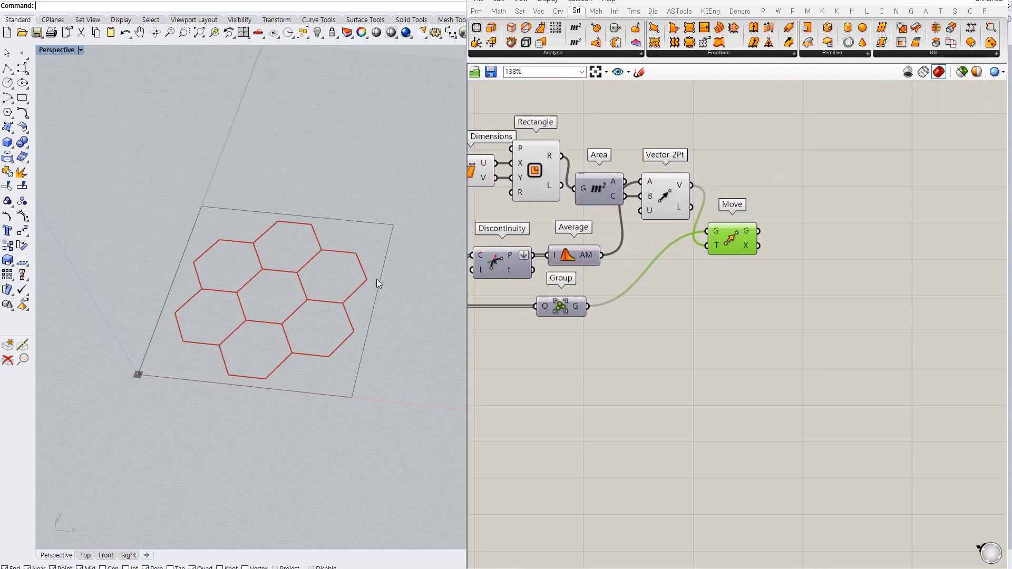
{"action": "scroll", "coordinate": [376, 279], "scroll_direction": "up", "scroll_amount": 2}
{"action": "left_click", "coordinate": [783, 270]}
{"action": "right_click_drag", "start_coordinate": [783, 274], "coordinate": [754, 253]}
{"action": "left_click", "coordinate": [710, 226]}
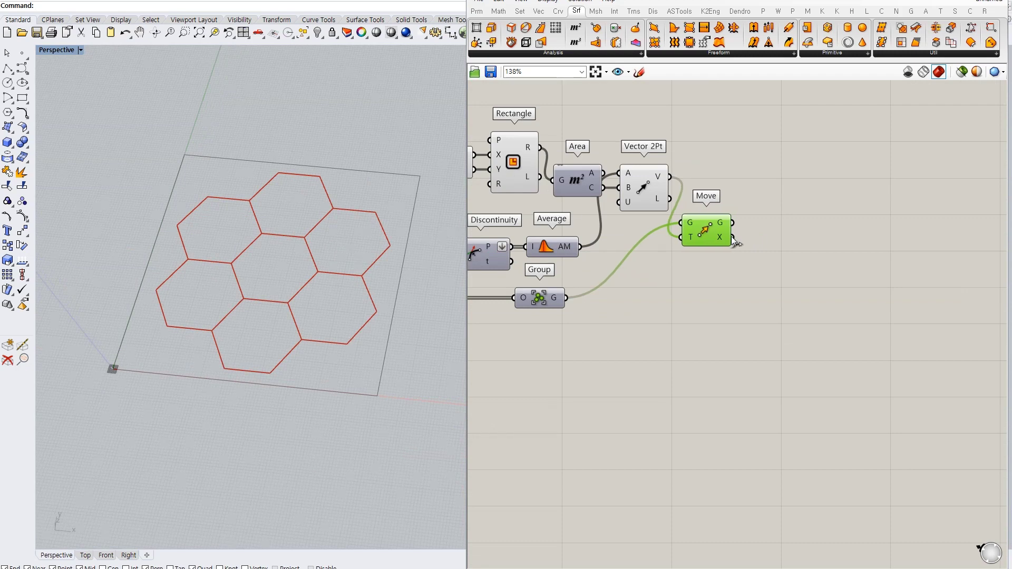
{"action": "double_click", "coordinate": [766, 227]}
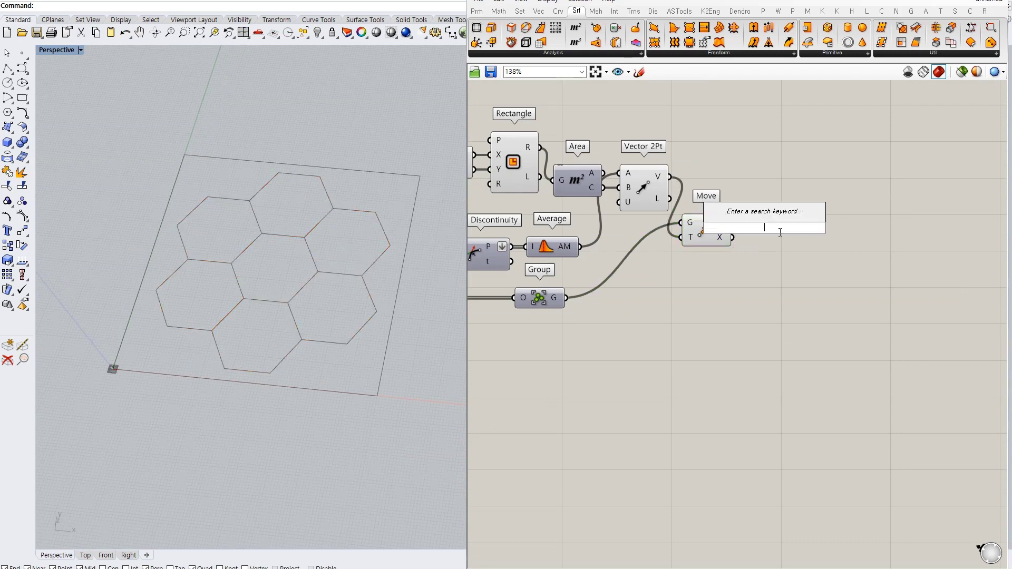
{"action": "type", "text": "ungr"}
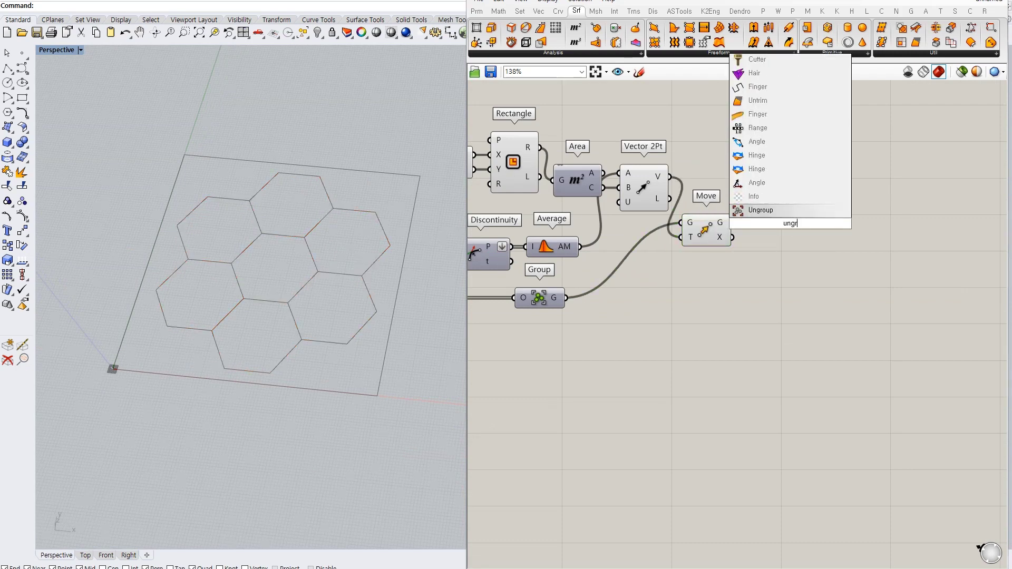
{"action": "key", "text": "Return"}
{"action": "left_click", "coordinate": [777, 223]}
Hide the previews of the Move and Ungroup components.
{"action": "right_click_drag", "start_coordinate": [791, 259], "coordinate": [738, 243]}
{"action": "left_click", "coordinate": [710, 296]}
{"action": "right_click_drag", "start_coordinate": [711, 296], "coordinate": [795, 205]}
{"action": "left_click", "coordinate": [794, 200]}
{"action": "right_click_drag", "start_coordinate": [709, 287], "coordinate": [788, 279]}
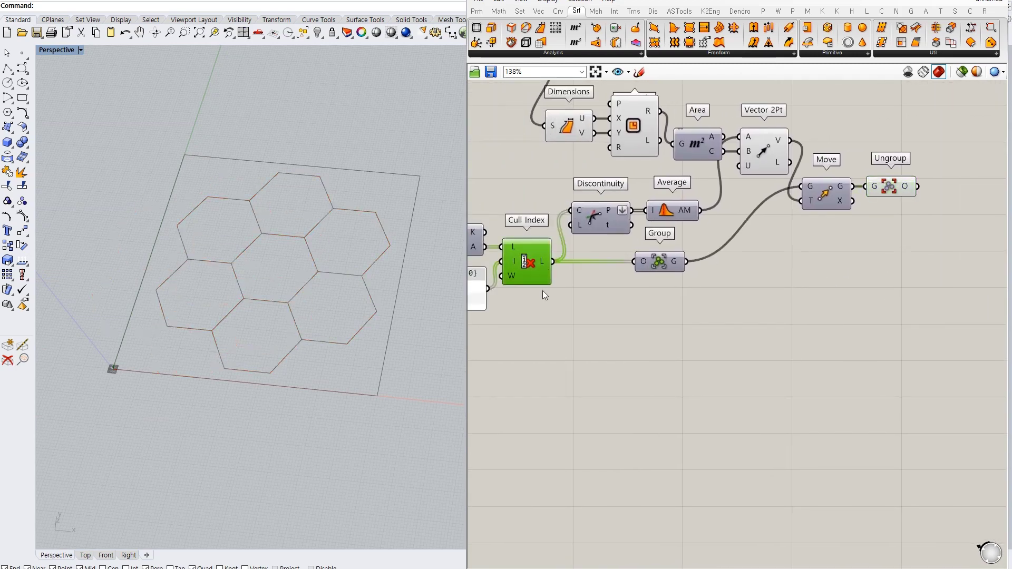
{"action": "left_click", "coordinate": [890, 190]}
{"action": "right_click_drag", "start_coordinate": [540, 274], "coordinate": [605, 275]}
{"action": "left_click", "coordinate": [606, 275]}
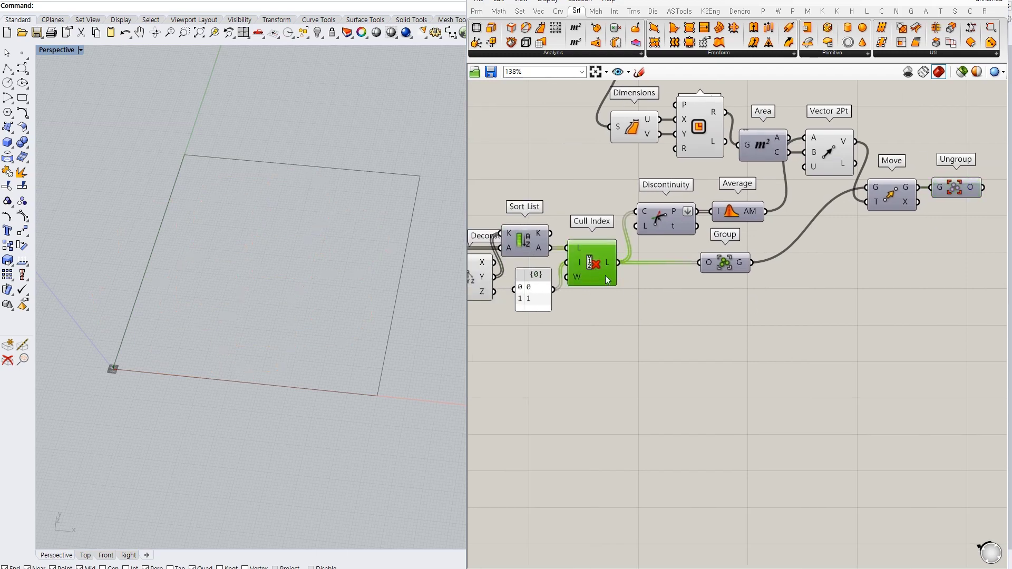
Add a List Item fed by Cull Index's L output, and connect its i output to a new Polygon Center component.
{"action": "double_click", "coordinate": [628, 309]}
{"action": "type", "text": "list item"}
{"action": "key", "text": "Return"}
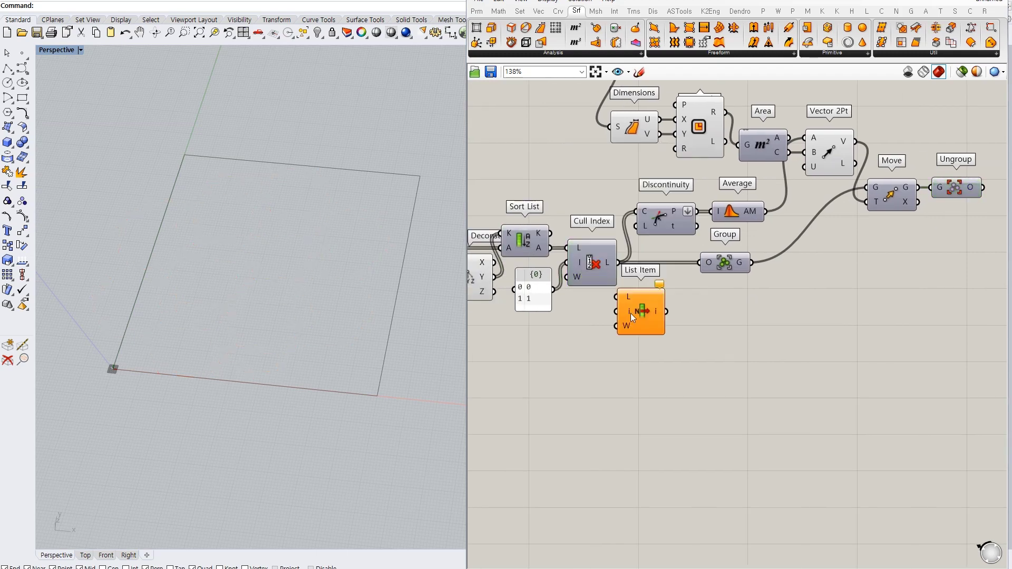
{"action": "double_click", "coordinate": [647, 278]}
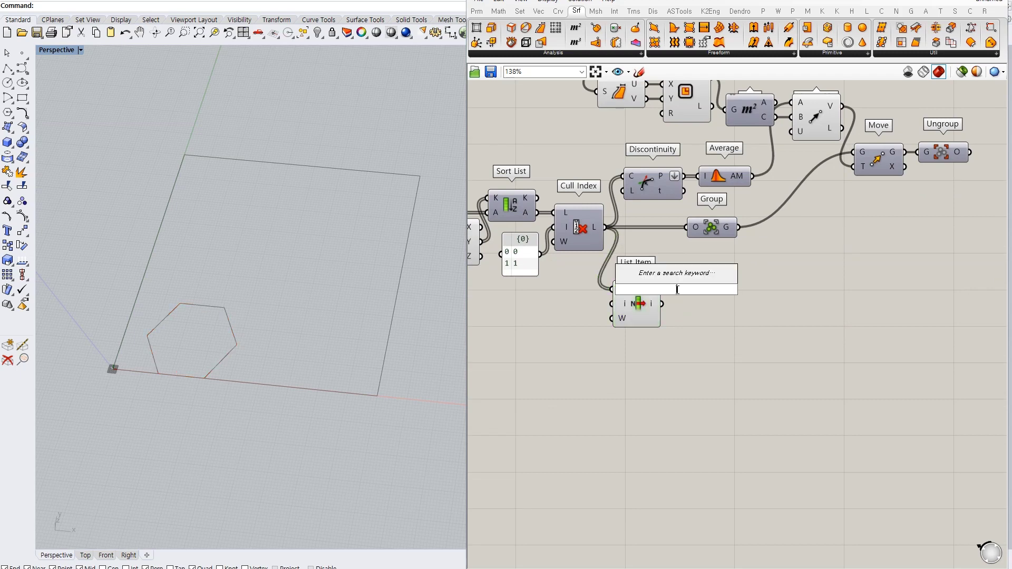
{"action": "type", "text": "polygon cen"}
{"action": "key", "text": "Return"}
{"action": "left_click_drag", "start_coordinate": [669, 287], "coordinate": [654, 323]}
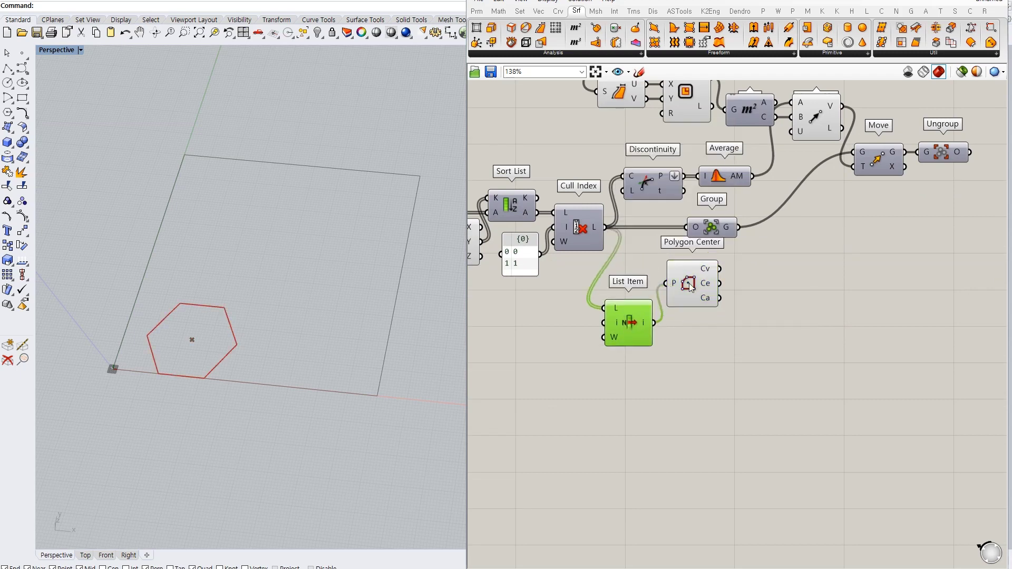
Add a Scale component with List Item's i output in G and Polygon Center's Cv in C, and hide Polygon Center's preview.
{"action": "double_click", "coordinate": [754, 322]}
{"action": "type", "text": "scale"}
{"action": "key", "text": "Return"}
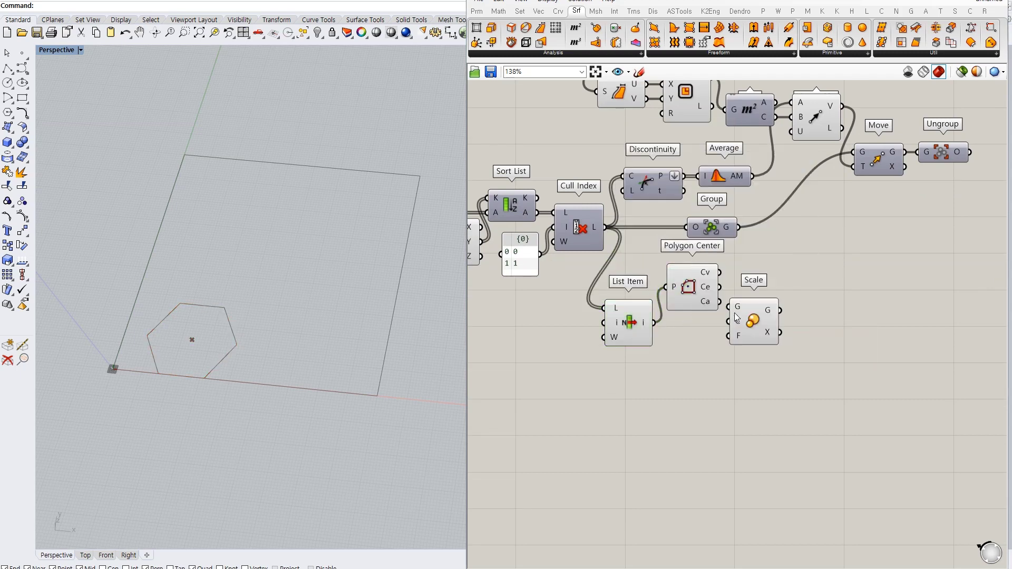
{"action": "left_click_drag", "start_coordinate": [753, 325], "coordinate": [756, 335]}
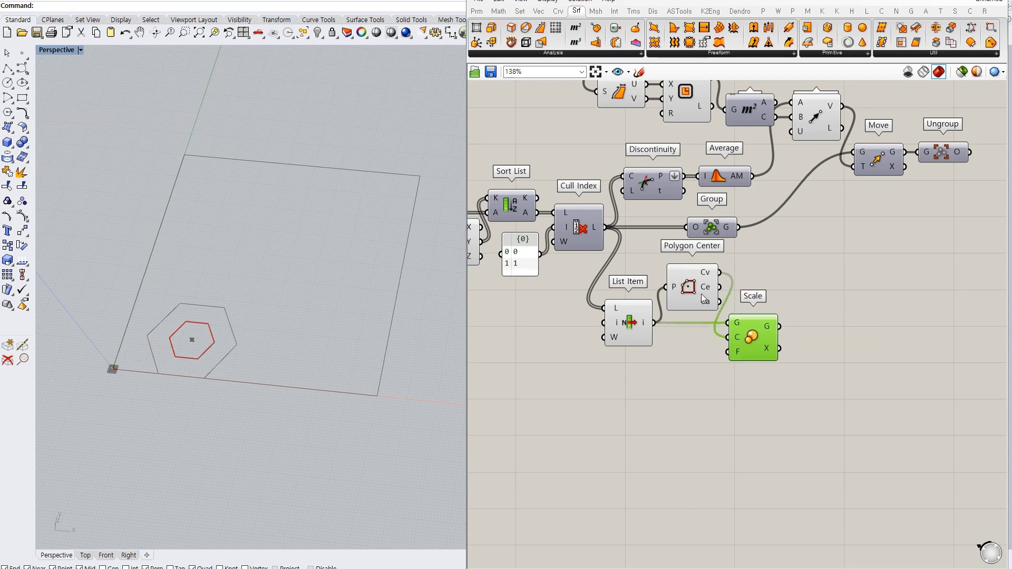
{"action": "left_click", "coordinate": [681, 426]}
{"action": "right_click_drag", "start_coordinate": [680, 425], "coordinate": [721, 391]}
{"action": "scroll", "coordinate": [682, 339], "scroll_direction": "up", "scroll_amount": 2}
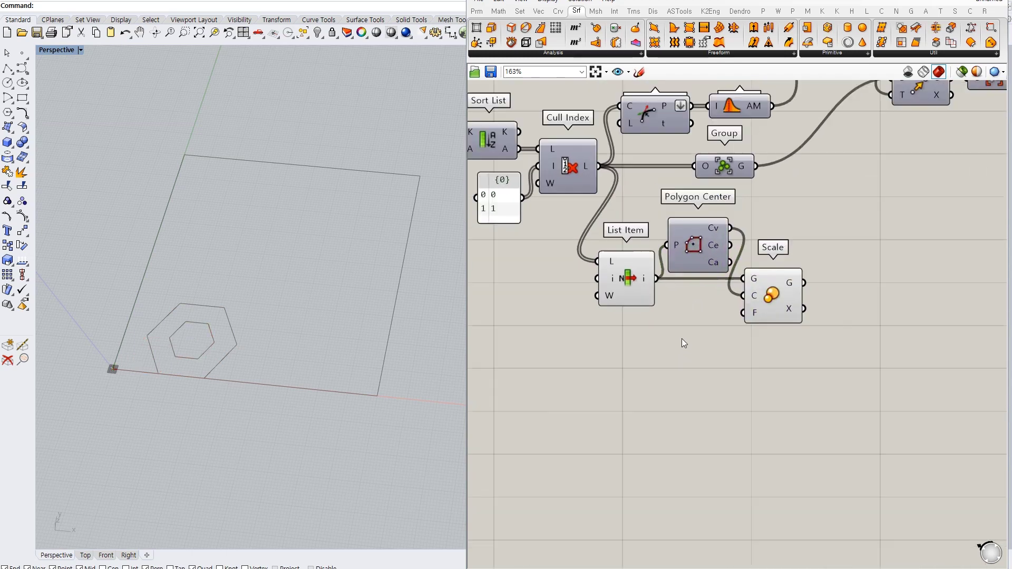
Add a Range component and connect a grouped Steps number slider set to 10 to its N input.
{"action": "double_click", "coordinate": [652, 342]}
{"action": "type", "text": "range"}
{"action": "key", "text": "Return"}
{"action": "left_click_drag", "start_coordinate": [653, 343], "coordinate": [573, 333]}
{"action": "right_click_drag", "start_coordinate": [583, 344], "coordinate": [666, 332]}
{"action": "double_click", "coordinate": [567, 338]}
{"action": "type", "text": "0"}
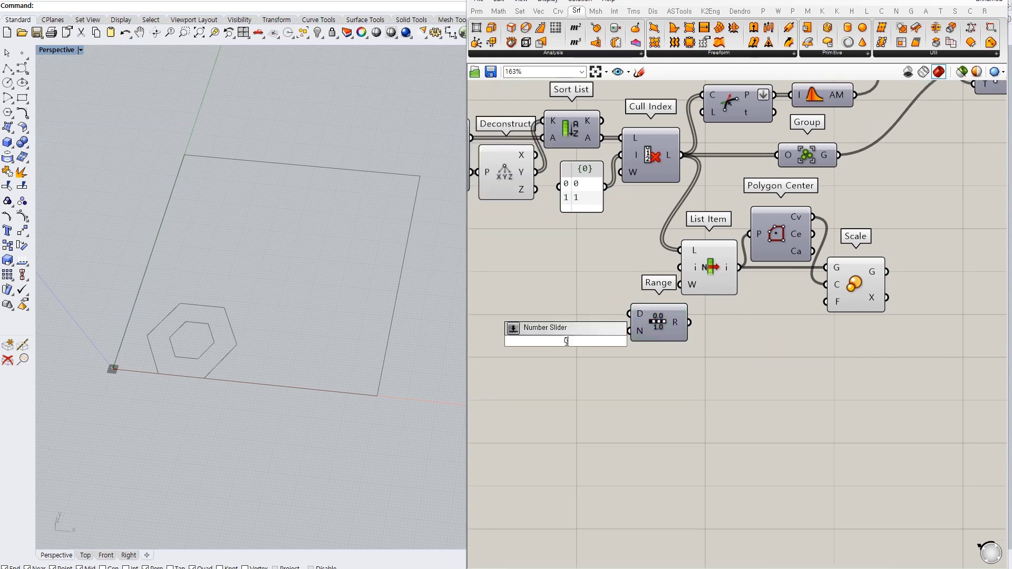
{"action": "key", "text": "Return"}
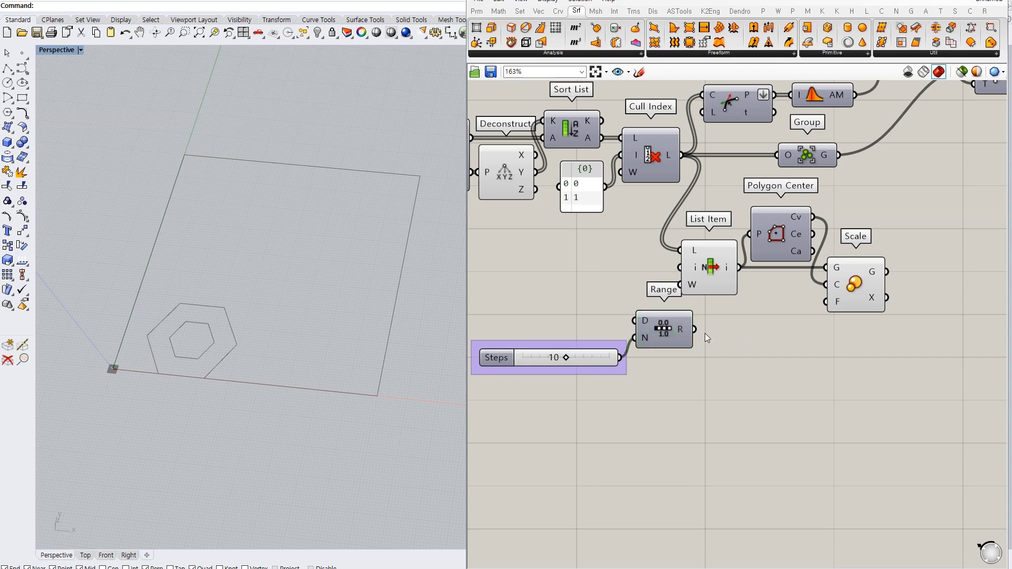
Add a Cull Index component fed by Range's R output, and connect a panel containing 0 to its I input.
{"action": "double_click", "coordinate": [735, 340]}
{"action": "type", "text": "cull"}
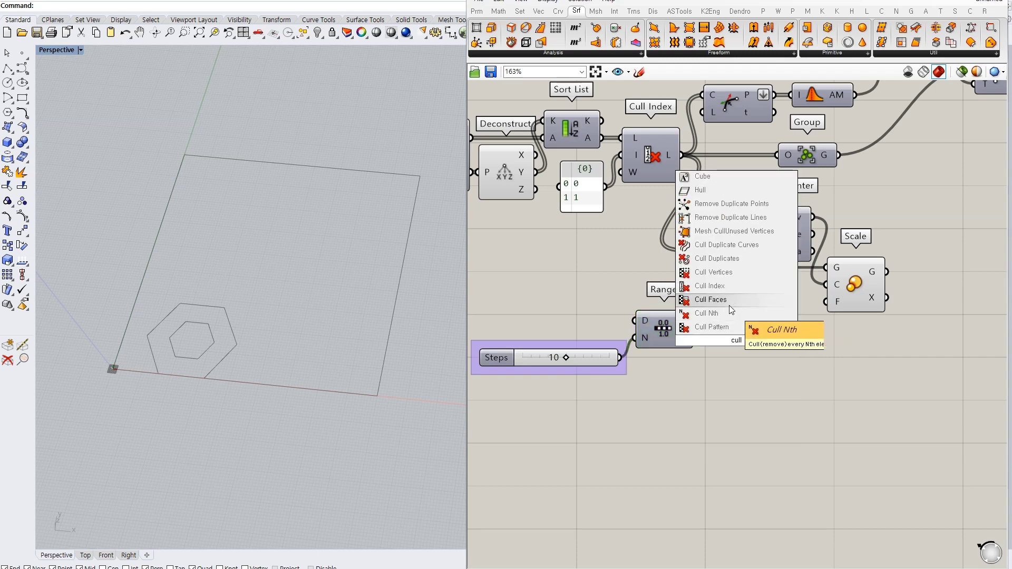
{"action": "left_click", "coordinate": [710, 286]}
{"action": "double_click", "coordinate": [724, 368]}
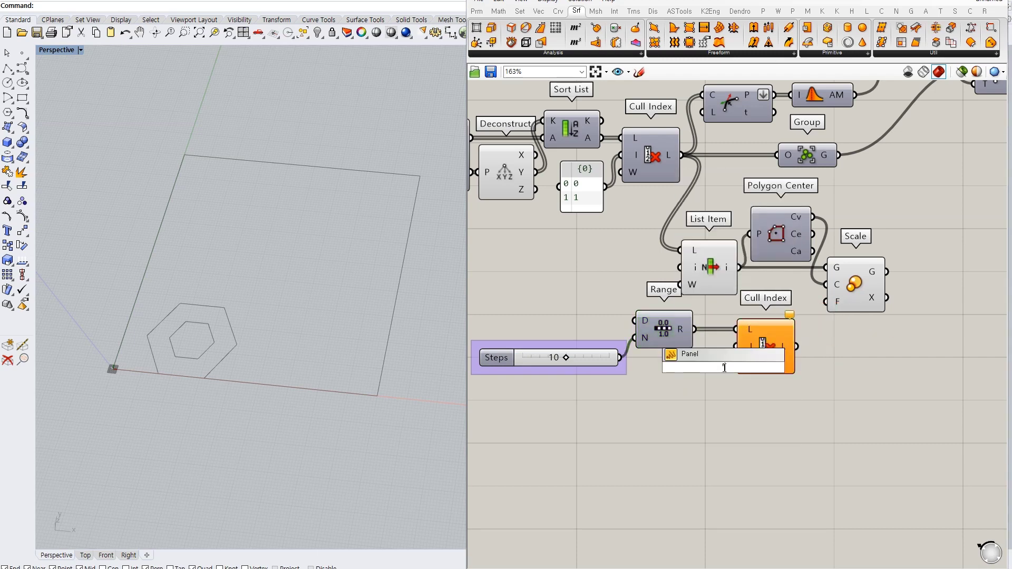
{"action": "type", "text": "\"0"}
{"action": "key", "text": "Return"}
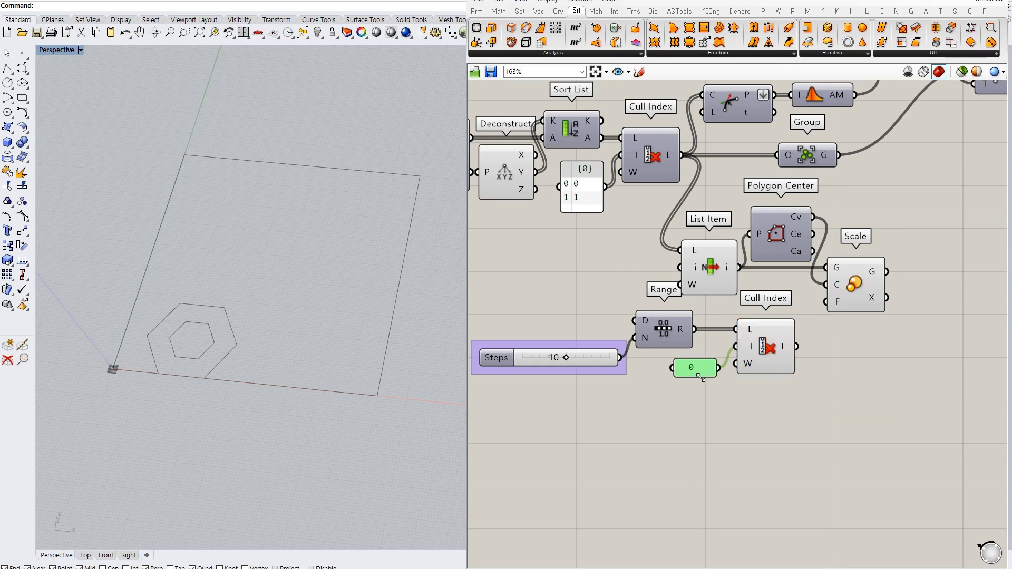
Connect the new Cull Index's L output to Scale's F input and tidy the Steps slider's placement beside Range.
{"action": "right_click_drag", "start_coordinate": [777, 384], "coordinate": [763, 321]}
{"action": "left_click_drag", "start_coordinate": [781, 283], "coordinate": [811, 238]}
{"action": "scroll", "coordinate": [398, 350], "scroll_direction": "up", "scroll_amount": 3}
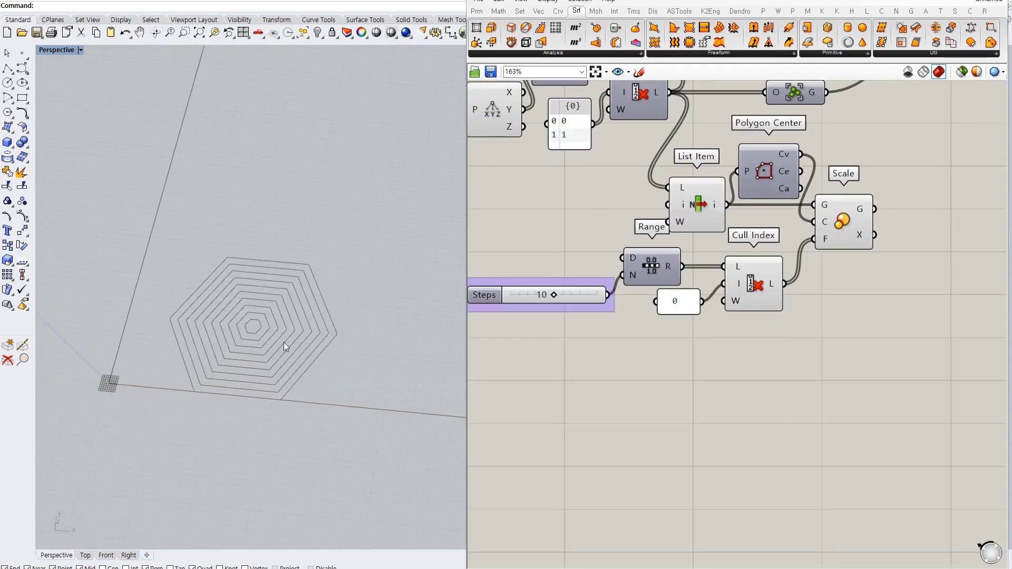
{"action": "right_click_drag", "start_coordinate": [726, 341], "coordinate": [710, 354]}
{"action": "left_click_drag", "start_coordinate": [559, 309], "coordinate": [562, 289]}
{"action": "left_click", "coordinate": [708, 340]}
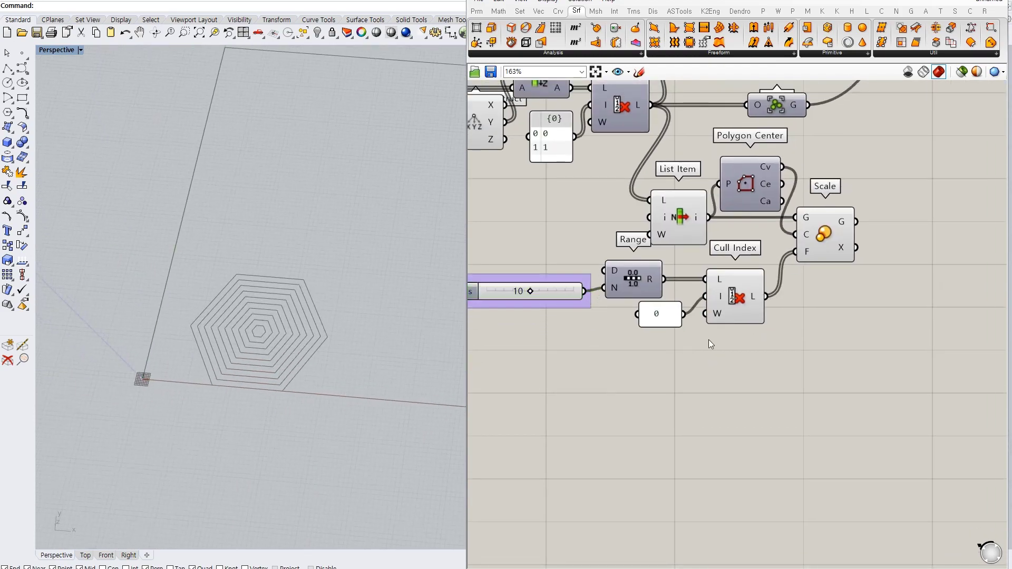
Hide List Item's preview and add an Explode component with Scale's G output connected to its C input.
{"action": "right_click_drag", "start_coordinate": [709, 339], "coordinate": [677, 327]}
{"action": "left_click", "coordinate": [798, 232]}
{"action": "scroll", "coordinate": [798, 228], "scroll_direction": "down", "scroll_amount": 2}
{"action": "left_click", "coordinate": [808, 249]}
{"action": "scroll", "coordinate": [801, 236], "scroll_direction": "down", "scroll_amount": 3}
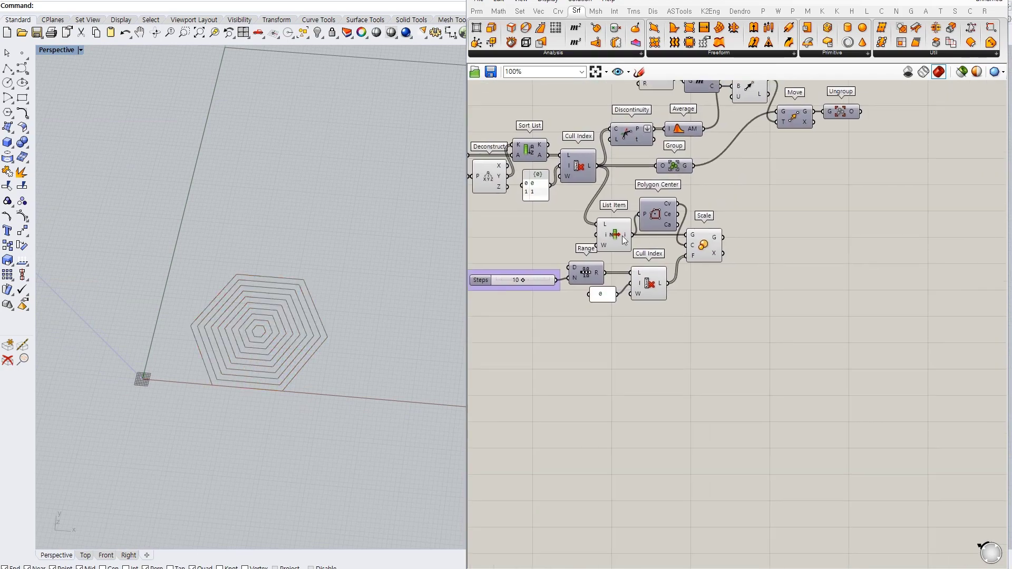
{"action": "left_click", "coordinate": [615, 234]}
{"action": "double_click", "coordinate": [745, 243]}
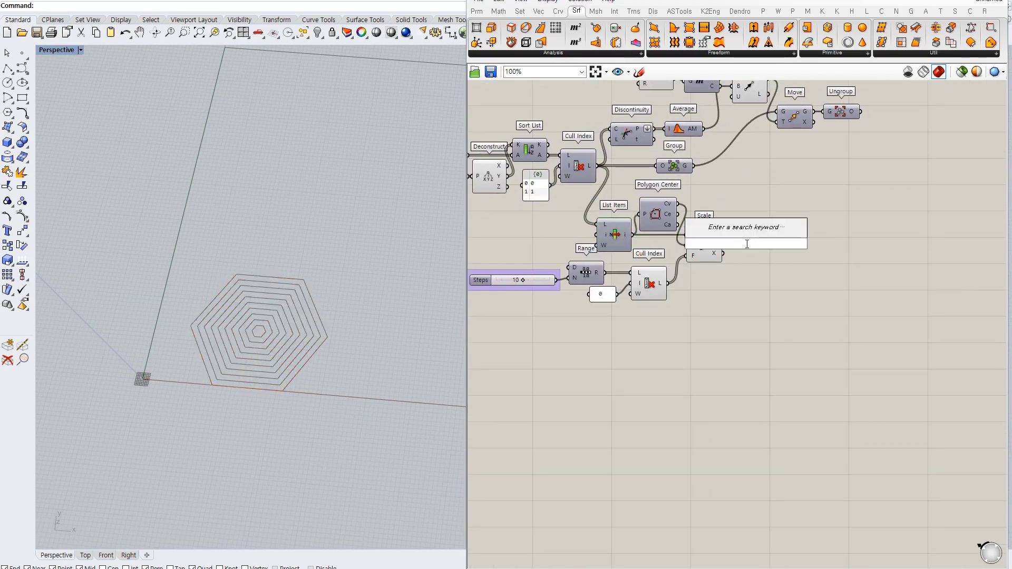
{"action": "type", "text": "exp"}
{"action": "key", "text": "Return"}
{"action": "left_click_drag", "start_coordinate": [723, 232], "coordinate": [732, 237]}
{"action": "scroll", "coordinate": [735, 266], "scroll_direction": "up", "scroll_amount": 2}
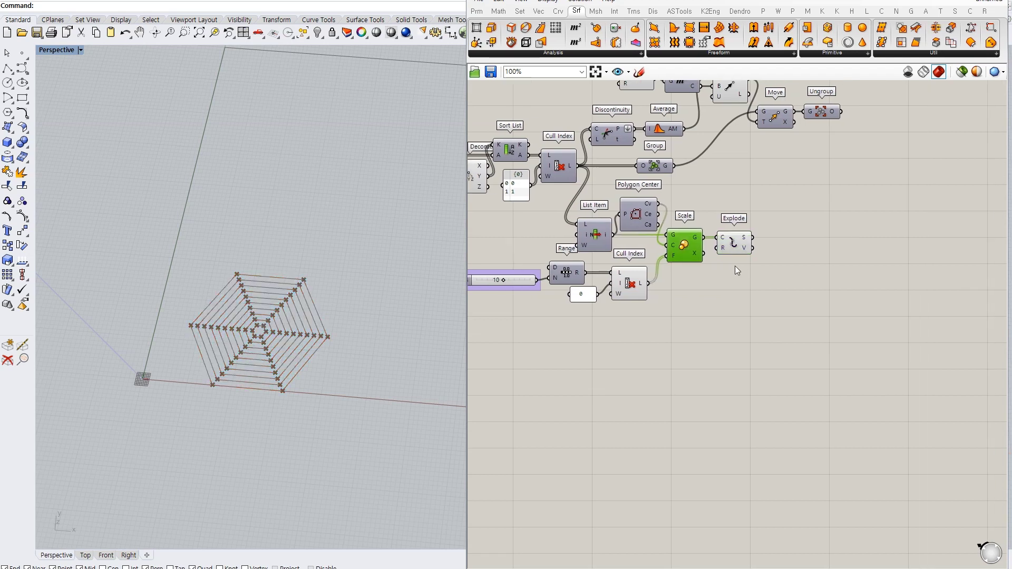
Add a Divide Curve component with Explode's S output in its C input, and hide Explode's preview.
{"action": "double_click", "coordinate": [805, 264]}
{"action": "type", "text": "div"}
{"action": "key", "text": "Return"}
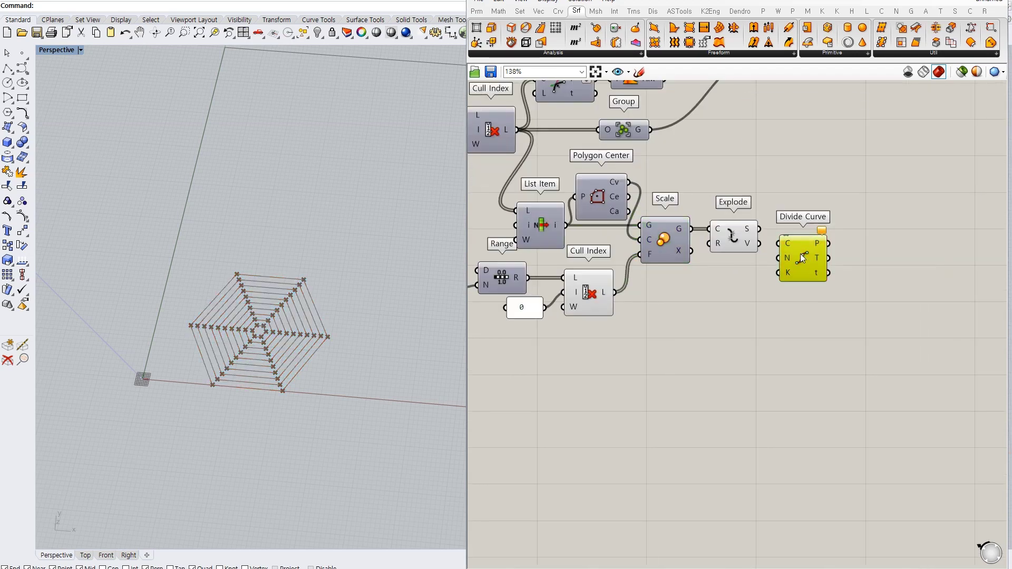
{"action": "left_click_drag", "start_coordinate": [759, 229], "coordinate": [774, 229]}
{"action": "left_click", "coordinate": [802, 243]}
{"action": "left_click", "coordinate": [671, 248]}
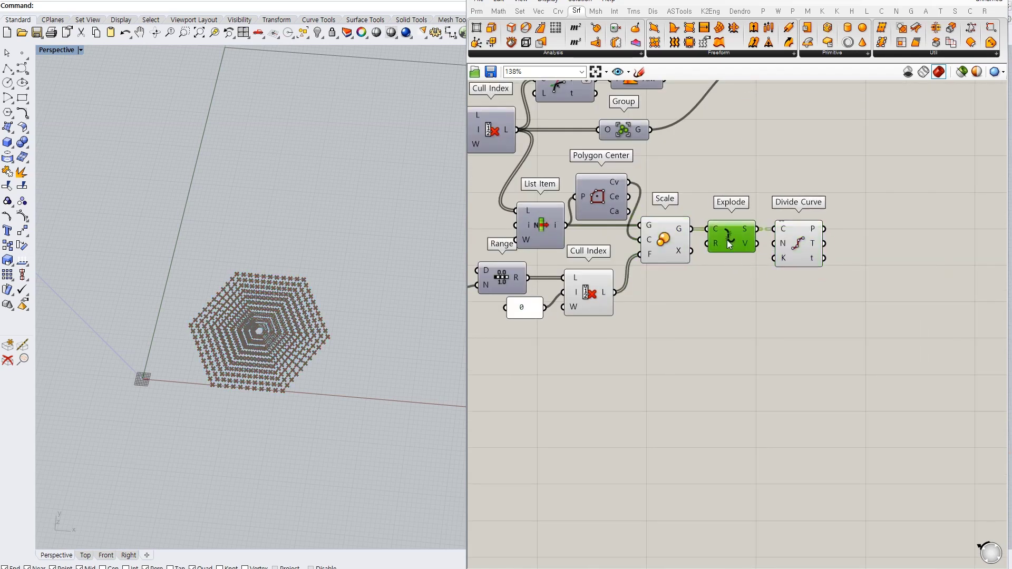
{"action": "left_click", "coordinate": [724, 334]}
Align Divide Curve beside Explode and add a Series component below them.
{"action": "right_click_drag", "start_coordinate": [768, 298], "coordinate": [809, 274]}
{"action": "left_click_drag", "start_coordinate": [832, 202], "coordinate": [820, 201]}
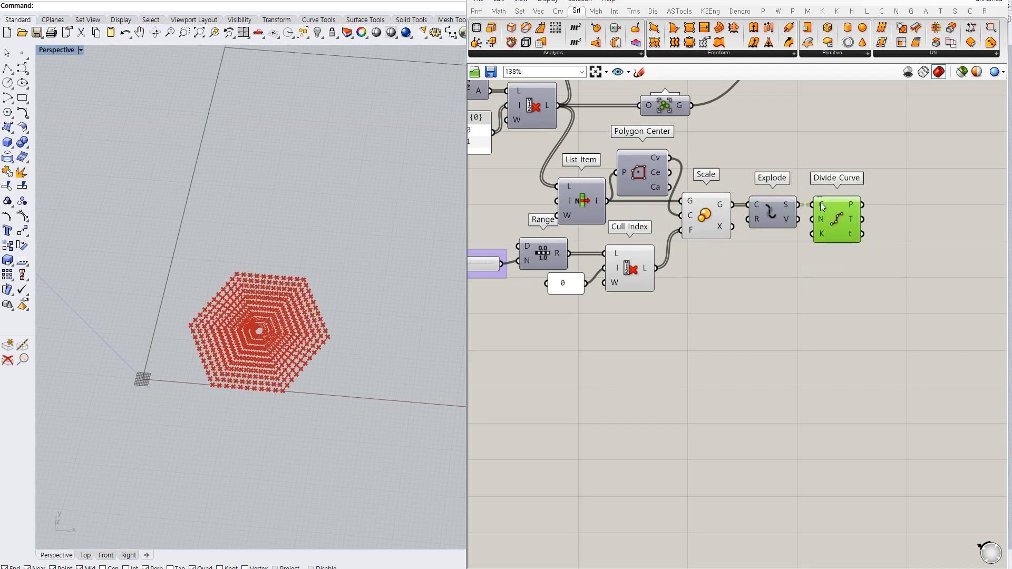
{"action": "left_click", "coordinate": [762, 305]}
{"action": "right_click_drag", "start_coordinate": [761, 307], "coordinate": [795, 313]}
{"action": "double_click", "coordinate": [783, 305]}
{"action": "type", "text": "series"}
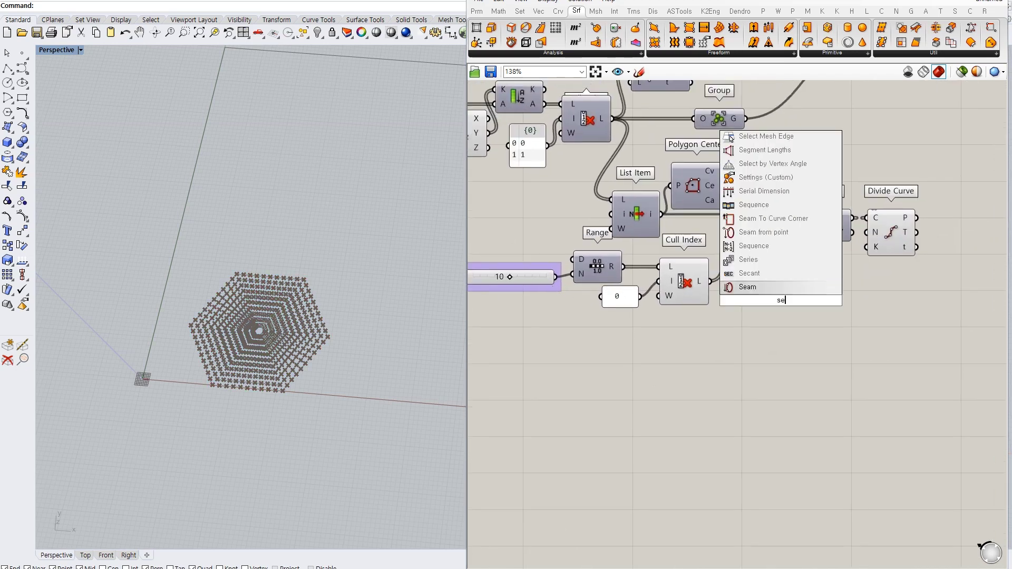
{"action": "key", "text": "Return"}
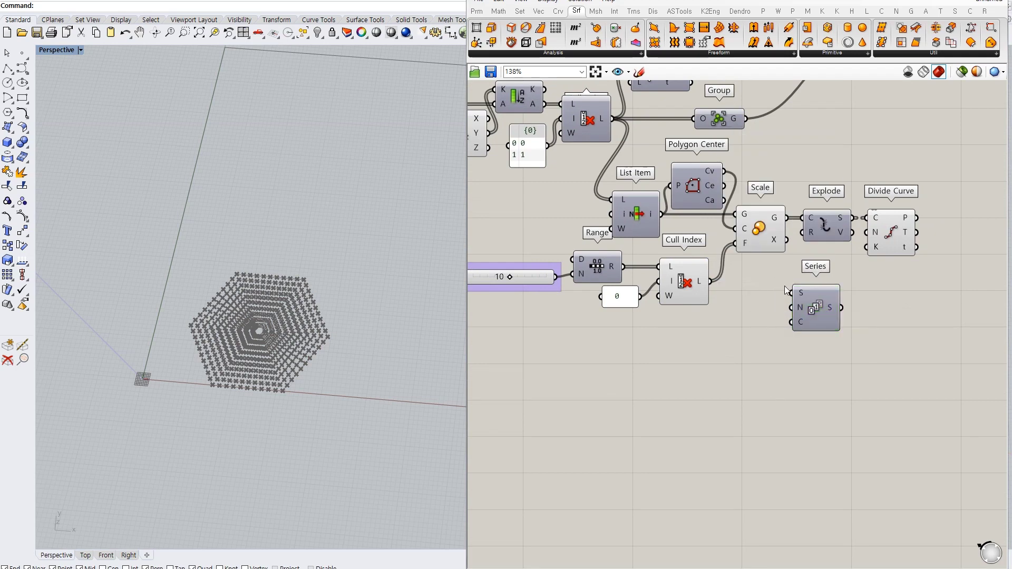
Add a number slider set to 1 with an upper limit of 5, and connect it to Series' S input.
{"action": "double_click", "coordinate": [755, 302]}
{"action": "type", "text": "1"}
{"action": "key", "text": "Return"}
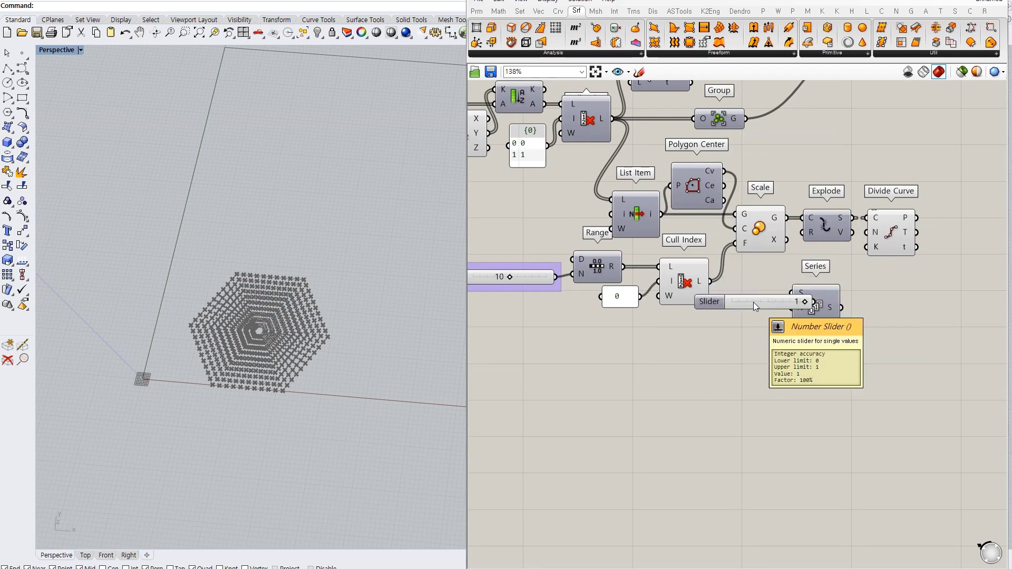
{"action": "double_click", "coordinate": [738, 301]}
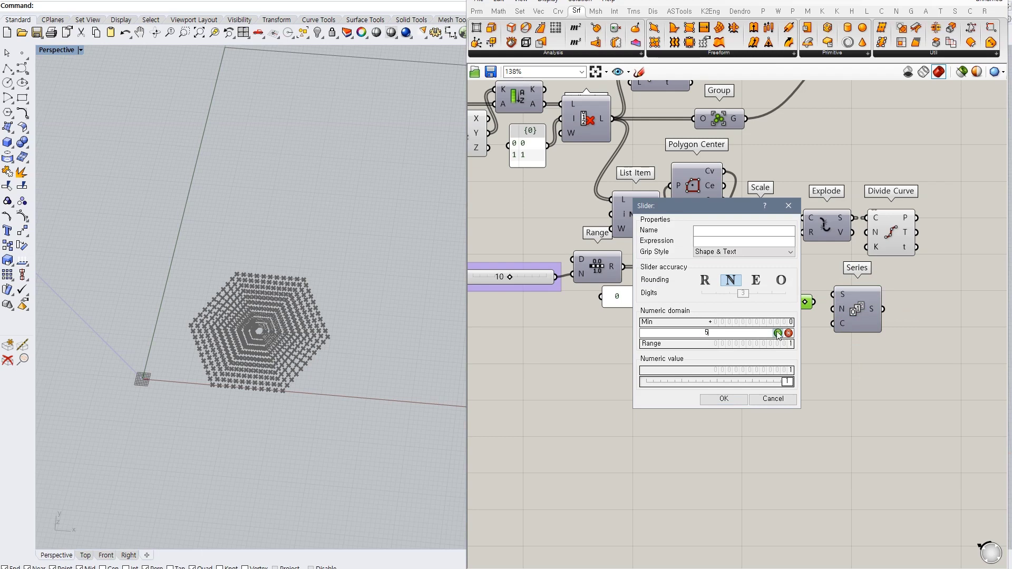
{"action": "left_click", "coordinate": [778, 333]}
{"action": "key", "text": "Return"}
{"action": "left_click_drag", "start_coordinate": [800, 305], "coordinate": [759, 366]}
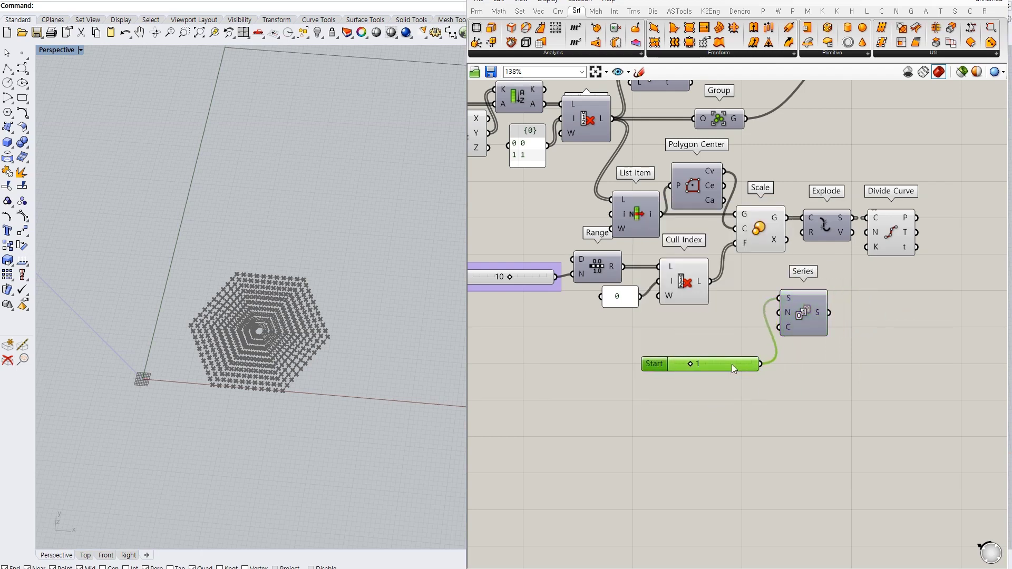
Connect the Steps slider to Series' C input and arrange Series and the Start slider neatly.
{"action": "right_click_drag", "start_coordinate": [606, 344], "coordinate": [628, 343]}
{"action": "left_click_drag", "start_coordinate": [576, 278], "coordinate": [576, 315]}
{"action": "left_click_drag", "start_coordinate": [815, 330], "coordinate": [797, 309]}
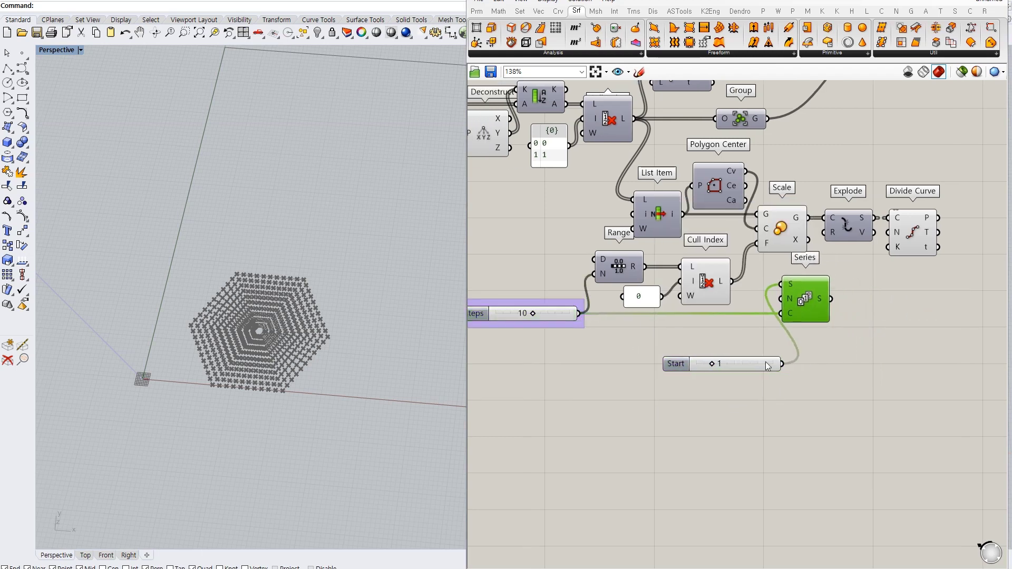
{"action": "left_click_drag", "start_coordinate": [760, 364], "coordinate": [741, 334]}
{"action": "right_click_drag", "start_coordinate": [846, 316], "coordinate": [811, 325]}
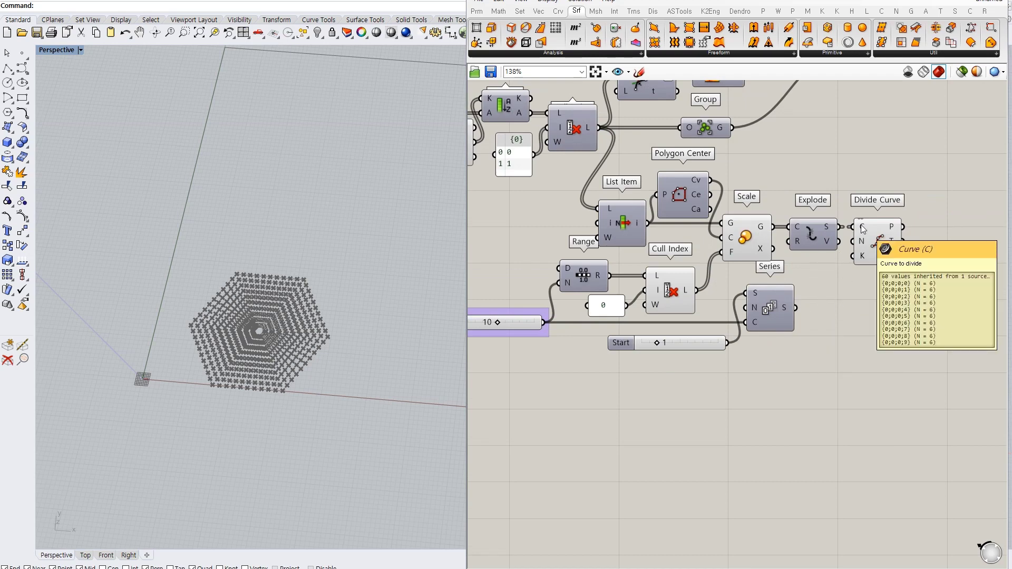
Graft Divide Curve's N input and connect Series' S output to it, hiding Scale's preview.
{"action": "right_click", "coordinate": [862, 242]}
{"action": "left_click", "coordinate": [891, 316]}
{"action": "left_click_drag", "start_coordinate": [858, 242], "coordinate": [802, 298]}
{"action": "left_click", "coordinate": [751, 235]}
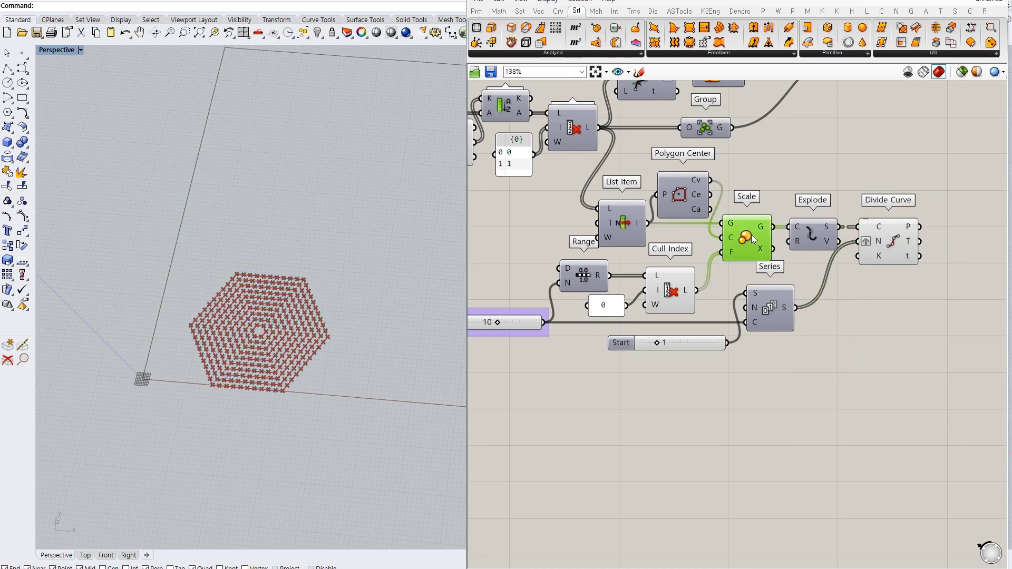
{"action": "left_click", "coordinate": [733, 277]}
{"action": "right_click_drag", "start_coordinate": [253, 338], "coordinate": [293, 334]}
{"action": "right_click_drag", "start_coordinate": [521, 327], "coordinate": [573, 327]}
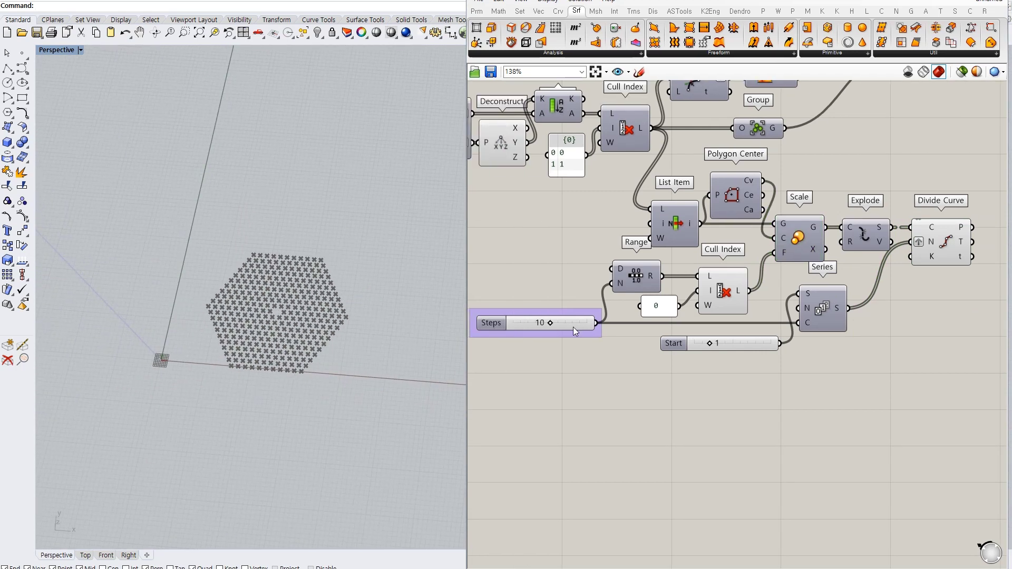
{"action": "mouse_move", "coordinate": [555, 323]}
{"action": "left_mouse_down"}
{"action": "mouse_move", "coordinate": [537, 325]}
{"action": "mouse_move", "coordinate": [555, 329]}
{"action": "left_mouse_up"}
{"action": "left_click", "coordinate": [564, 353]}
{"action": "scroll", "coordinate": [564, 353], "scroll_direction": "down", "scroll_amount": 2}
{"action": "scroll", "coordinate": [754, 319], "scroll_direction": "up", "scroll_amount": 2}
{"action": "left_click", "coordinate": [754, 285]}
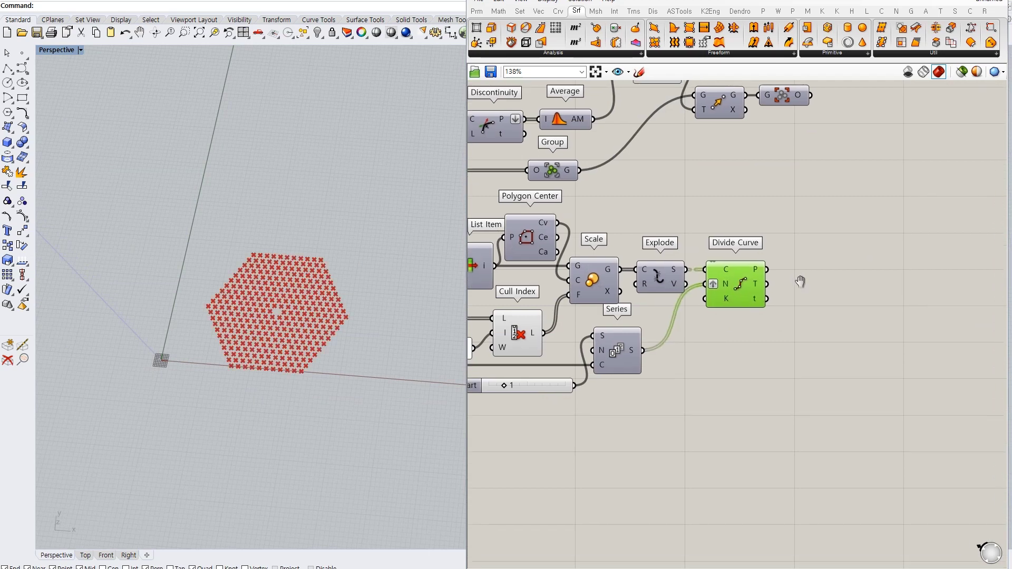
{"action": "left_click", "coordinate": [799, 281]}
{"action": "left_click", "coordinate": [755, 299]}
Add a Merge component with Polygon Center's Cv output in D1 and Divide Curve's P output in D2.
{"action": "double_click", "coordinate": [812, 267]}
{"action": "type", "text": "merge"}
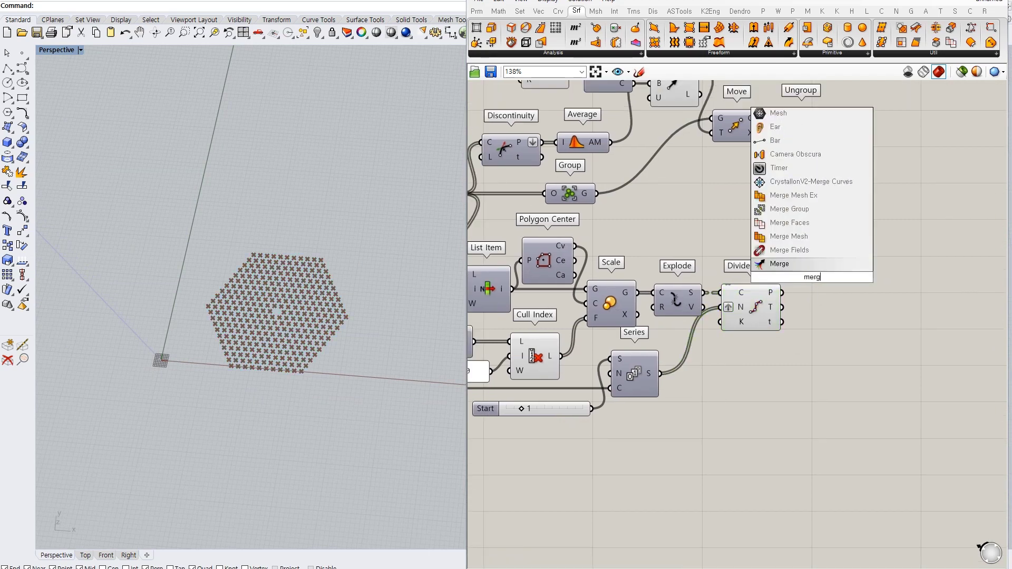
{"action": "key", "text": "Return"}
{"action": "left_click_drag", "start_coordinate": [783, 293], "coordinate": [785, 270]}
{"action": "left_click_drag", "start_coordinate": [806, 277], "coordinate": [832, 292]}
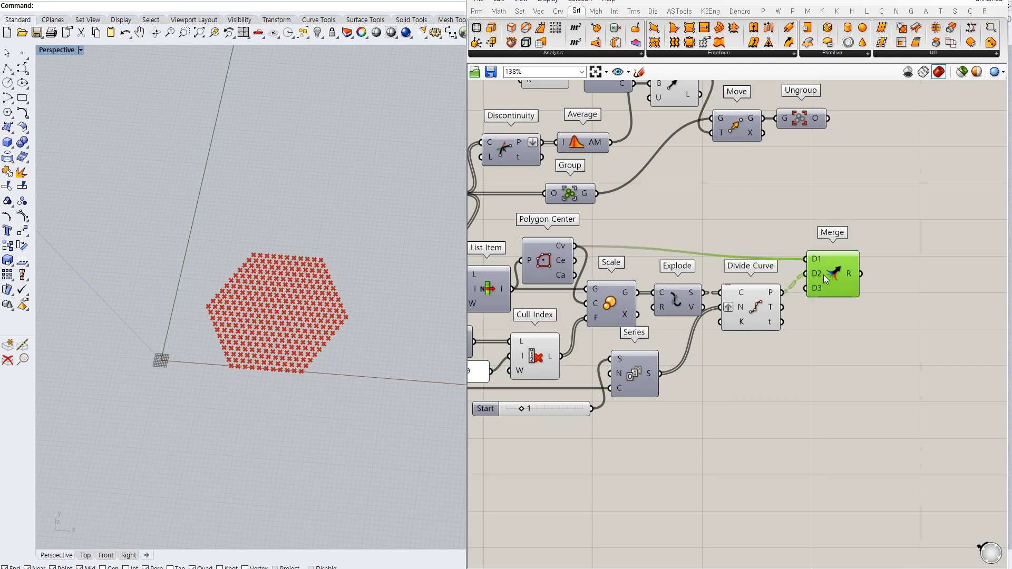
{"action": "left_click", "coordinate": [813, 300]}
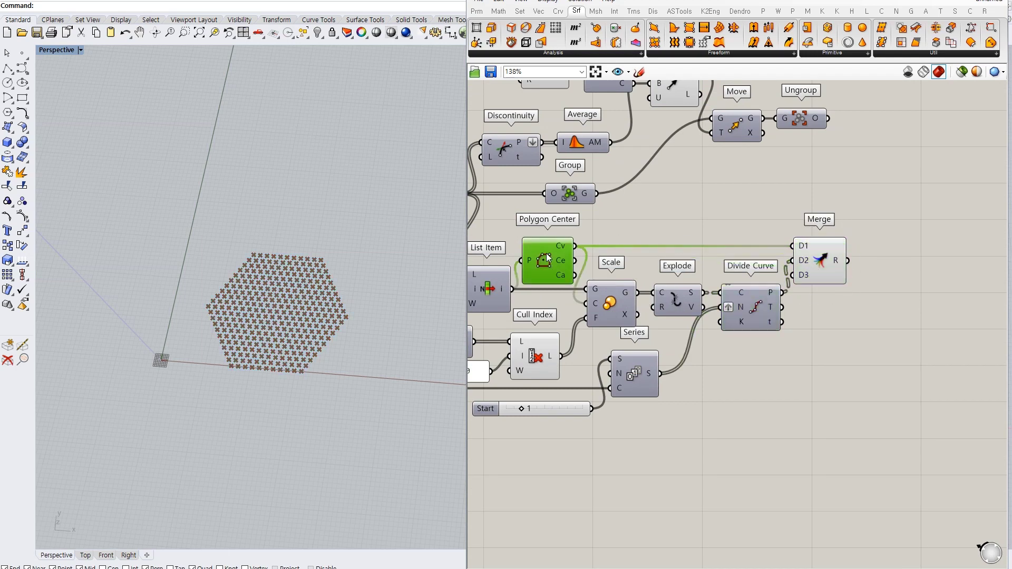
Flatten Merge's R output and connect it to a new Group component, hiding the Divide Curve and Merge previews.
{"action": "right_click", "coordinate": [837, 261]}
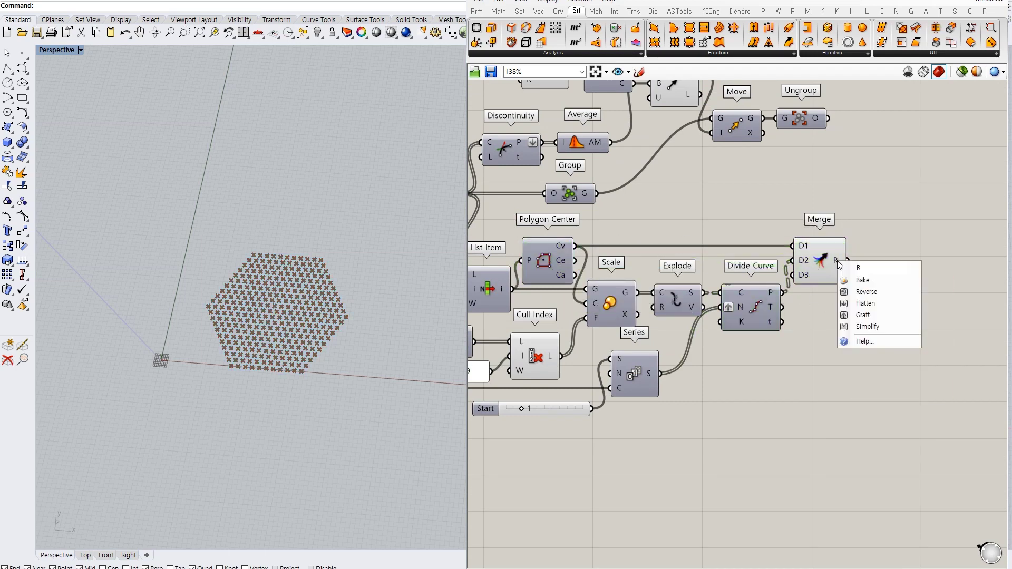
{"action": "left_click", "coordinate": [859, 296]}
{"action": "right_click_drag", "start_coordinate": [893, 280], "coordinate": [840, 282]}
{"action": "double_click", "coordinate": [839, 256]}
{"action": "type", "text": "group"}
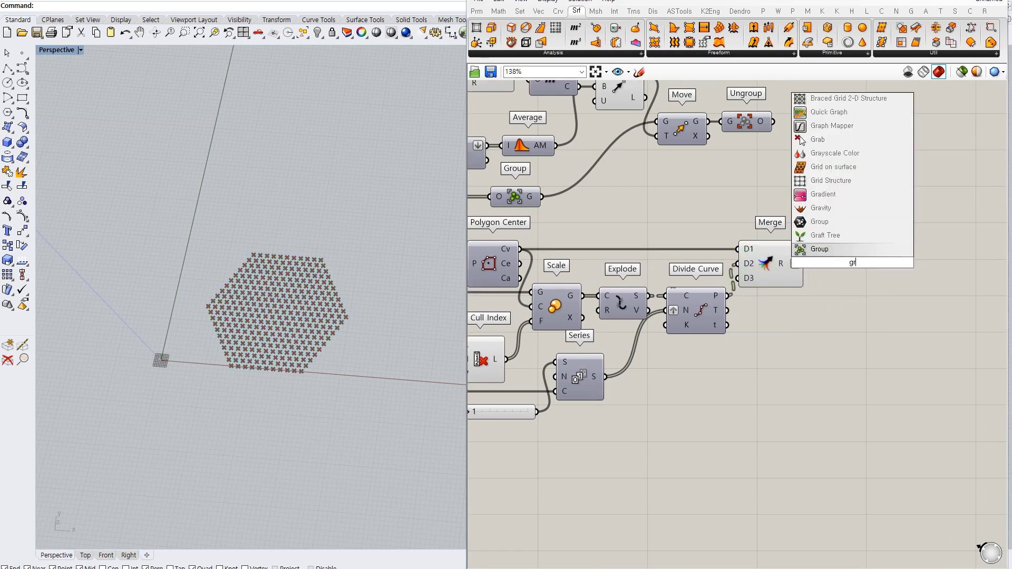
{"action": "key", "text": "Return"}
{"action": "mouse_move", "coordinate": [836, 269]}
{"action": "left_mouse_down"}
{"action": "mouse_move", "coordinate": [806, 264]}
{"action": "mouse_move", "coordinate": [843, 270]}
{"action": "left_mouse_up"}
{"action": "right_click_drag", "start_coordinate": [874, 285], "coordinate": [844, 286]}
Add a Vector 2Pt component beside the new Group component.
{"action": "left_click", "coordinate": [844, 287]}
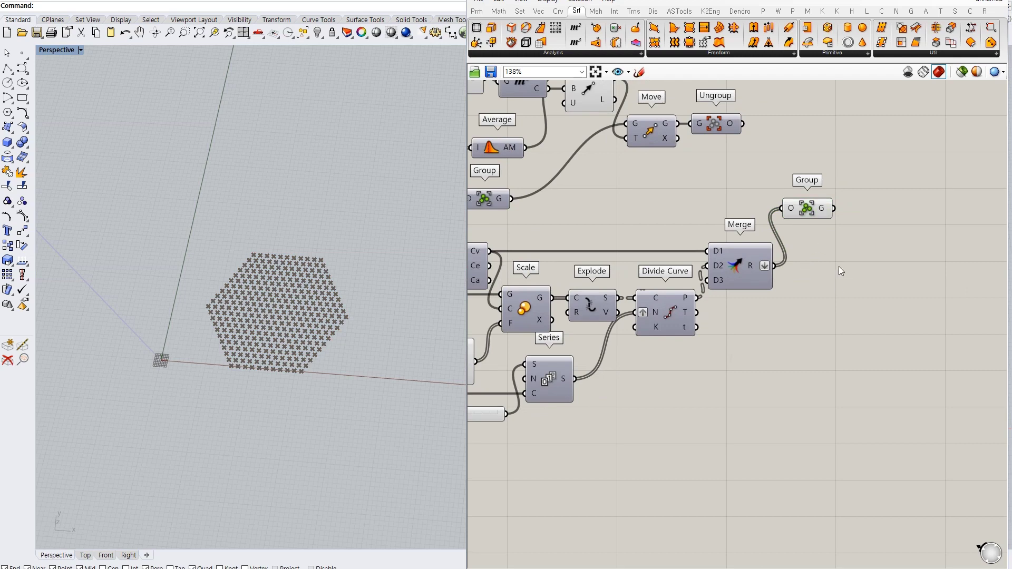
{"action": "type", "text": "vector"}
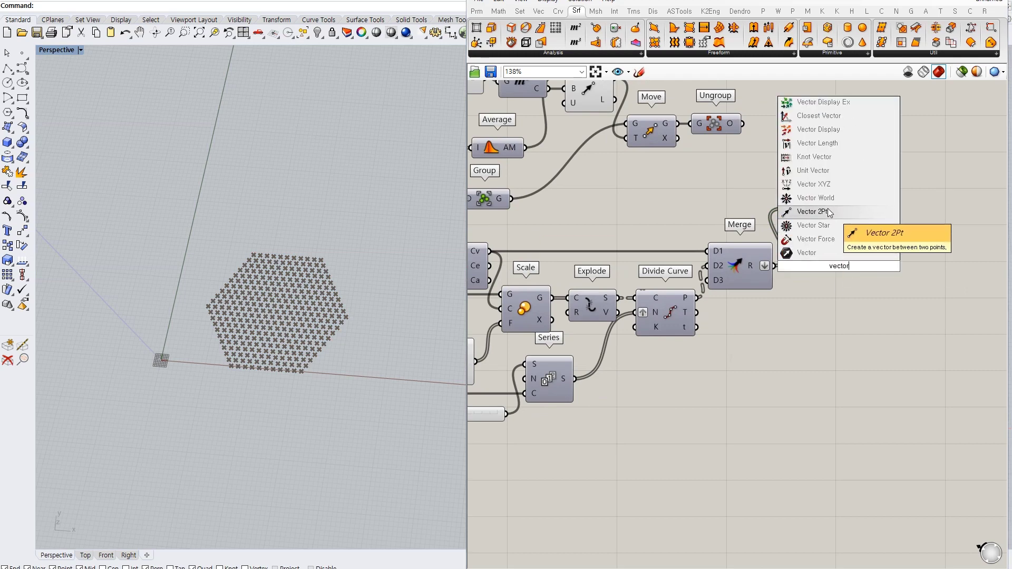
{"action": "left_click", "coordinate": [836, 233]}
{"action": "right_click_drag", "start_coordinate": [820, 267], "coordinate": [808, 292]}
Turn on Ungroup's preview and add a Polygon Center component fed by Ungroup's O output.
{"action": "left_click", "coordinate": [698, 150]}
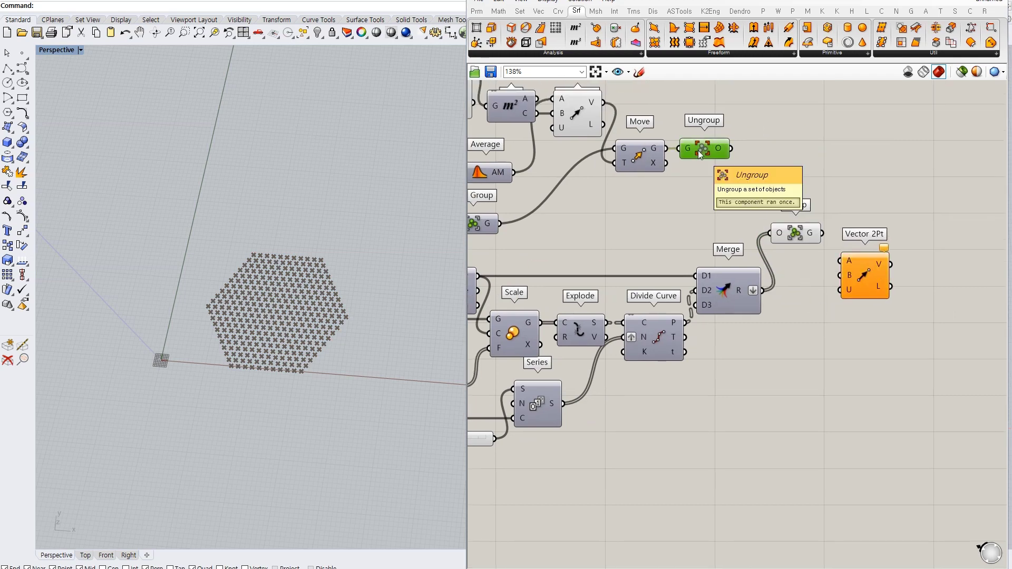
{"action": "right_click_drag", "start_coordinate": [726, 164], "coordinate": [677, 188]}
{"action": "double_click", "coordinate": [705, 200]}
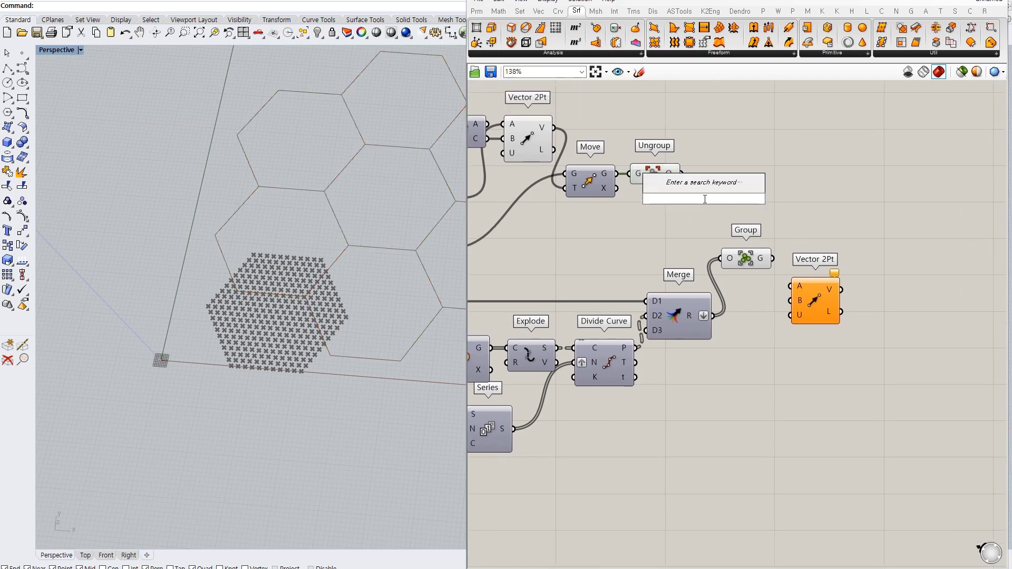
{"action": "type", "text": "polygon"}
{"action": "key", "text": "Return"}
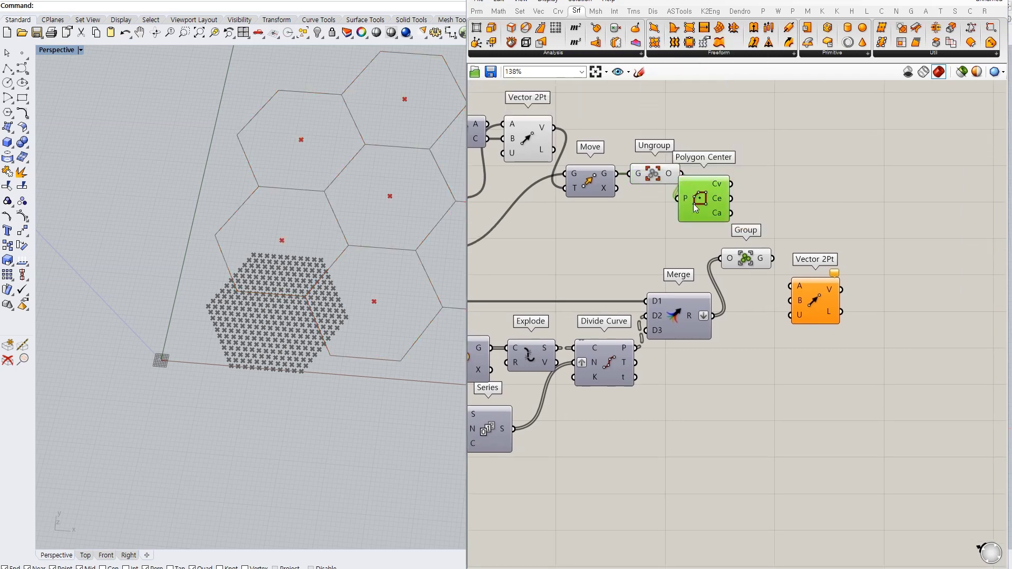
{"action": "left_click_drag", "start_coordinate": [743, 220], "coordinate": [750, 220]}
{"action": "left_click_drag", "start_coordinate": [749, 263], "coordinate": [749, 274]}
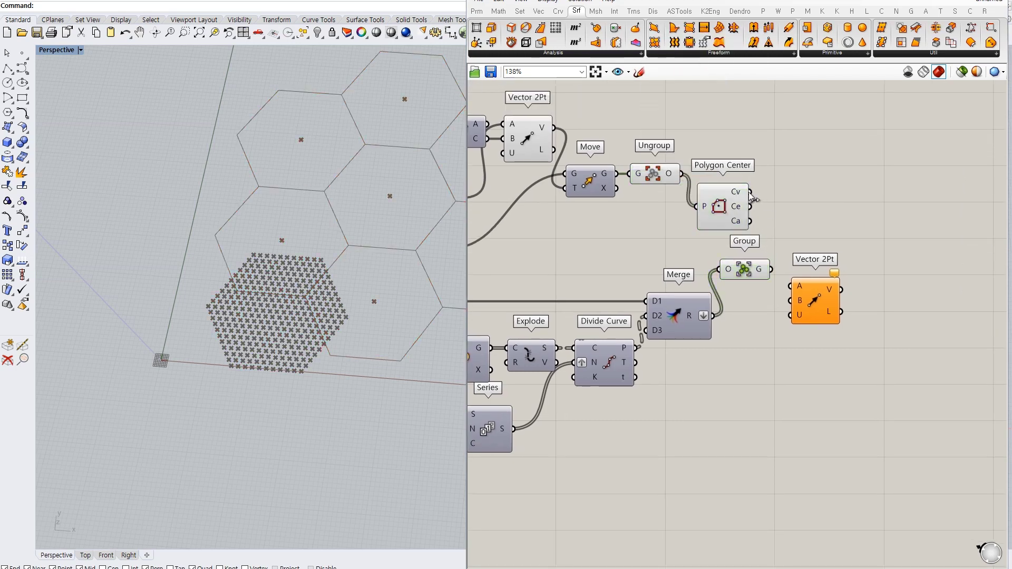
Connect the single hexagon's Cv center through a relay to Vector 2Pt's A input, and the moved hexagons' Cv centers to B.
{"action": "right_click_drag", "start_coordinate": [643, 317], "coordinate": [802, 303]}
{"action": "left_click_drag", "start_coordinate": [827, 302], "coordinate": [837, 324]}
{"action": "double_click", "coordinate": [775, 307]}
{"action": "left_click_drag", "start_coordinate": [775, 308], "coordinate": [957, 303]}
{"action": "right_click_drag", "start_coordinate": [957, 303], "coordinate": [774, 305]}
Add a Move component with the point Group's G output in G and Vector 2Pt's V output in T.
{"action": "double_click", "coordinate": [852, 284]}
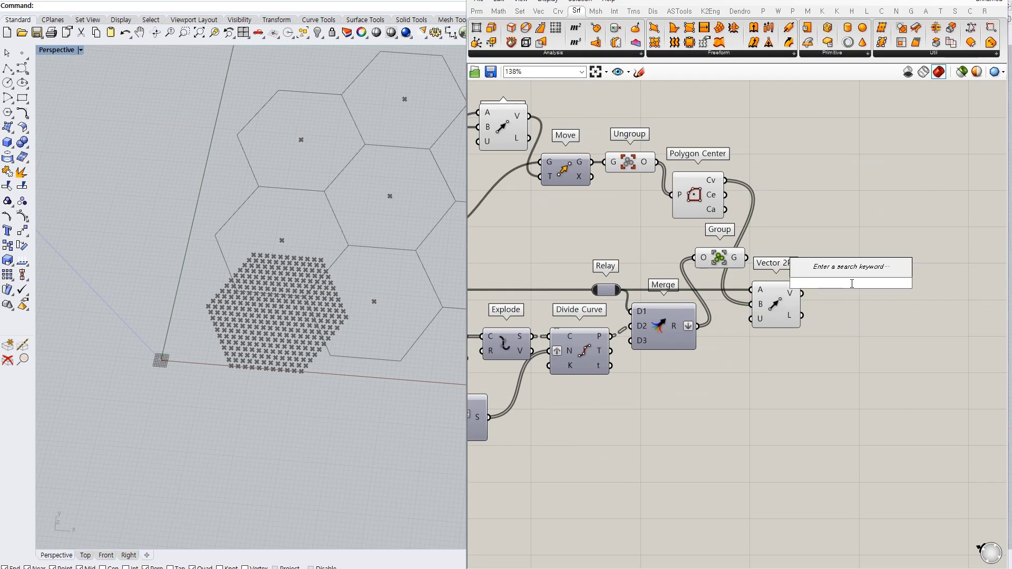
{"action": "type", "text": "Move"}
{"action": "key", "text": "Return"}
{"action": "left_click_drag", "start_coordinate": [757, 264], "coordinate": [748, 258]}
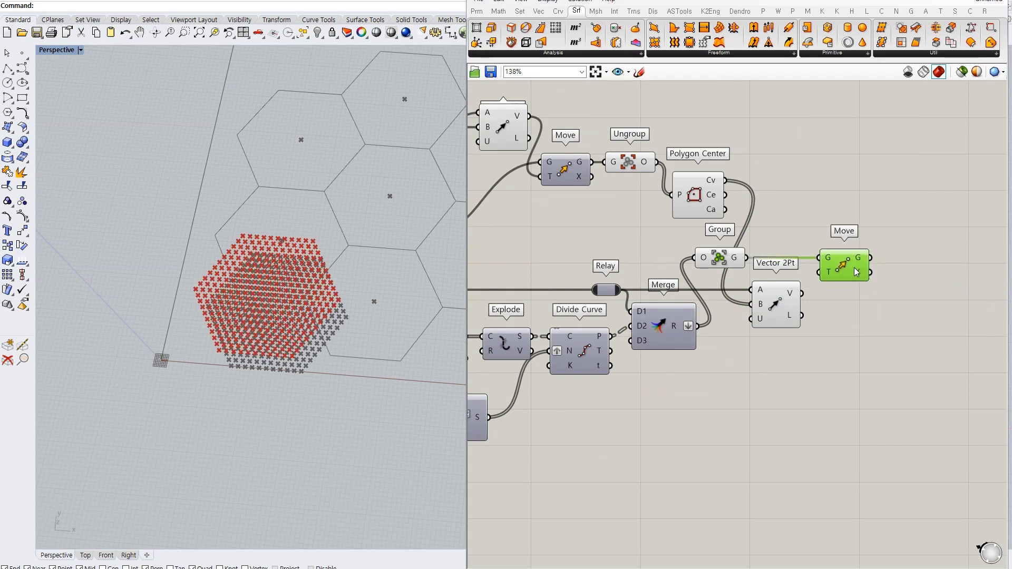
{"action": "left_click_drag", "start_coordinate": [802, 293], "coordinate": [826, 290]}
{"action": "scroll", "coordinate": [694, 285], "scroll_direction": "down", "scroll_amount": 3}
{"action": "right_click_drag", "start_coordinate": [626, 350], "coordinate": [660, 360]}
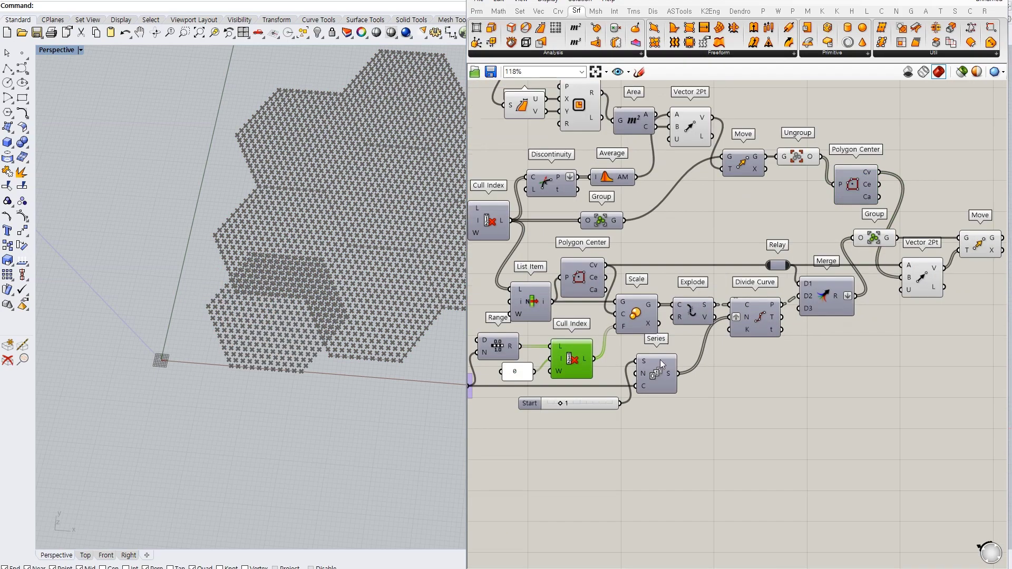
Turn off the point Move's preview and add an Ungroup component fed by its G output.
{"action": "scroll", "coordinate": [792, 273], "scroll_direction": "up", "scroll_amount": 3}
{"action": "left_click", "coordinate": [787, 272]}
{"action": "scroll", "coordinate": [242, 330], "scroll_direction": "down", "scroll_amount": 3}
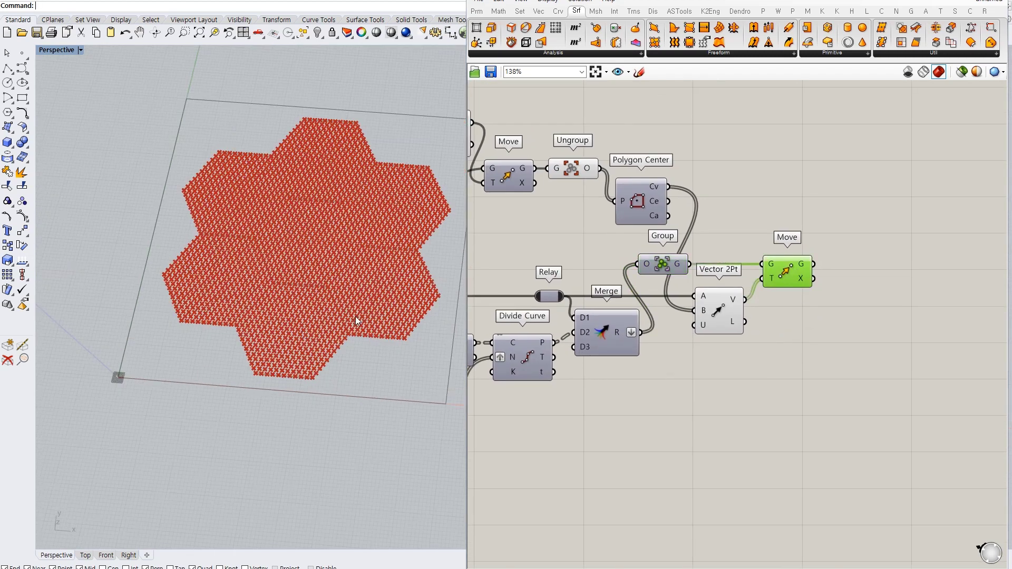
{"action": "right_click_drag", "start_coordinate": [355, 316], "coordinate": [363, 343]}
{"action": "left_click", "coordinate": [776, 335]}
{"action": "key", "text": "ctrl+z"}
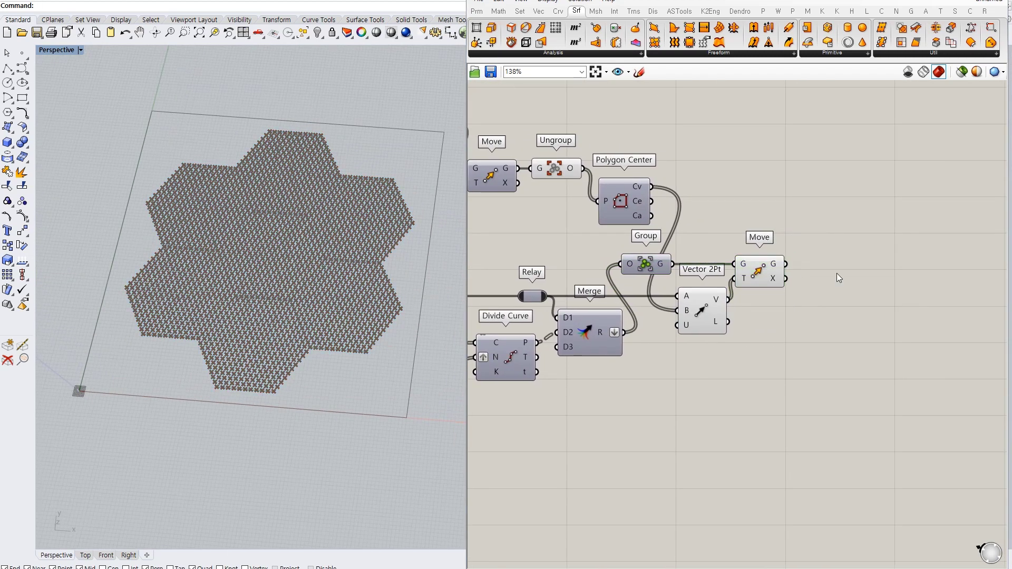
{"action": "type", "text": "ungroup"}
{"action": "key", "text": "Return"}
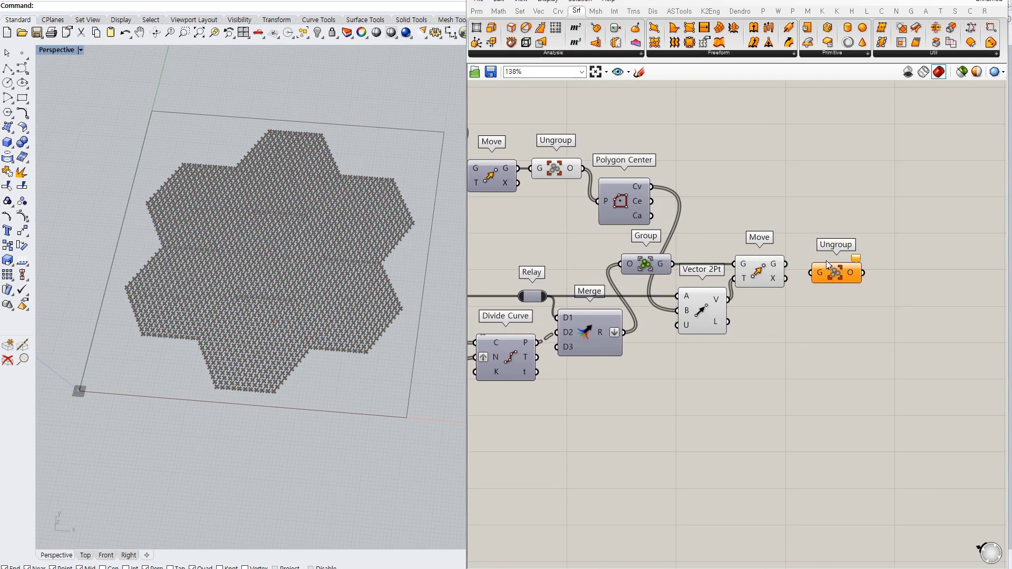
{"action": "right_click_drag", "start_coordinate": [867, 280], "coordinate": [807, 289]}
{"action": "left_click", "coordinate": [807, 290]}
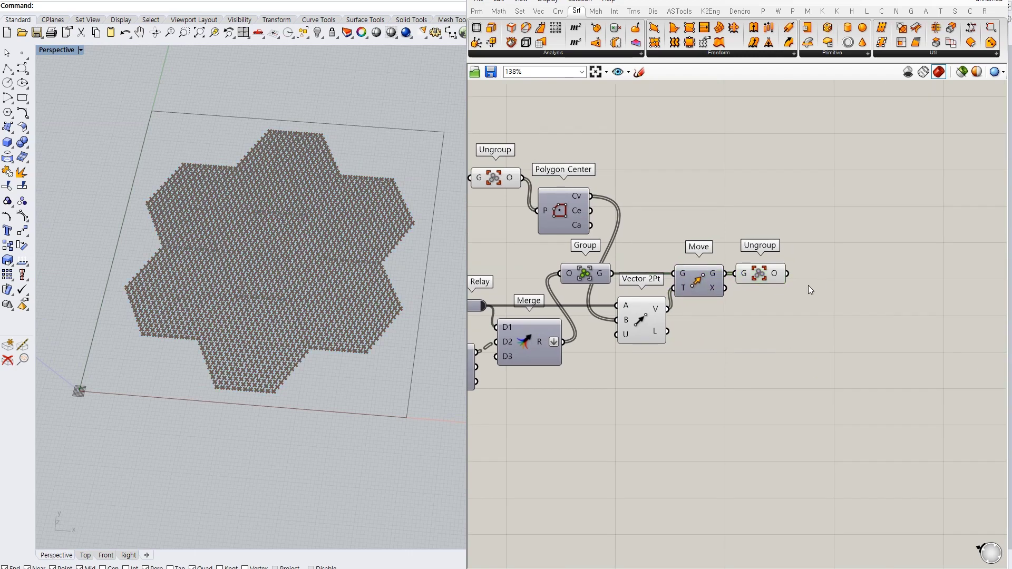
Add a Cull Duplicates component fed by the new Ungroup's O output, and flatten that output.
{"action": "double_click", "coordinate": [839, 260]}
{"action": "type", "text": "cull dup"}
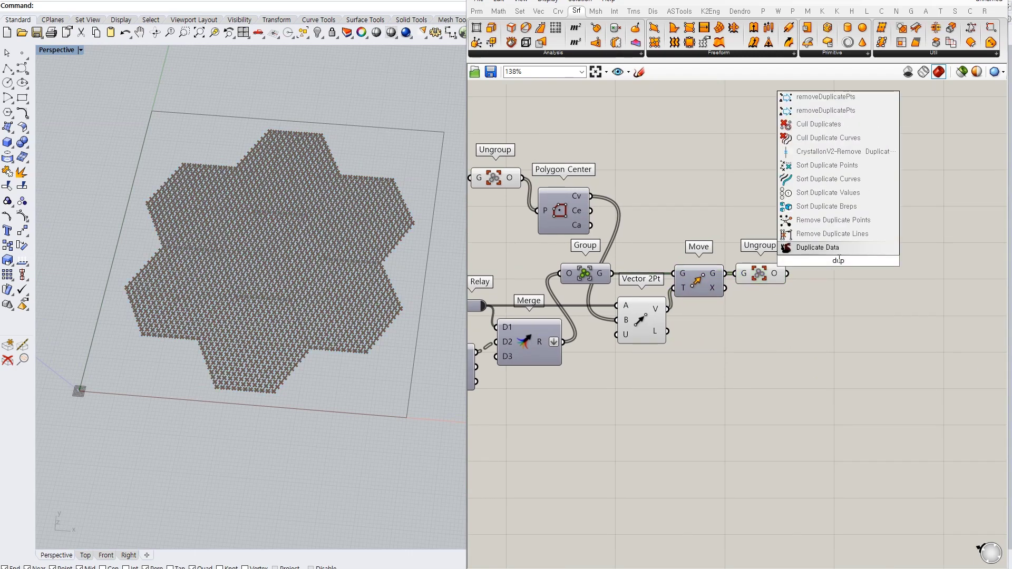
{"action": "key", "text": "Return"}
{"action": "left_click_drag", "start_coordinate": [787, 273], "coordinate": [817, 284]}
{"action": "right_click", "coordinate": [817, 285]}
{"action": "left_click", "coordinate": [833, 361]}
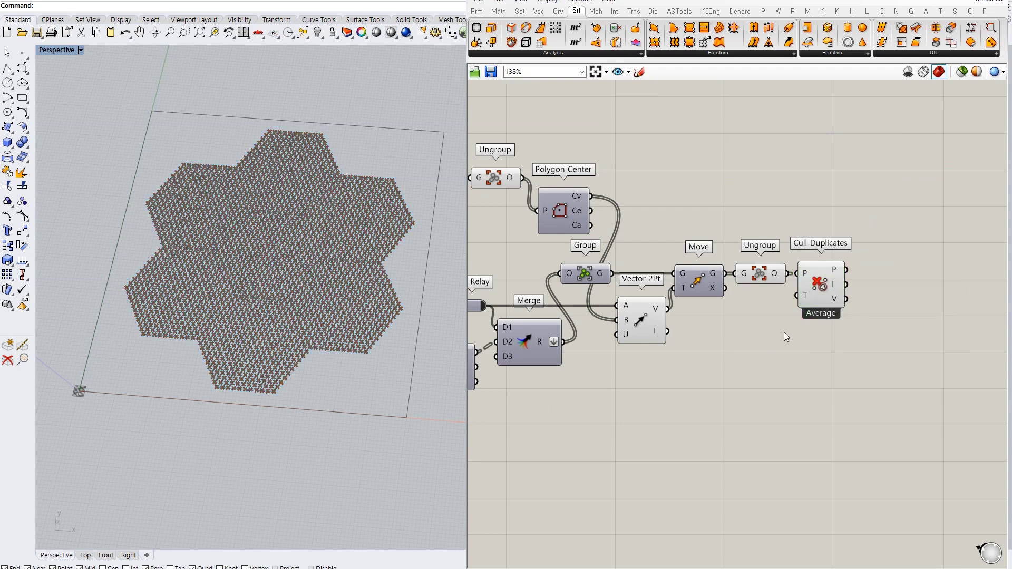
{"action": "right_click", "coordinate": [784, 275]}
{"action": "left_click", "coordinate": [812, 324]}
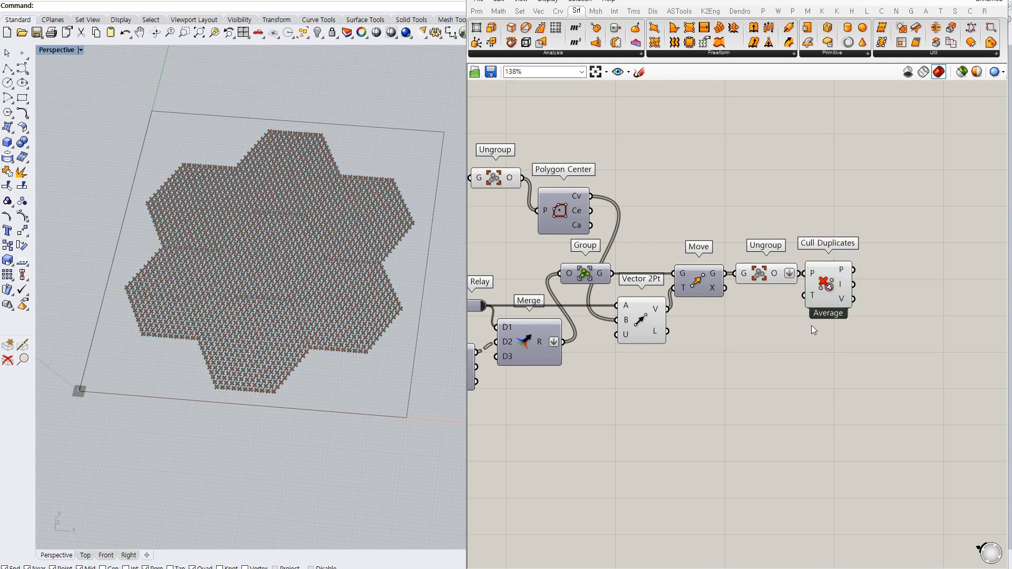
Set the point Cull Duplicates component to Leave One and turn off its source Ungroup's preview.
{"action": "right_click", "coordinate": [835, 284]}
{"action": "left_click", "coordinate": [840, 335]}
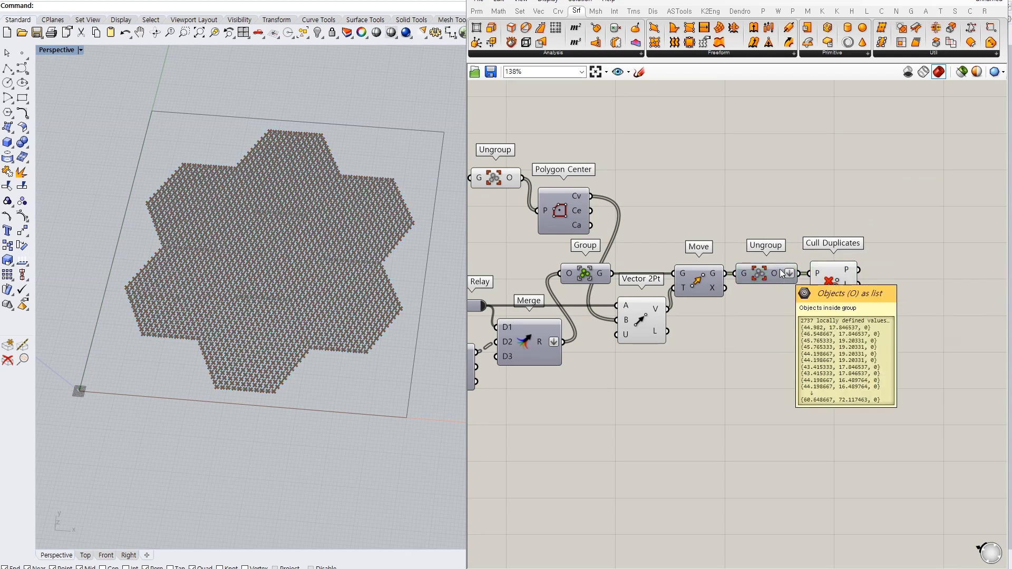
{"action": "left_click", "coordinate": [833, 287]}
{"action": "right_click_drag", "start_coordinate": [883, 272], "coordinate": [858, 277]}
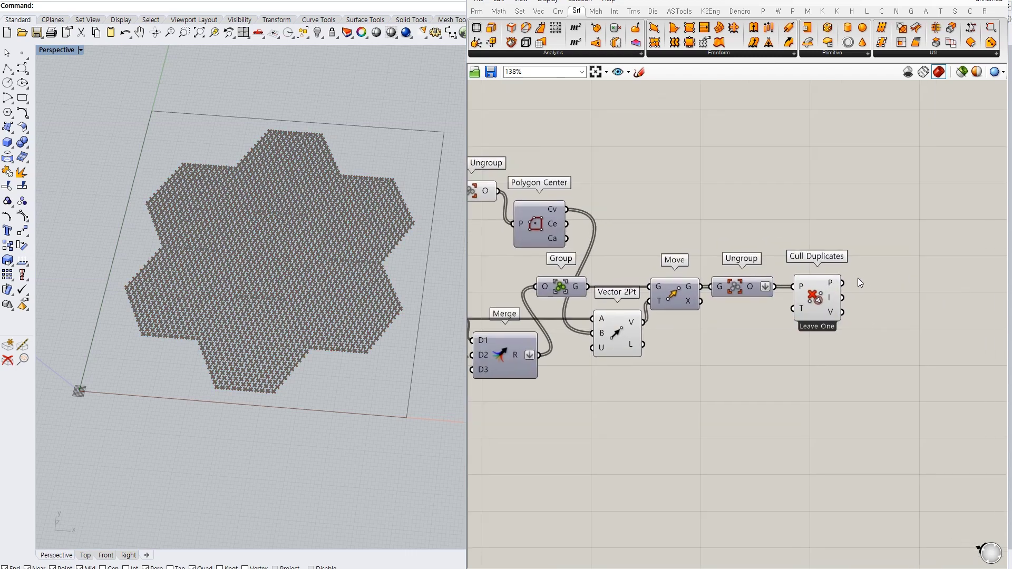
Add an Explode component fed by the hexagons' Ungroup O output and flatten its S output.
{"action": "scroll", "coordinate": [775, 242], "scroll_direction": "down", "scroll_amount": 2}
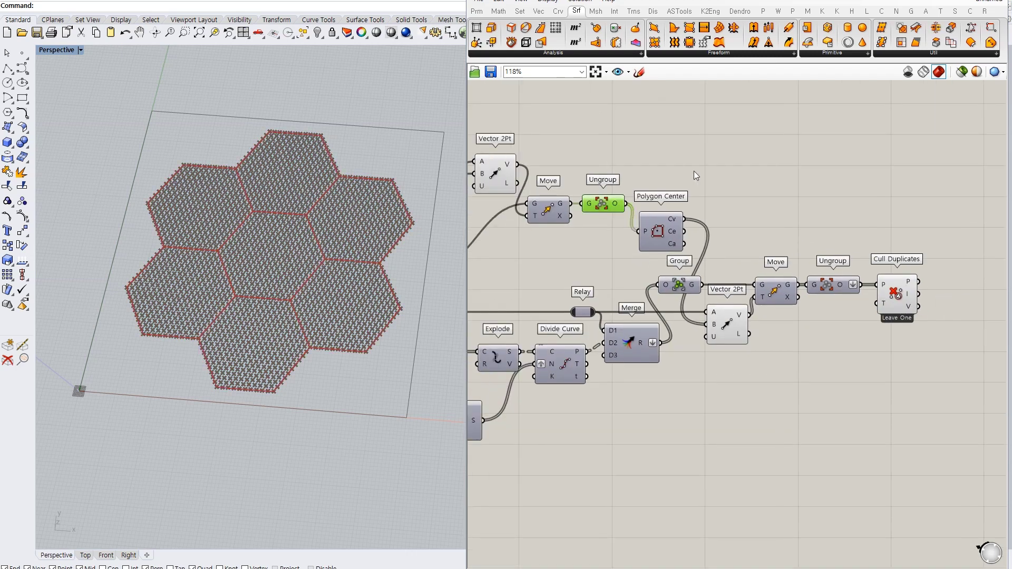
{"action": "double_click", "coordinate": [667, 166]}
{"action": "type", "text": "explode"}
{"action": "key", "text": "Return"}
{"action": "left_click_drag", "start_coordinate": [648, 160], "coordinate": [624, 215]}
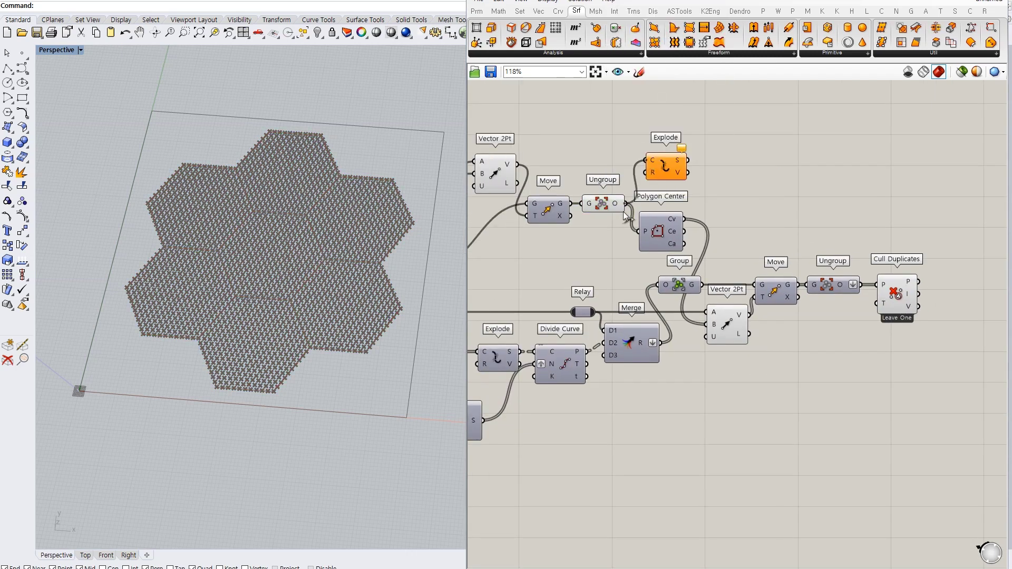
{"action": "right_click_drag", "start_coordinate": [354, 267], "coordinate": [368, 274]}
{"action": "double_click", "coordinate": [663, 180]}
{"action": "left_click_drag", "start_coordinate": [665, 167], "coordinate": [704, 158]}
{"action": "right_click", "coordinate": [672, 154]}
{"action": "left_click", "coordinate": [696, 193]}
Add a Curve Middle component on Explode's S output and feed its M output to a Cull Duplicates component set to Leave One.
{"action": "double_click", "coordinate": [725, 158]}
{"action": "type", "text": "curve mid"}
{"action": "key", "text": "Return"}
{"action": "left_click_drag", "start_coordinate": [727, 158], "coordinate": [725, 173]}
{"action": "double_click", "coordinate": [775, 161]}
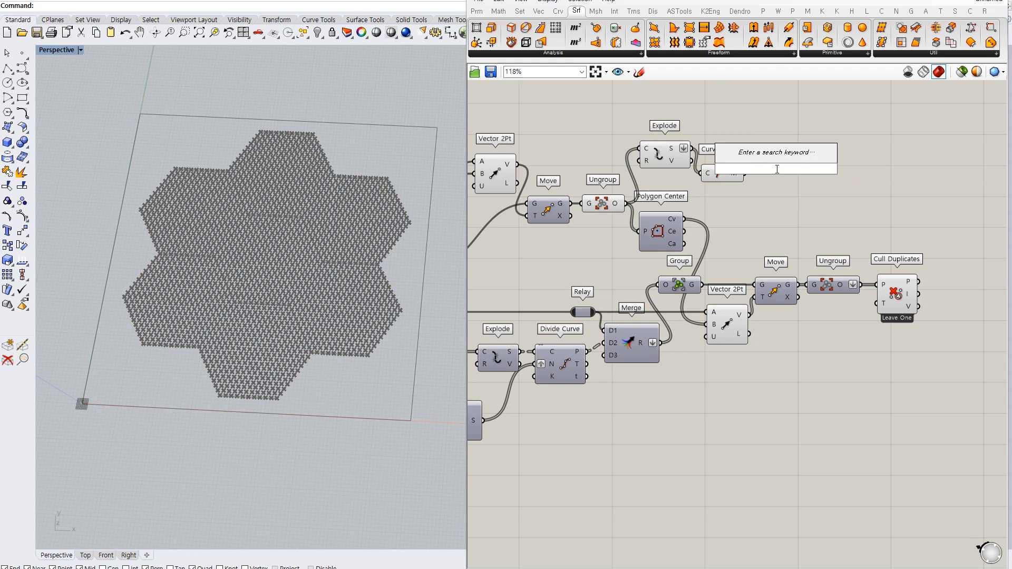
{"action": "type", "text": "cull dup"}
{"action": "left_click", "coordinate": [769, 42]}
{"action": "right_click", "coordinate": [786, 176]}
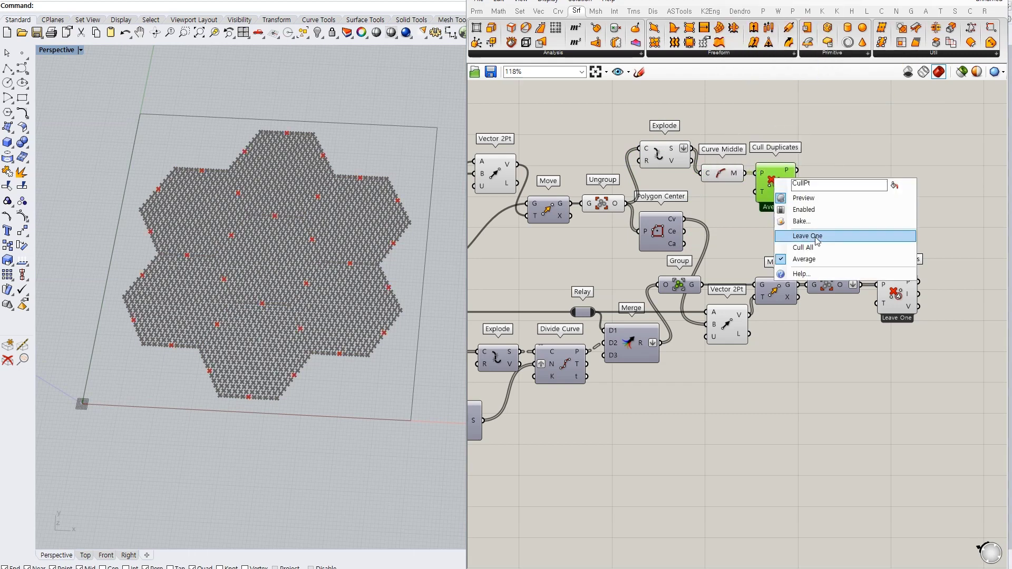
{"action": "left_click", "coordinate": [839, 236]}
{"action": "double_click", "coordinate": [831, 182]}
{"action": "type", "text": "list item"}
{"action": "key", "text": "Return"}
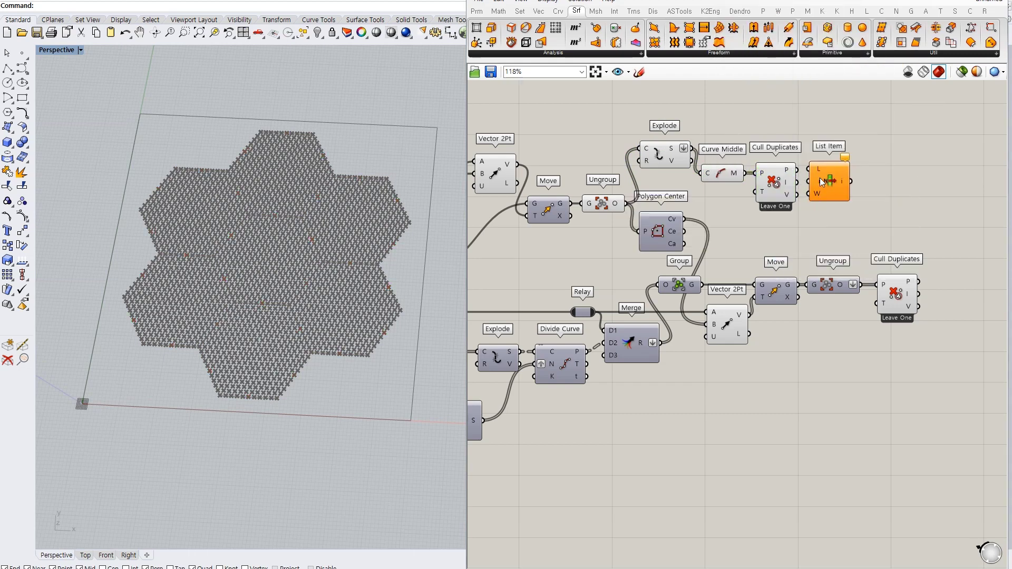
{"action": "left_click", "coordinate": [837, 174]}
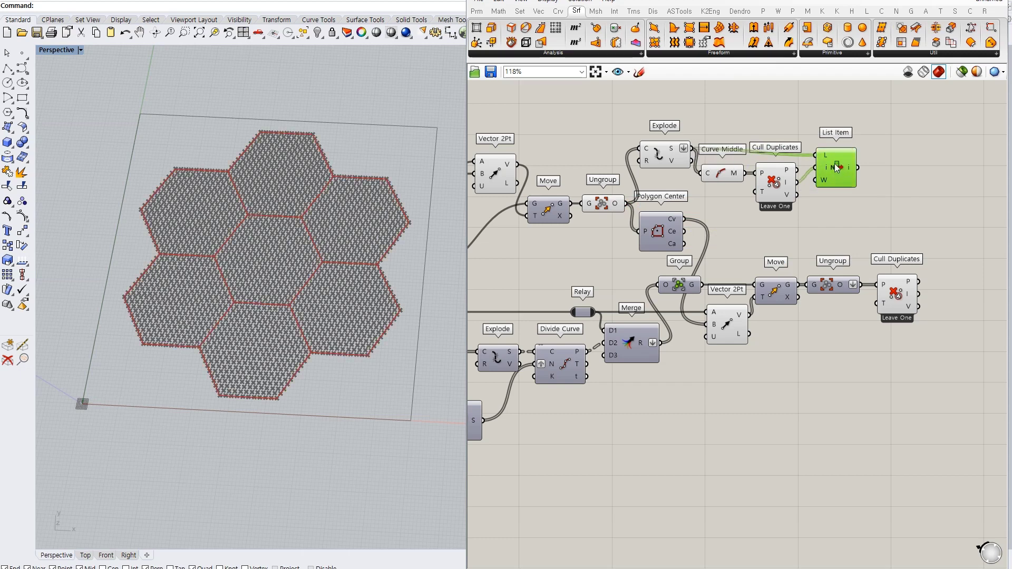
{"action": "key", "text": "Delete"}
Add a Cull Index component with Explode's S output in L and the midpoint Cull Duplicates' I output in I.
{"action": "double_click", "coordinate": [833, 164]}
{"action": "type", "text": "cull"}
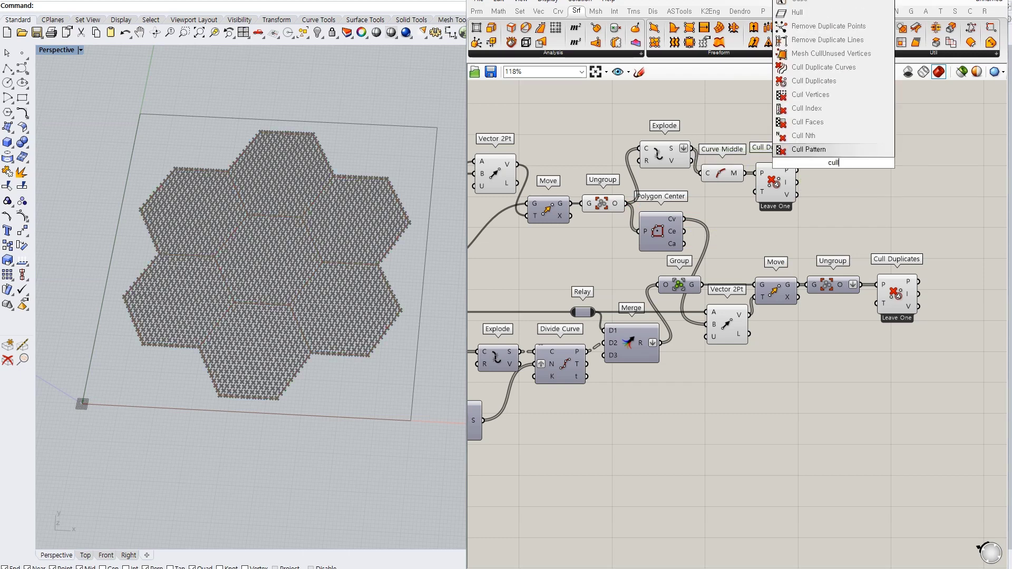
{"action": "left_click", "coordinate": [817, 107]}
{"action": "left_click_drag", "start_coordinate": [836, 170], "coordinate": [831, 158]}
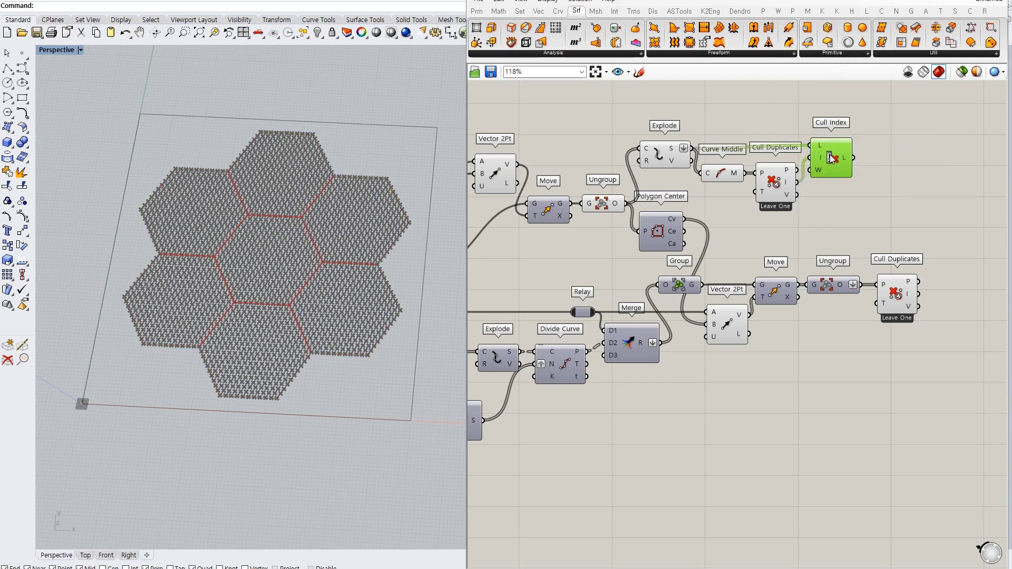
Turn off the previews of the hexagons' Explode, Curve Middle and midpoint Cull Duplicates components.
{"action": "left_click", "coordinate": [659, 156]}
{"action": "left_click_drag", "start_coordinate": [723, 173], "coordinate": [720, 164]}
{"action": "left_click_drag", "start_coordinate": [776, 182], "coordinate": [808, 172]}
{"action": "left_click", "coordinate": [720, 164]}
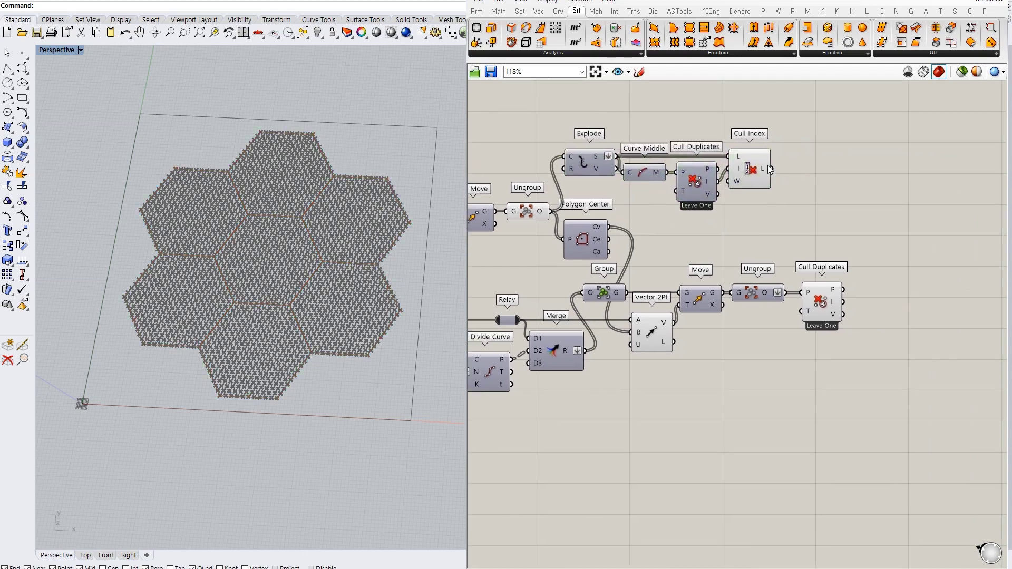
Reposition the grid points' Cull Duplicates component above and beyond the Ungroup that feeds it.
{"action": "right_click_drag", "start_coordinate": [915, 208], "coordinate": [878, 212]}
{"action": "left_click", "coordinate": [879, 298]}
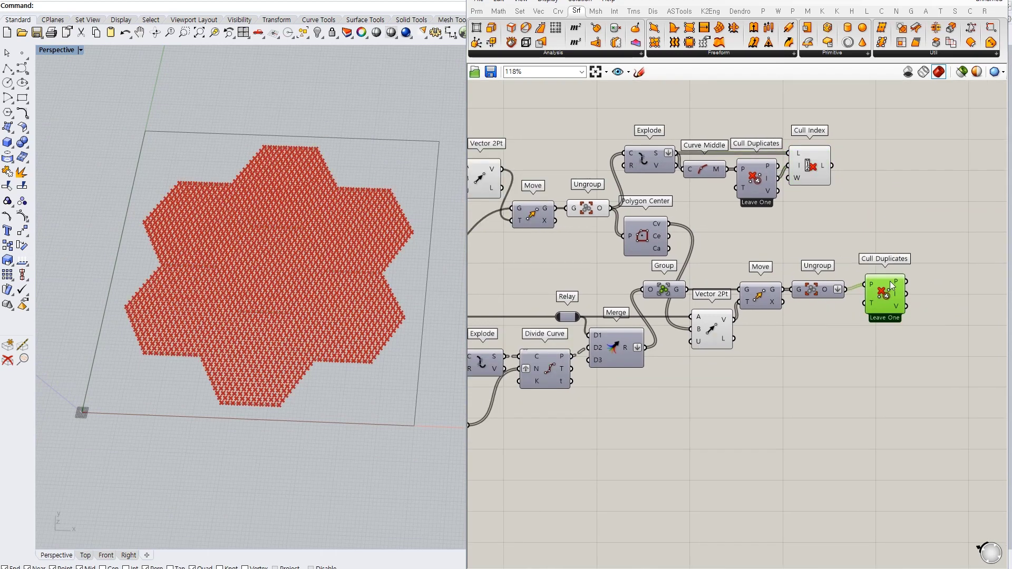
{"action": "left_click_drag", "start_coordinate": [880, 298], "coordinate": [855, 237]}
{"action": "right_click_drag", "start_coordinate": [903, 246], "coordinate": [813, 286]}
{"action": "left_click_drag", "start_coordinate": [782, 285], "coordinate": [801, 305]}
{"action": "right_click_drag", "start_coordinate": [836, 311], "coordinate": [806, 311]}
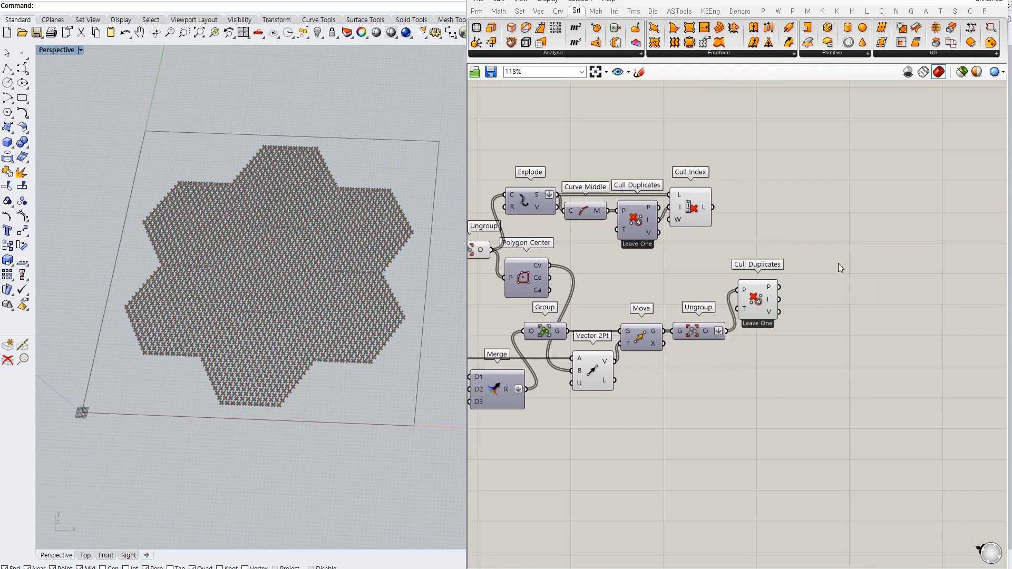
Add a Pull Point component with the grid points' Cull Duplicates in P and Cull Index's L in G, and turn off Cull Index's preview.
{"action": "double_click", "coordinate": [827, 232]}
{"action": "type", "text": "pull"}
{"action": "left_click", "coordinate": [812, 214]}
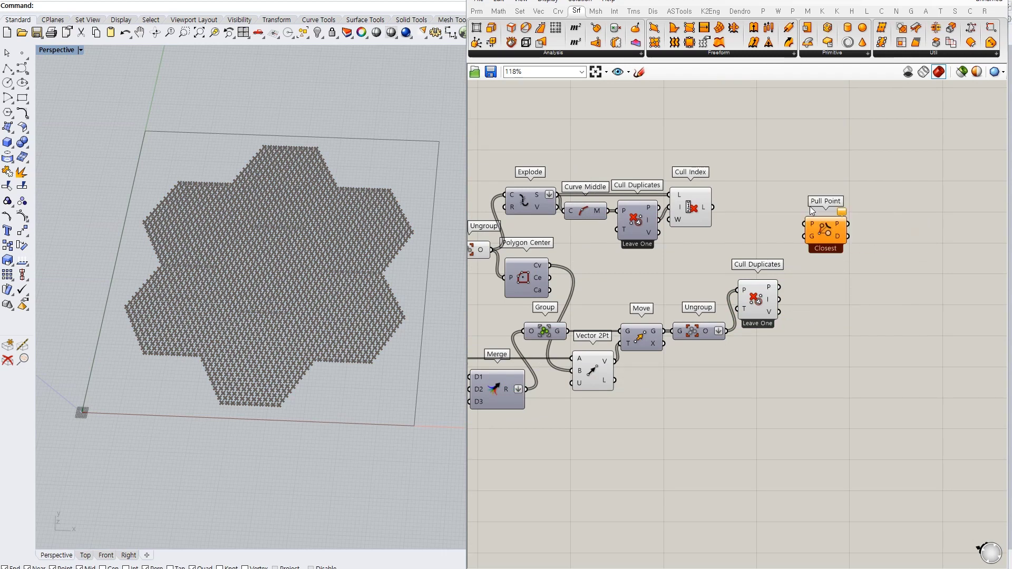
{"action": "left_click_drag", "start_coordinate": [826, 237], "coordinate": [812, 199]}
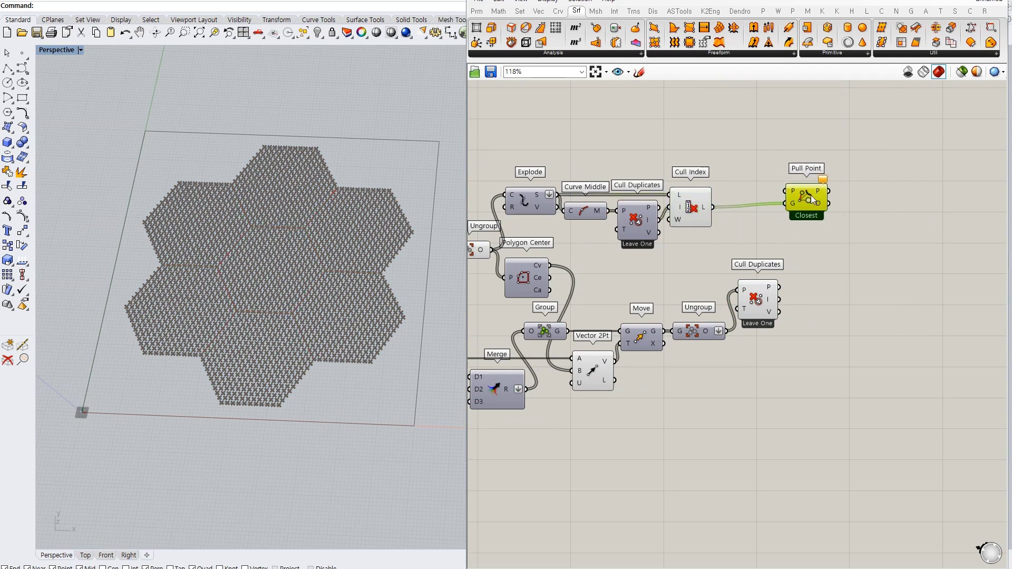
{"action": "left_click_drag", "start_coordinate": [781, 289], "coordinate": [780, 288]}
{"action": "left_click_drag", "start_coordinate": [813, 204], "coordinate": [817, 208]}
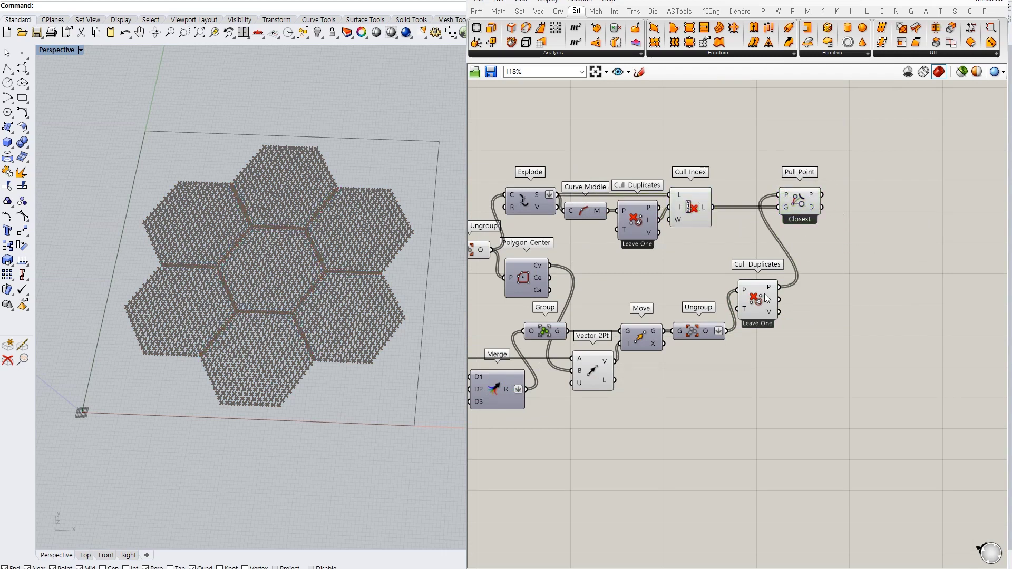
{"action": "right_click_drag", "start_coordinate": [813, 310], "coordinate": [838, 292]}
{"action": "left_click", "coordinate": [759, 200]}
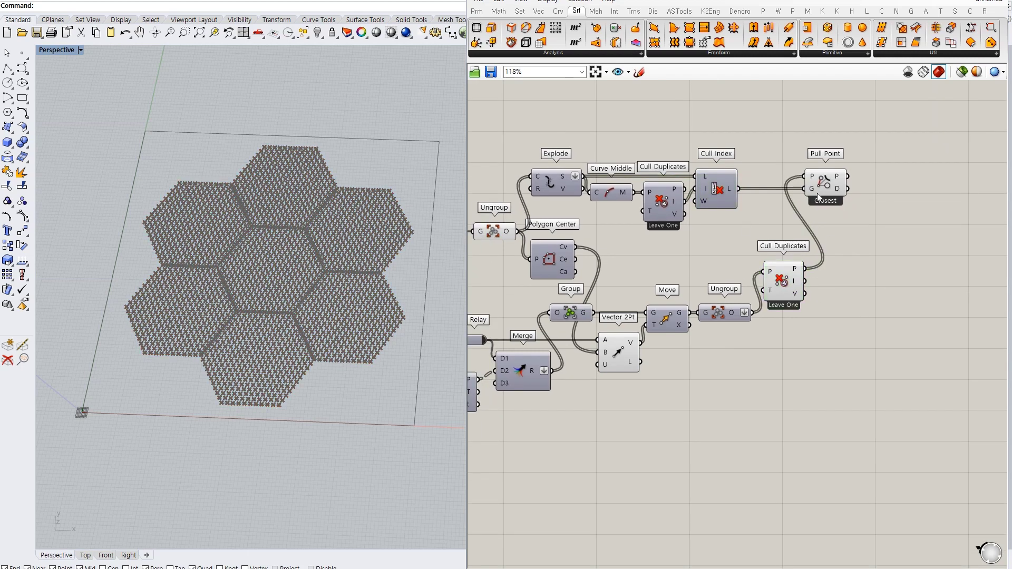
Add a Larger Than component with Pull Point's D output in A and a 0.01 panel in B.
{"action": "left_click", "coordinate": [846, 246]}
{"action": "right_click_drag", "start_coordinate": [846, 245], "coordinate": [780, 297]}
{"action": "left_click", "coordinate": [777, 192]}
{"action": "double_click", "coordinate": [802, 234]}
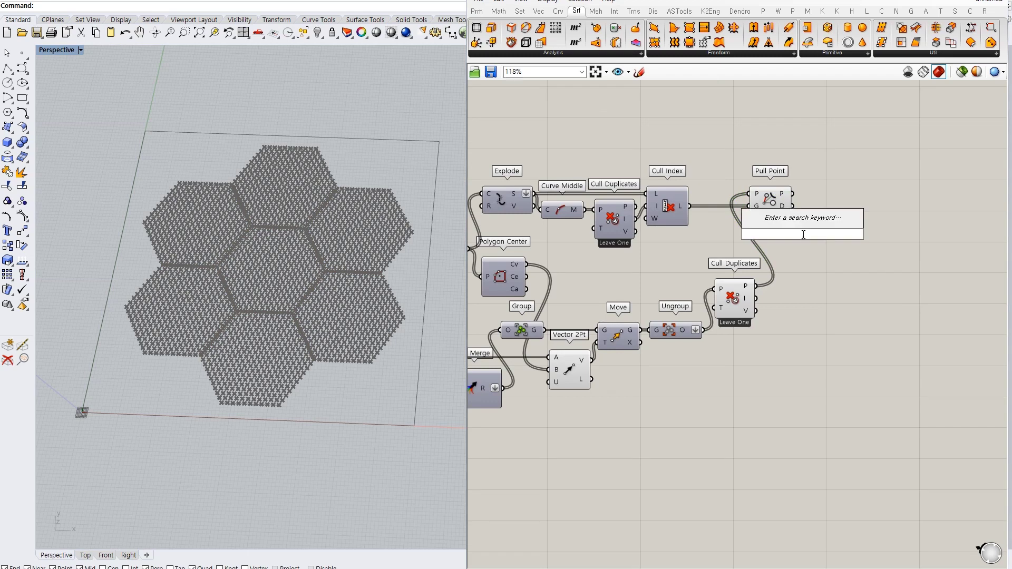
{"action": "type", "text": "larger"}
{"action": "key", "text": "Return"}
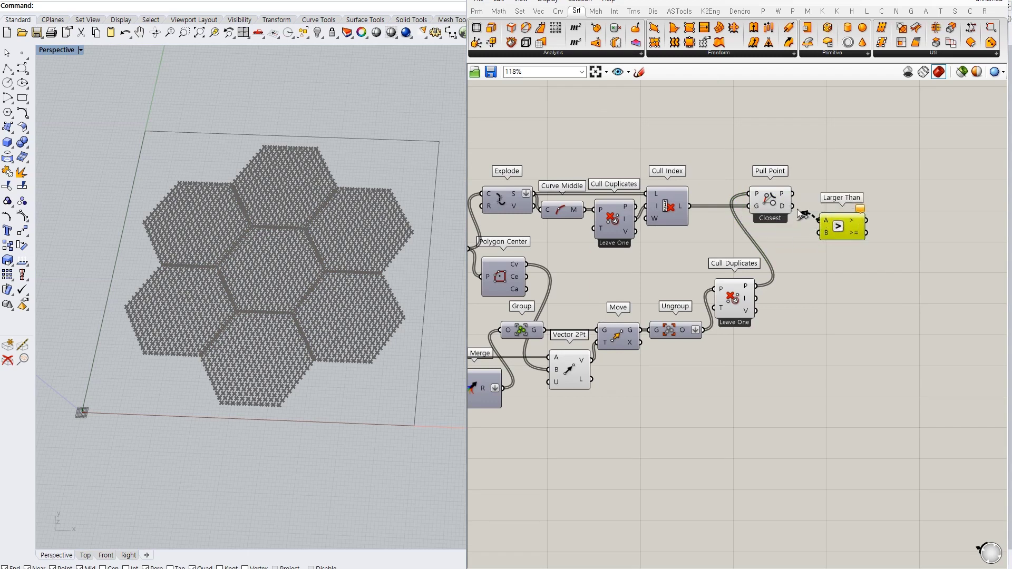
{"action": "double_click", "coordinate": [798, 246]}
{"action": "type", "text": "\"0"}
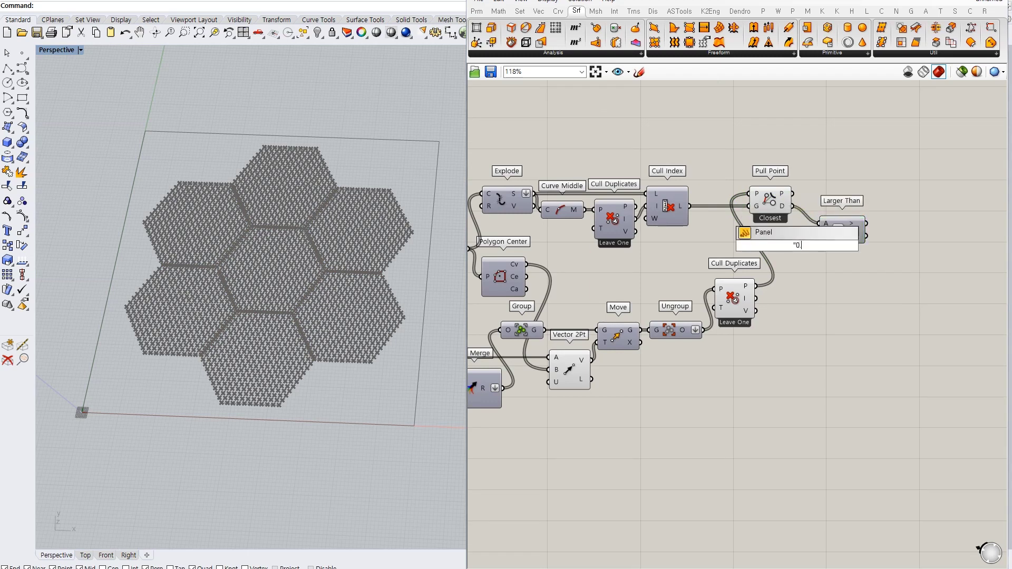
{"action": "type", "text": ".01"}
{"action": "key", "text": "Return"}
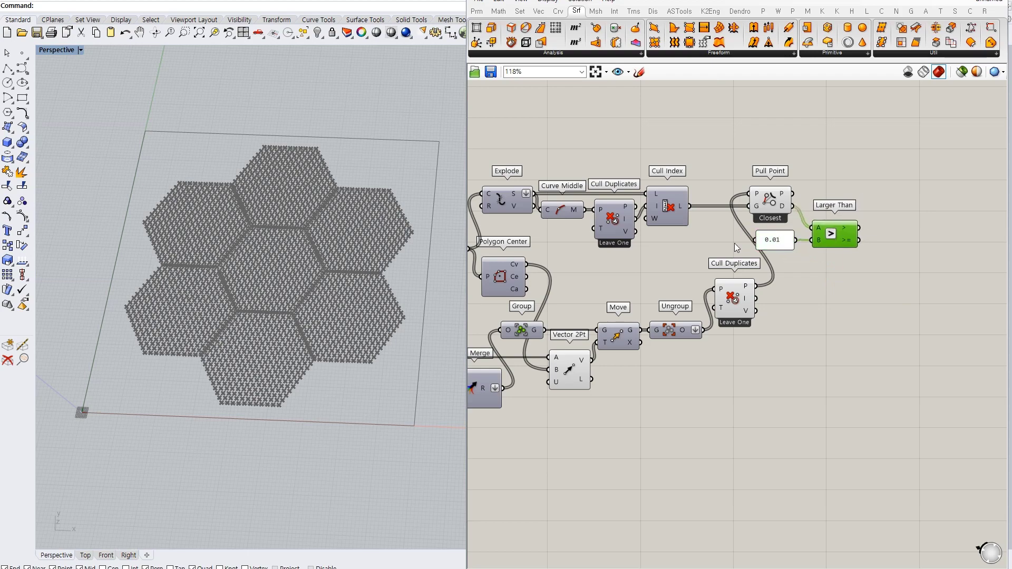
Add a Cull Pattern component with the grid points' Cull Duplicates P output in L and Larger Than's > output in P.
{"action": "scroll", "coordinate": [321, 278], "scroll_direction": "up", "scroll_amount": 5}
{"action": "scroll", "coordinate": [355, 273], "scroll_direction": "down", "scroll_amount": 6}
{"action": "scroll", "coordinate": [316, 263], "scroll_direction": "up", "scroll_amount": 4}
{"action": "right_click_drag", "start_coordinate": [907, 236], "coordinate": [887, 236]}
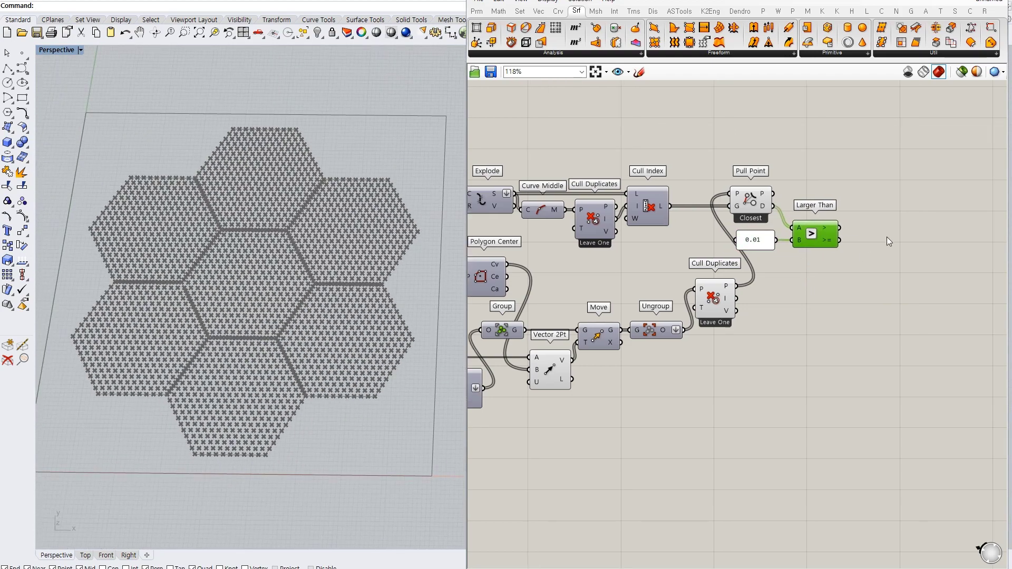
{"action": "double_click", "coordinate": [888, 242]}
{"action": "type", "text": "cull"}
{"action": "left_click", "coordinate": [857, 218]}
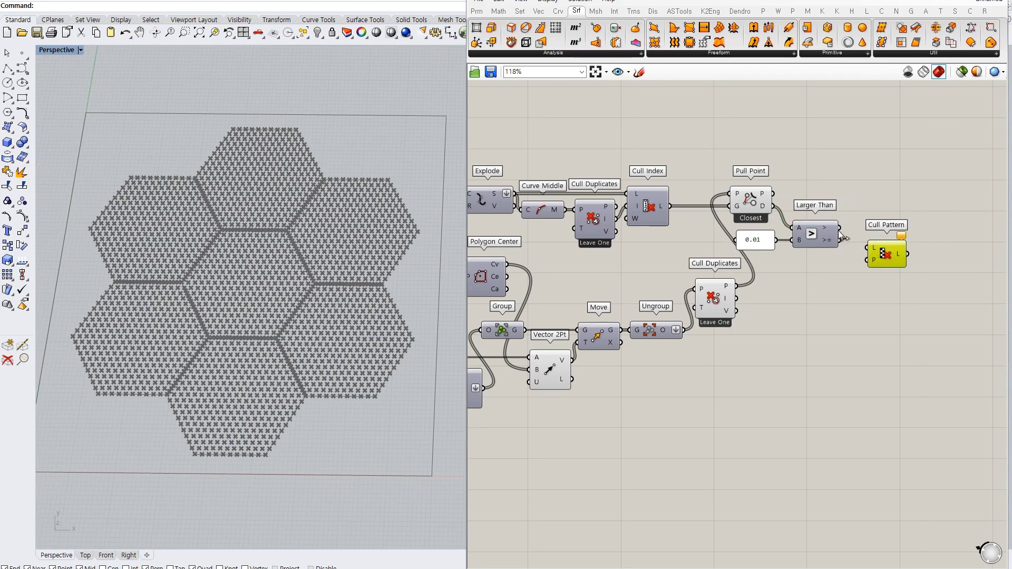
{"action": "left_click_drag", "start_coordinate": [891, 254], "coordinate": [860, 291]}
Turn off the previews of Pull Point and the grid points' Cull Duplicates component.
{"action": "left_click", "coordinate": [751, 200]}
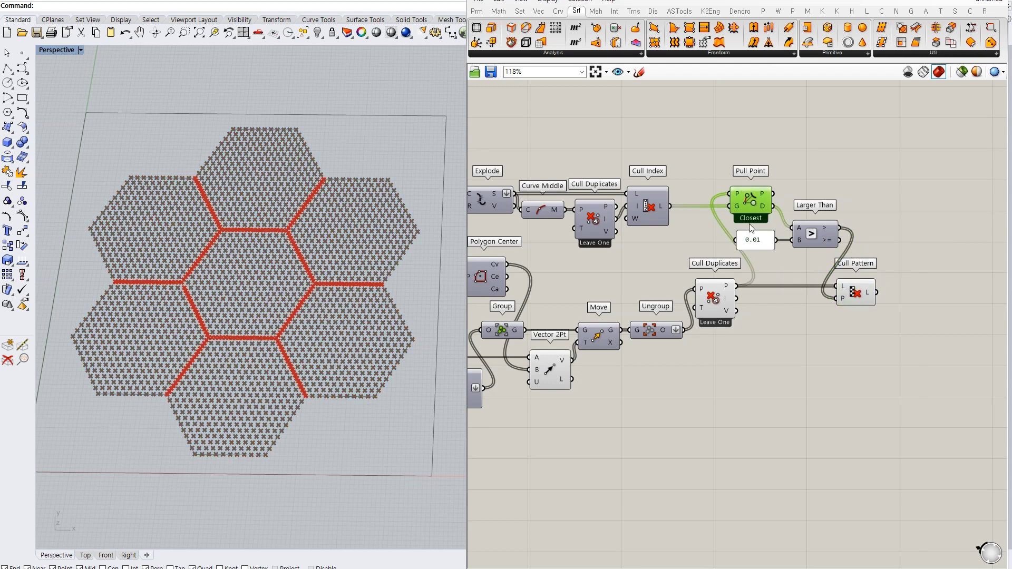
{"action": "left_click", "coordinate": [825, 311]}
{"action": "left_click", "coordinate": [846, 343]}
{"action": "right_click_drag", "start_coordinate": [912, 294], "coordinate": [874, 275]}
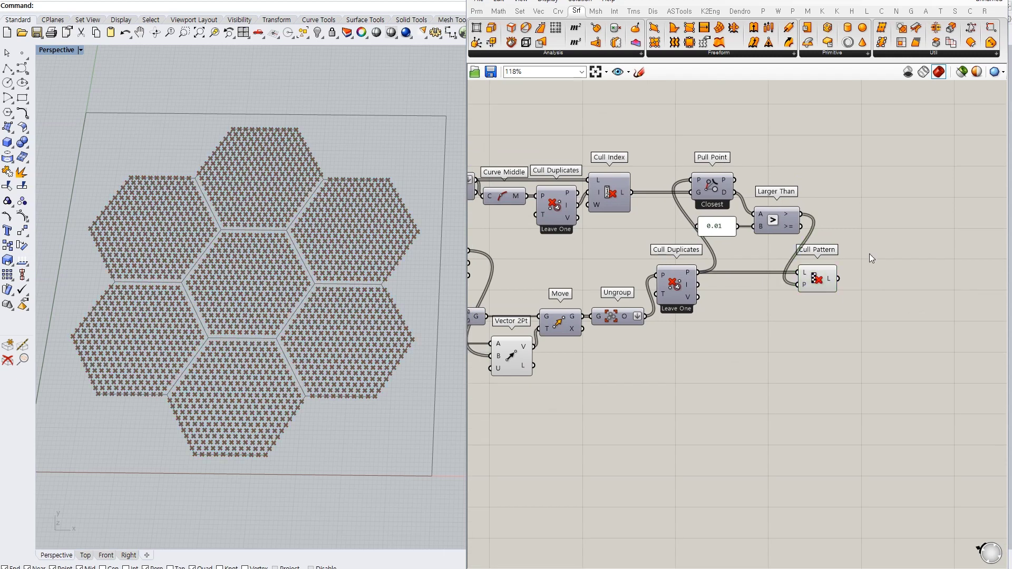
Add a second Pull Point component with Cull Pattern's L output in P and the moved hexagons' Cv centers in G.
{"action": "type", "text": "pull point"}
{"action": "key", "text": "Return"}
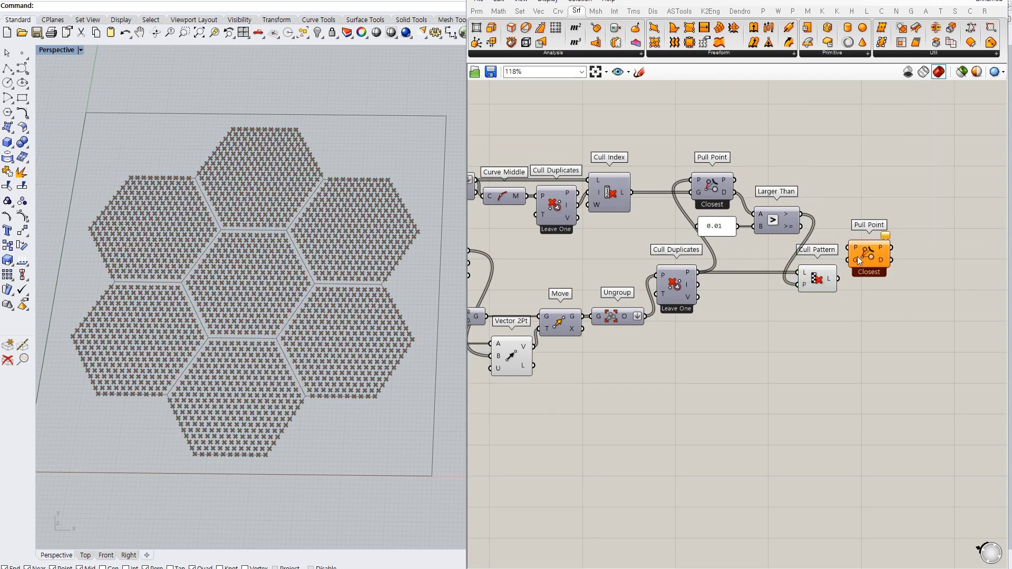
{"action": "right_click_drag", "start_coordinate": [755, 287], "coordinate": [832, 289]}
{"action": "left_click", "coordinate": [522, 264]}
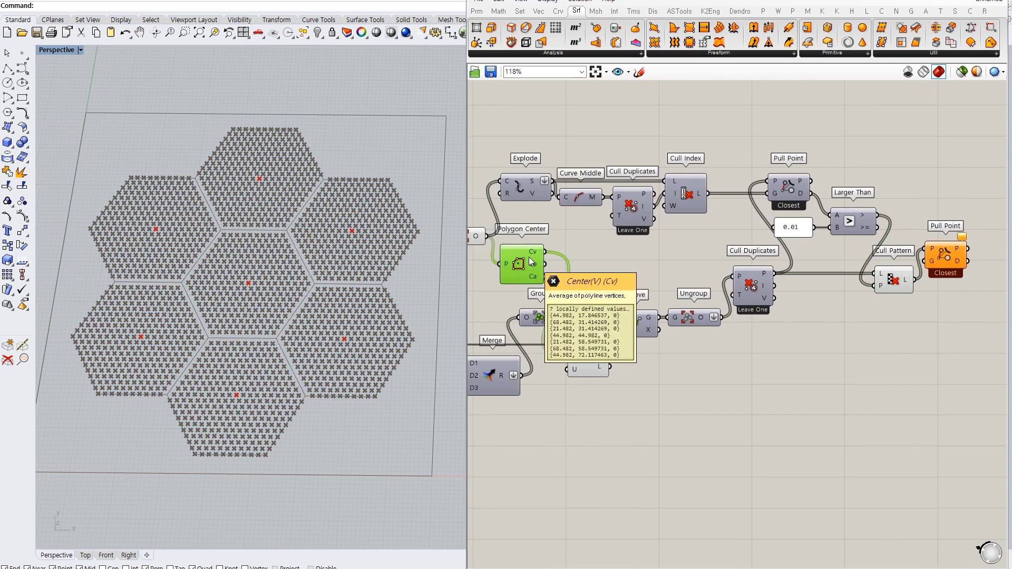
{"action": "left_click_drag", "start_coordinate": [546, 264], "coordinate": [954, 252]}
{"action": "left_click", "coordinate": [960, 257]}
{"action": "left_click_drag", "start_coordinate": [897, 279], "coordinate": [891, 272]}
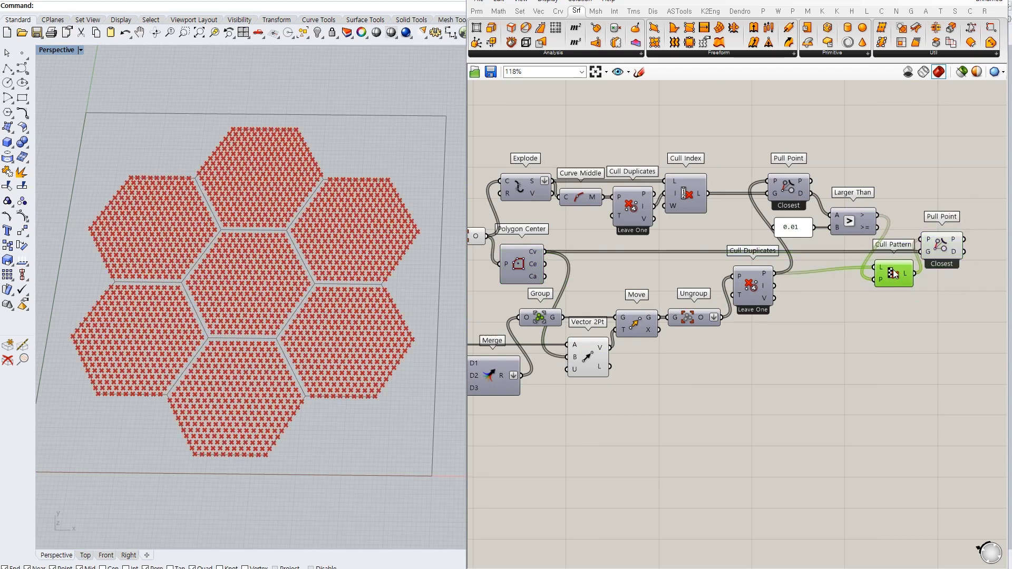
Add a Bounds component with the second Pull Point's D output in N, after tidying the Cull Duplicates and Cull Pattern layout.
{"action": "left_click_drag", "start_coordinate": [749, 284], "coordinate": [743, 278]}
{"action": "left_click", "coordinate": [869, 294]}
{"action": "left_click", "coordinate": [896, 275]}
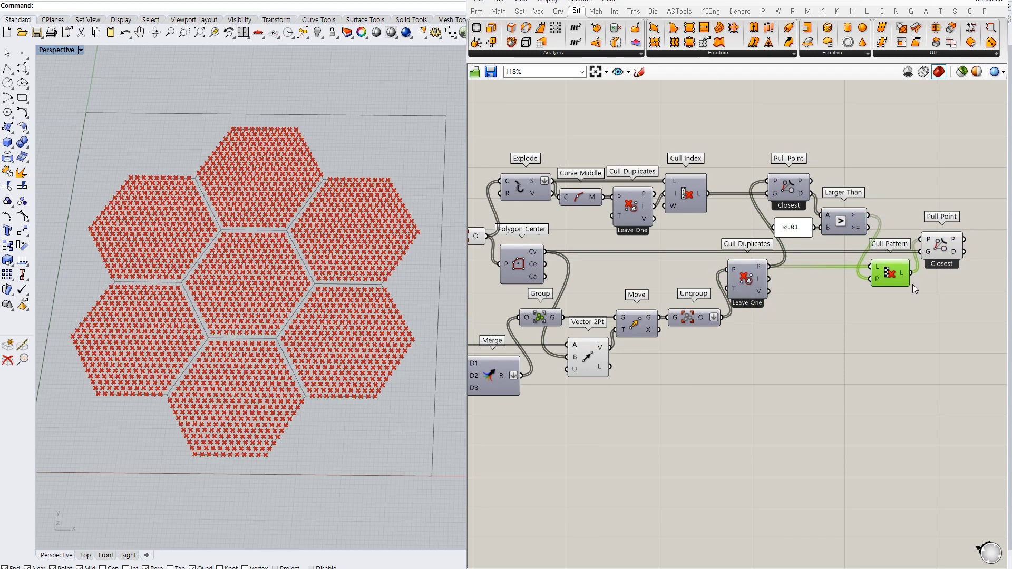
{"action": "left_click", "coordinate": [944, 247]}
{"action": "right_click_drag", "start_coordinate": [964, 278], "coordinate": [815, 245]}
{"action": "double_click", "coordinate": [815, 245]}
{"action": "type", "text": "bounds"}
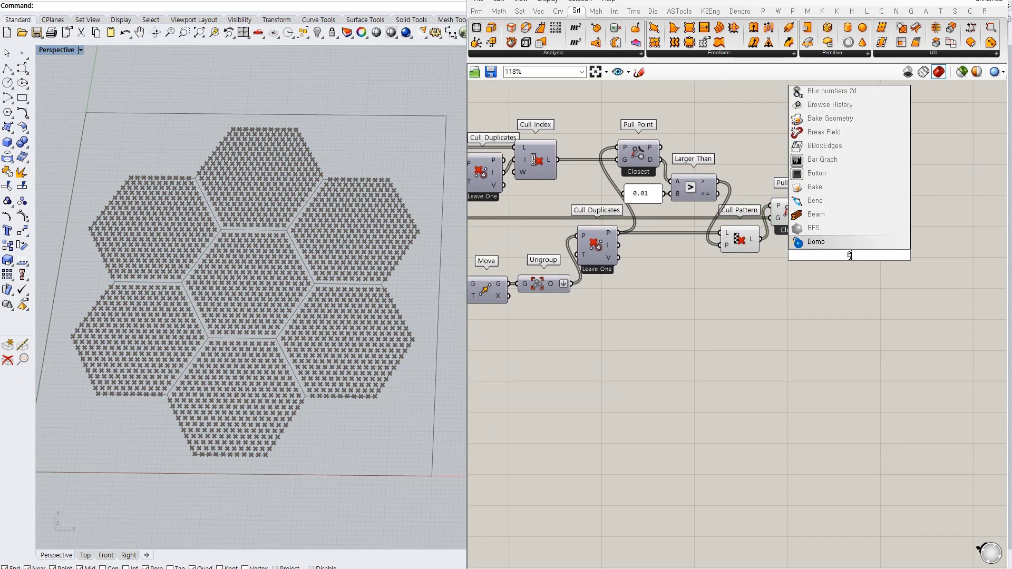
{"action": "left_click", "coordinate": [812, 192]}
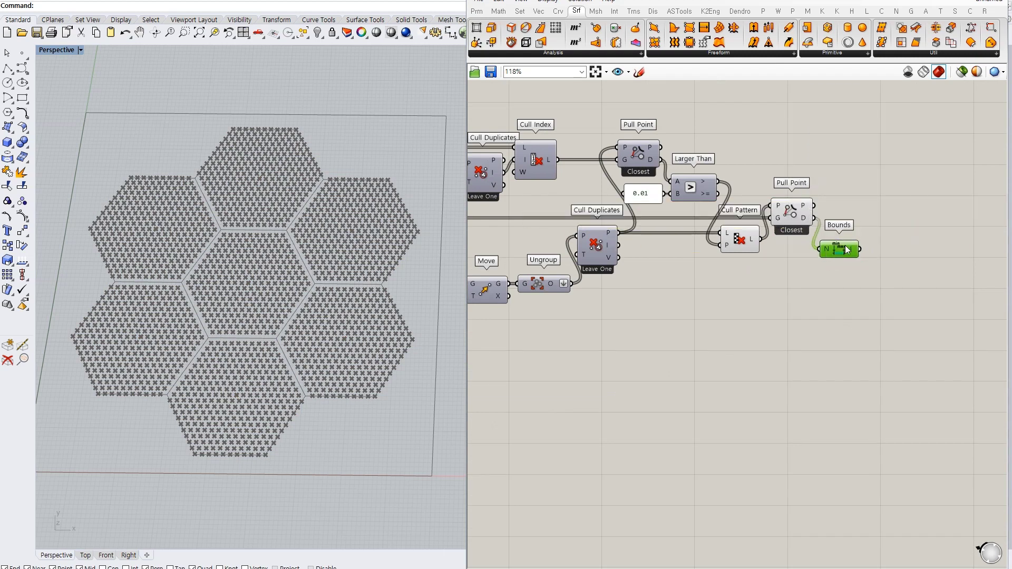
Add a Remap Numbers component with the second Pull Point's D output in V and the Bounds output in S.
{"action": "double_click", "coordinate": [878, 248]}
{"action": "type", "text": "remap"}
{"action": "key", "text": "Return"}
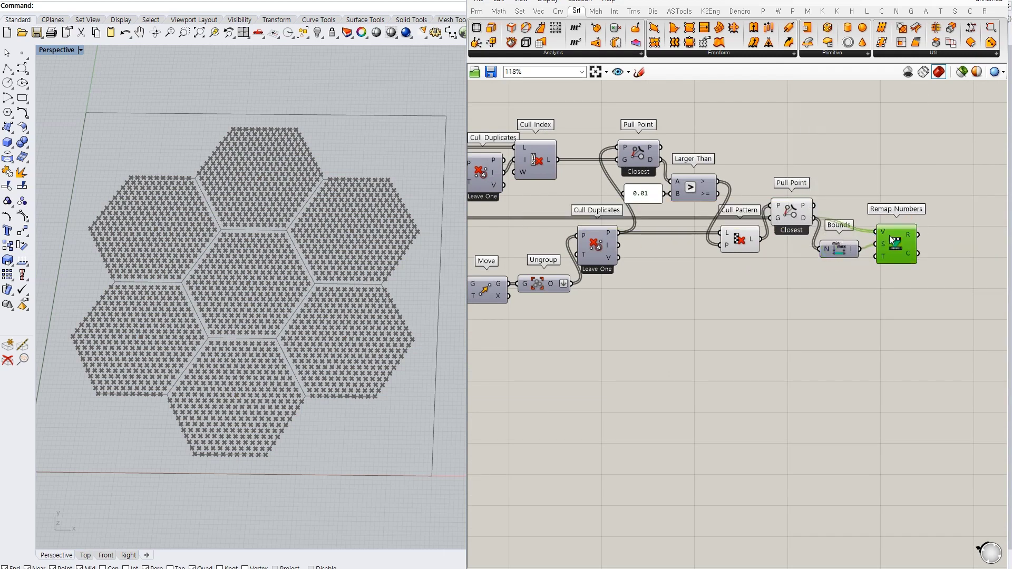
{"action": "right_click_drag", "start_coordinate": [847, 281], "coordinate": [912, 240]}
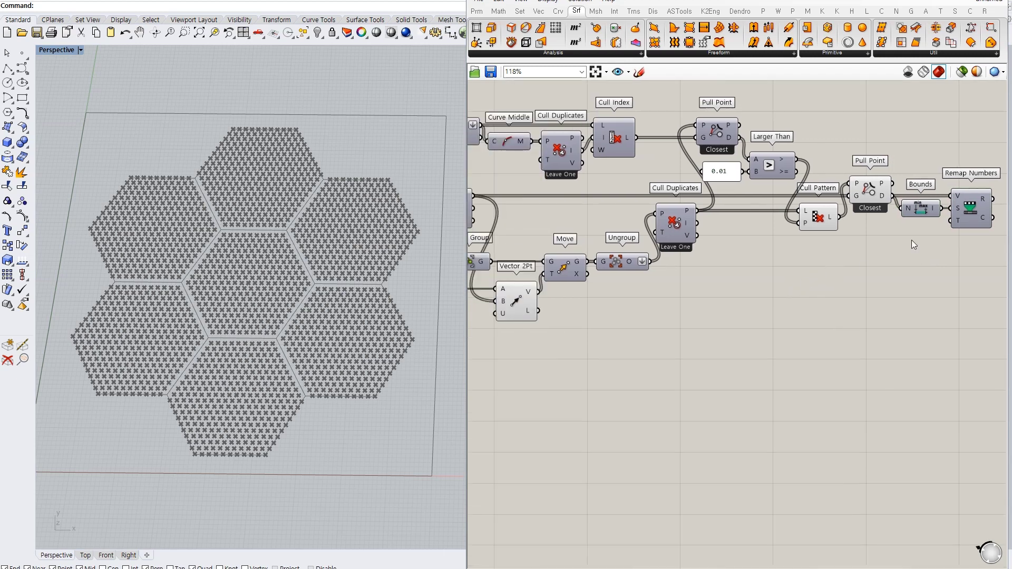
Add a List Item component with the grid points' Cull Duplicates P output in L and give it an extra +1 output.
{"action": "double_click", "coordinate": [730, 295]}
{"action": "type", "text": "list item"}
{"action": "key", "text": "Return"}
{"action": "left_click_drag", "start_coordinate": [697, 211], "coordinate": [709, 283]}
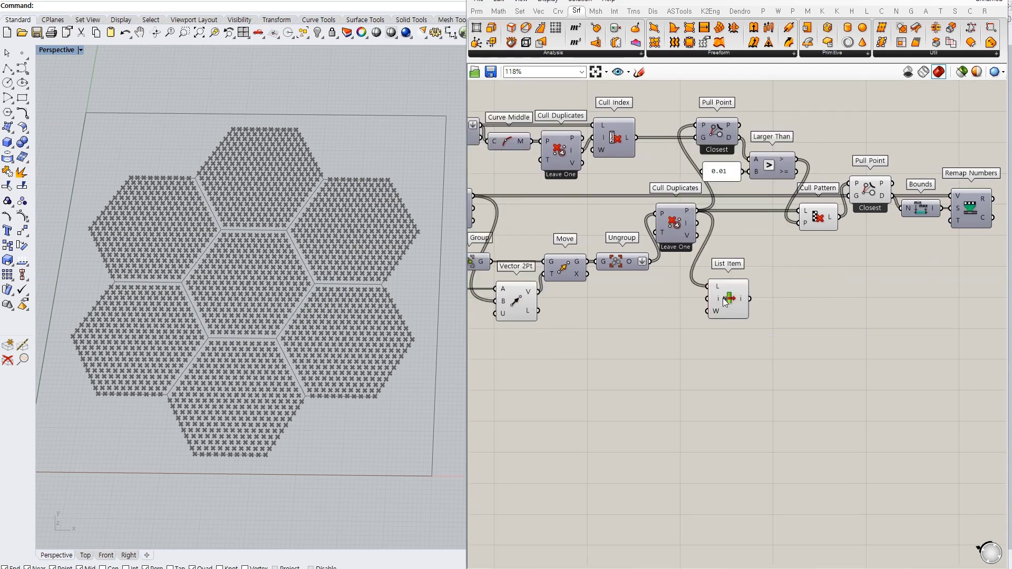
{"action": "scroll", "coordinate": [738, 303], "scroll_direction": "up", "scroll_amount": 6}
{"action": "scroll", "coordinate": [728, 310], "scroll_direction": "down", "scroll_amount": 6}
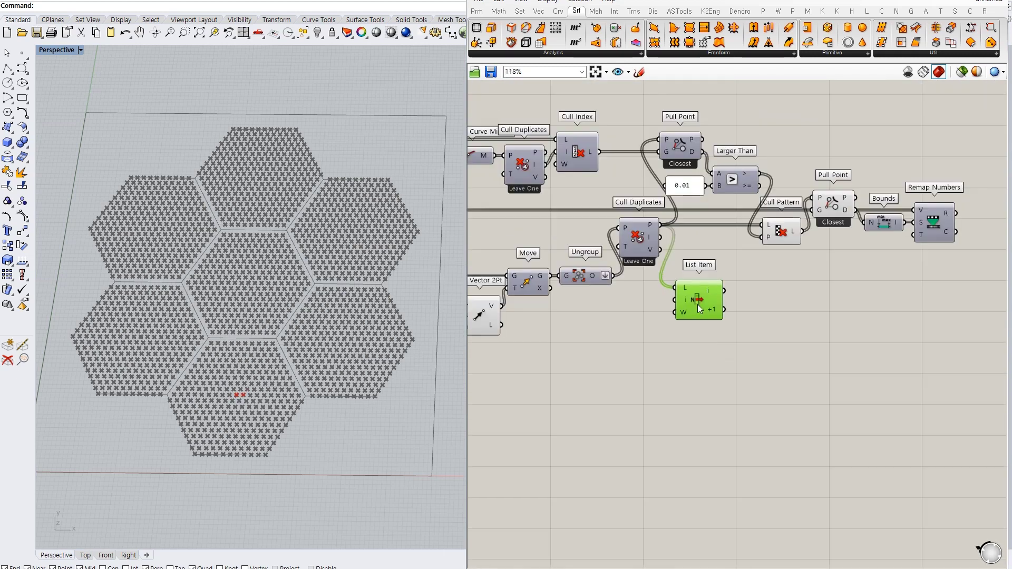
Measure the Distance between List Item's i and +1 points and feed it into the A inputs of two Division components.
{"action": "type", "text": "distance"}
{"action": "key", "text": "Return"}
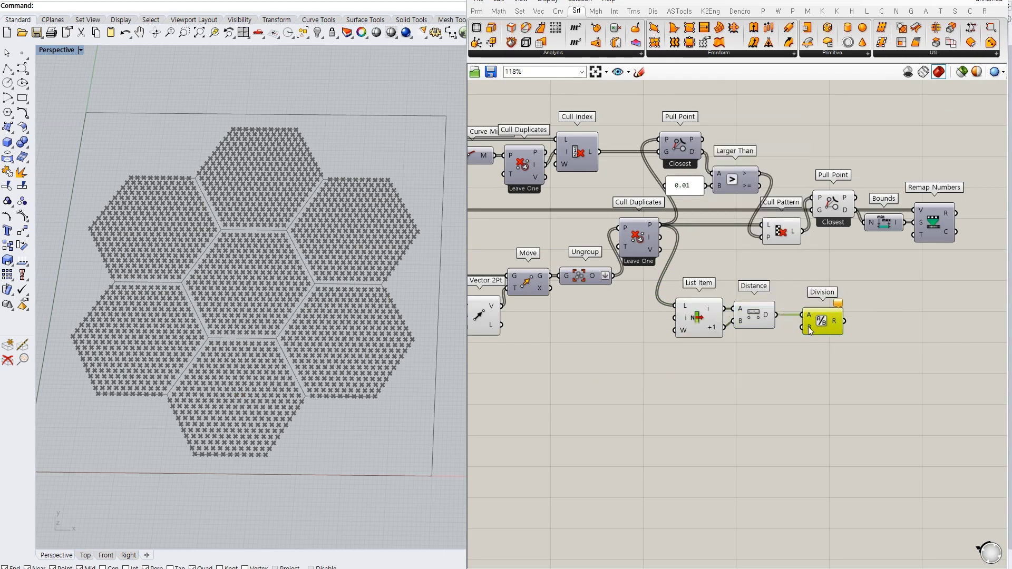
{"action": "left_click_drag", "start_coordinate": [808, 327], "coordinate": [832, 293]}
{"action": "left_click", "coordinate": [831, 362]}
{"action": "left_click_drag", "start_coordinate": [831, 363], "coordinate": [835, 353]}
Add a number slider set to 5 as the B input of the first Division.
{"action": "double_click", "coordinate": [747, 340]}
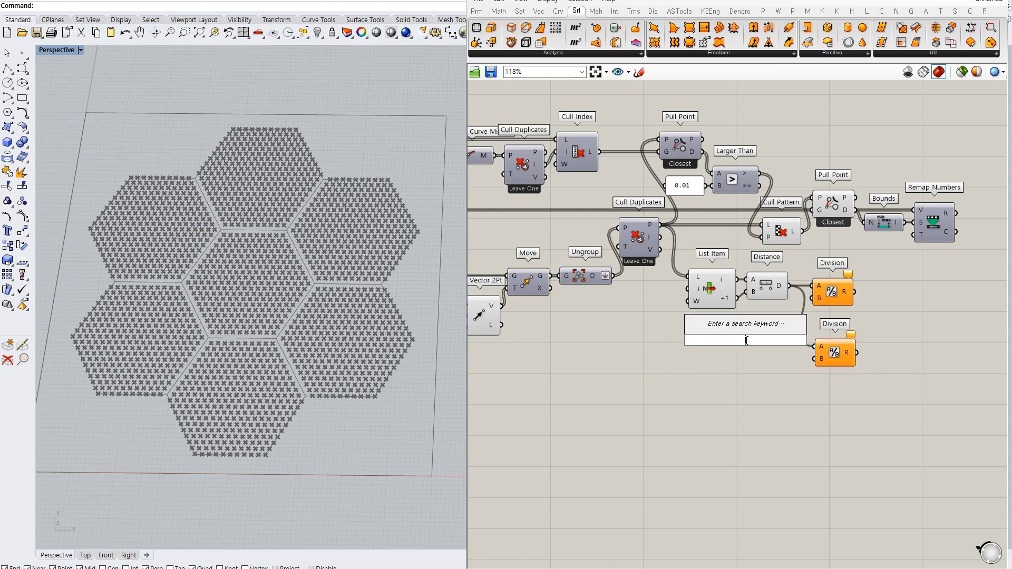
{"action": "type", "text": "0<"}
{"action": "key", "text": "Return"}
{"action": "left_click_drag", "start_coordinate": [754, 340], "coordinate": [729, 325]}
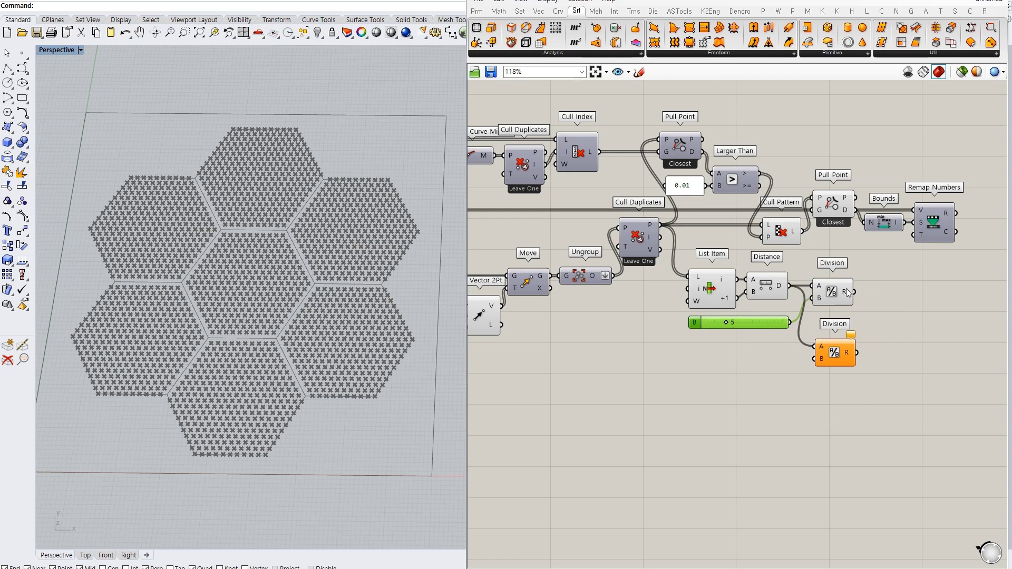
Add a Construct Domain component with the first Division's result in A and the second Division's result in B.
{"action": "double_click", "coordinate": [897, 289]}
{"action": "type", "text": "construct domain"}
{"action": "key", "text": "Return"}
{"action": "right_click_drag", "start_coordinate": [899, 296], "coordinate": [883, 288]}
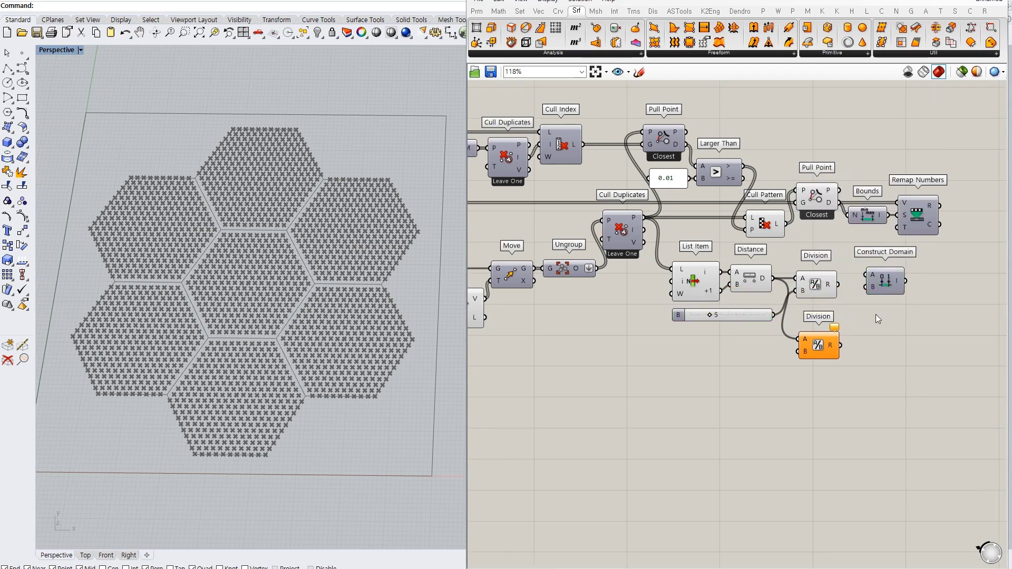
{"action": "left_click_drag", "start_coordinate": [839, 284], "coordinate": [867, 275]}
{"action": "left_click_drag", "start_coordinate": [840, 345], "coordinate": [867, 287]}
Copy the slider, set to 13, into the second Division's B and connect Construct Domain to Remap Numbers' T input.
{"action": "left_click_drag", "start_coordinate": [719, 316], "coordinate": [742, 352], "text": "alt"}
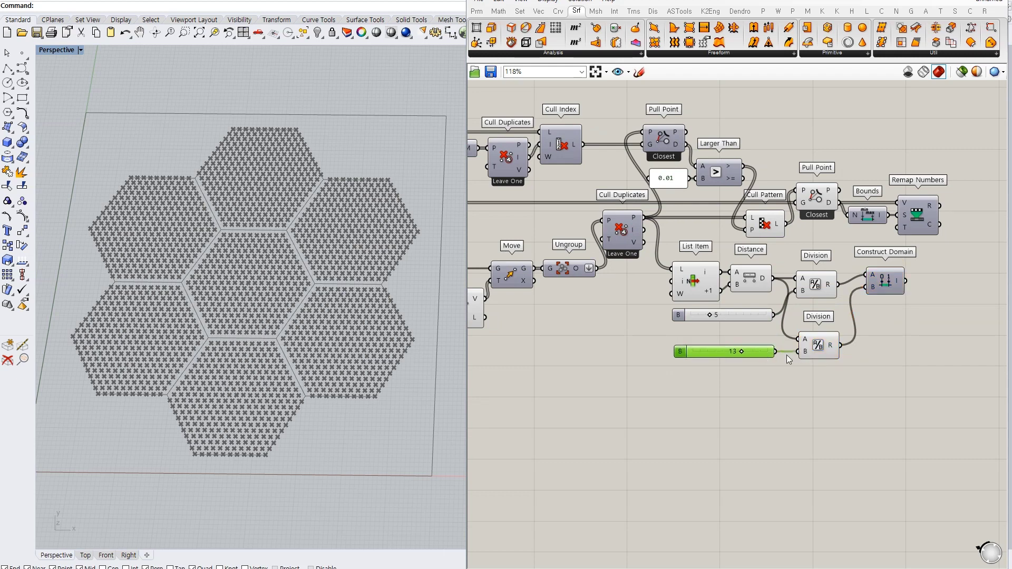
{"action": "left_click_drag", "start_coordinate": [890, 288], "coordinate": [879, 298]}
{"action": "right_click_drag", "start_coordinate": [906, 232], "coordinate": [815, 284]}
Add a Circle component with Remap Numbers' R output as its radius.
{"action": "double_click", "coordinate": [881, 298]}
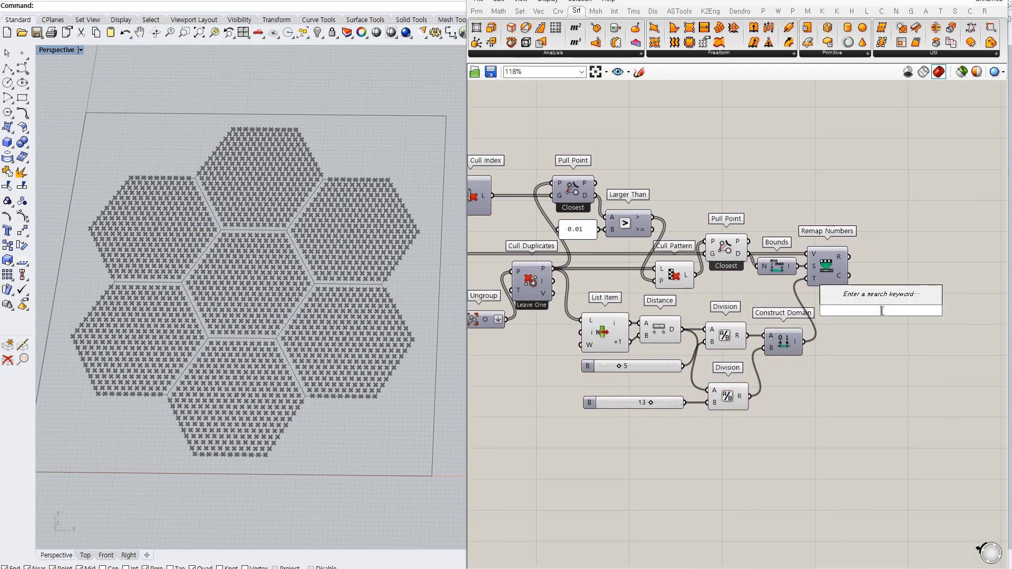
{"action": "type", "text": "cir"}
{"action": "key", "text": "Return"}
{"action": "left_click_drag", "start_coordinate": [849, 257], "coordinate": [870, 307]}
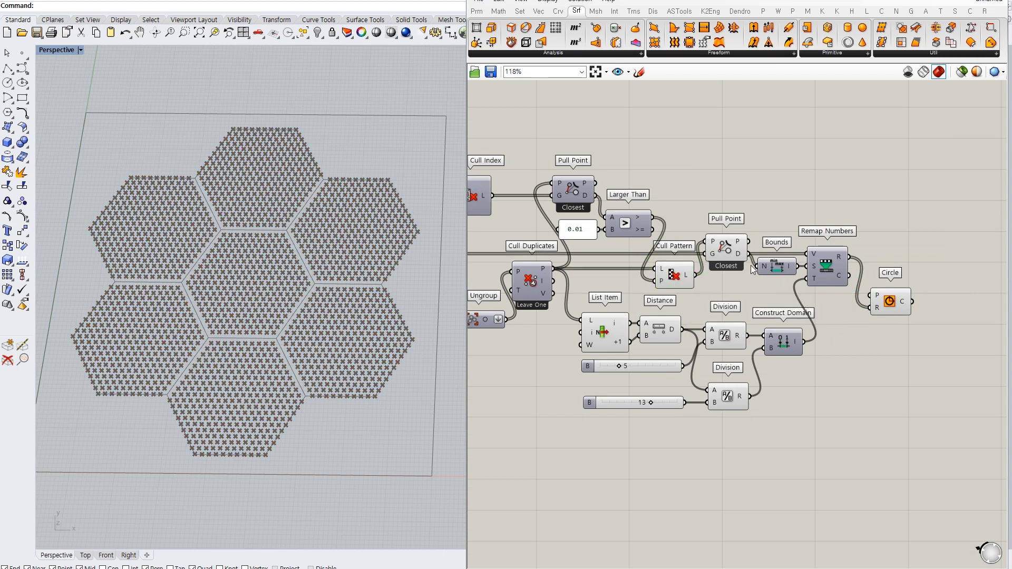
Rearrange the spacing and domain components and connect Cull Pattern's L output to Circle's P input.
{"action": "right_click_drag", "start_coordinate": [544, 294], "coordinate": [628, 280]}
{"action": "left_click_drag", "start_coordinate": [627, 279], "coordinate": [627, 295]}
{"action": "left_click_drag", "start_coordinate": [911, 445], "coordinate": [653, 311]}
{"action": "left_click", "coordinate": [922, 364]}
{"action": "left_click_drag", "start_coordinate": [937, 445], "coordinate": [694, 317]}
{"action": "left_click_drag", "start_coordinate": [745, 337], "coordinate": [745, 351]}
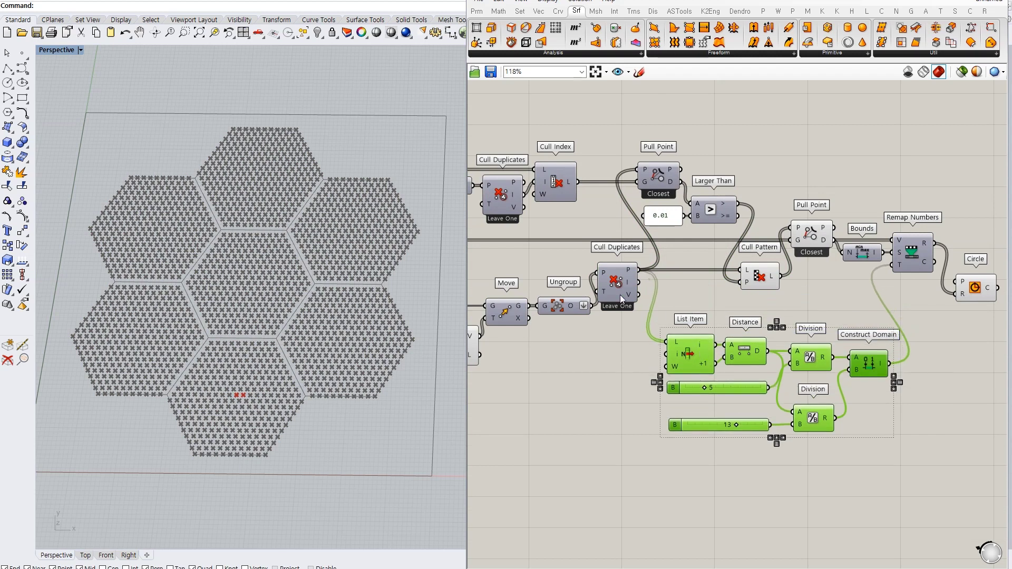
{"action": "left_click", "coordinate": [620, 295]}
{"action": "left_click", "coordinate": [763, 282], "text": "shift"}
{"action": "left_click_drag", "start_coordinate": [763, 282], "coordinate": [955, 282]}
{"action": "left_click_drag", "start_coordinate": [975, 288], "coordinate": [959, 298]}
{"action": "left_click", "coordinate": [767, 289]}
{"action": "scroll", "coordinate": [321, 308], "scroll_direction": "down", "scroll_amount": 3}
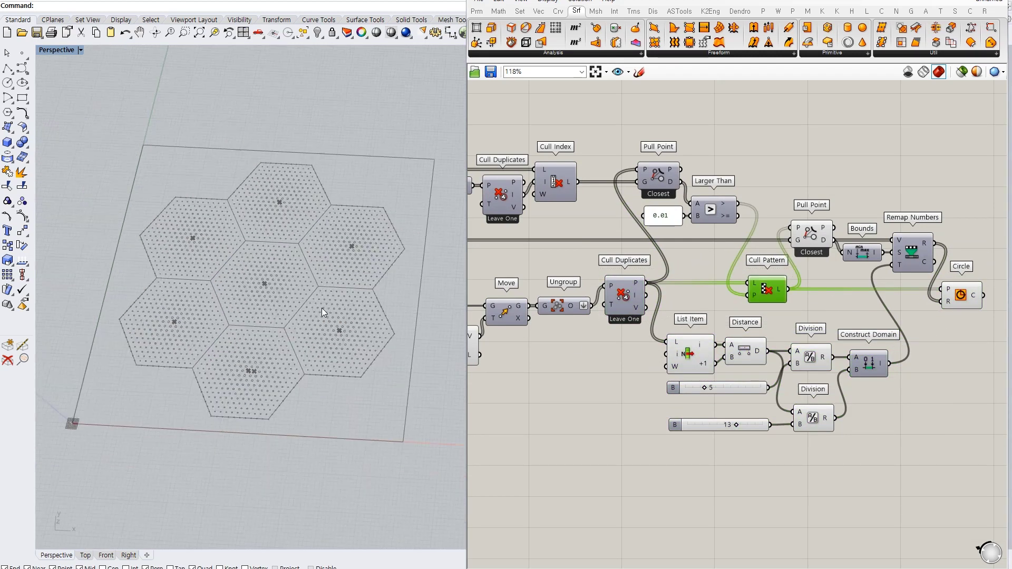
Compact the slider and Division layout and set the first Division's slider to 3.
{"action": "right_click_drag", "start_coordinate": [830, 314], "coordinate": [777, 294]}
{"action": "left_click", "coordinate": [777, 294]}
{"action": "left_click_drag", "start_coordinate": [660, 407], "coordinate": [655, 390]}
{"action": "left_click_drag", "start_coordinate": [758, 398], "coordinate": [756, 383]}
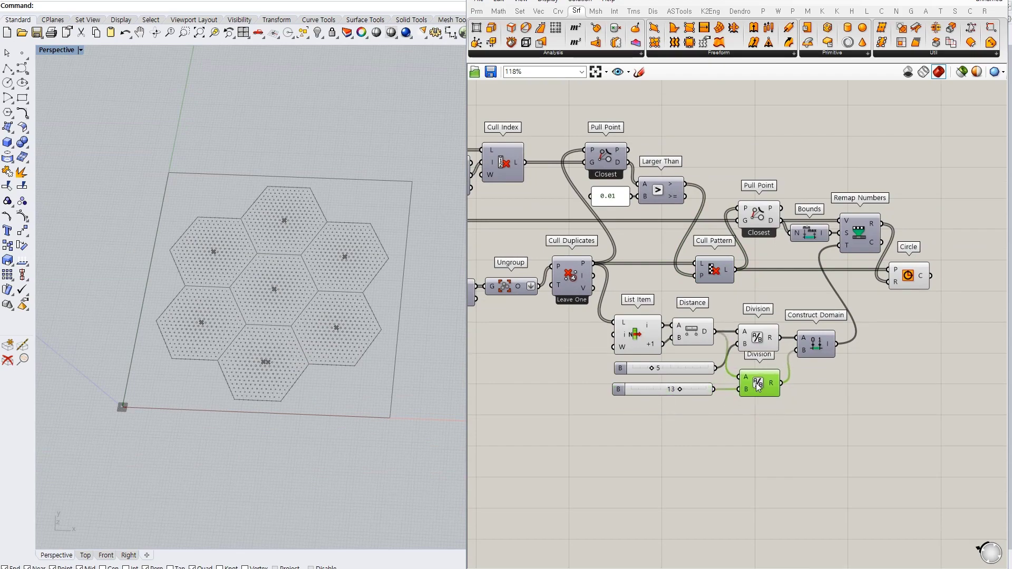
{"action": "right_click_drag", "start_coordinate": [878, 338], "coordinate": [873, 338]}
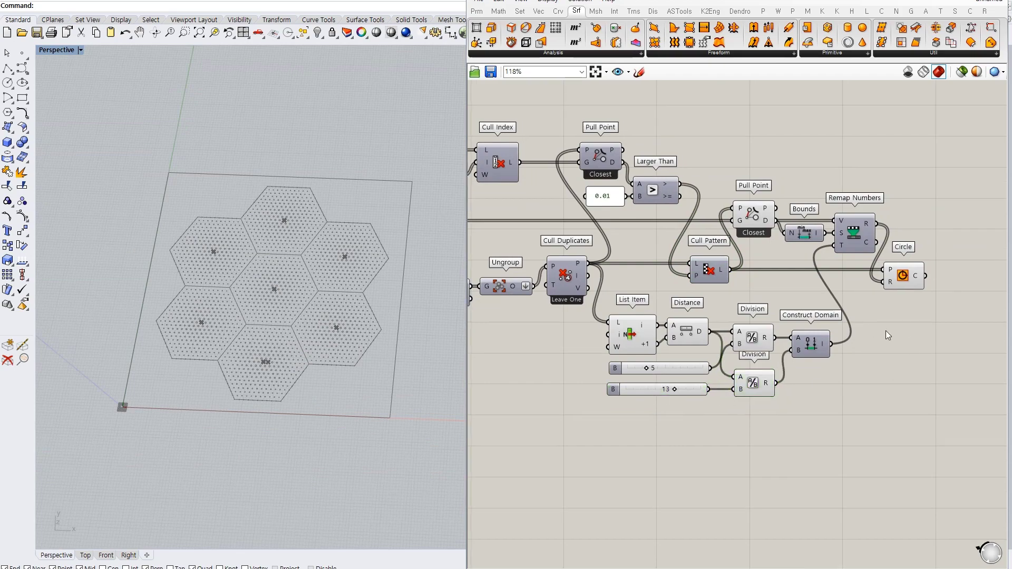
{"action": "scroll", "coordinate": [350, 330], "scroll_direction": "up", "scroll_amount": 5}
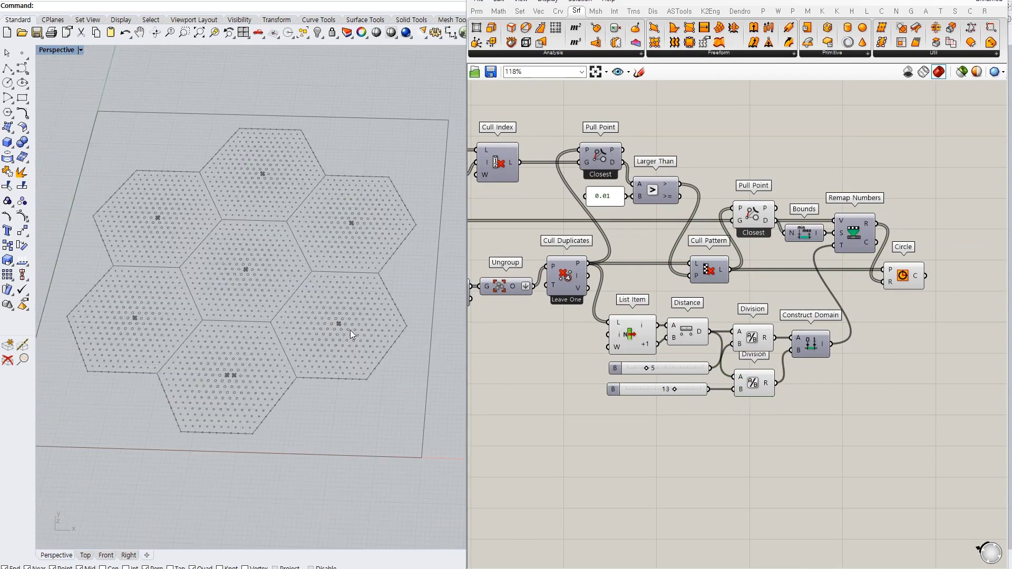
{"action": "scroll", "coordinate": [631, 366], "scroll_direction": "up", "scroll_amount": 4}
{"action": "left_click_drag", "start_coordinate": [643, 347], "coordinate": [631, 347]}
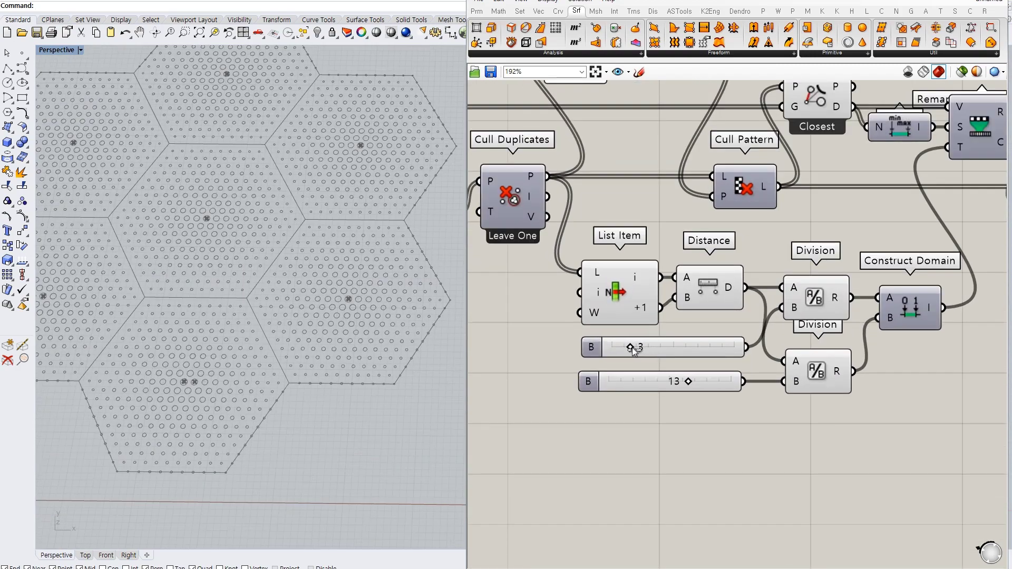
Turn off the previews of the second Pull Point and the List Item that feeds Distance.
{"action": "scroll", "coordinate": [580, 253], "scroll_direction": "down", "scroll_amount": 4}
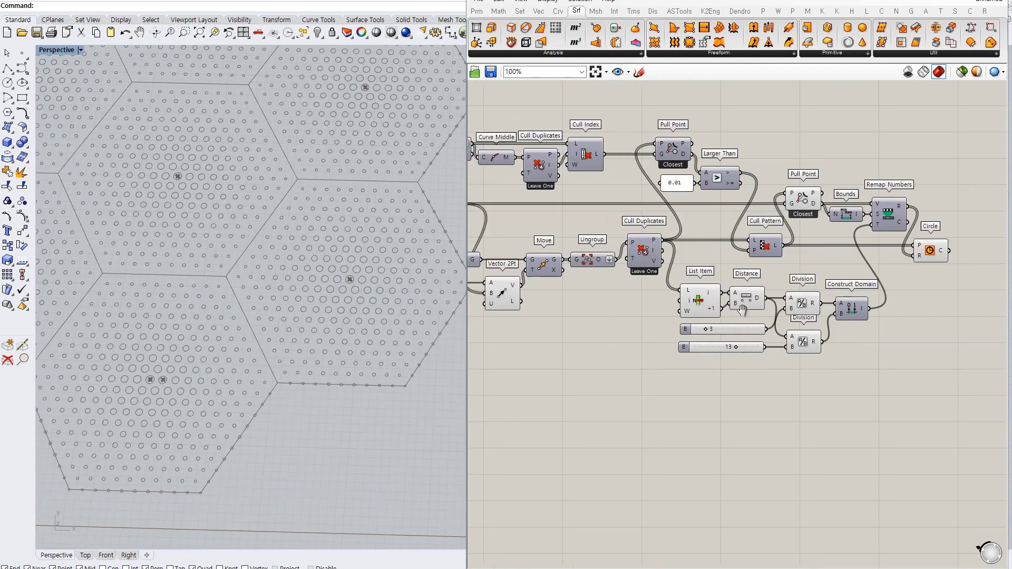
{"action": "scroll", "coordinate": [532, 172], "scroll_direction": "up", "scroll_amount": 3}
{"action": "left_click", "coordinate": [531, 172]}
{"action": "scroll", "coordinate": [674, 351], "scroll_direction": "down", "scroll_amount": 4}
{"action": "scroll", "coordinate": [844, 247], "scroll_direction": "up", "scroll_amount": 2}
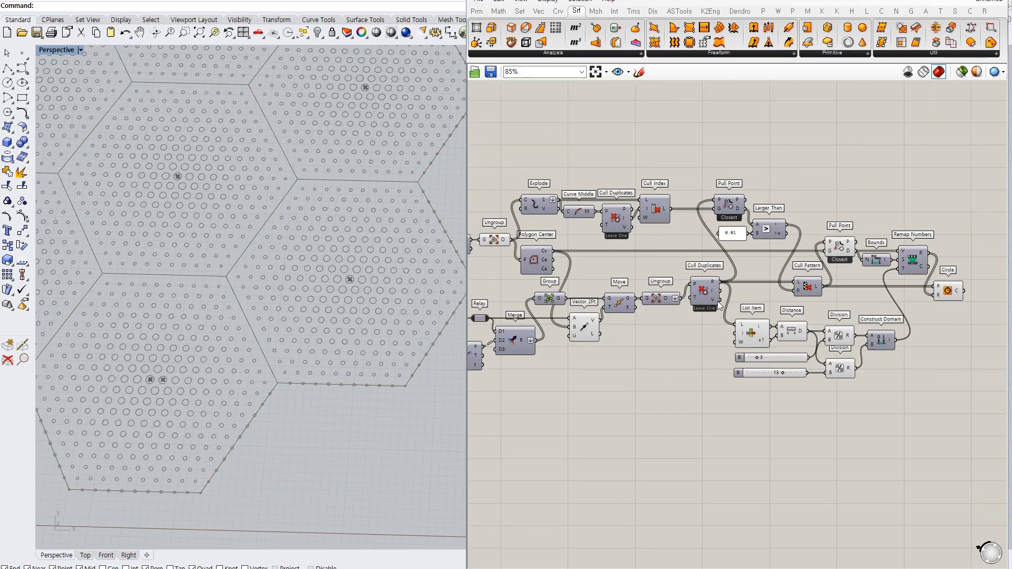
{"action": "left_click", "coordinate": [844, 247]}
{"action": "scroll", "coordinate": [707, 339], "scroll_direction": "up", "scroll_amount": 1}
{"action": "left_click", "coordinate": [708, 338]}
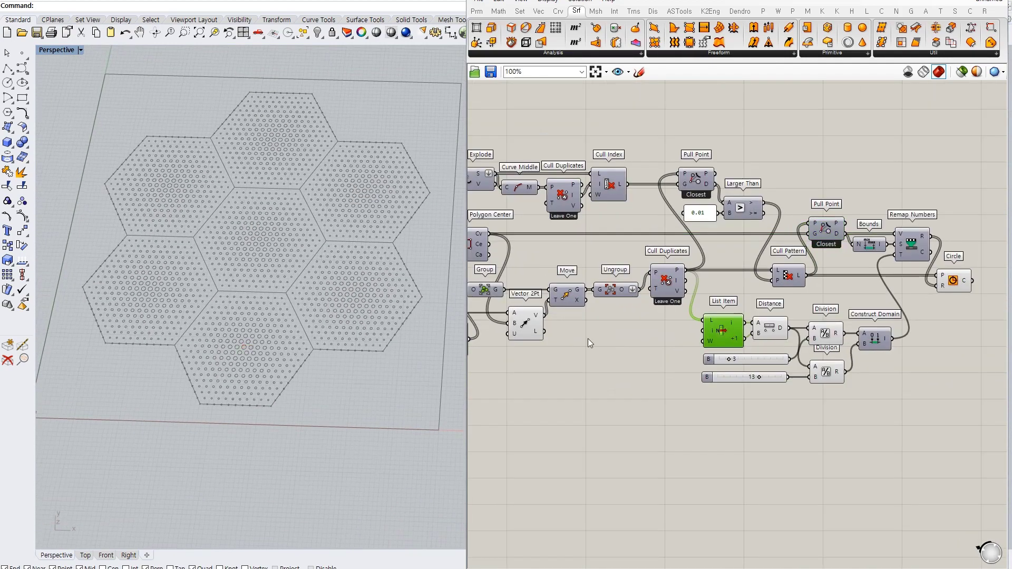
Set the second Division's slider to 12 and the hexagon grid's Steps slider to 12.
{"action": "scroll", "coordinate": [654, 357], "scroll_direction": "up", "scroll_amount": 2}
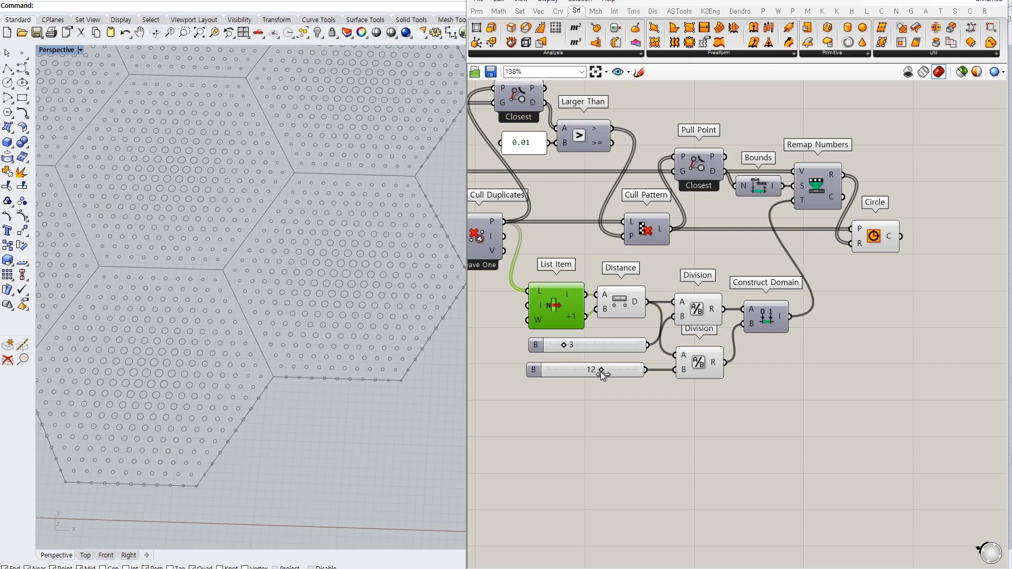
{"action": "scroll", "coordinate": [600, 372], "scroll_direction": "down", "scroll_amount": 3}
{"action": "right_click_drag", "start_coordinate": [808, 350], "coordinate": [586, 369]}
{"action": "scroll", "coordinate": [586, 369], "scroll_direction": "up", "scroll_amount": 4}
{"action": "mouse_move", "coordinate": [565, 363]}
{"action": "left_mouse_down"}
{"action": "mouse_move", "coordinate": [600, 365]}
{"action": "mouse_move", "coordinate": [571, 368]}
{"action": "left_mouse_up"}
{"action": "scroll", "coordinate": [304, 393], "scroll_direction": "down", "scroll_amount": 5}
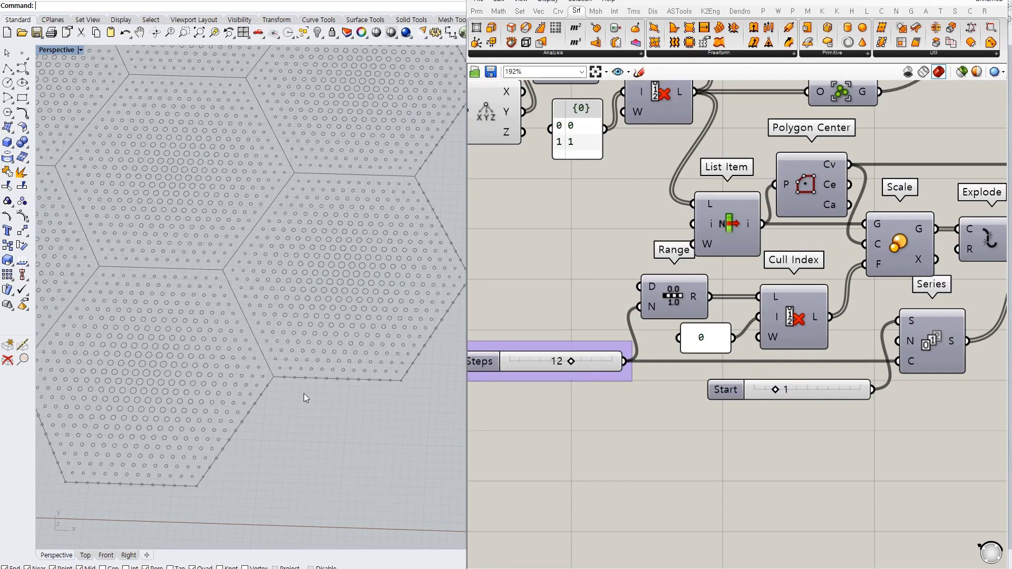
Turn off the preview of the Ungroup component holding the moved hexagons.
{"action": "scroll", "coordinate": [315, 378], "scroll_direction": "up", "scroll_amount": 3}
{"action": "scroll", "coordinate": [738, 297], "scroll_direction": "down", "scroll_amount": 5}
{"action": "scroll", "coordinate": [738, 296], "scroll_direction": "up", "scroll_amount": 4}
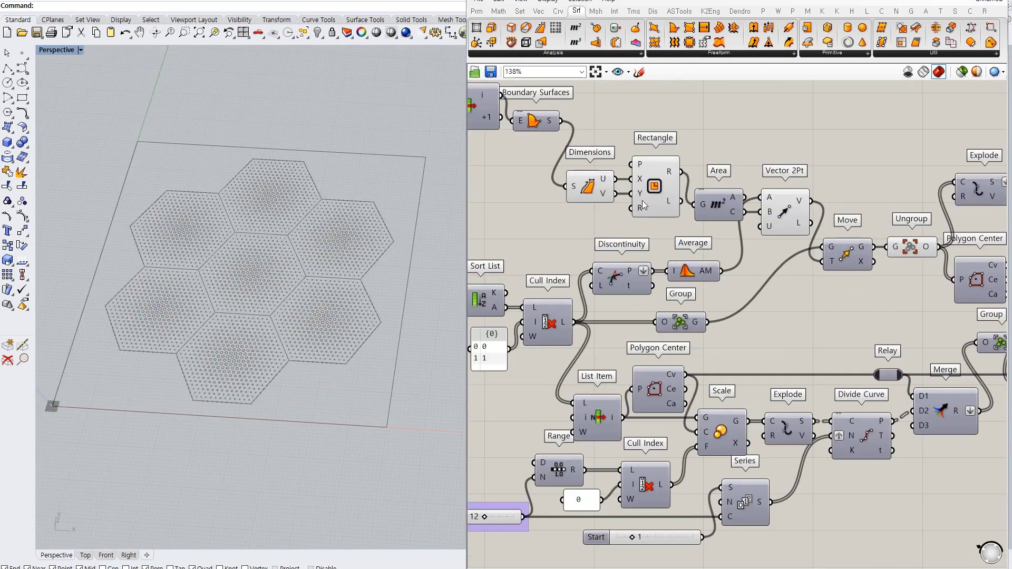
{"action": "left_click", "coordinate": [751, 227]}
{"action": "scroll", "coordinate": [288, 315], "scroll_direction": "up", "scroll_amount": 3}
{"action": "scroll", "coordinate": [287, 315], "scroll_direction": "down", "scroll_amount": 3}
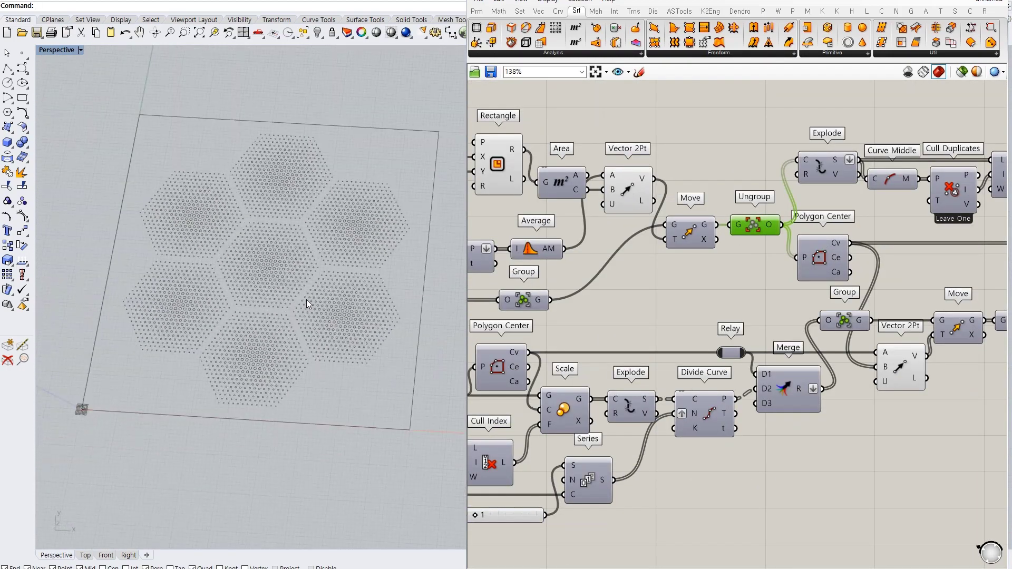
{"action": "scroll", "coordinate": [817, 316], "scroll_direction": "down", "scroll_amount": 4}
{"action": "scroll", "coordinate": [833, 314], "scroll_direction": "up", "scroll_amount": 4}
{"action": "right_click_drag", "start_coordinate": [838, 311], "coordinate": [836, 299]}
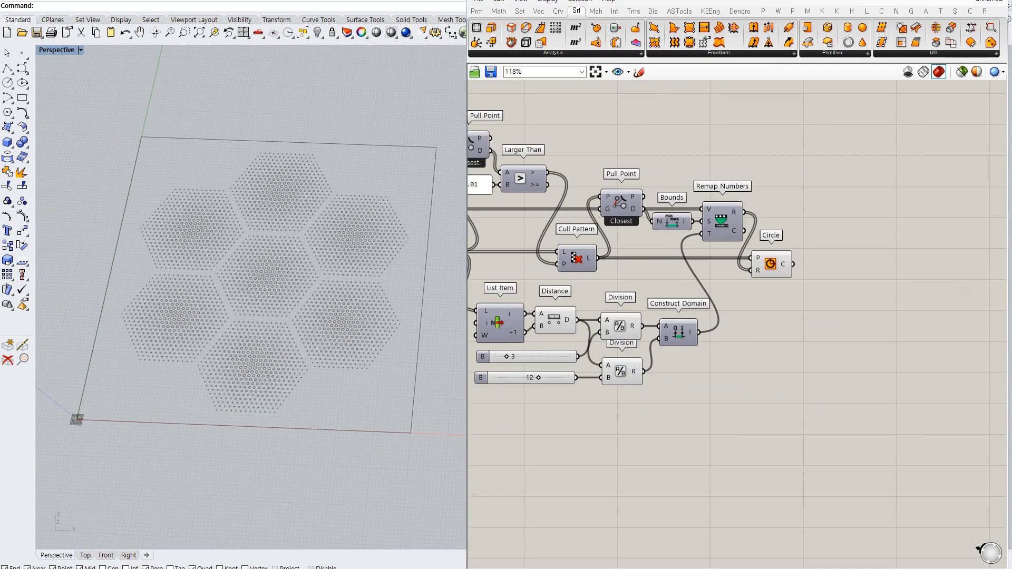
Group the Circle component and group the two Division sliders together.
{"action": "left_click", "coordinate": [750, 268]}
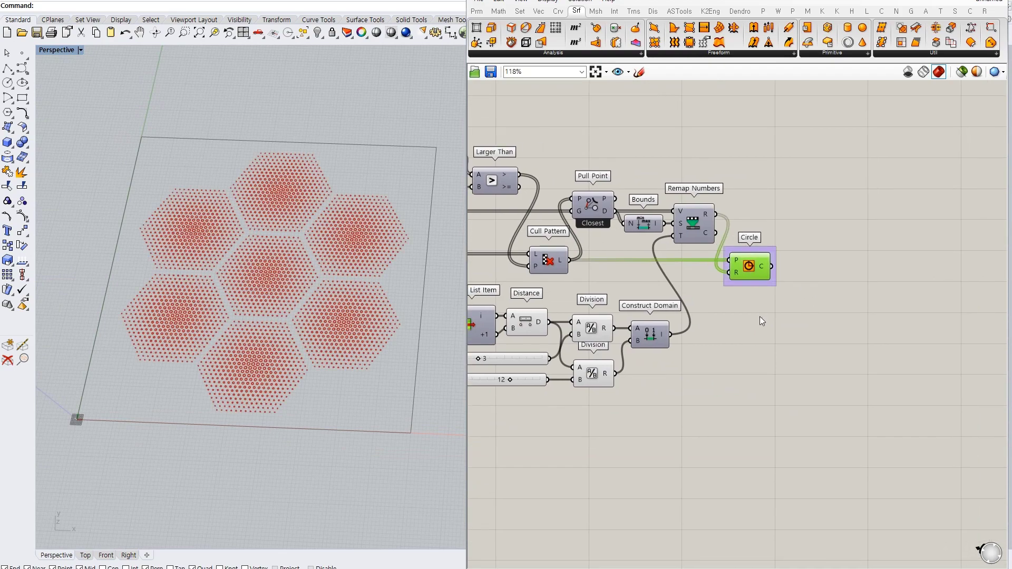
{"action": "left_click_drag", "start_coordinate": [600, 408], "coordinate": [587, 367]}
{"action": "key", "text": "ctrl+g"}
{"action": "scroll", "coordinate": [773, 362], "scroll_direction": "up", "scroll_amount": 1}
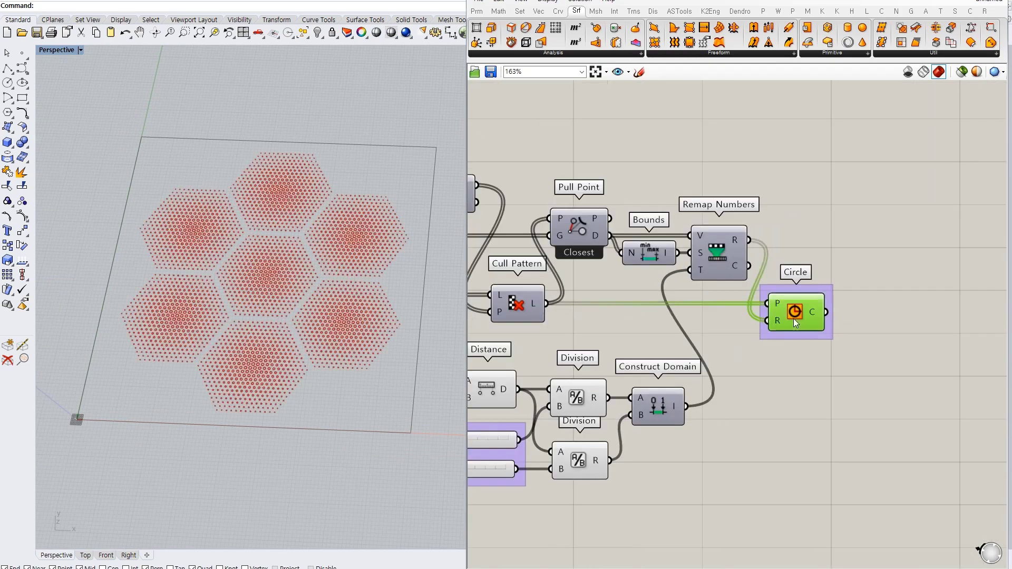
Add a Boundary Surfaces component with a flattened E input above the Circle component.
{"action": "double_click", "coordinate": [905, 216]}
{"action": "type", "text": "boundary"}
{"action": "key", "text": "Return"}
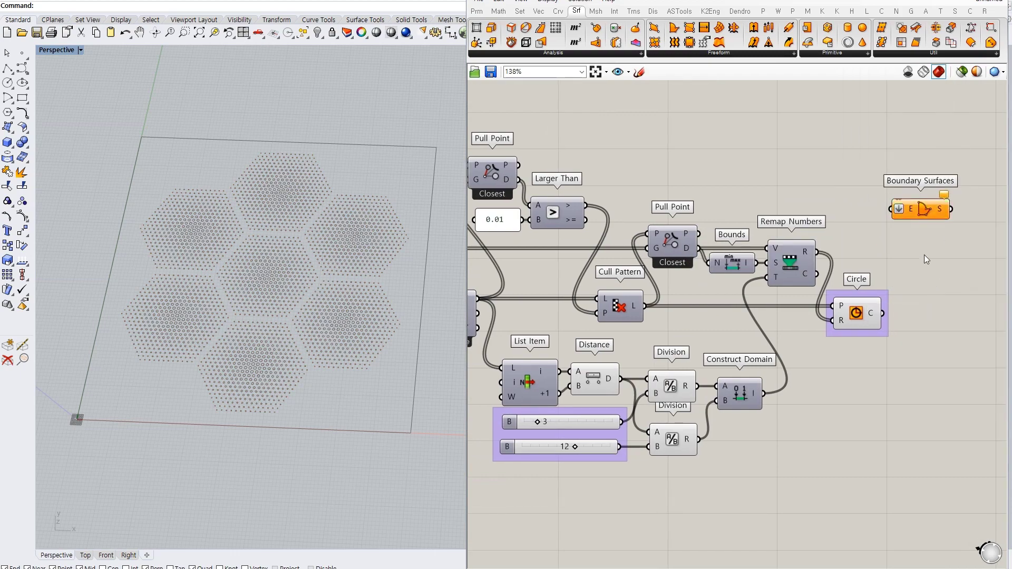
Connect the border Rectangle's output to the E input of the new Boundary Surfaces component.
{"action": "scroll", "coordinate": [925, 257], "scroll_direction": "down", "scroll_amount": 3}
{"action": "right_click_drag", "start_coordinate": [713, 254], "coordinate": [731, 253]}
{"action": "scroll", "coordinate": [731, 254], "scroll_direction": "down", "scroll_amount": 1}
{"action": "right_click_drag", "start_coordinate": [609, 251], "coordinate": [713, 208]}
{"action": "scroll", "coordinate": [674, 206], "scroll_direction": "up", "scroll_amount": 3}
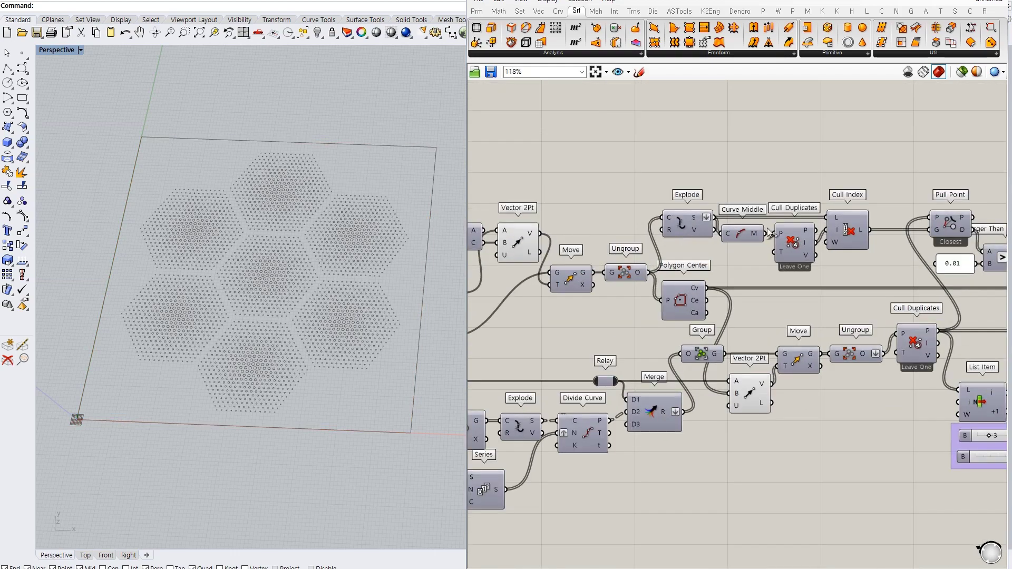
{"action": "left_click_drag", "start_coordinate": [886, 219], "coordinate": [685, 243]}
{"action": "right_click_drag", "start_coordinate": [697, 247], "coordinate": [515, 222]}
{"action": "scroll", "coordinate": [771, 208], "scroll_direction": "up", "scroll_amount": 2}
{"action": "left_click", "coordinate": [771, 209]}
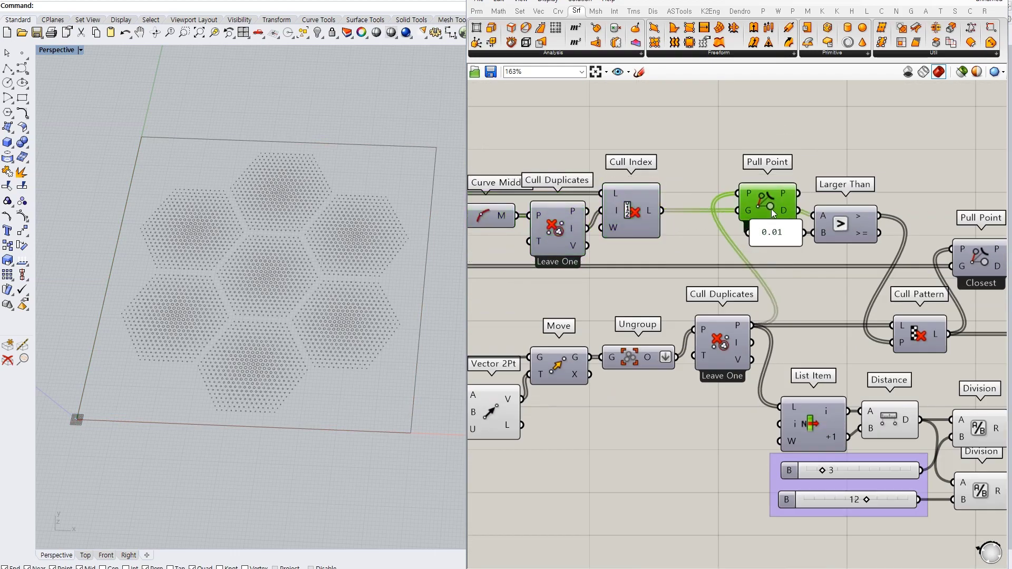
{"action": "left_click", "coordinate": [862, 248]}
{"action": "scroll", "coordinate": [862, 247], "scroll_direction": "down", "scroll_amount": 3}
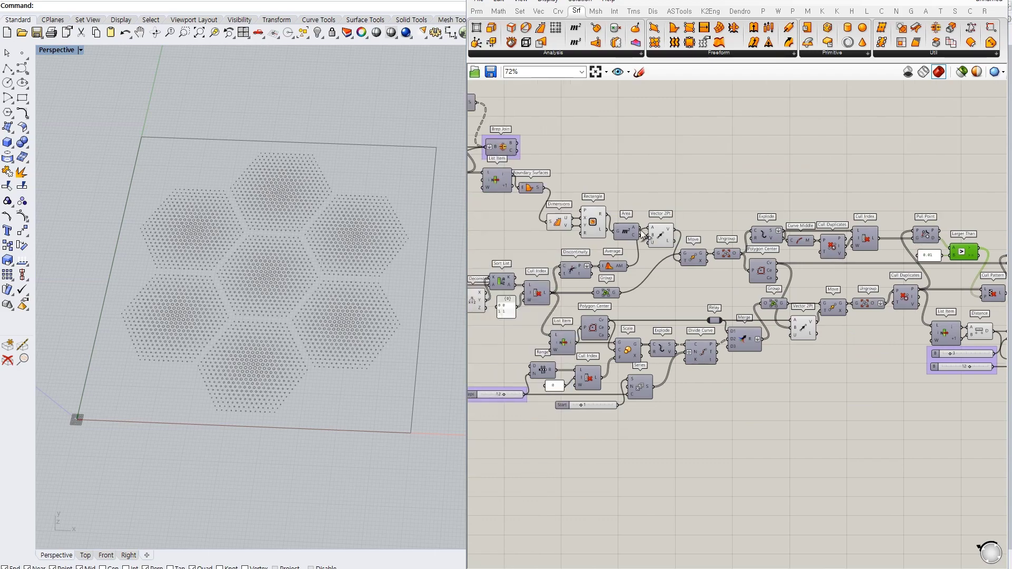
{"action": "left_click_drag", "start_coordinate": [640, 230], "coordinate": [829, 251]}
{"action": "left_click_drag", "start_coordinate": [849, 251], "coordinate": [838, 211]}
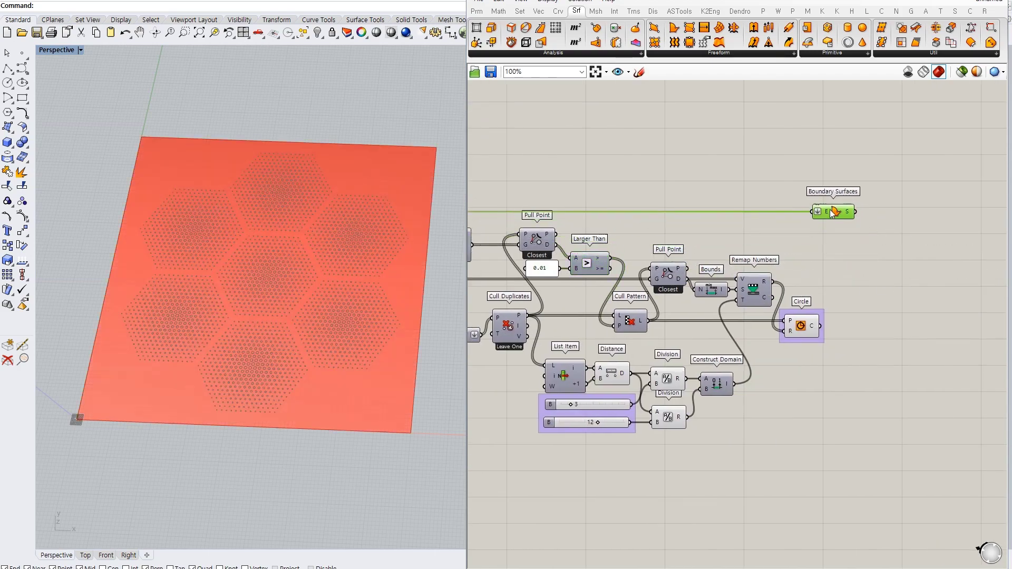
Connect the Circle output to the new Boundary Surfaces' E input alongside the rectangle, and group the Boundary Surfaces component.
{"action": "scroll", "coordinate": [822, 310], "scroll_direction": "up", "scroll_amount": 2}
{"action": "left_click", "coordinate": [818, 327]}
{"action": "left_click_drag", "start_coordinate": [819, 333], "coordinate": [802, 176]}
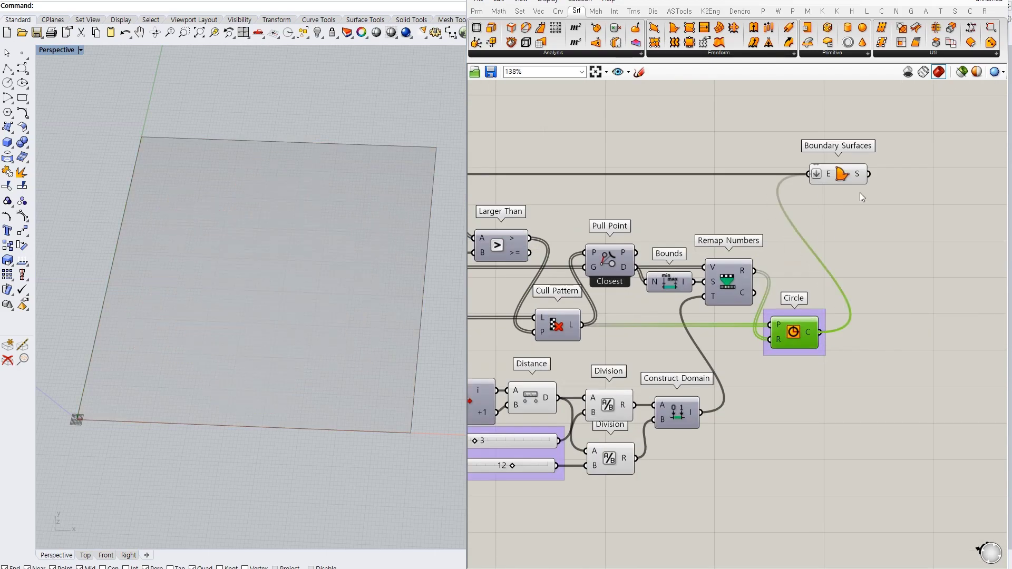
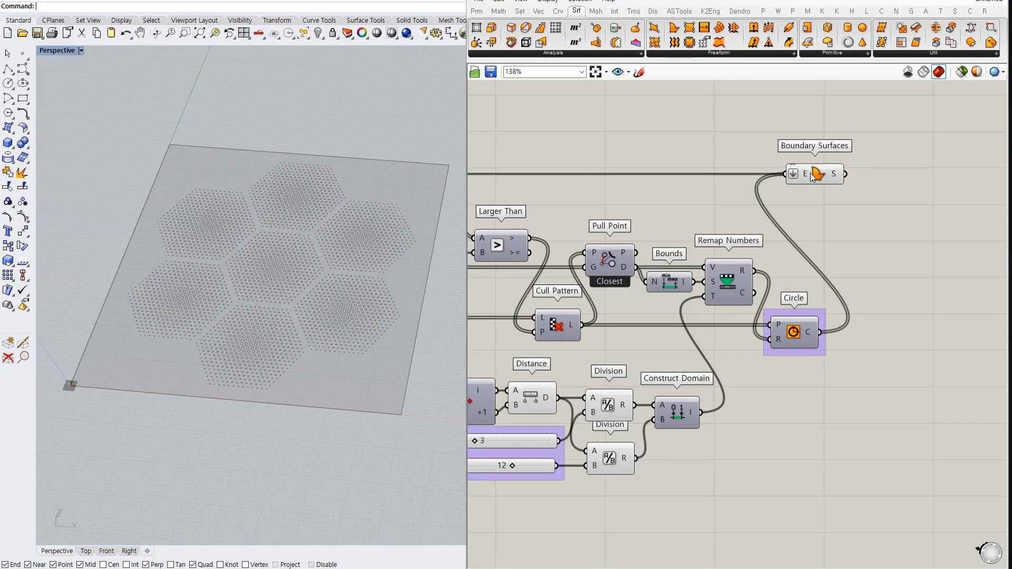
{"action": "left_click", "coordinate": [811, 173]}
{"action": "right_click_drag", "start_coordinate": [842, 228], "coordinate": [847, 259]}
Add a Copy Trim component above the grouped Boundary Surfaces, with the perforated surface feeding its S input.
{"action": "double_click", "coordinate": [874, 194]}
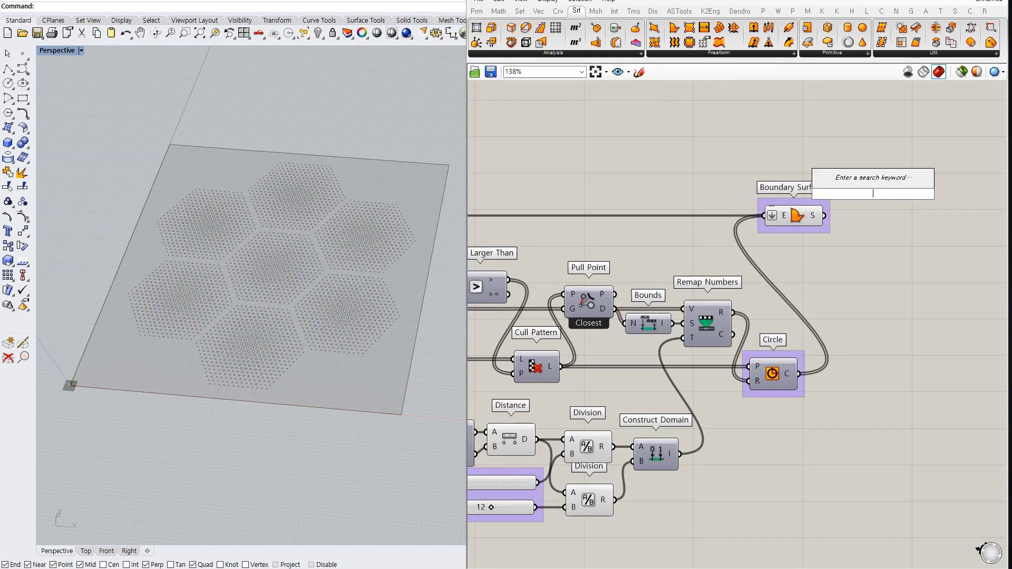
{"action": "type", "text": "trim"}
{"action": "key", "text": "Return"}
{"action": "left_click_drag", "start_coordinate": [863, 203], "coordinate": [869, 178]}
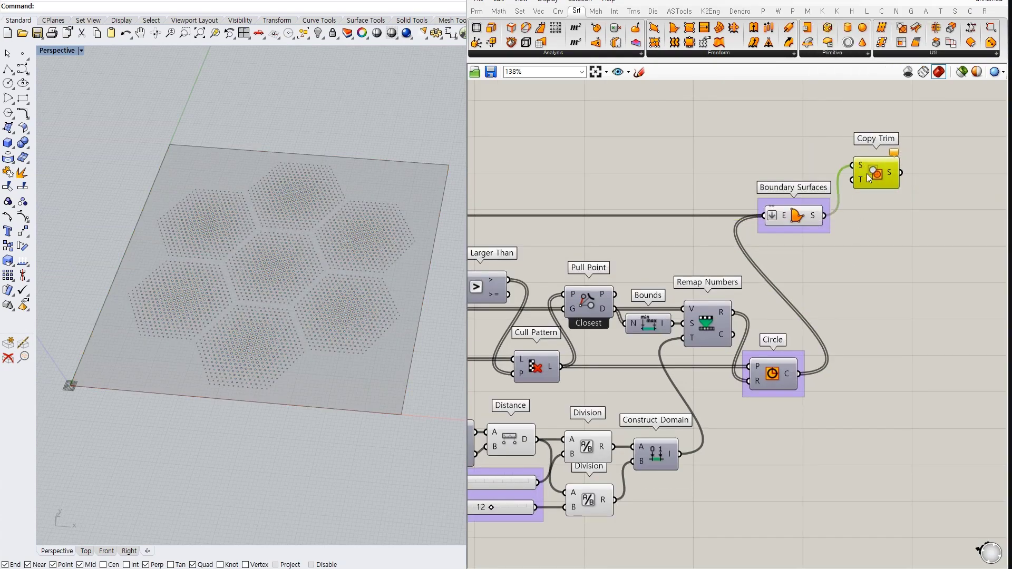
{"action": "scroll", "coordinate": [869, 178], "scroll_direction": "down", "scroll_amount": 5}
{"action": "right_click_drag", "start_coordinate": [527, 267], "coordinate": [552, 187]}
{"action": "scroll", "coordinate": [552, 186], "scroll_direction": "up", "scroll_amount": 4}
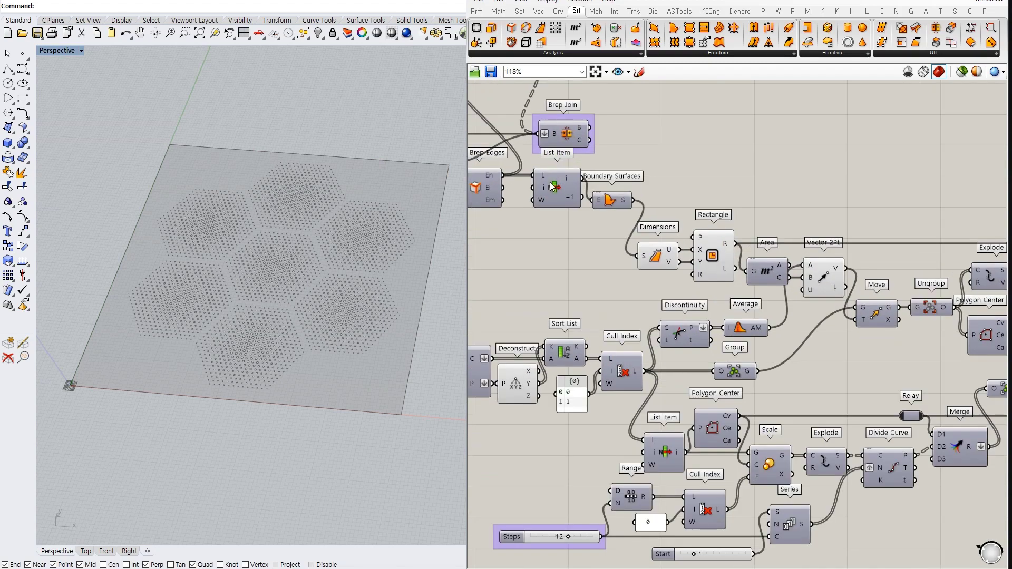
{"action": "left_click", "coordinate": [553, 186]}
{"action": "scroll", "coordinate": [449, 276], "scroll_direction": "down", "scroll_amount": 5}
{"action": "scroll", "coordinate": [310, 296], "scroll_direction": "up", "scroll_amount": 3}
{"action": "double_click", "coordinate": [672, 182]}
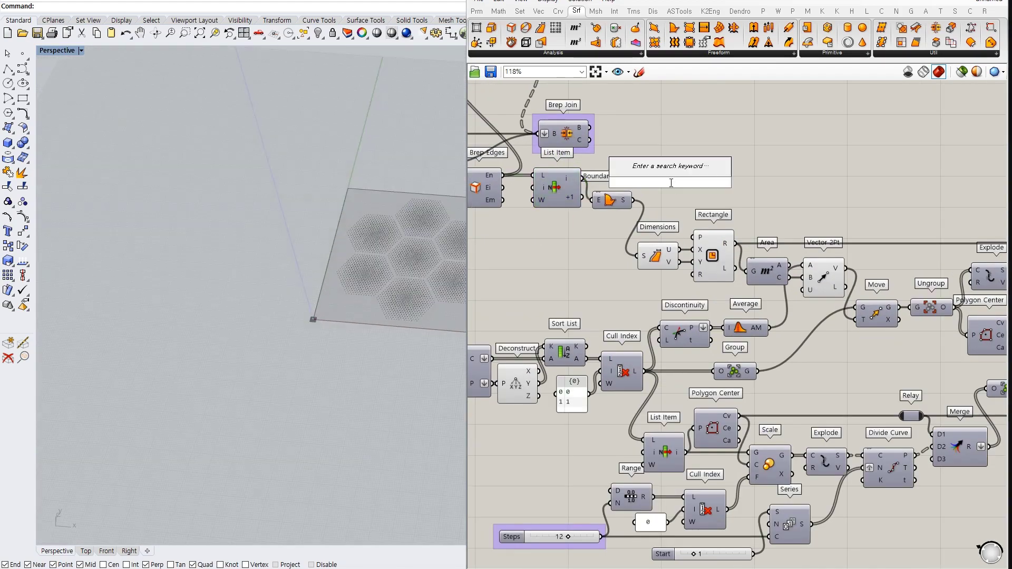
{"action": "type", "text": "cur"}
{"action": "key", "text": "Escape"}
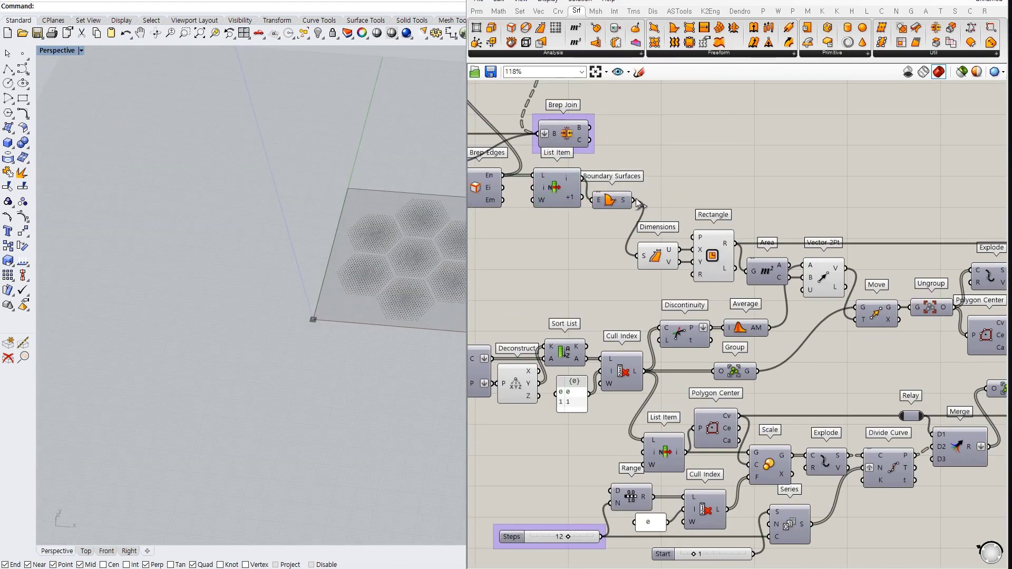
Connect the shell face's Boundary Surfaces output to Copy Trim's T input and place Copy Trim above the grouped Boundary Surfaces.
{"action": "scroll", "coordinate": [683, 193], "scroll_direction": "right", "scroll_amount": 10}
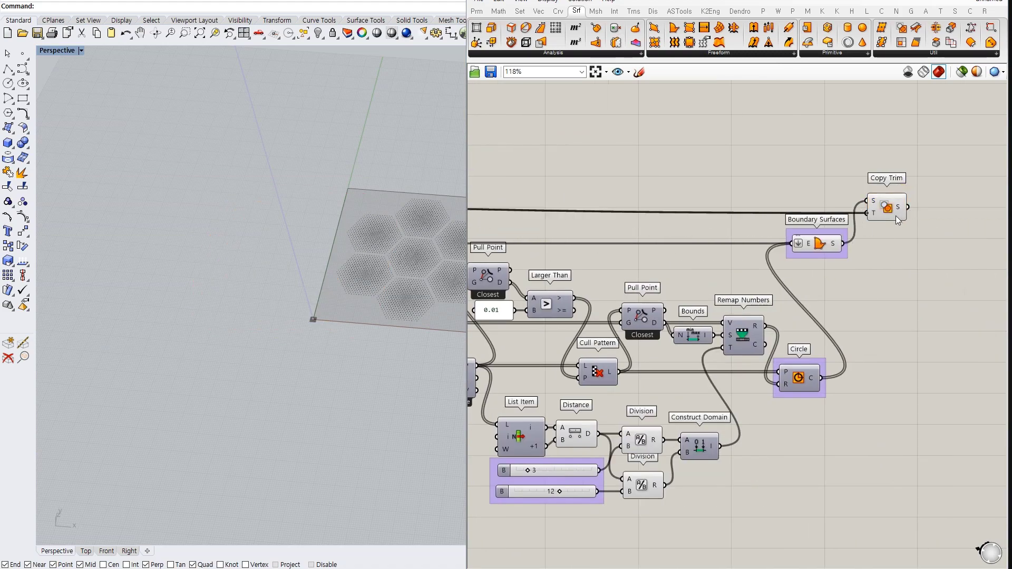
{"action": "left_click_drag", "start_coordinate": [898, 213], "coordinate": [883, 199]}
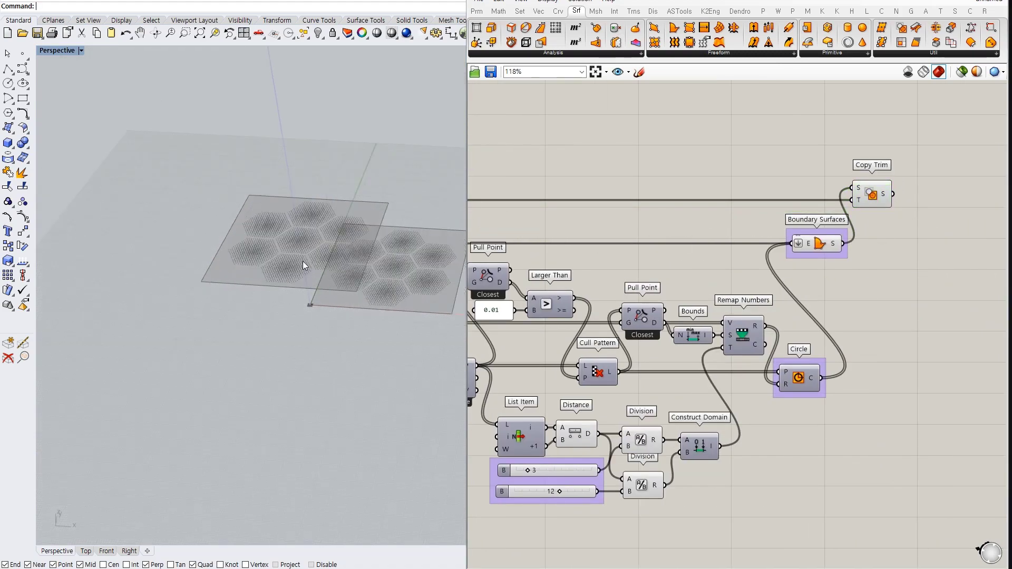
{"action": "mouse_move", "coordinate": [303, 261]}
{"action": "right_mouse_down"}
{"action": "mouse_move", "coordinate": [346, 257]}
{"action": "mouse_move", "coordinate": [299, 274]}
{"action": "right_mouse_up"}
Add a Surface Split component beside Copy Trim.
{"action": "right_click_drag", "start_coordinate": [911, 196], "coordinate": [784, 254]}
{"action": "left_click", "coordinate": [815, 240]}
{"action": "double_click", "coordinate": [825, 229]}
{"action": "type", "text": "split"}
{"action": "key", "text": "Return"}
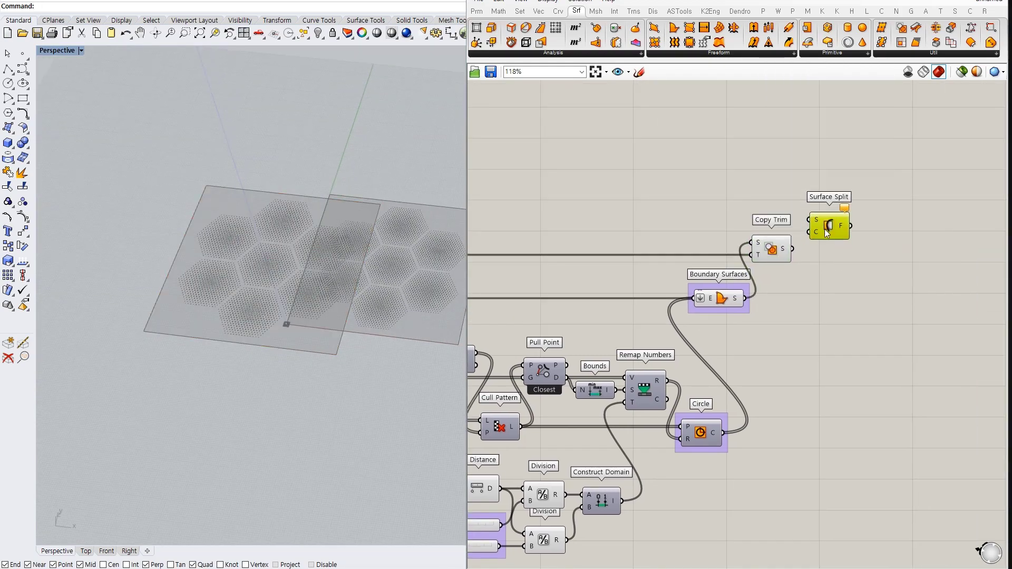
{"action": "left_click", "coordinate": [824, 231]}
Add a Curve parameter fed by the List Item that picks the shell's rounded edge after Brep Edges.
{"action": "scroll", "coordinate": [822, 228], "scroll_direction": "down", "scroll_amount": 3}
{"action": "scroll", "coordinate": [600, 270], "scroll_direction": "up", "scroll_amount": 4}
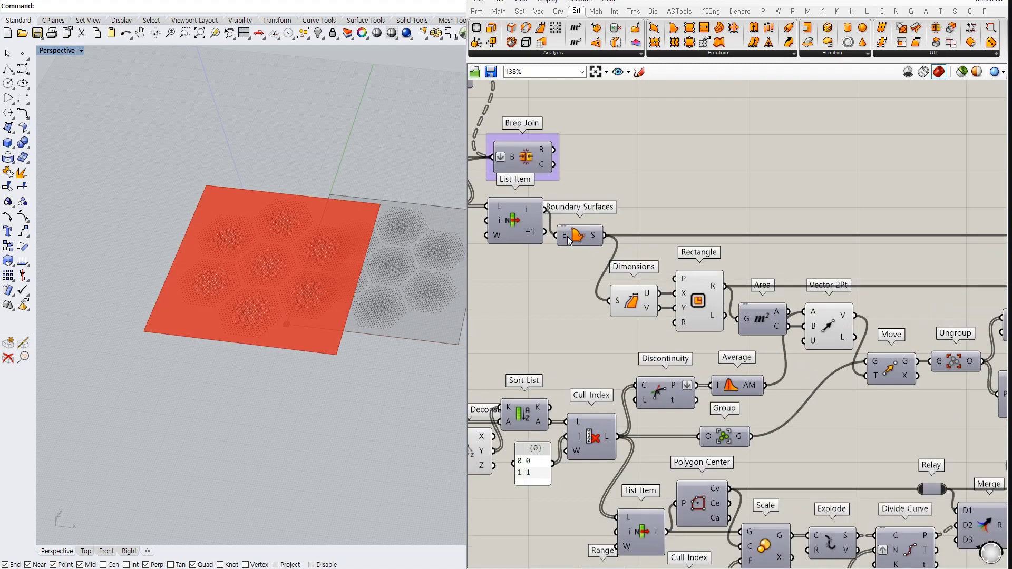
{"action": "left_click", "coordinate": [631, 184]}
{"action": "double_click", "coordinate": [631, 185]}
{"action": "type", "text": "cur"}
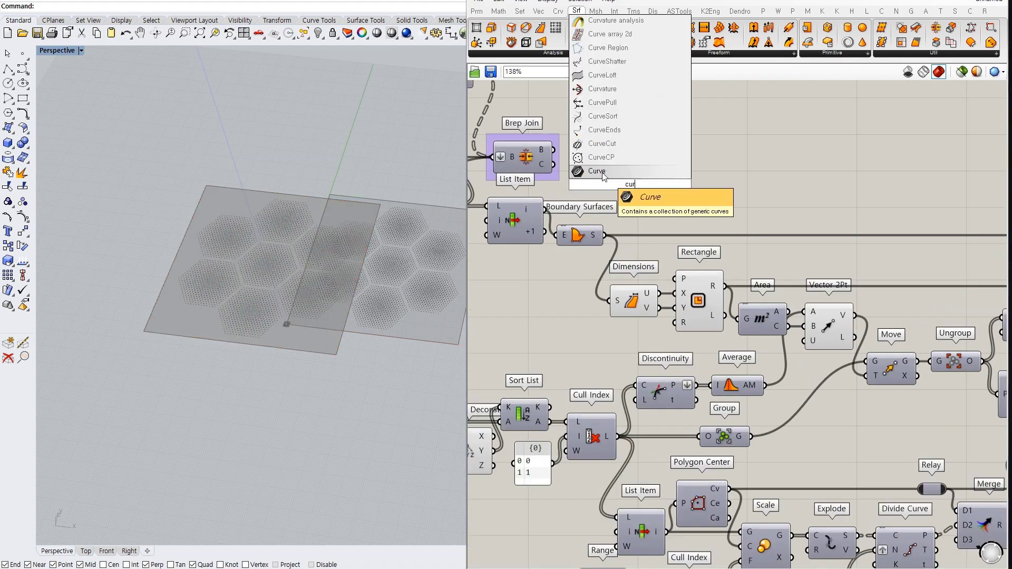
{"action": "left_click", "coordinate": [604, 173]}
{"action": "left_click_drag", "start_coordinate": [630, 179], "coordinate": [914, 208]}
{"action": "scroll", "coordinate": [562, 222], "scroll_direction": "down", "scroll_amount": 2}
{"action": "right_click_drag", "start_coordinate": [991, 216], "coordinate": [562, 222]}
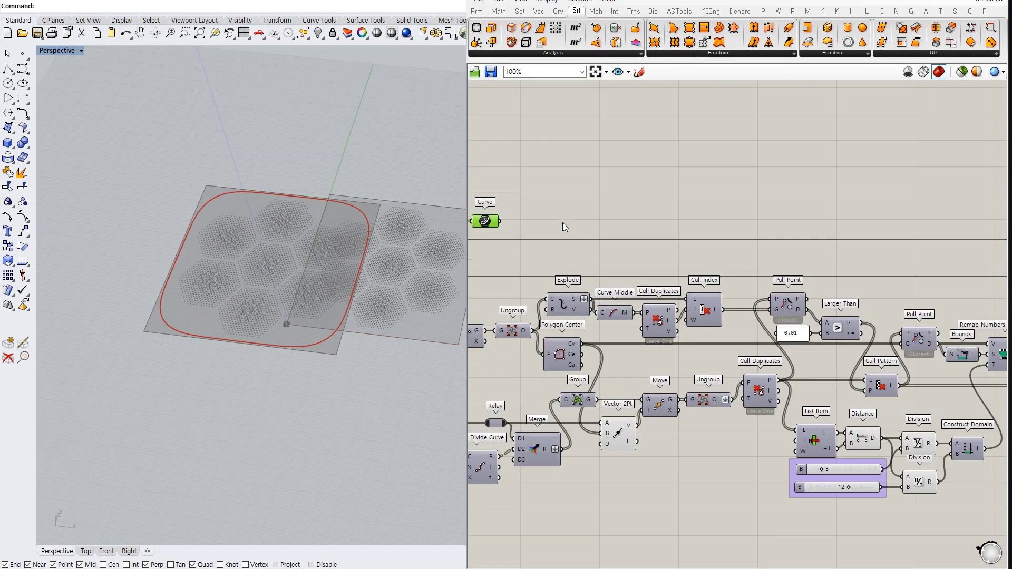
Place the Curve parameter beside Copy Trim, and connect Copy Trim to Surface Split's S input and the Curve to its C input.
{"action": "left_click_drag", "start_coordinate": [490, 221], "coordinate": [744, 229]}
{"action": "scroll", "coordinate": [984, 221], "scroll_direction": "up", "scroll_amount": 1}
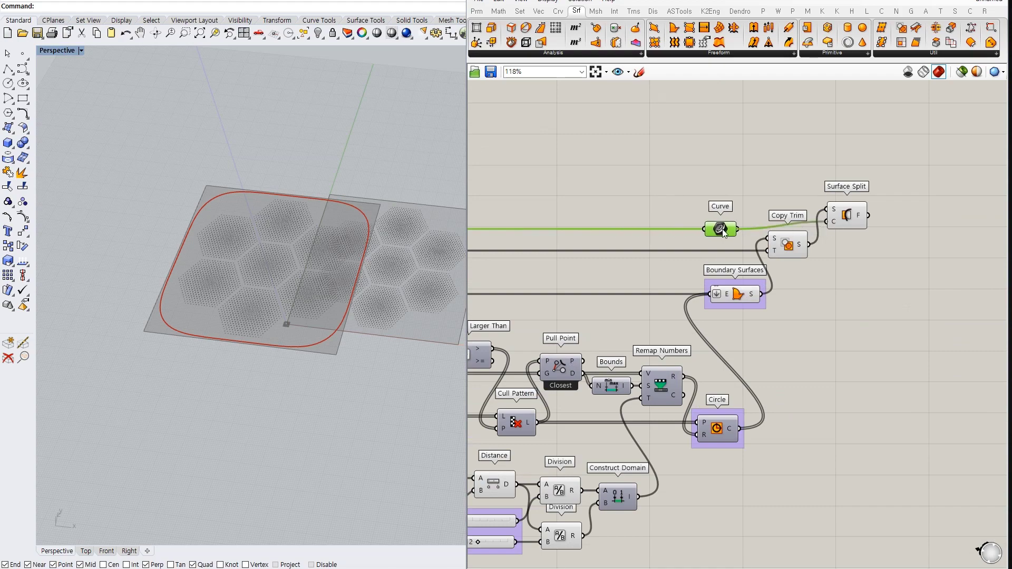
{"action": "left_click", "coordinate": [843, 221]}
{"action": "left_click", "coordinate": [833, 264]}
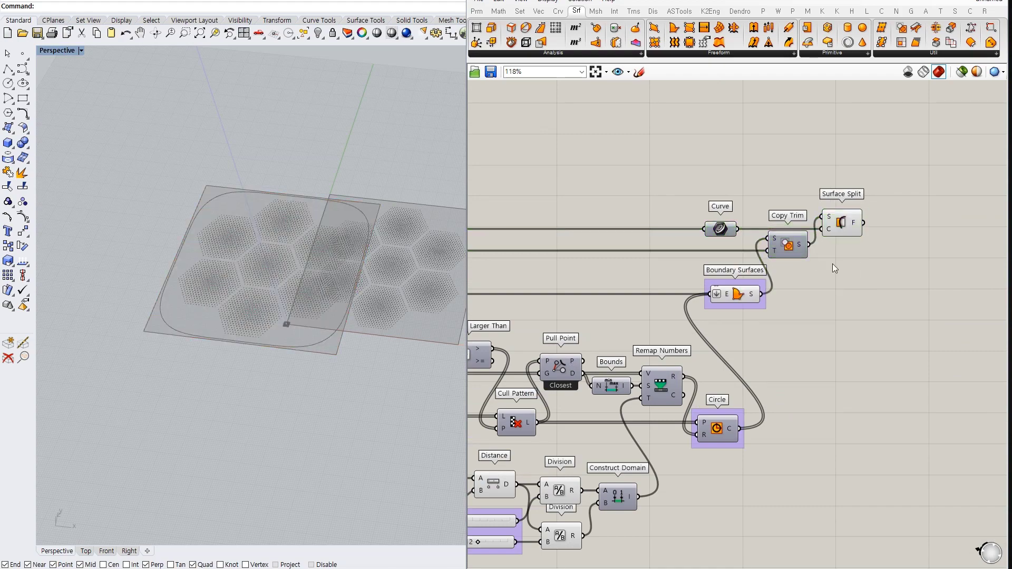
Add a List Item component and connect Surface Split's F output to its L input.
{"action": "scroll", "coordinate": [833, 264], "scroll_direction": "up", "scroll_amount": 1}
{"action": "double_click", "coordinate": [766, 266]}
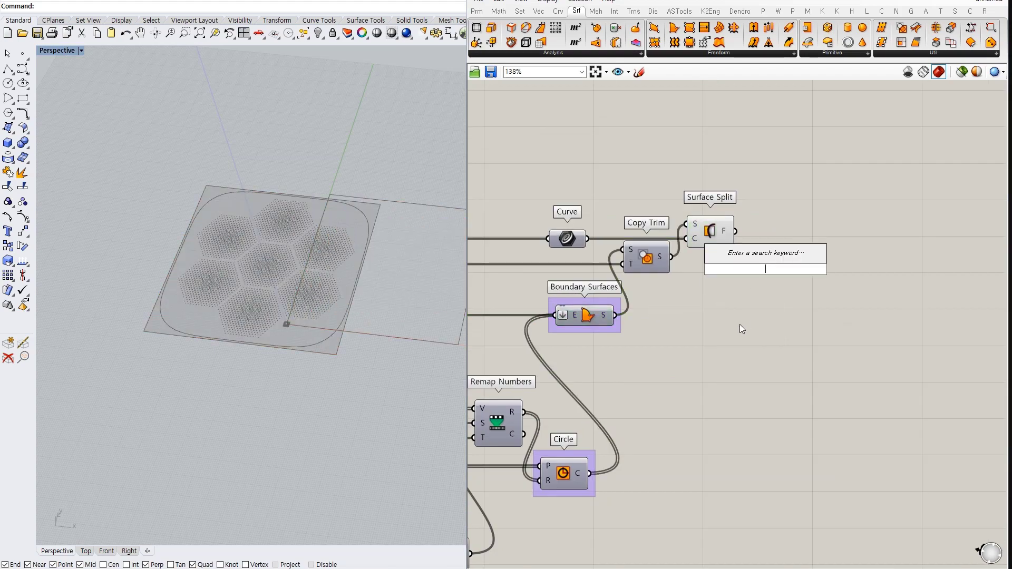
{"action": "type", "text": "list item"}
{"action": "key", "text": "Return"}
{"action": "left_click_drag", "start_coordinate": [736, 231], "coordinate": [759, 266]}
Connect a panel with value 1 to the new List Item's index input and turn off the Surface Split preview.
{"action": "double_click", "coordinate": [713, 308]}
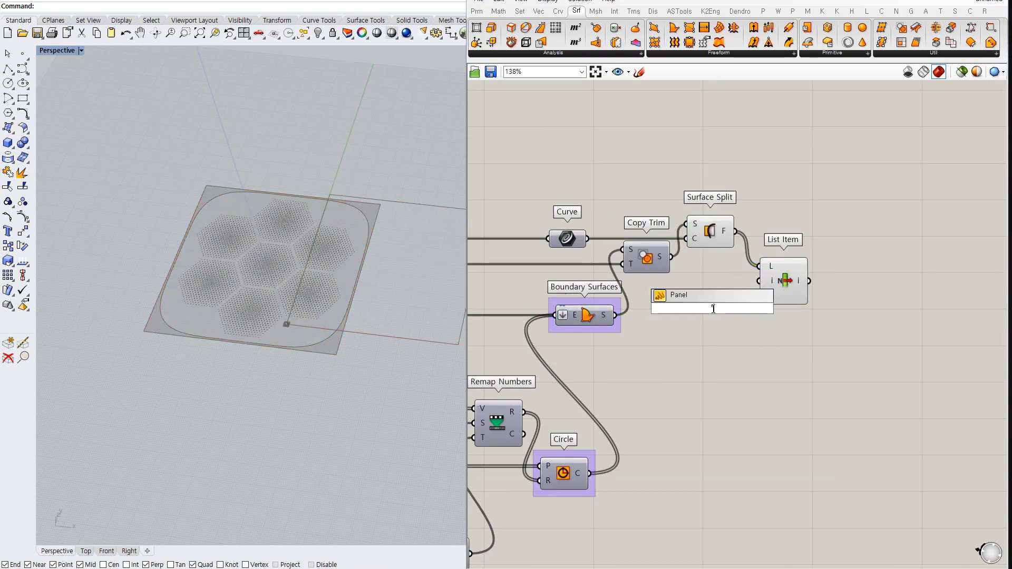
{"action": "type", "text": "1"}
{"action": "key", "text": "Return"}
{"action": "left_click_drag", "start_coordinate": [741, 310], "coordinate": [731, 290]}
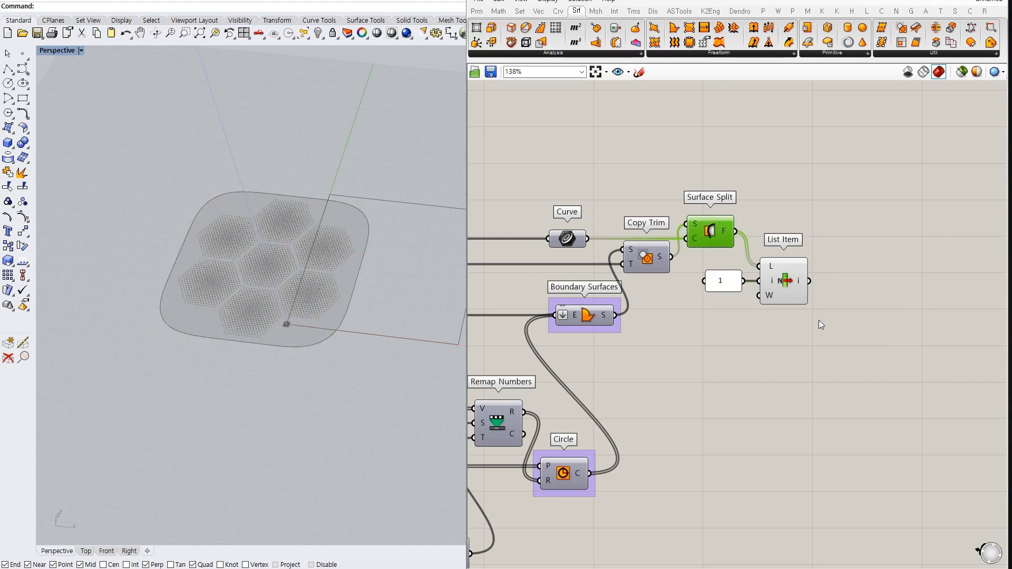
{"action": "left_click_drag", "start_coordinate": [821, 323], "coordinate": [691, 250]}
{"action": "left_click", "coordinate": [845, 285]}
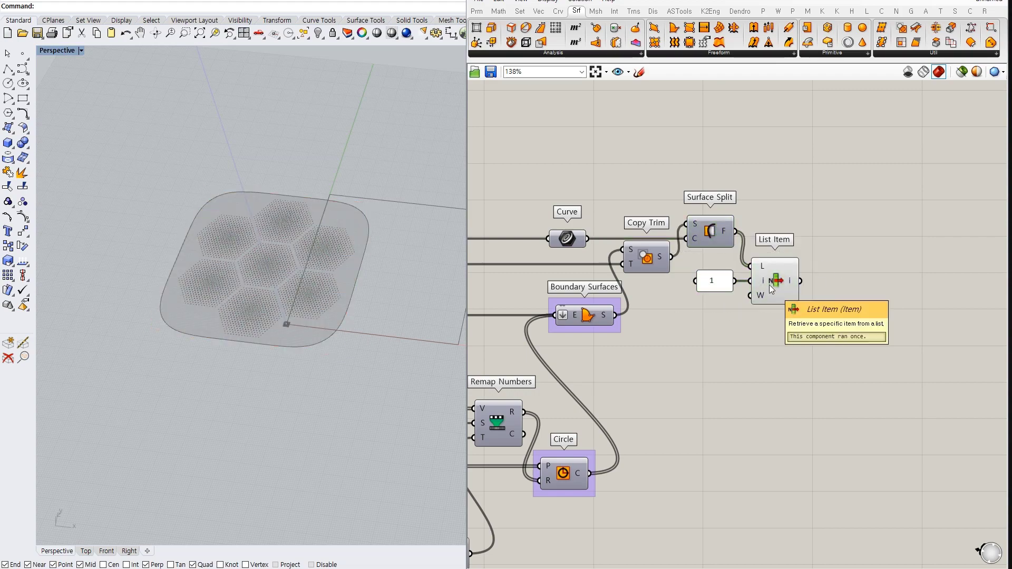
Add an Extrude component for the List Item's face and connect a Unit Z vector to its D input.
{"action": "double_click", "coordinate": [845, 284]}
{"action": "type", "text": "extr"}
{"action": "left_click", "coordinate": [861, 284]}
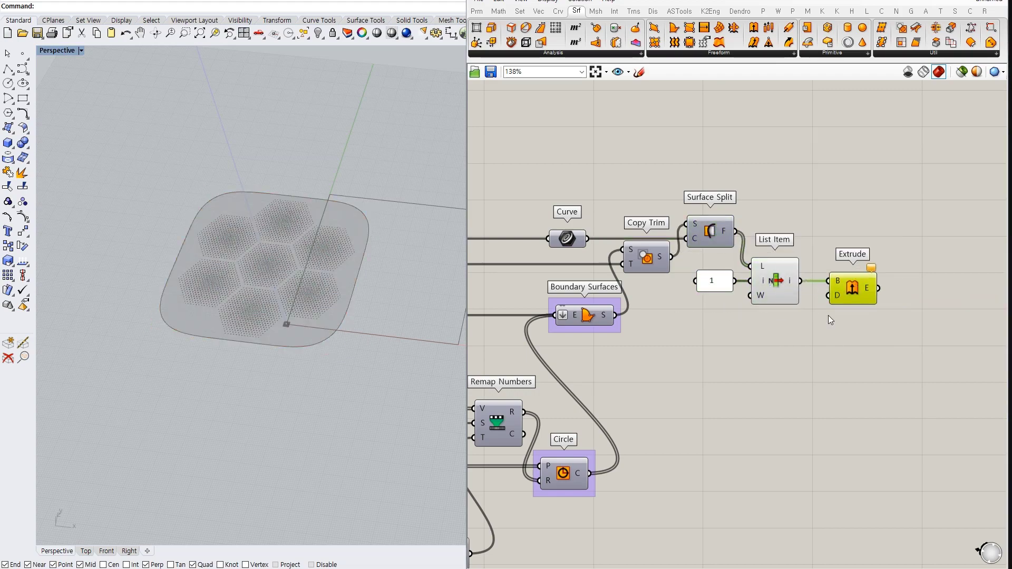
{"action": "double_click", "coordinate": [804, 312]}
{"action": "type", "text": "z"}
{"action": "left_click", "coordinate": [787, 313]}
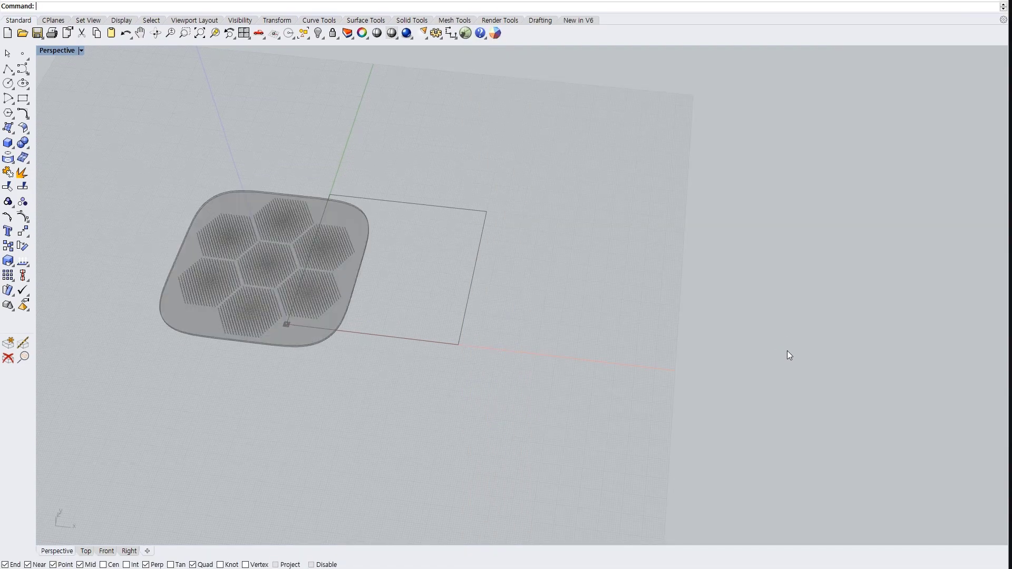
{"action": "scroll", "coordinate": [248, 309], "scroll_direction": "up", "scroll_amount": 3}
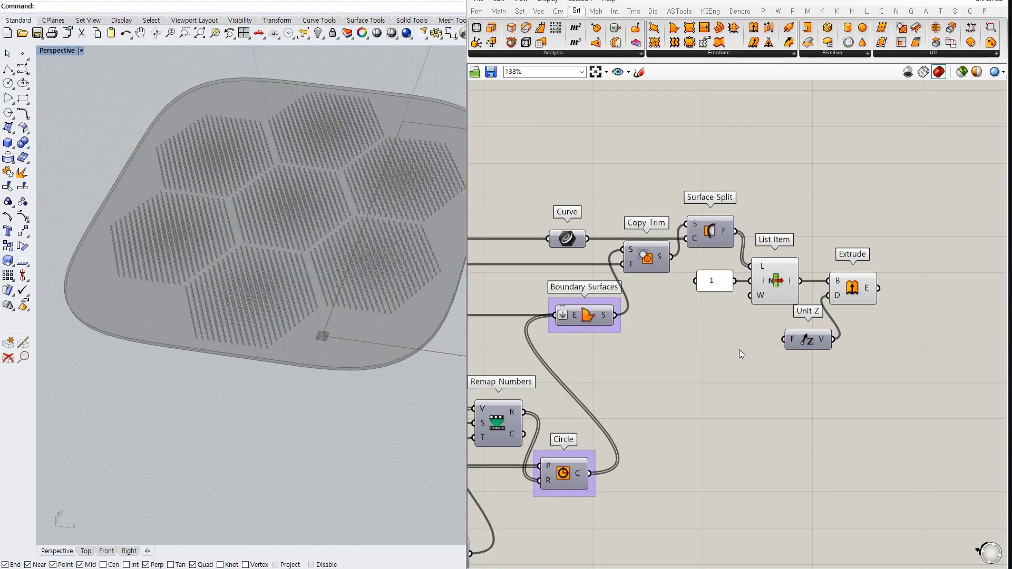
Drive the Unit Z factor with a Negative component fed by a number slider set to 1.0, and align the components.
{"action": "double_click", "coordinate": [740, 350]}
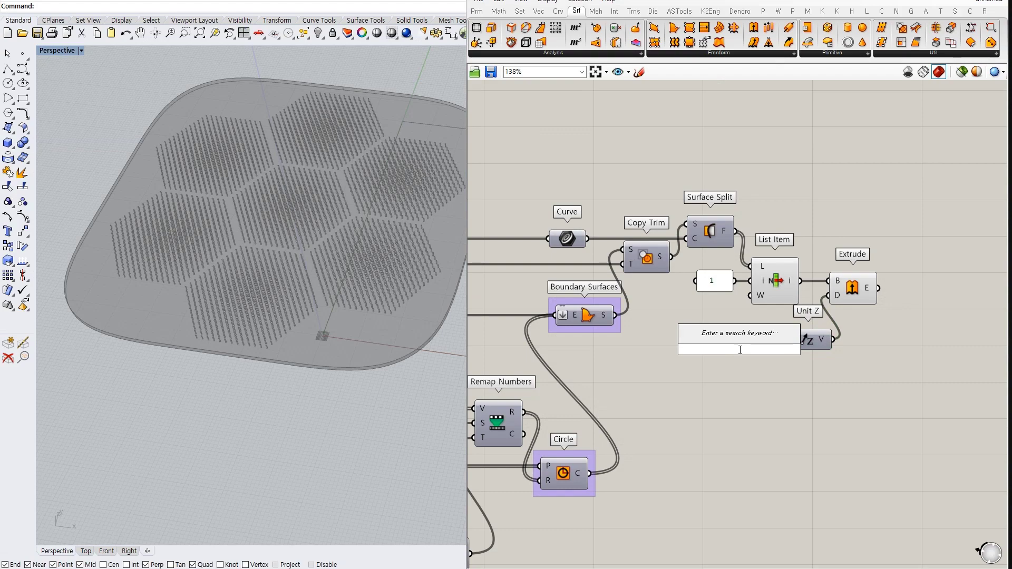
{"action": "type", "text": "negative"}
{"action": "key", "text": "Return"}
{"action": "left_click_drag", "start_coordinate": [767, 352], "coordinate": [781, 343]}
{"action": "double_click", "coordinate": [675, 350]}
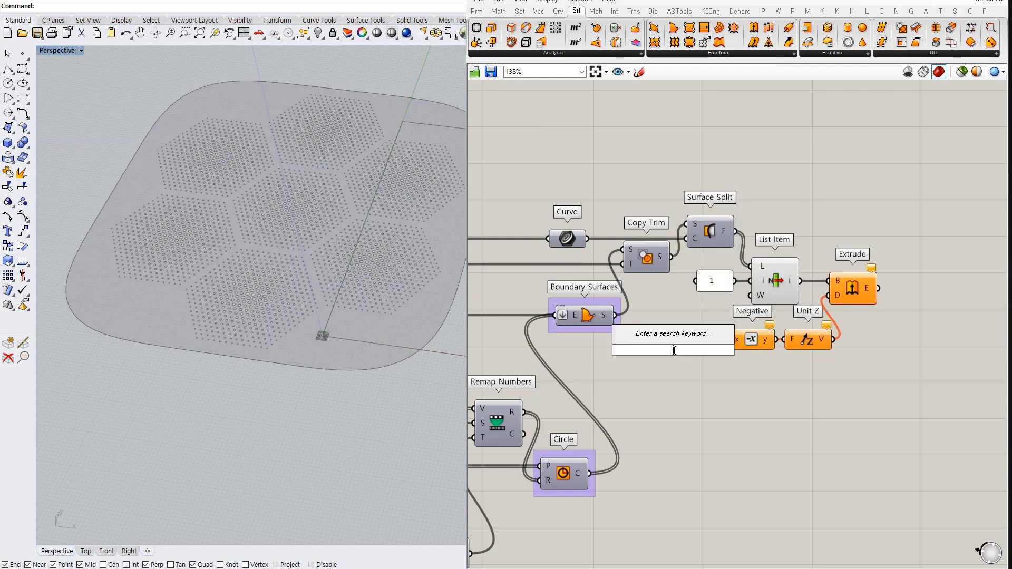
{"action": "type", "text": "0<1"}
{"action": "key", "text": "Return"}
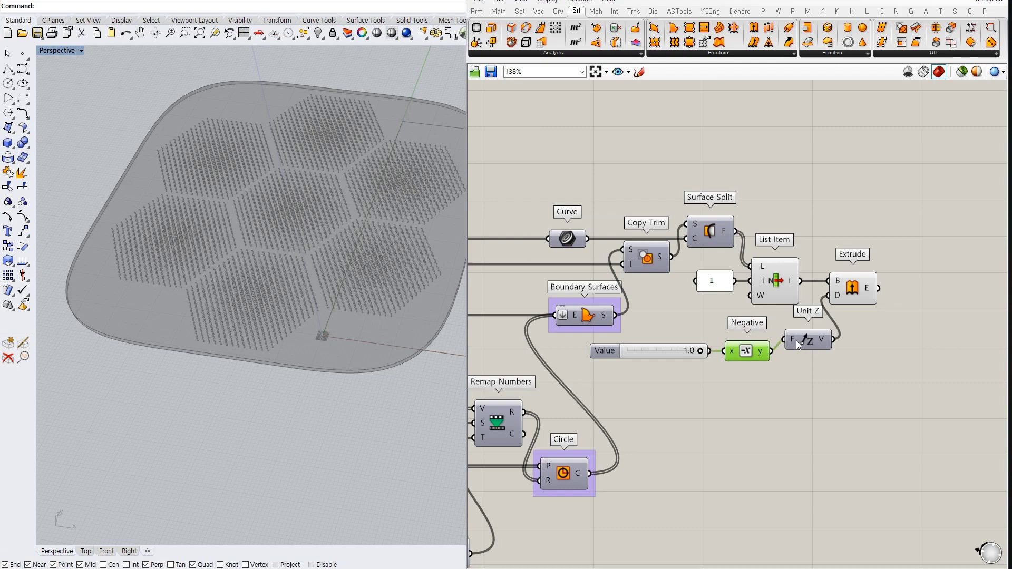
{"action": "left_click", "coordinate": [796, 340]}
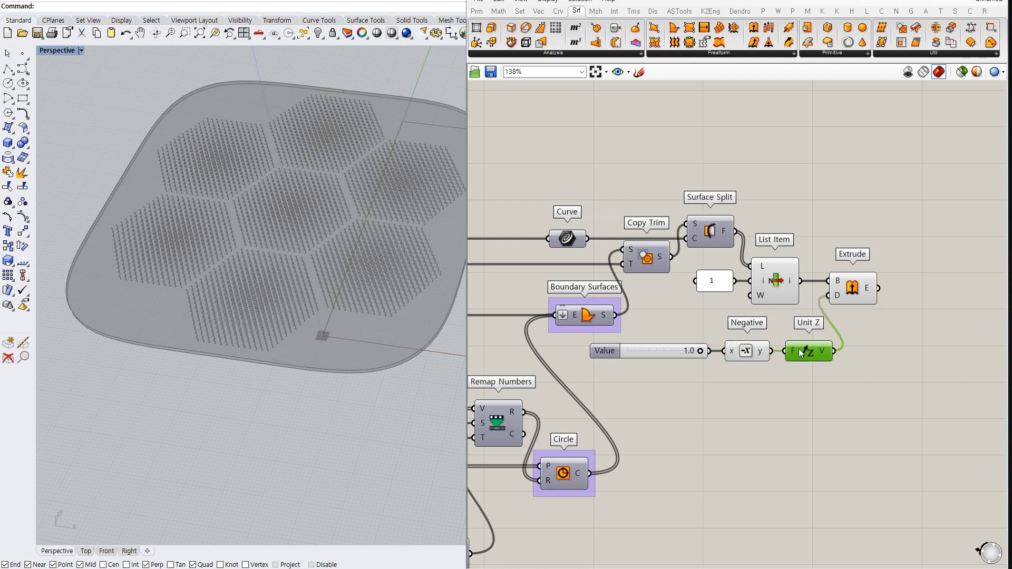
Add a Brep parameter fed by the B output of Brep Join.
{"action": "scroll", "coordinate": [808, 337], "scroll_direction": "down", "scroll_amount": 5}
{"action": "scroll", "coordinate": [857, 320], "scroll_direction": "up", "scroll_amount": 4}
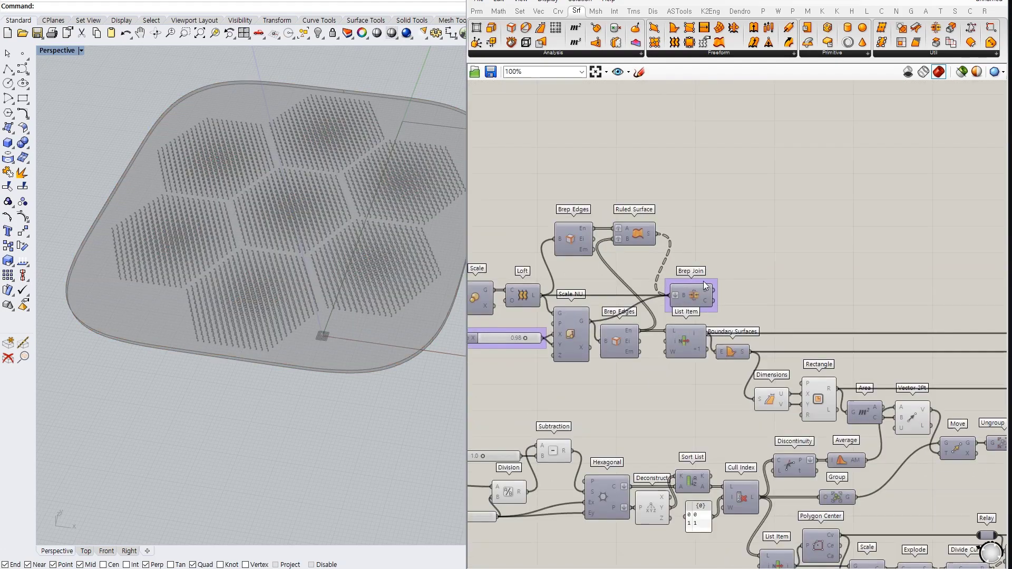
{"action": "double_click", "coordinate": [783, 297]}
{"action": "type", "text": "brep"}
{"action": "key", "text": "Return"}
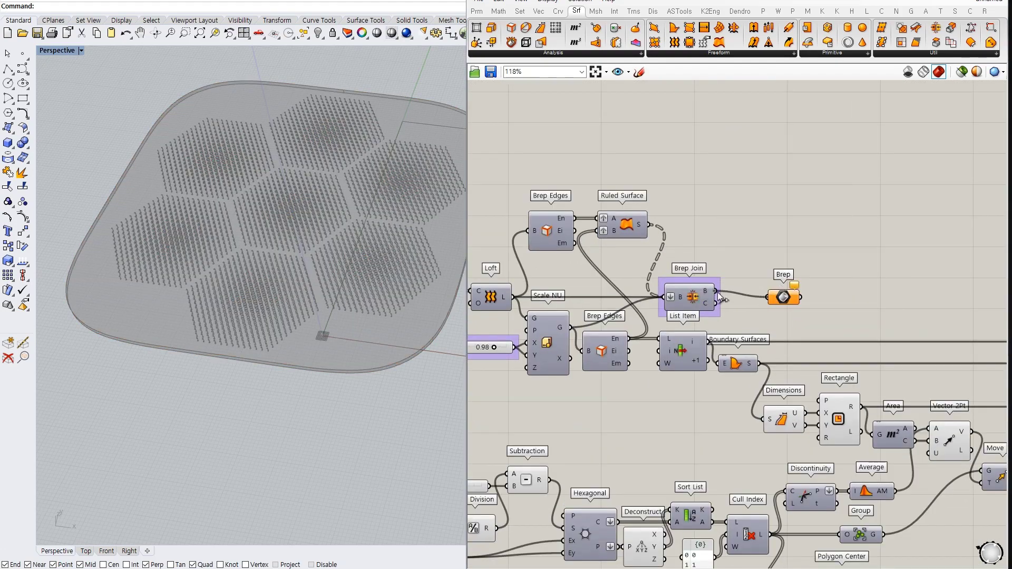
Place the Brep parameter above the Surface Split and Extrude components and group it.
{"action": "scroll", "coordinate": [784, 295], "scroll_direction": "down", "scroll_amount": 2}
{"action": "right_click_drag", "start_coordinate": [753, 304], "coordinate": [561, 249]}
{"action": "left_click_drag", "start_coordinate": [548, 240], "coordinate": [820, 247]}
{"action": "scroll", "coordinate": [950, 234], "scroll_direction": "up", "scroll_amount": 2}
{"action": "right_click_drag", "start_coordinate": [814, 253], "coordinate": [765, 248]}
{"action": "left_click", "coordinate": [832, 273]}
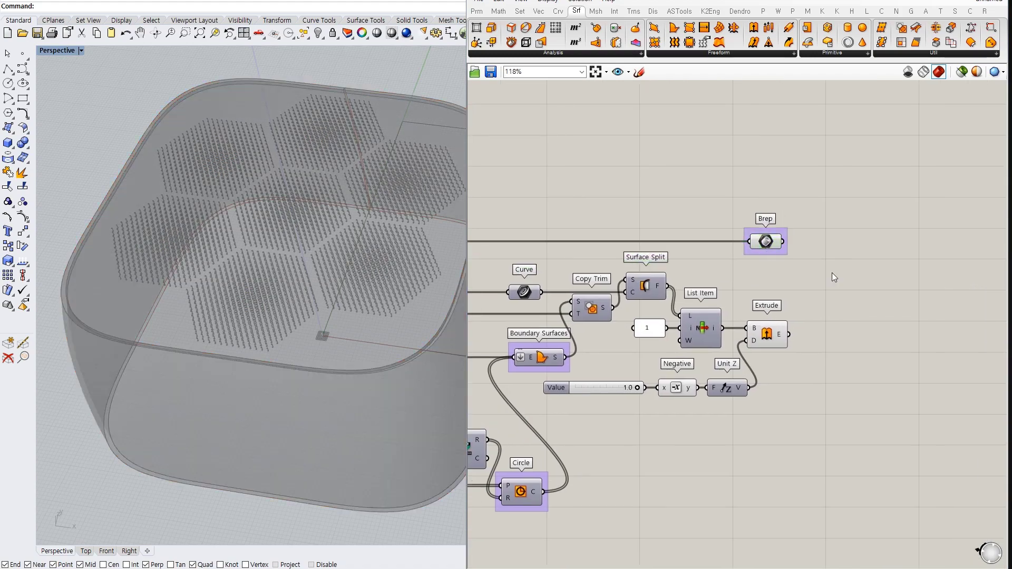
Add a Move component beside Extrude and an Expression component below it.
{"action": "mouse_move", "coordinate": [832, 273]}
{"action": "right_mouse_down"}
{"action": "mouse_move", "coordinate": [820, 262]}
{"action": "mouse_move", "coordinate": [840, 280]}
{"action": "right_mouse_up"}
{"action": "double_click", "coordinate": [826, 274]}
{"action": "type", "text": "move"}
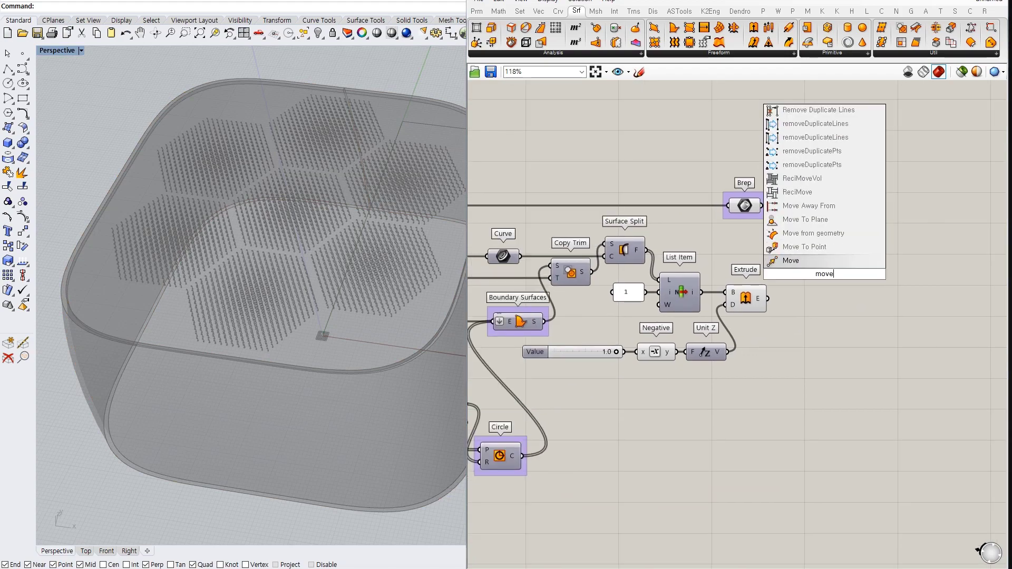
{"action": "key", "text": "Return"}
{"action": "double_click", "coordinate": [787, 364]}
{"action": "type", "text": "express"}
{"action": "key", "text": "Return"}
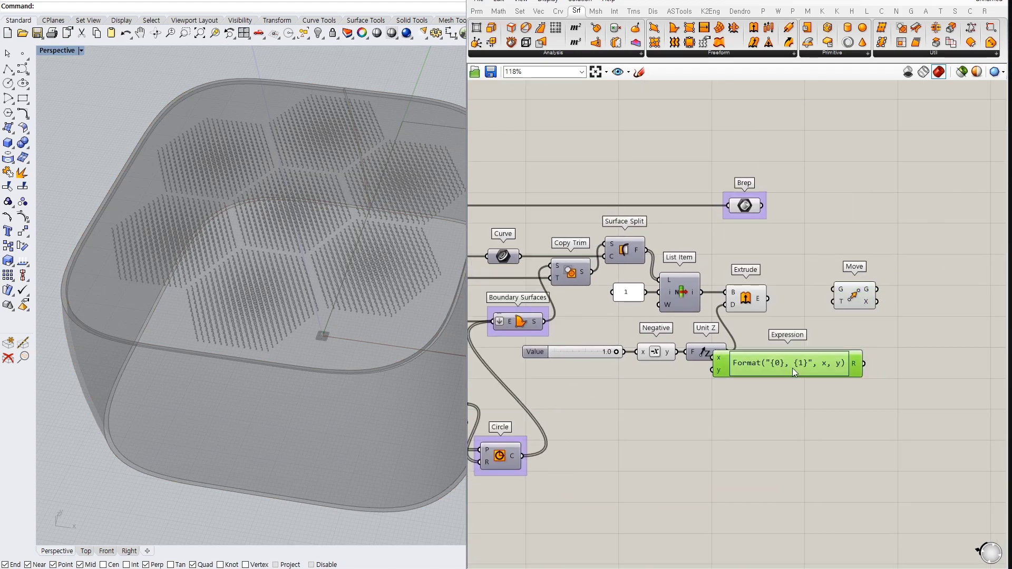
Set the Expression component's formula to -x/2.
{"action": "double_click", "coordinate": [793, 368]}
{"action": "left_click_drag", "start_coordinate": [780, 391], "coordinate": [522, 391]}
{"action": "type", "text": "-x"}
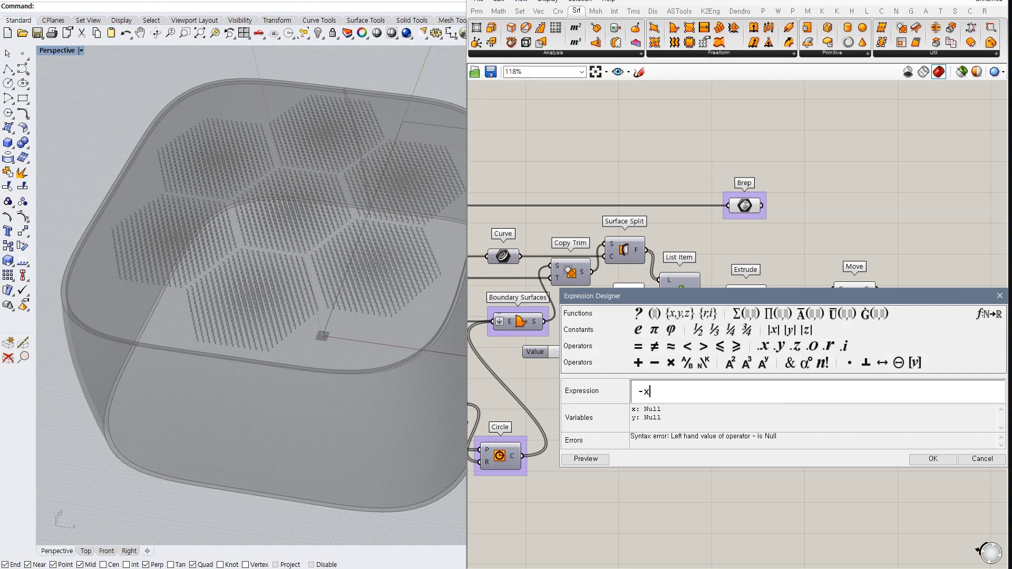
{"action": "type", "text": "/2"}
{"action": "left_click", "coordinate": [933, 459]}
Remove the Expression's y input and connect the Unit Z vector to its x input.
{"action": "scroll", "coordinate": [802, 371], "scroll_direction": "up", "scroll_amount": 5}
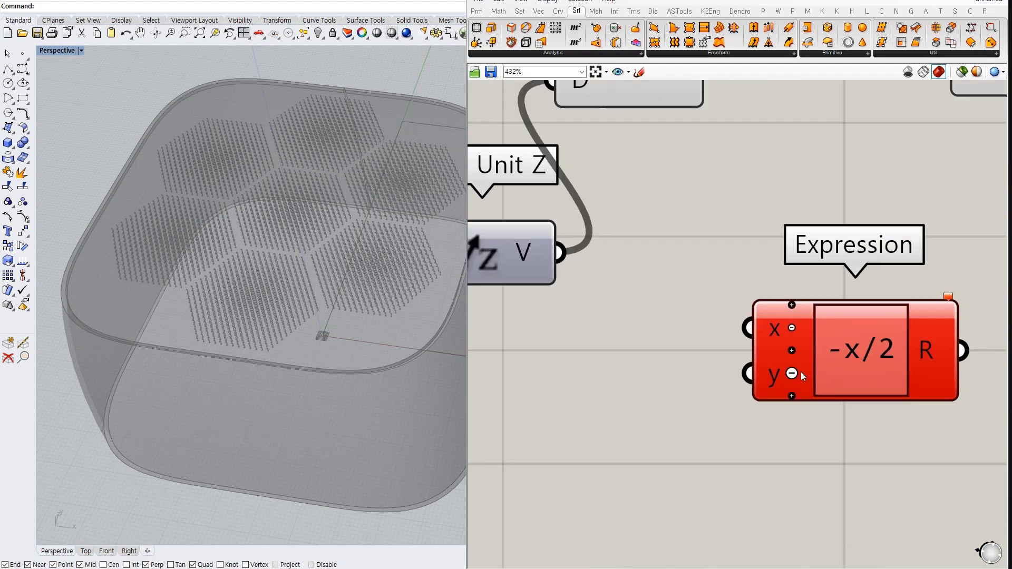
{"action": "left_click", "coordinate": [779, 373]}
{"action": "left_click_drag", "start_coordinate": [601, 253], "coordinate": [559, 253]}
{"action": "scroll", "coordinate": [559, 253], "scroll_direction": "down", "scroll_amount": 1}
Change the Expression formula to x/2 and connect the Extrude output to Move's G input.
{"action": "double_click", "coordinate": [825, 272]}
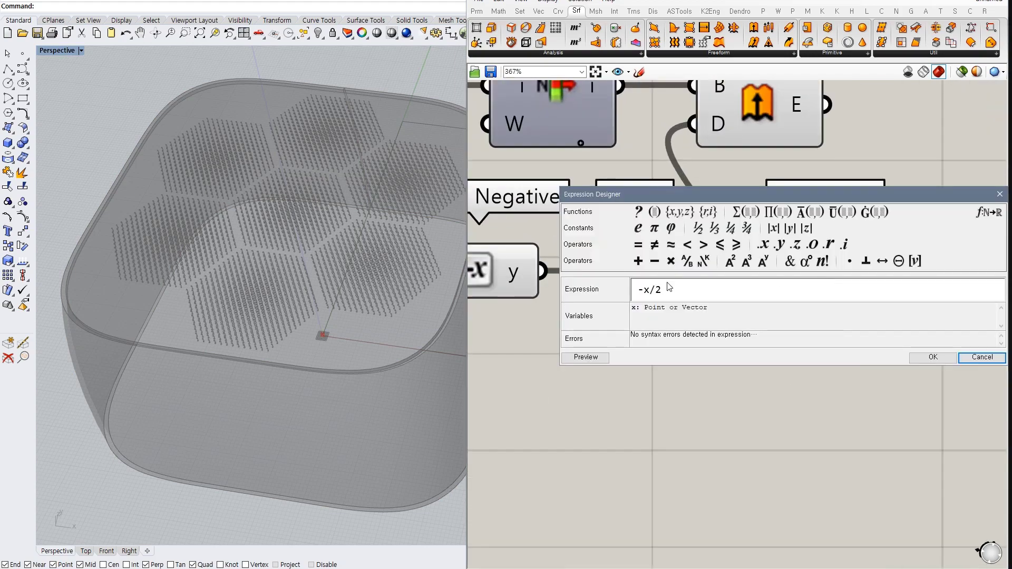
{"action": "left_click", "coordinate": [933, 357]}
{"action": "scroll", "coordinate": [840, 340], "scroll_direction": "down", "scroll_amount": 4}
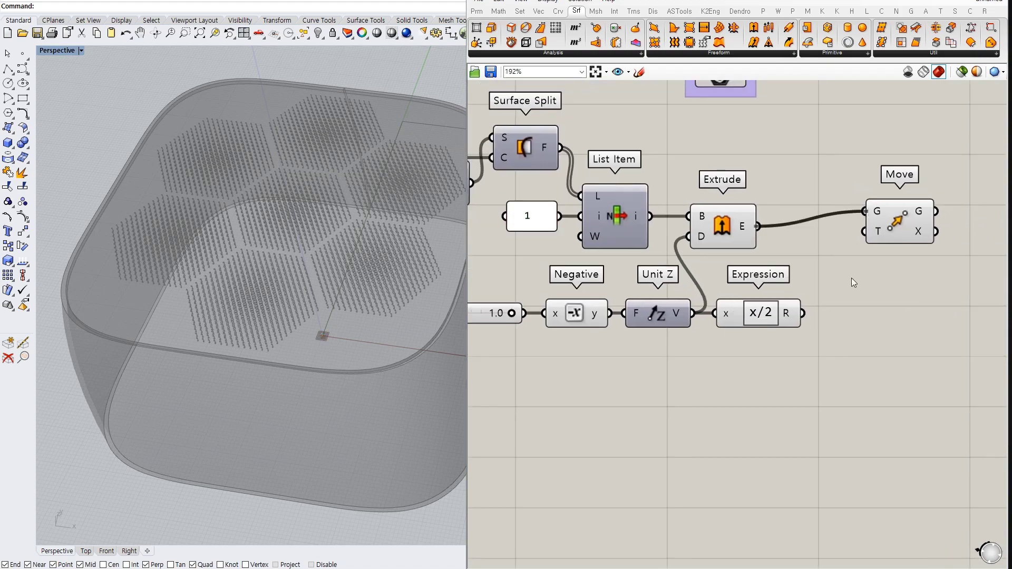
Place the Move component closer to Extrude and hide Extrude's preview.
{"action": "left_click", "coordinate": [896, 224]}
{"action": "left_click", "coordinate": [748, 233]}
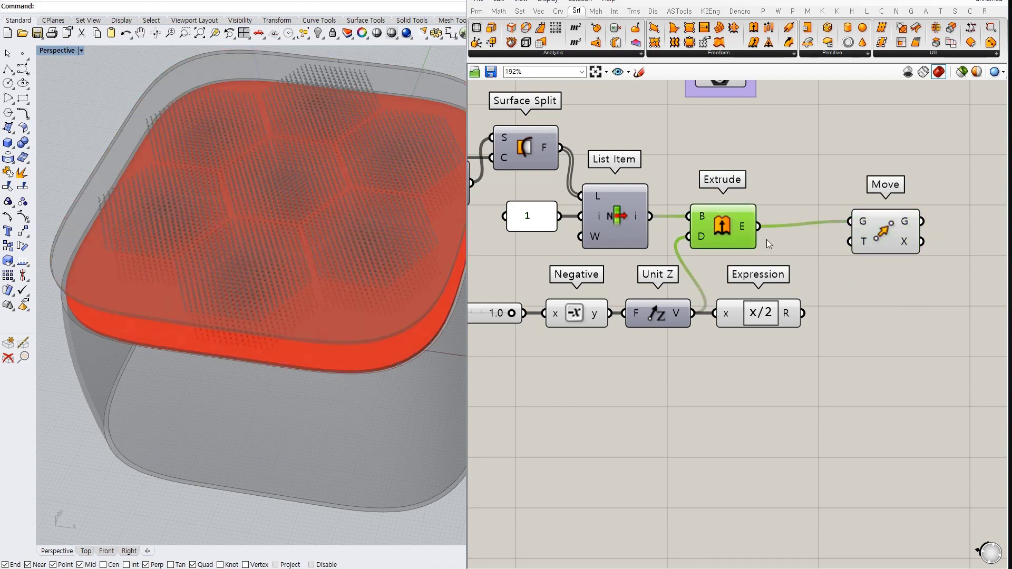
{"action": "left_click", "coordinate": [897, 224]}
Add a Custom Preview Materials component to the canvas beyond the Move component.
{"action": "scroll", "coordinate": [756, 327], "scroll_direction": "down", "scroll_amount": 5}
{"action": "scroll", "coordinate": [755, 327], "scroll_direction": "up", "scroll_amount": 1}
{"action": "double_click", "coordinate": [791, 260]}
{"action": "type", "text": "custom preview"}
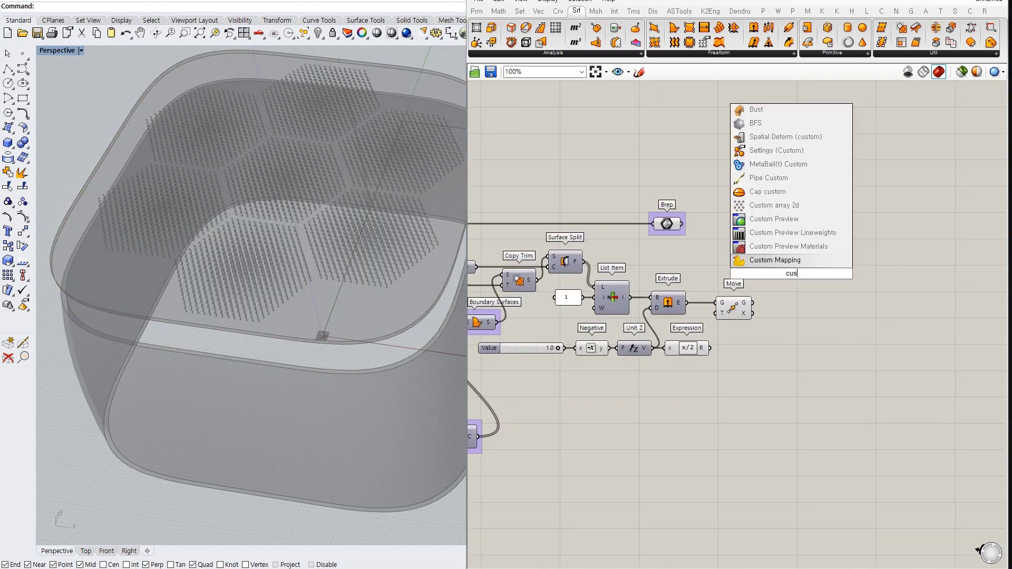
{"action": "left_click", "coordinate": [780, 267]}
Connect the Brep and Move geometry outputs to Custom Preview Materials' G input, and the Expression result to Move's T input.
{"action": "left_click_drag", "start_coordinate": [682, 223], "coordinate": [777, 253]}
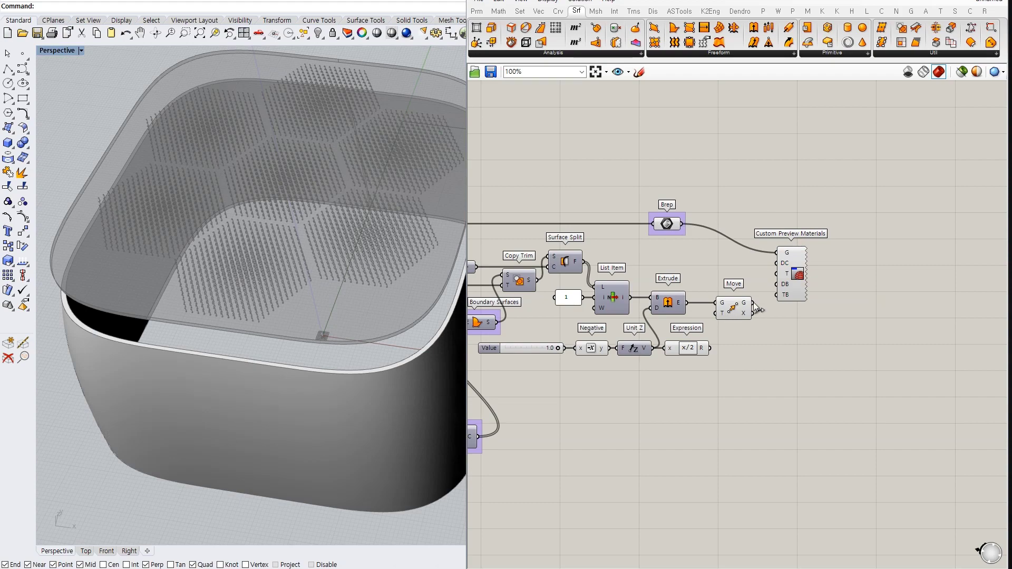
{"action": "left_click_drag", "start_coordinate": [753, 303], "coordinate": [777, 252], "text": "shift"}
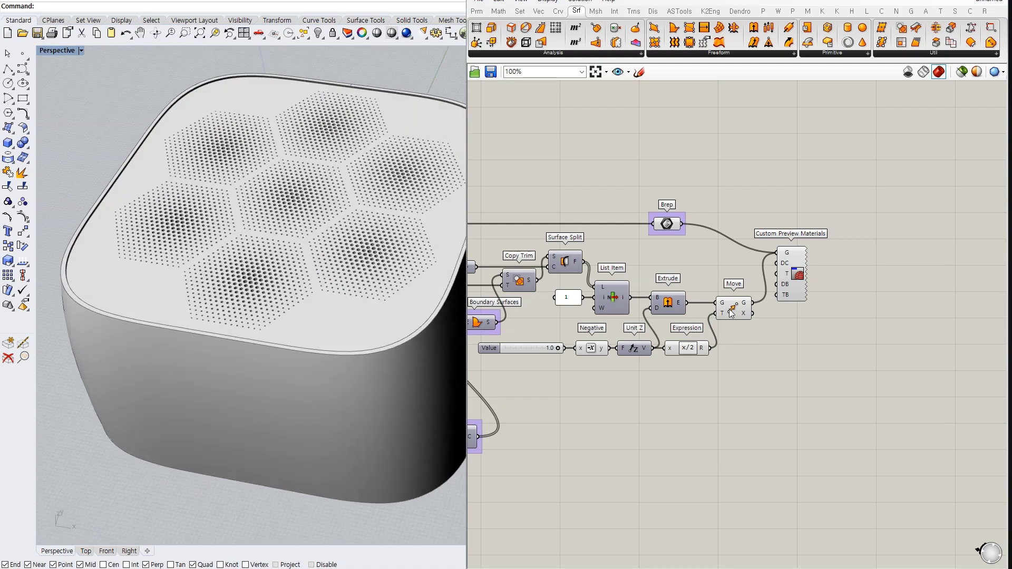
Bake the moved perforated panel and the Brep shell into the Rhino document.
{"action": "scroll", "coordinate": [731, 304], "scroll_direction": "up", "scroll_amount": 1}
{"action": "middle_click", "coordinate": [733, 306]}
{"action": "left_click", "coordinate": [755, 326]}
{"action": "left_click", "coordinate": [655, 209]}
{"action": "left_click", "coordinate": [676, 224]}
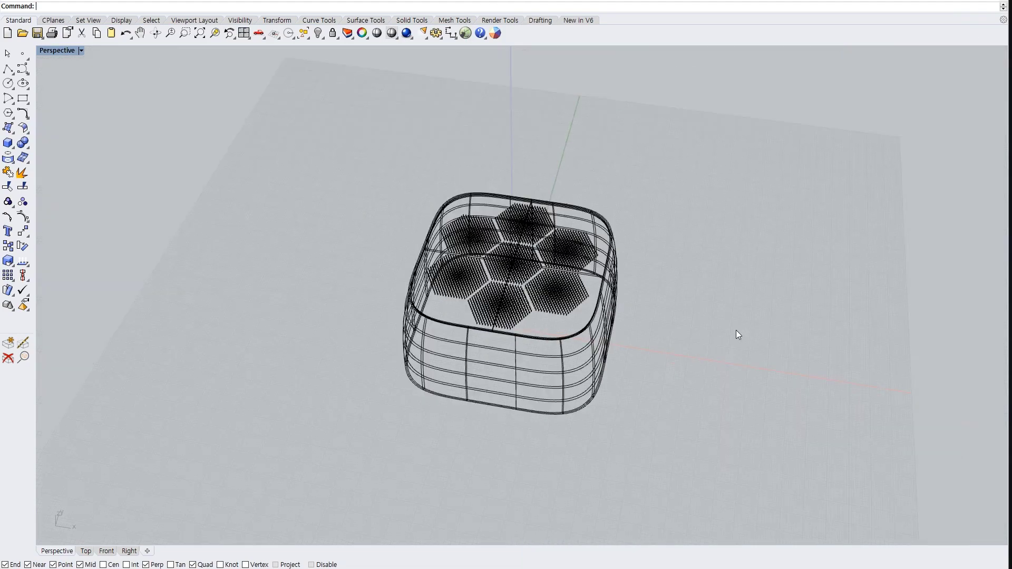
Switch the Perspective viewport from wireframe to a white rendered-style display with soft shadows.
{"action": "scroll", "coordinate": [587, 312], "scroll_direction": "up", "scroll_amount": 3}
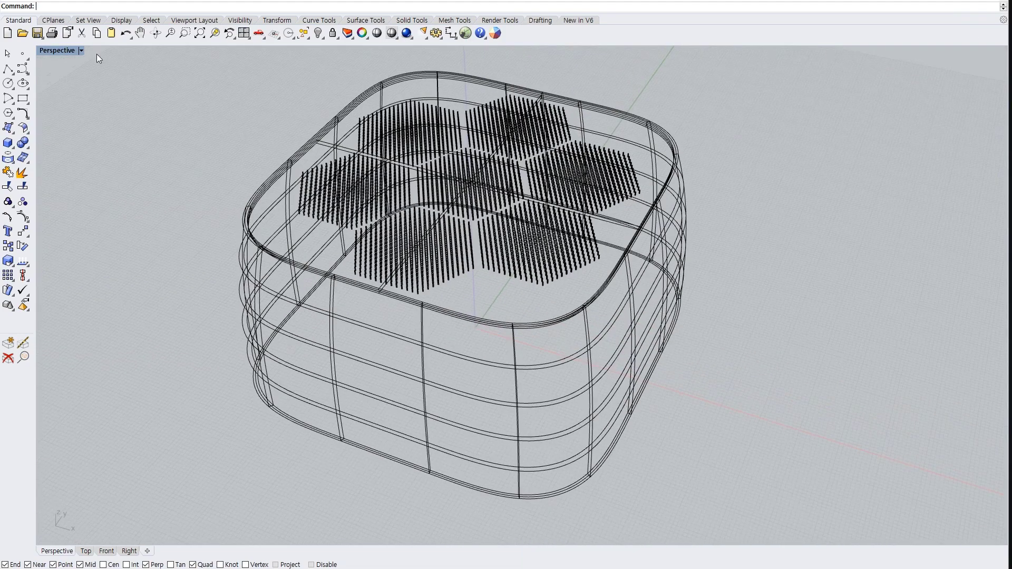
{"action": "left_click", "coordinate": [81, 50]}
{"action": "left_click", "coordinate": [90, 98]}
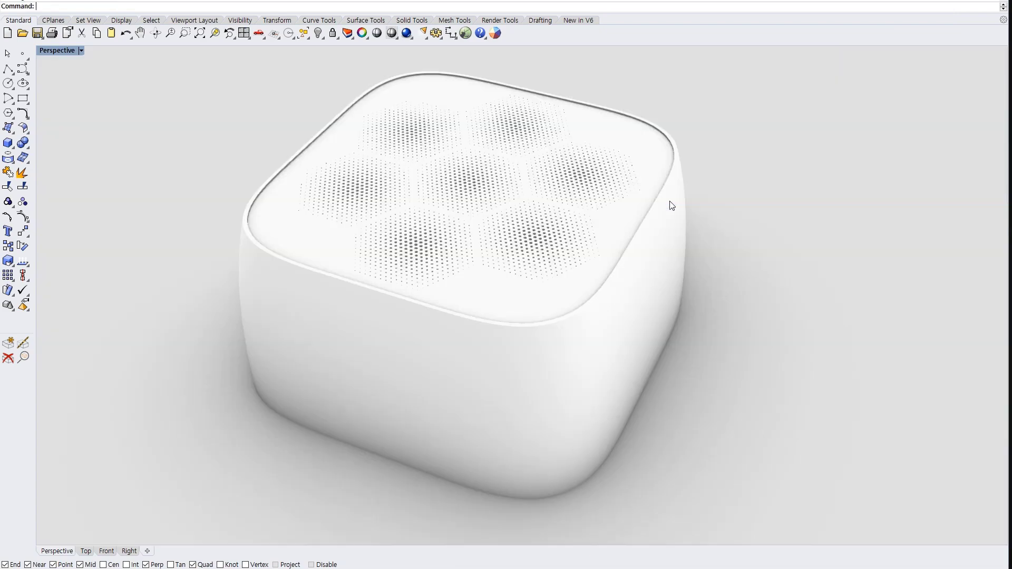
Examine the finished shell and its perforated face panel from several angles, including a close view of the hexagonal hole clusters.
{"action": "right_click_drag", "start_coordinate": [724, 286], "coordinate": [549, 299]}
{"action": "scroll", "coordinate": [452, 300], "scroll_direction": "up", "scroll_amount": 5}
{"action": "scroll", "coordinate": [452, 300], "scroll_direction": "up", "scroll_amount": 3}
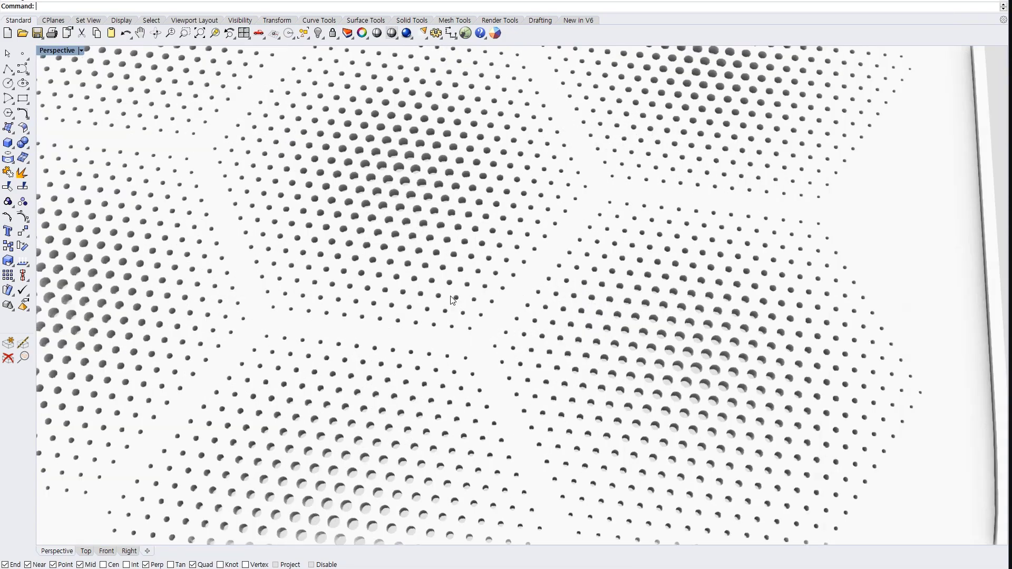
{"action": "scroll", "coordinate": [453, 303], "scroll_direction": "down", "scroll_amount": 5}
{"action": "right_click_drag", "start_coordinate": [453, 303], "coordinate": [431, 253]}
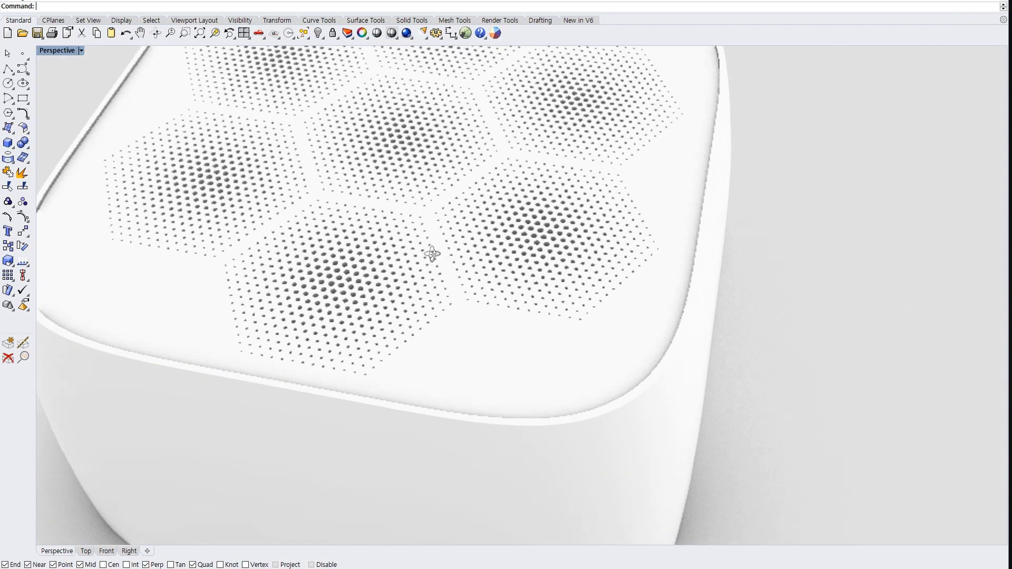
{"action": "scroll", "coordinate": [516, 290], "scroll_direction": "down", "scroll_amount": 2}
{"action": "right_click_drag", "start_coordinate": [517, 289], "coordinate": [511, 191]}
{"action": "scroll", "coordinate": [491, 239], "scroll_direction": "up", "scroll_amount": 5}
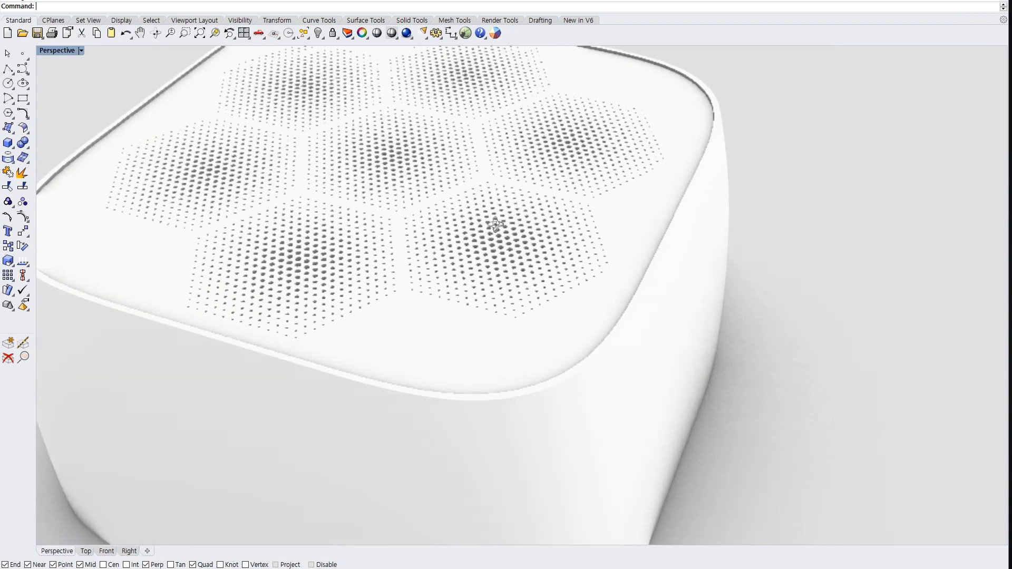
{"action": "scroll", "coordinate": [501, 271], "scroll_direction": "down", "scroll_amount": 5}
{"action": "right_click_drag", "start_coordinate": [501, 271], "coordinate": [533, 267]}
{"action": "scroll", "coordinate": [528, 252], "scroll_direction": "down", "scroll_amount": 2}
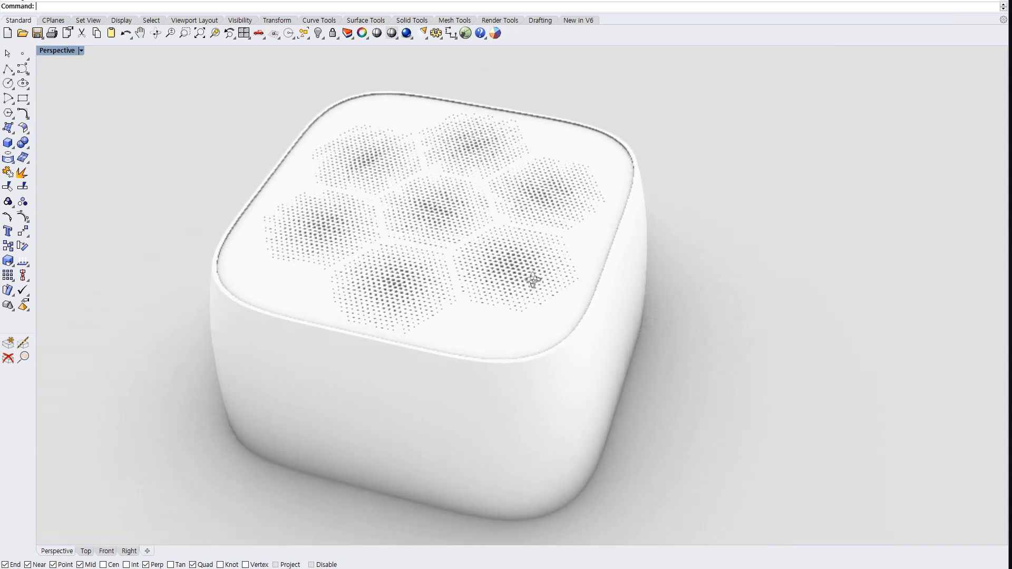
{"action": "right_click_drag", "start_coordinate": [719, 253], "coordinate": [680, 264]}
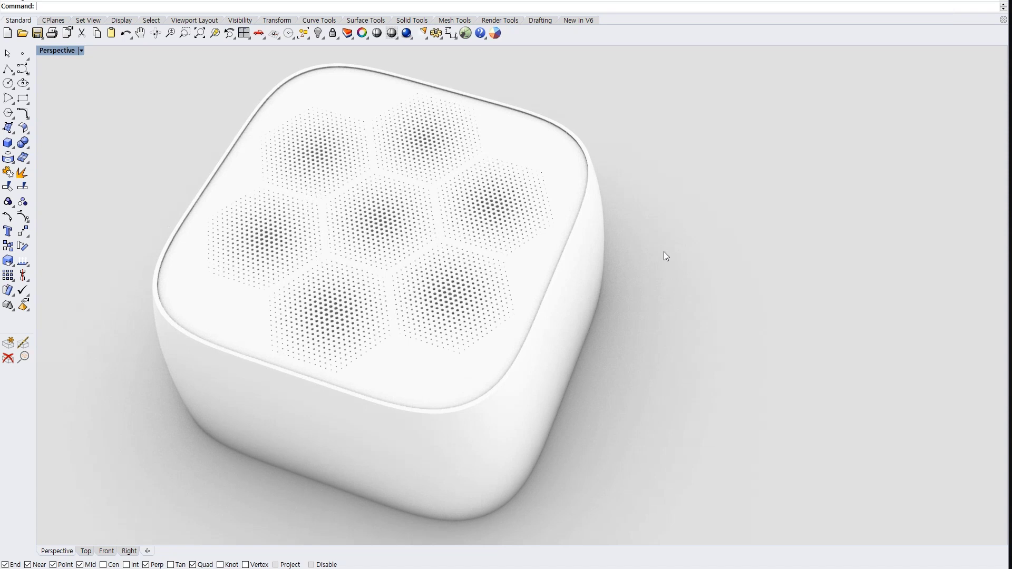